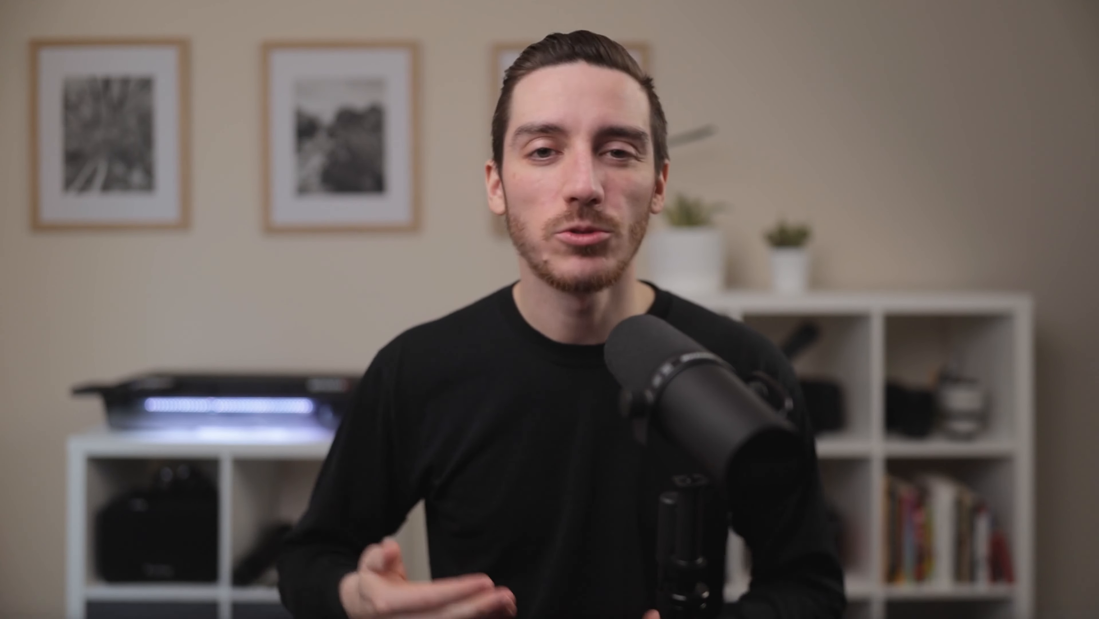
scroll(573, 602, down, 4)
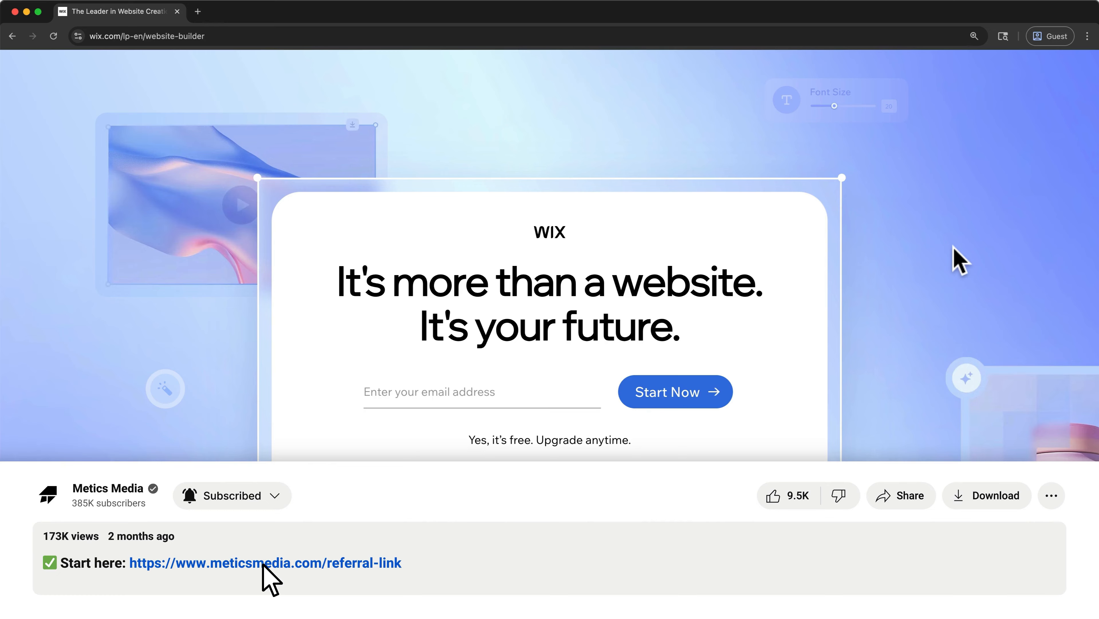
scroll(262, 563, up, 4)
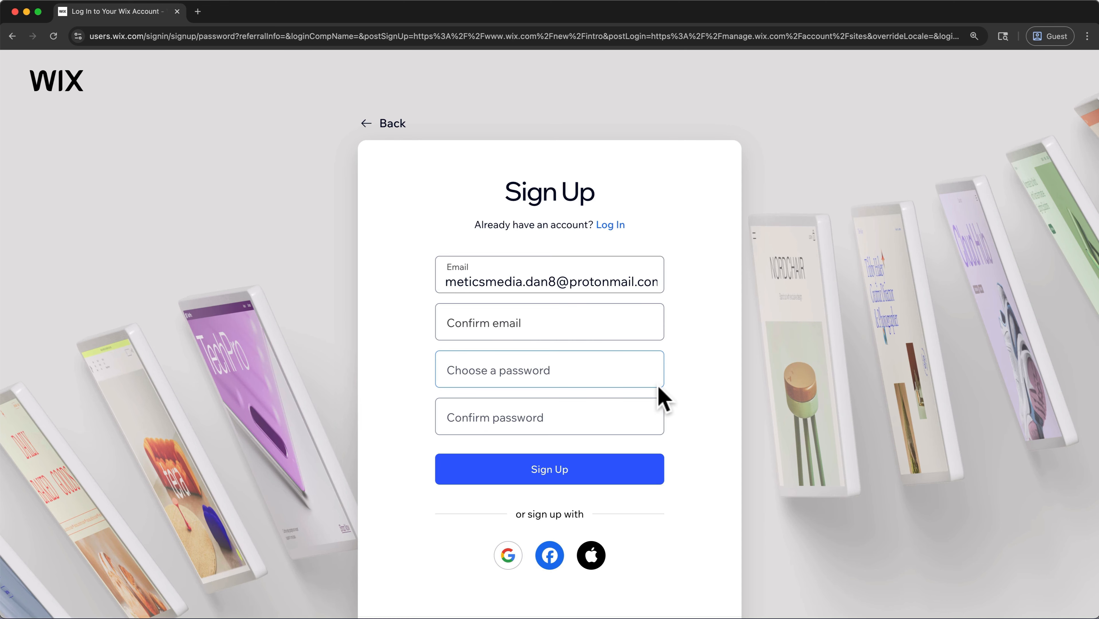
- Fill in the confirmation e-mail, the account password and its confirmation, and submit the sign-up form
click(592, 326)
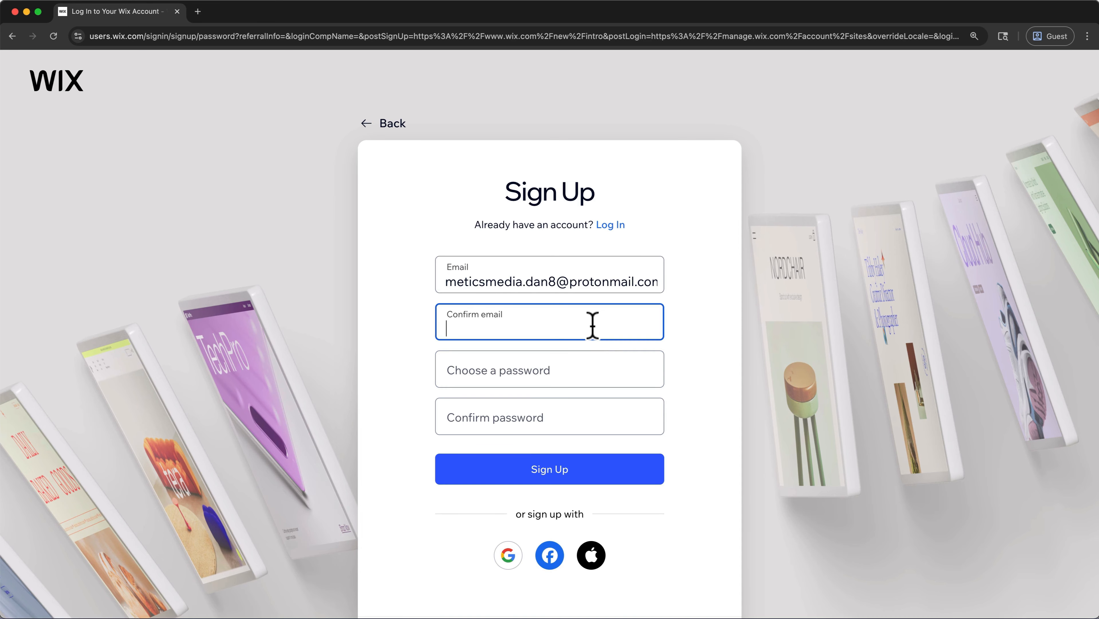
key(super+v)
click(560, 368)
key(super+v)
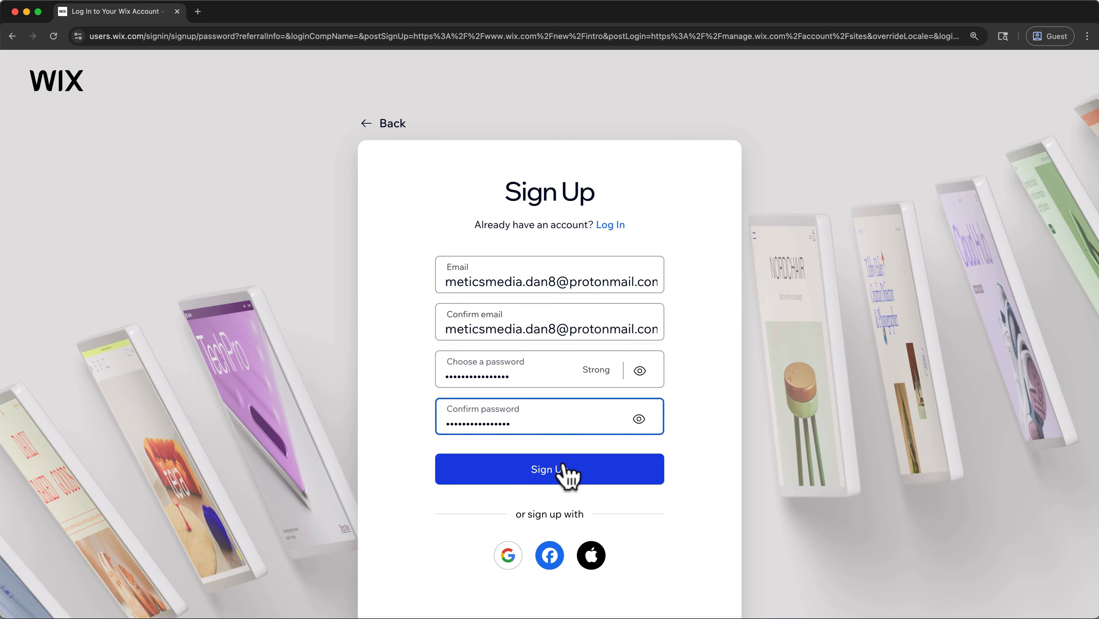
click(563, 466)
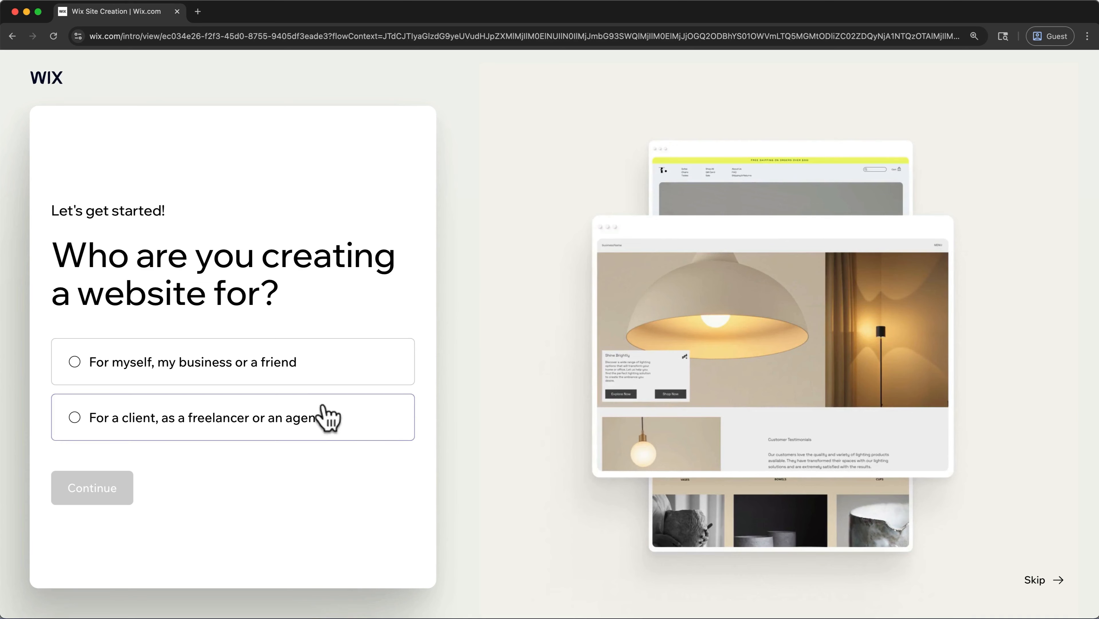
- Choose creating a website for myself, my business or a friend, set up without chat, and skip the questionnaire to reach the dashboard
click(315, 376)
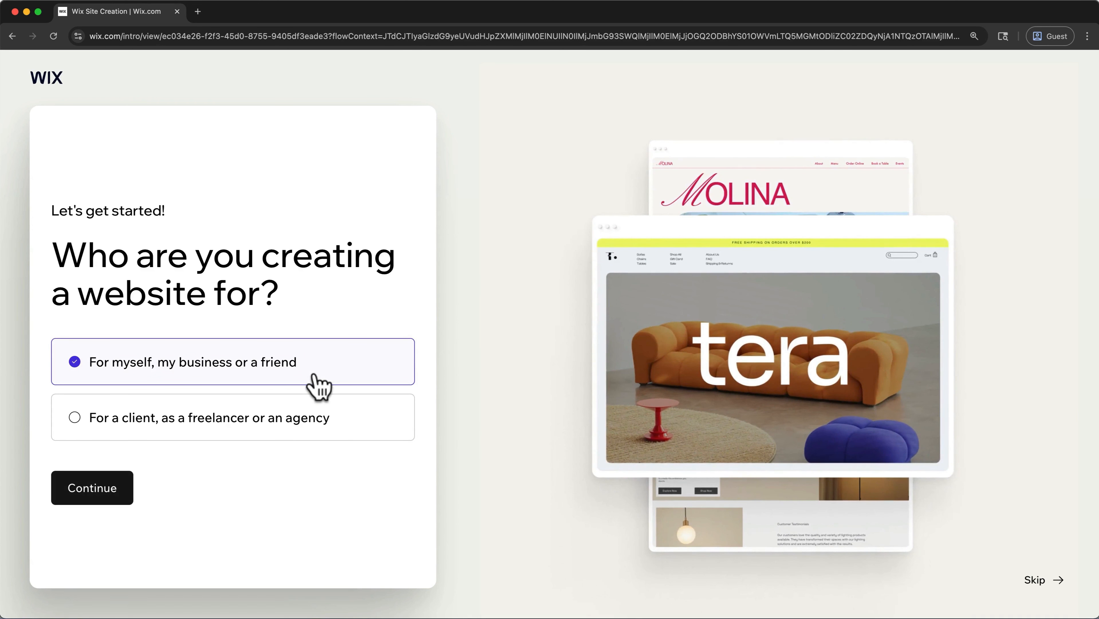
click(127, 491)
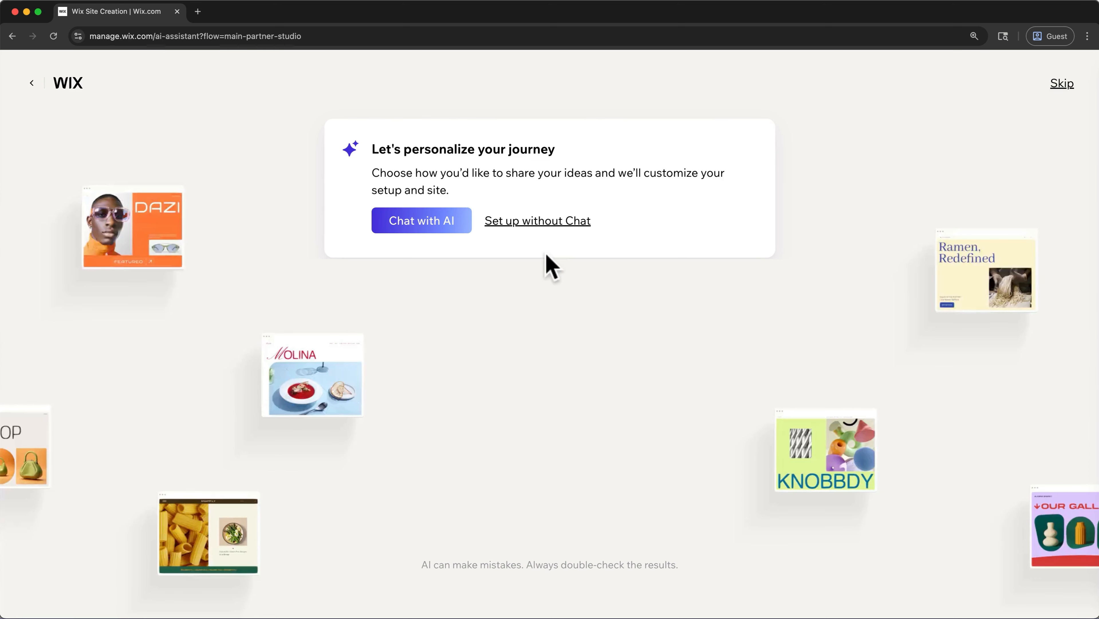
click(556, 226)
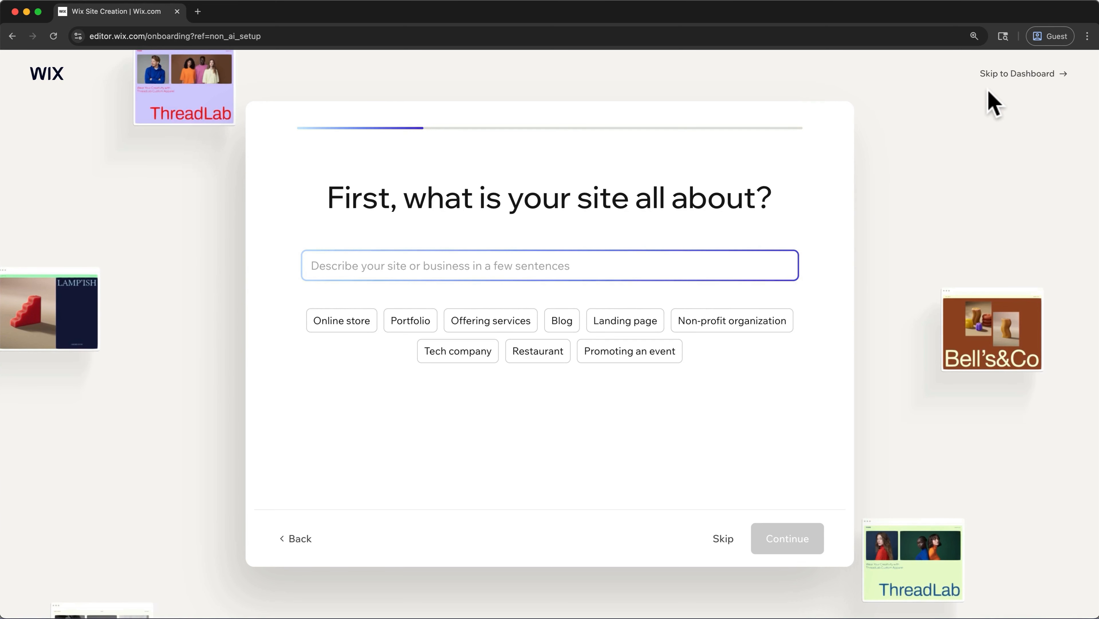
click(1019, 76)
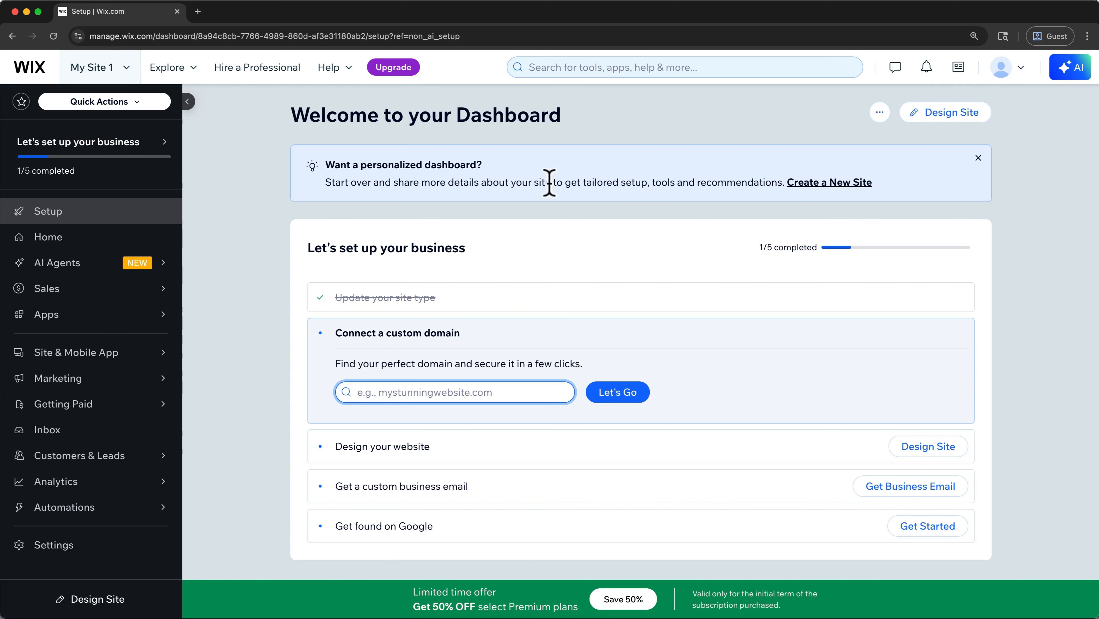
click(130, 70)
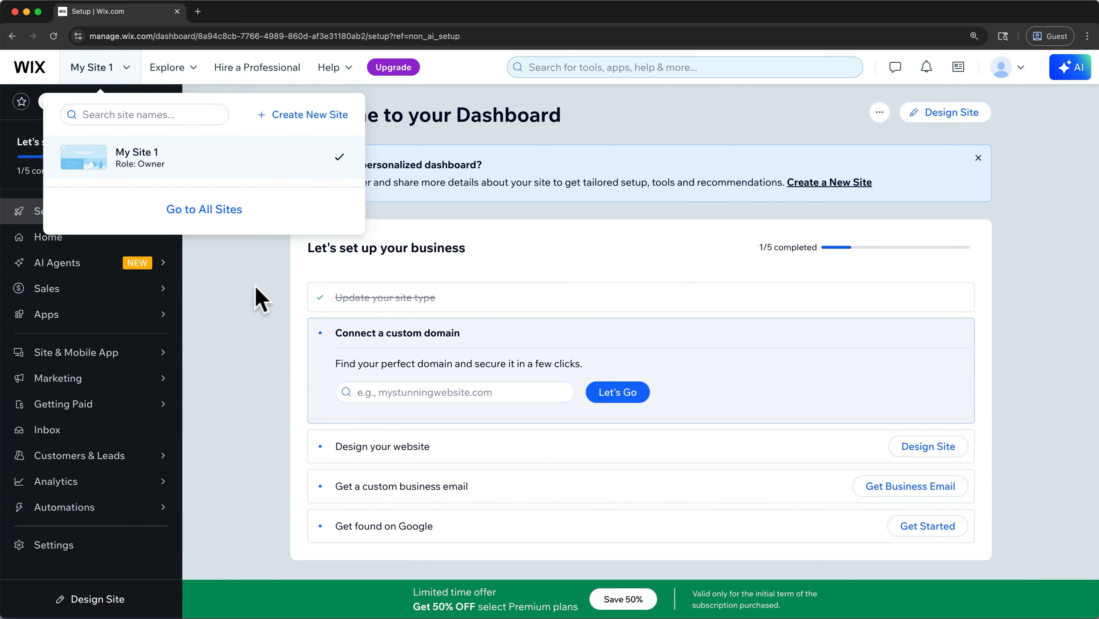
click(241, 307)
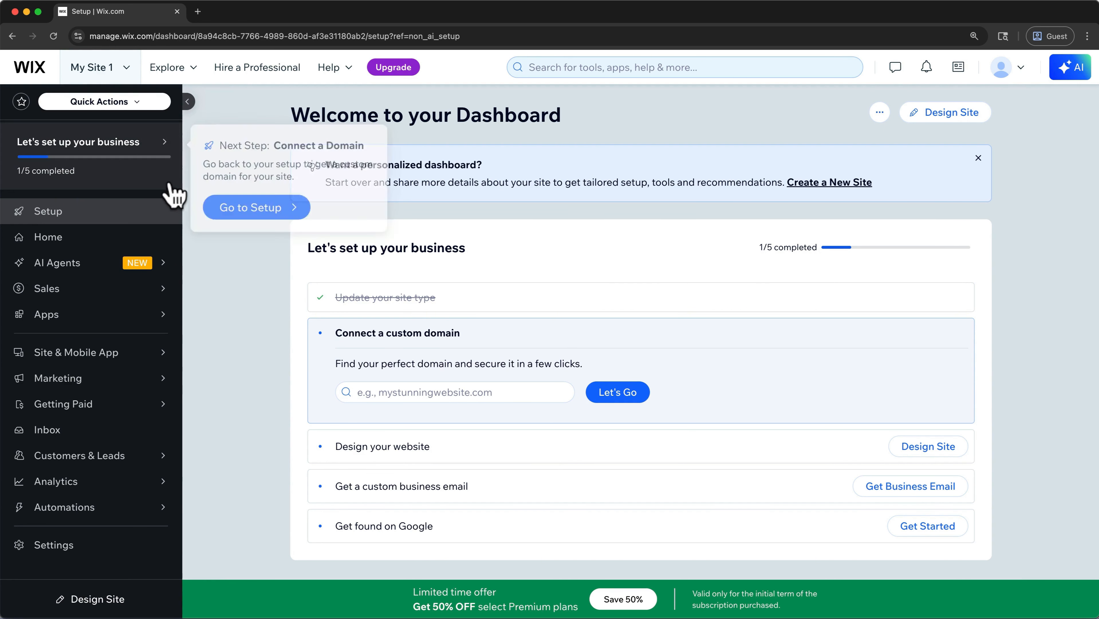
mouse_move(156, 407)
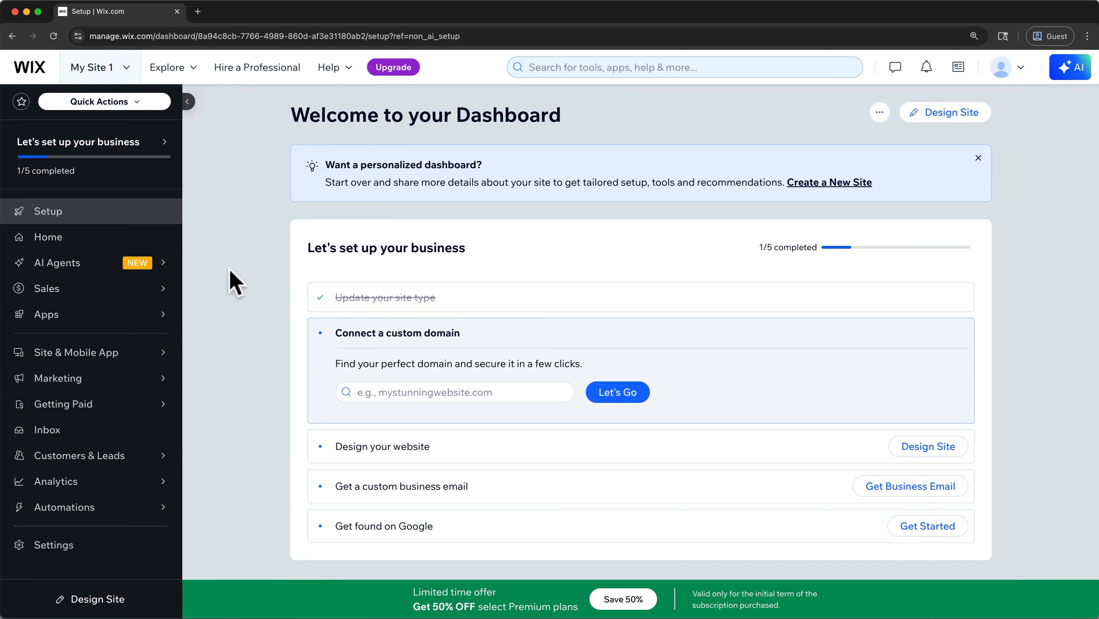
mouse_move(148, 300)
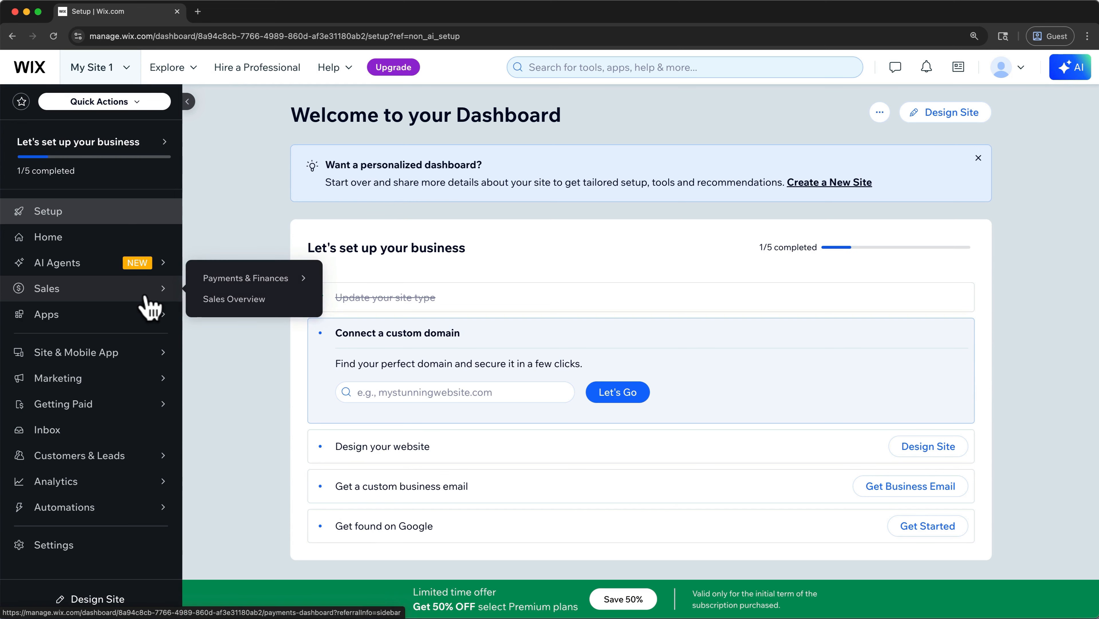
mouse_move(97, 467)
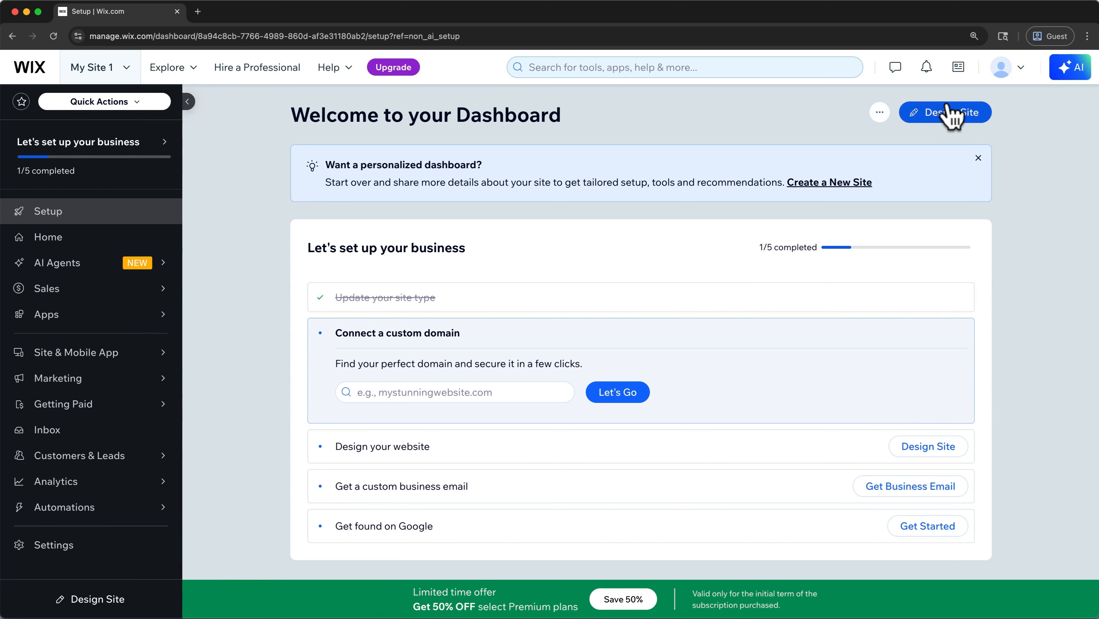
- Start designing the site and open the full gallery of website templates
click(949, 113)
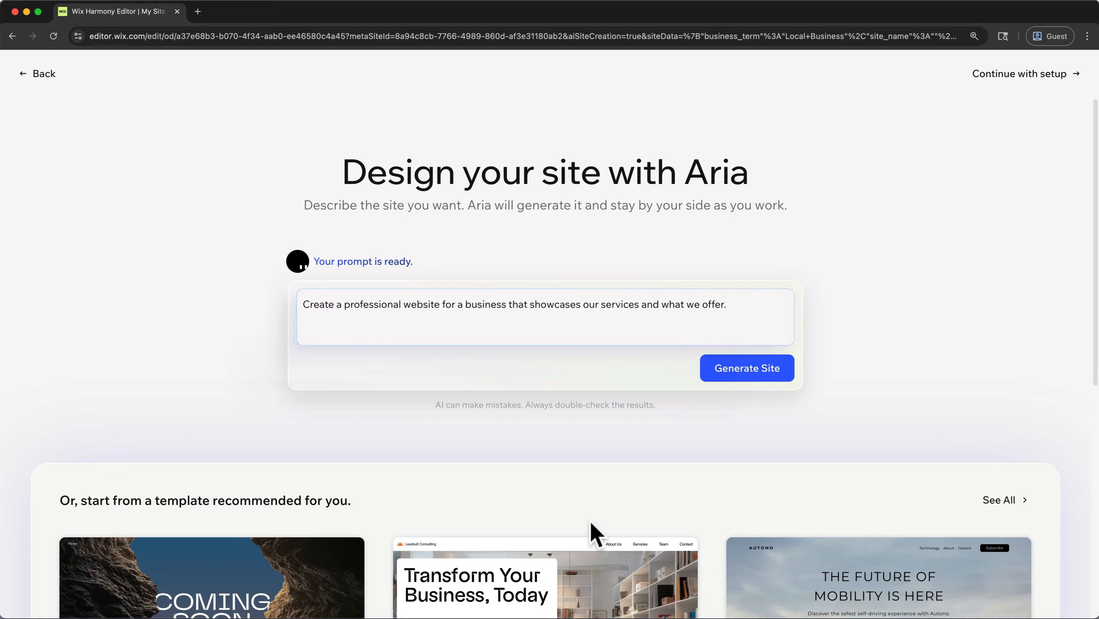
click(980, 496)
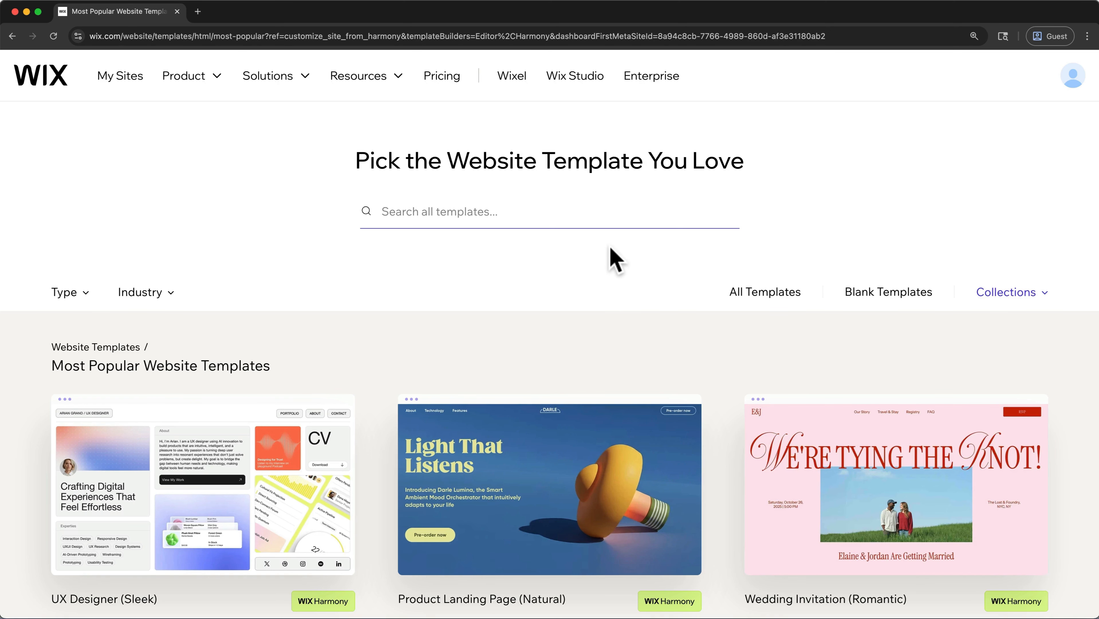
click(86, 293)
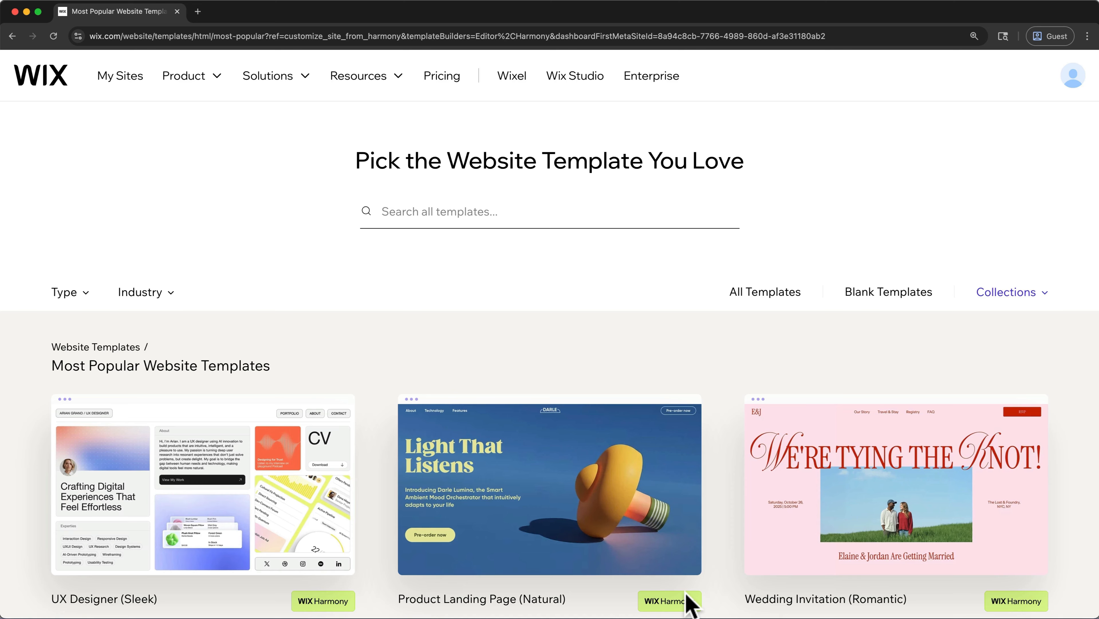
- Search the template gallery for "business consulting"
click(628, 216)
text(busi)
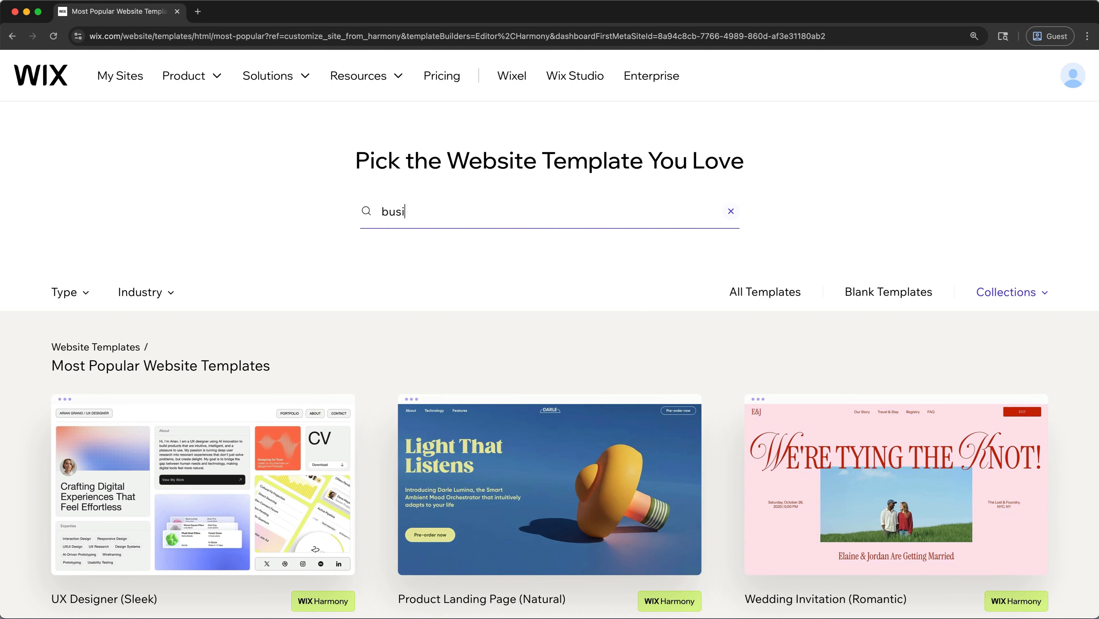
text(ness)
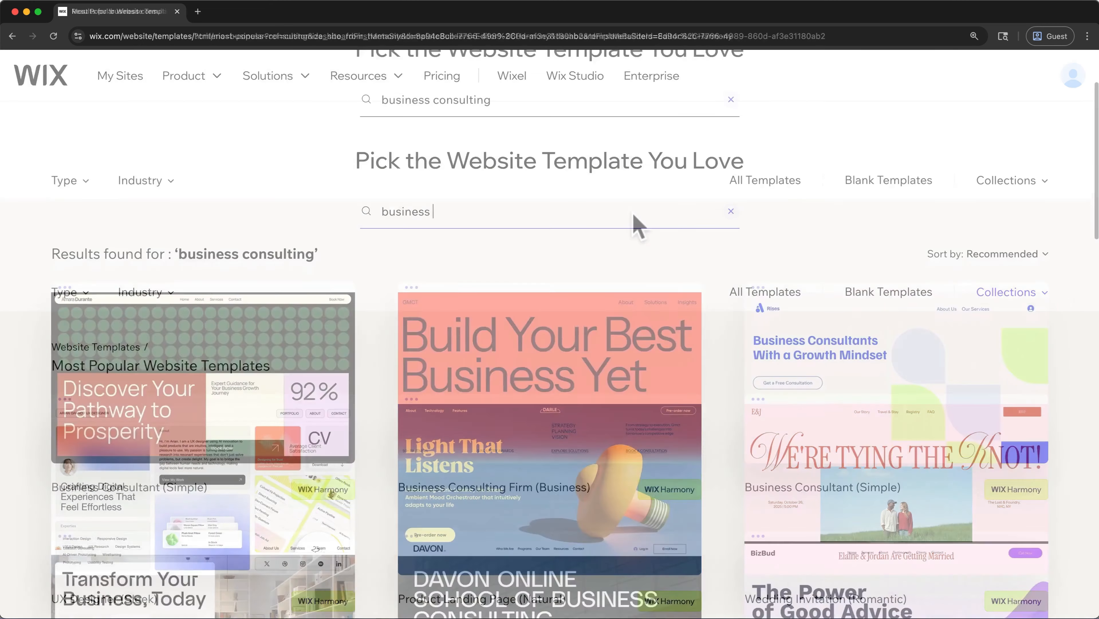
- Preview the Business Consulting (Graphic) template and look through its home page
scroll(633, 223, down, 10)
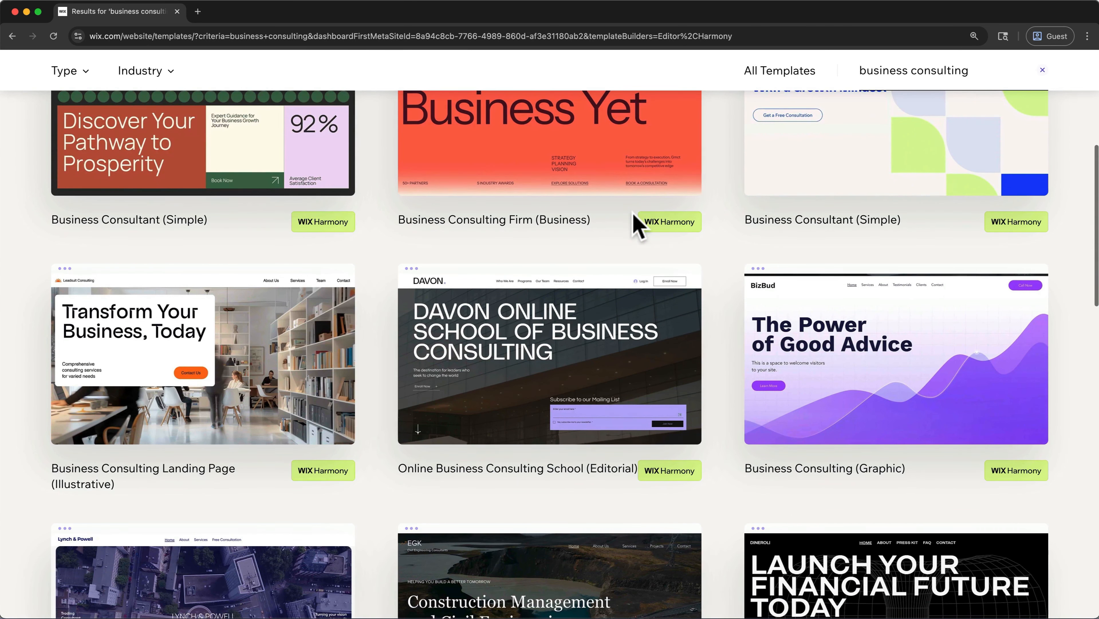
mouse_move(691, 318)
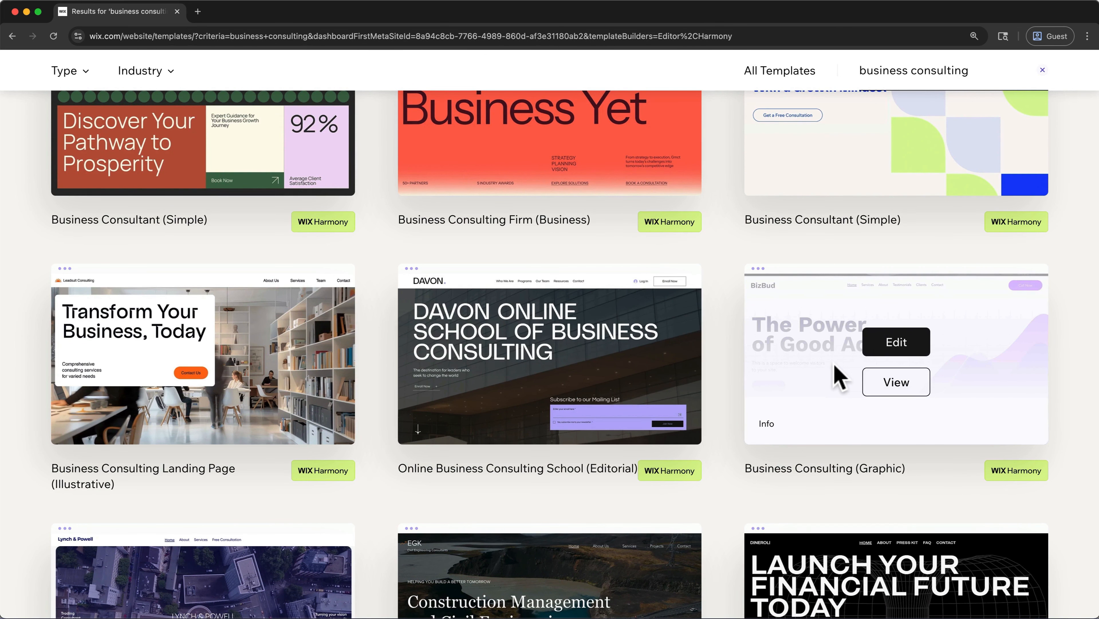
click(897, 386)
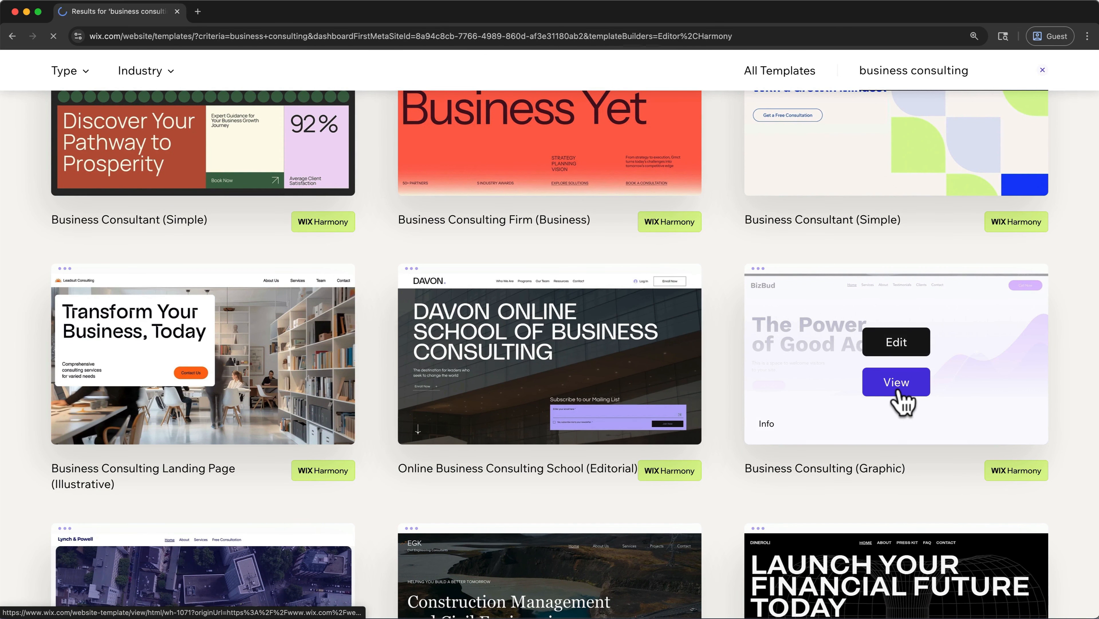
scroll(740, 148, down, 10)
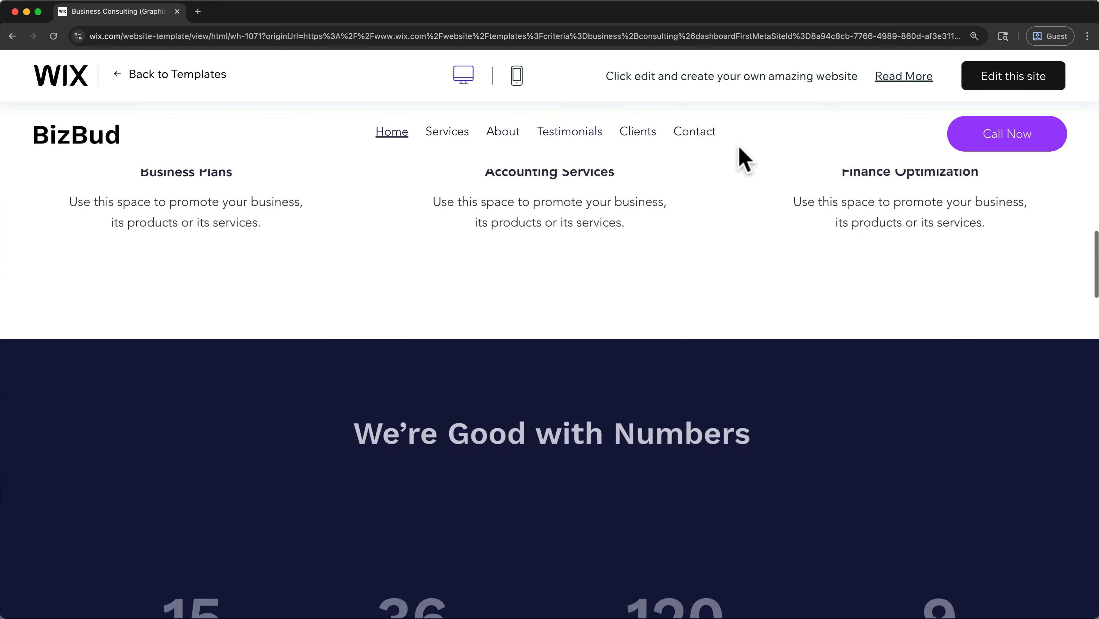
scroll(739, 148, up, 12)
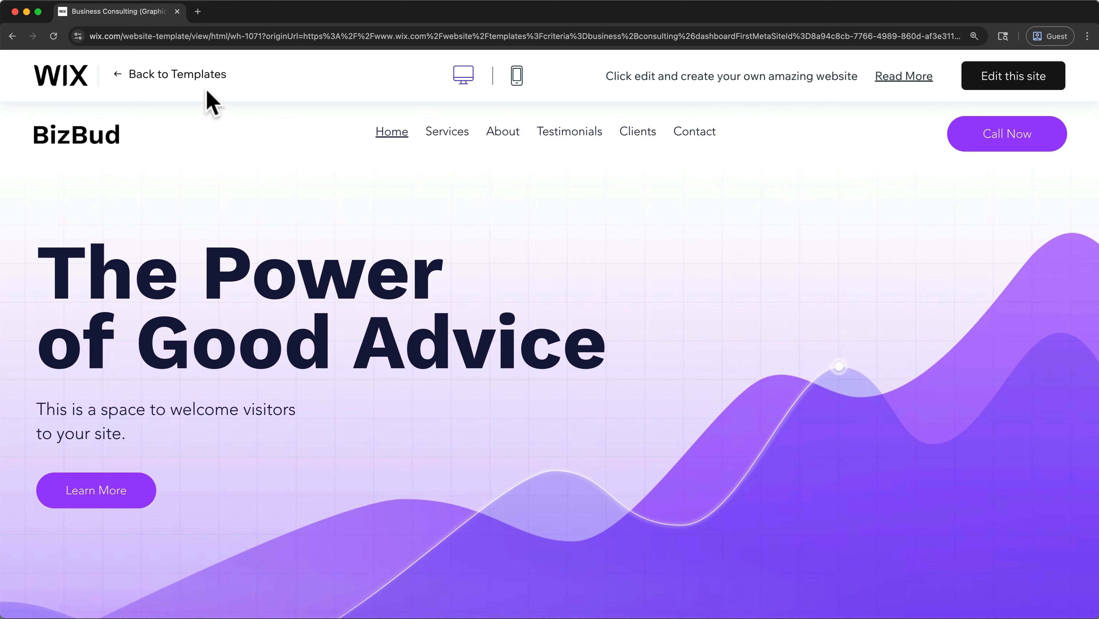
- Return to the template results and open the Business Consulting (Graphic) template for editing
click(201, 83)
scroll(201, 83, down, 7)
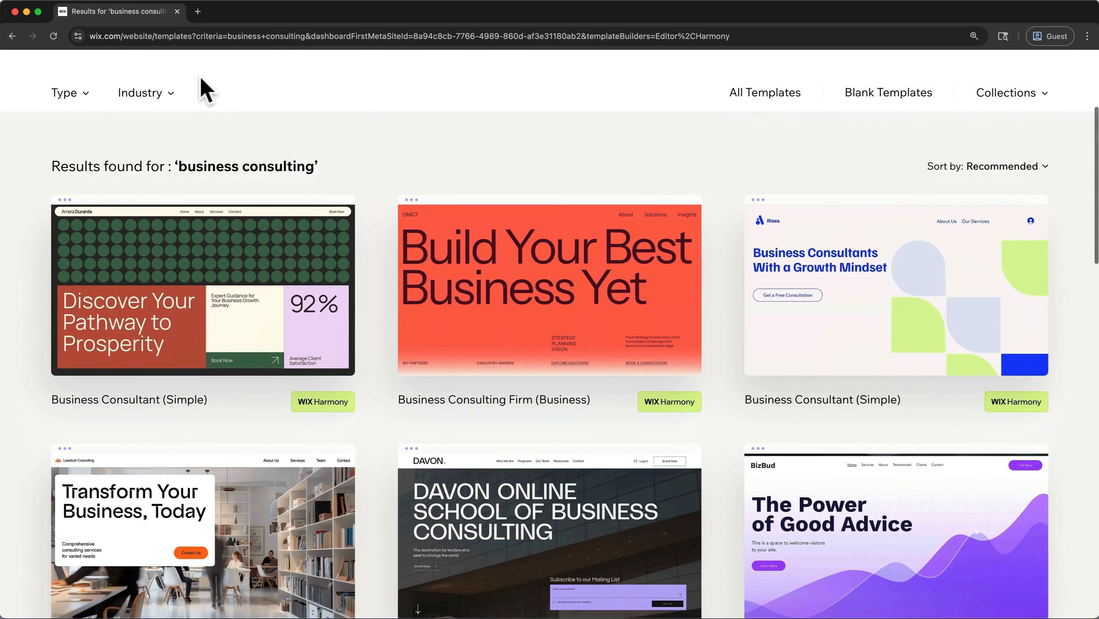
mouse_move(842, 474)
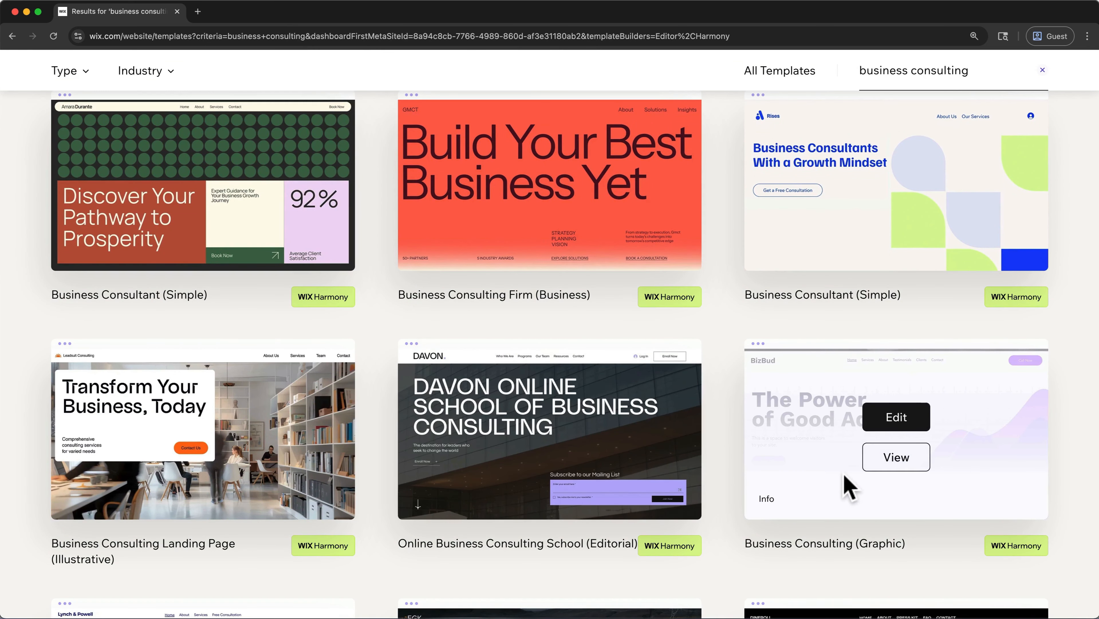
click(881, 422)
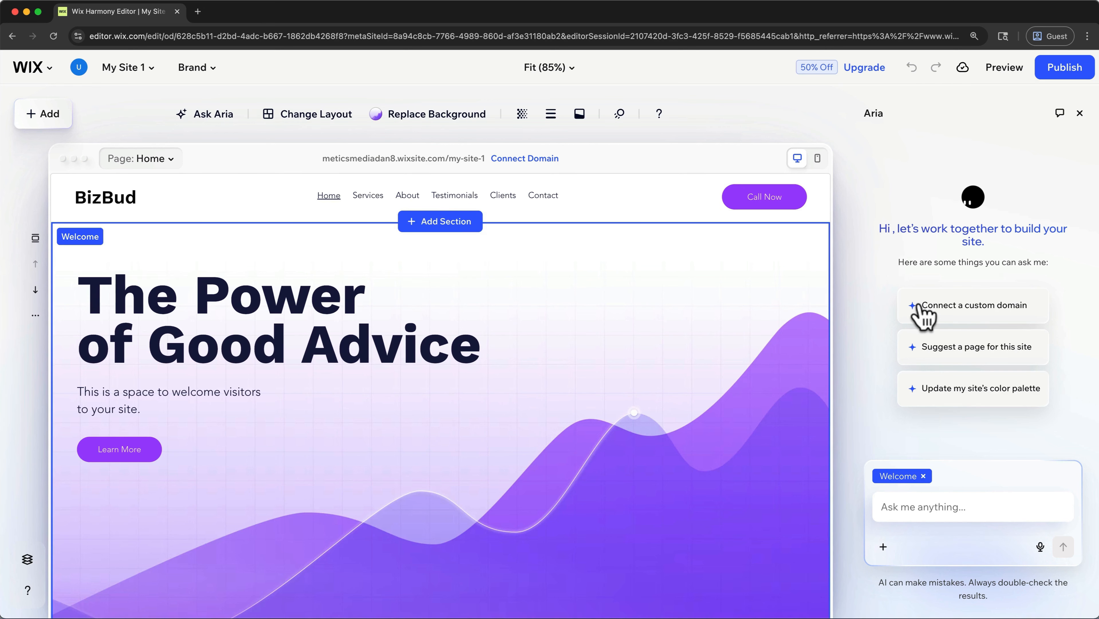
- Go from the editor to the site's dashboard and close the browser tab containing the editor
click(49, 67)
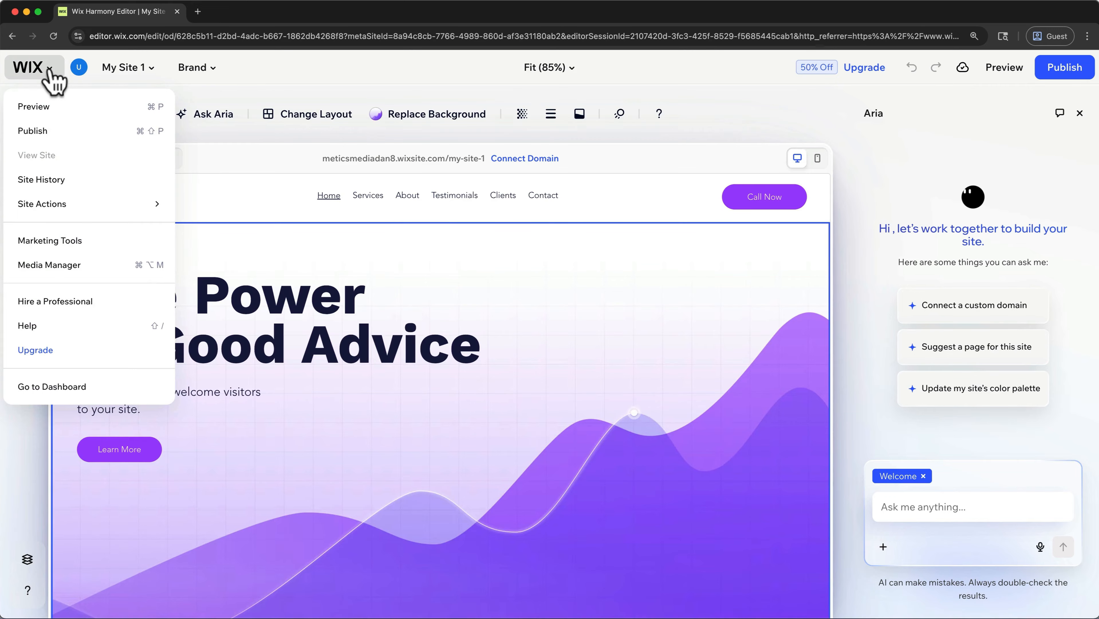
click(54, 385)
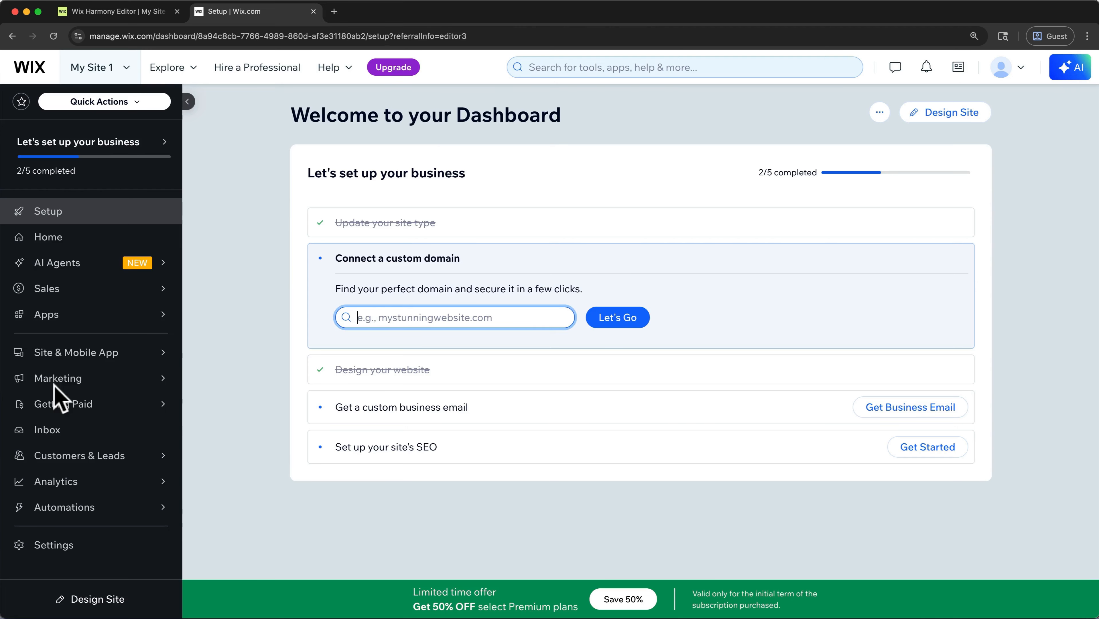
click(177, 11)
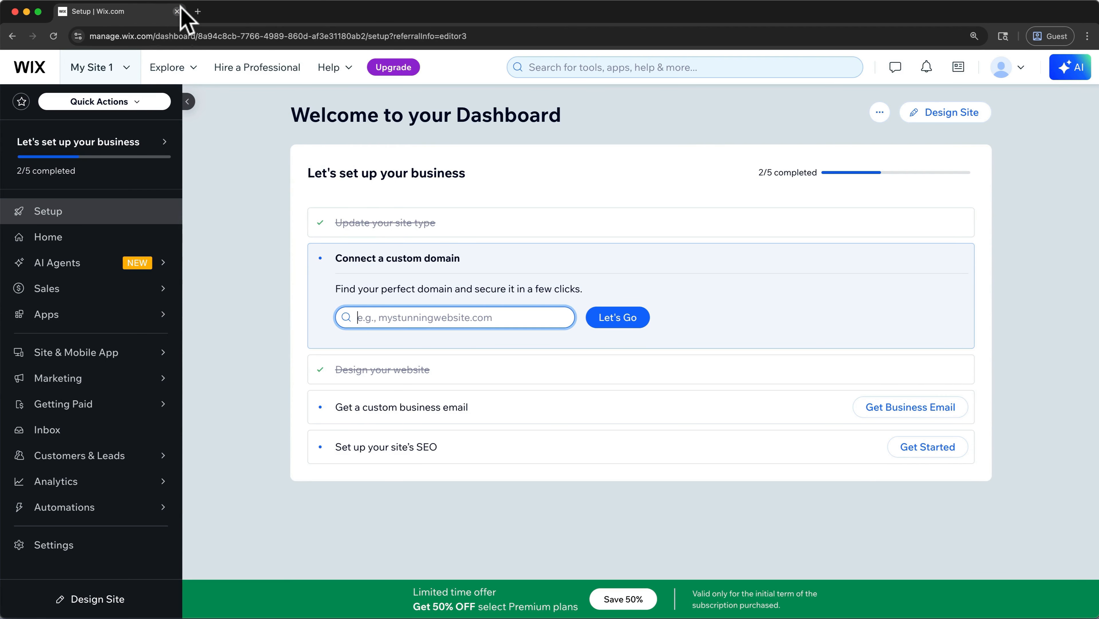
- Create a new site from the site list, set it up without chat, and skip straight to its dashboard
click(129, 68)
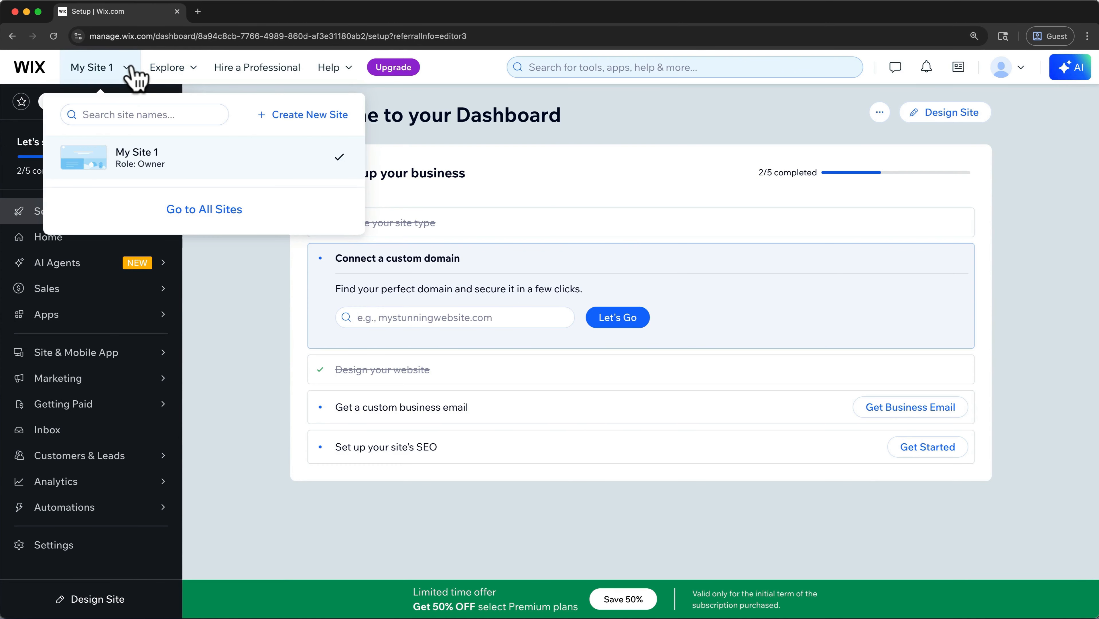
click(308, 115)
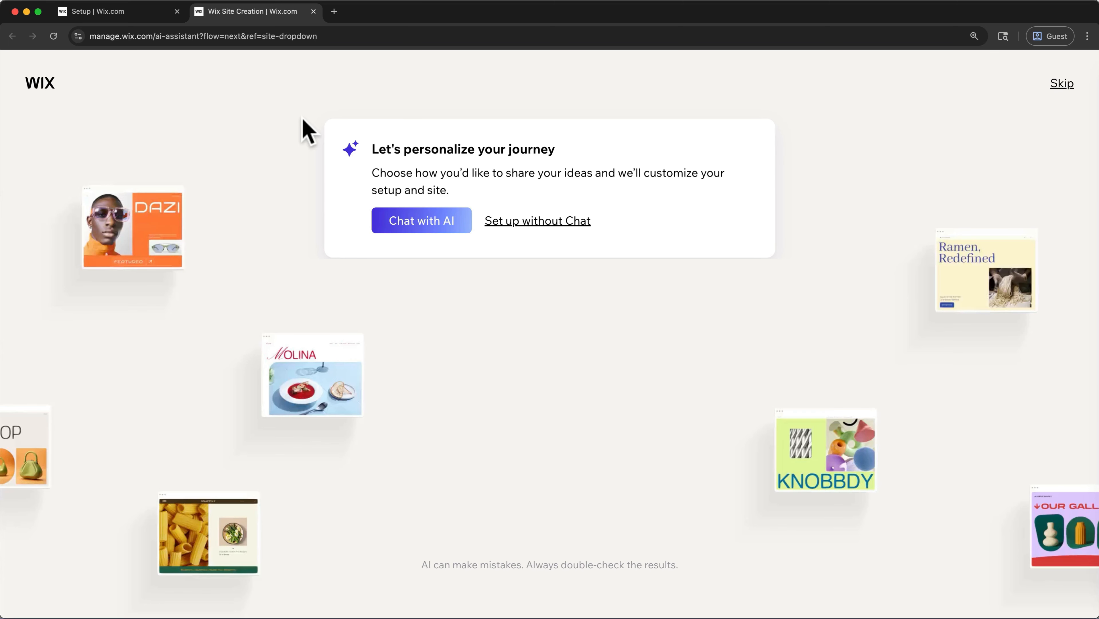
click(499, 221)
click(984, 76)
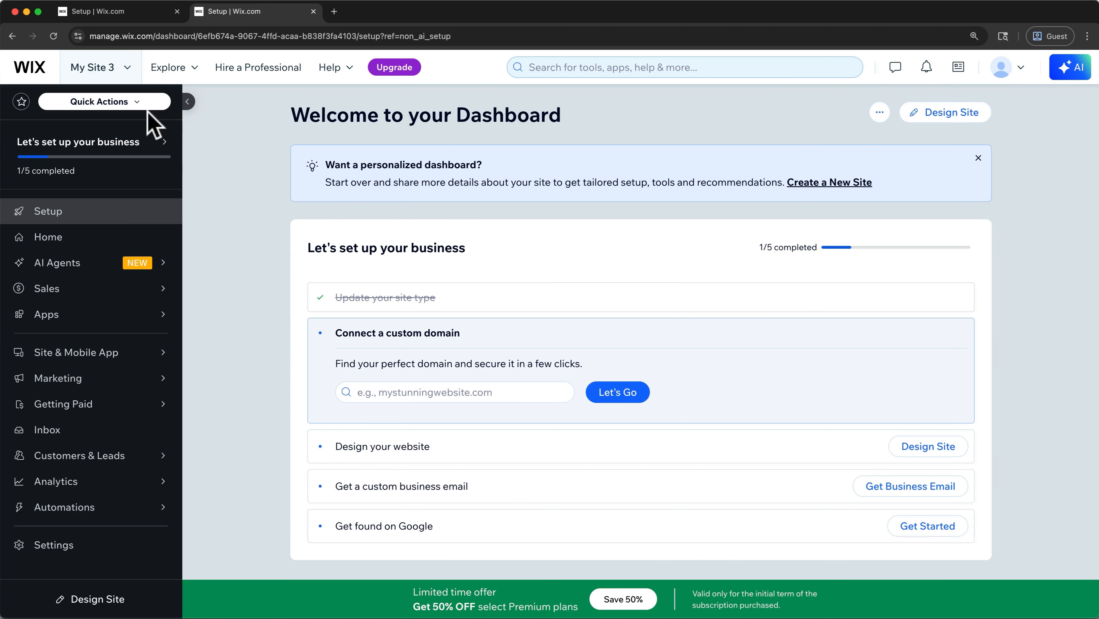
- Start designing the new site, show all website templates, and filter them to the Travel & Tourism industry
click(920, 119)
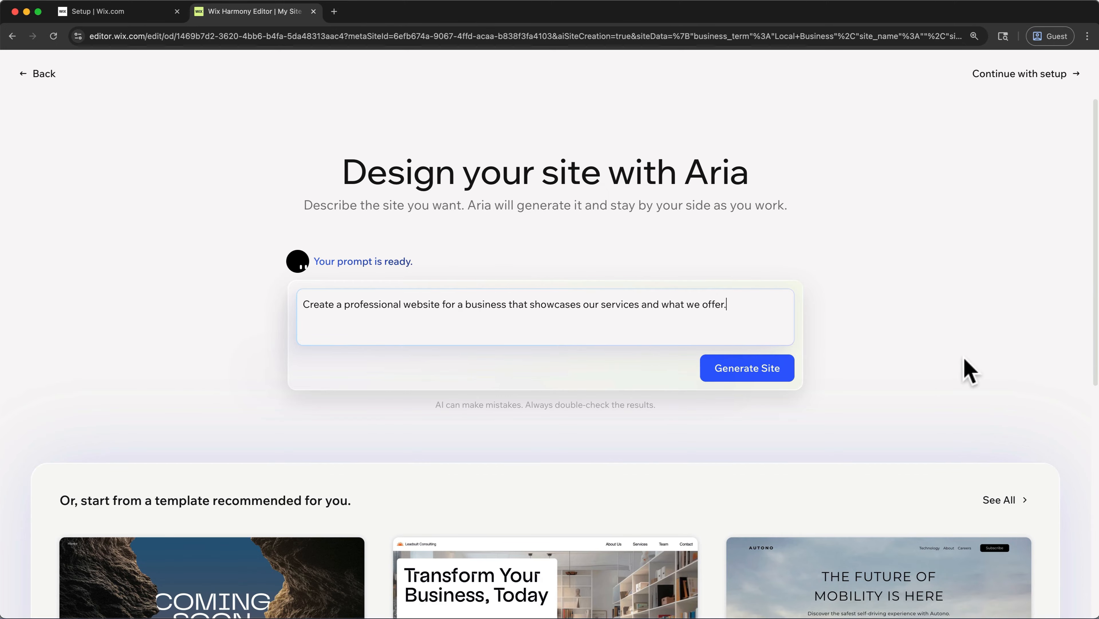
click(1004, 500)
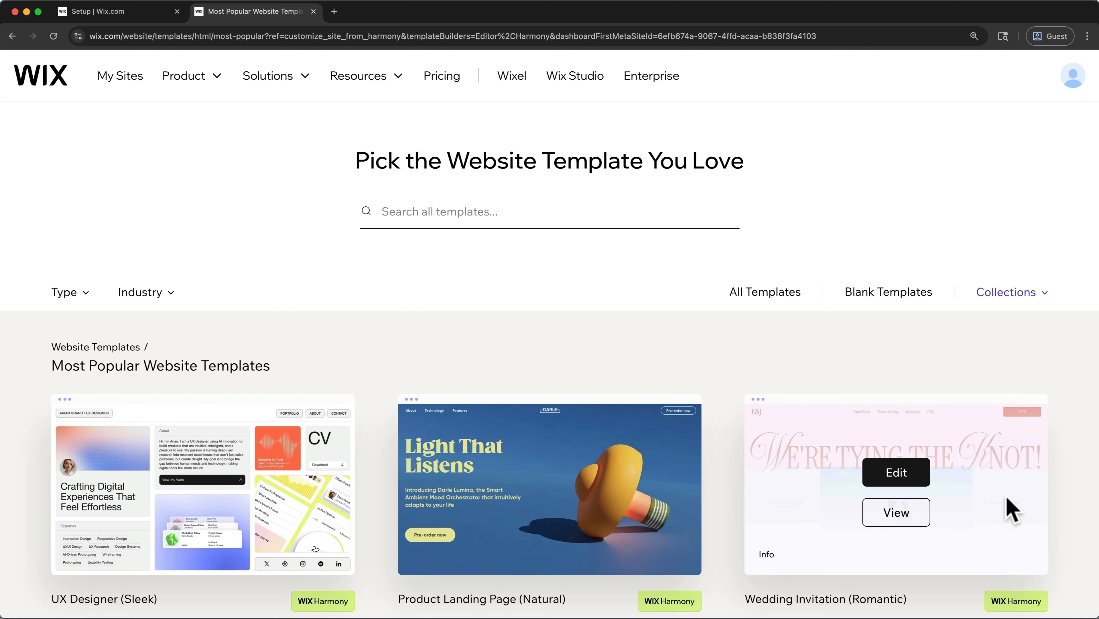
click(154, 293)
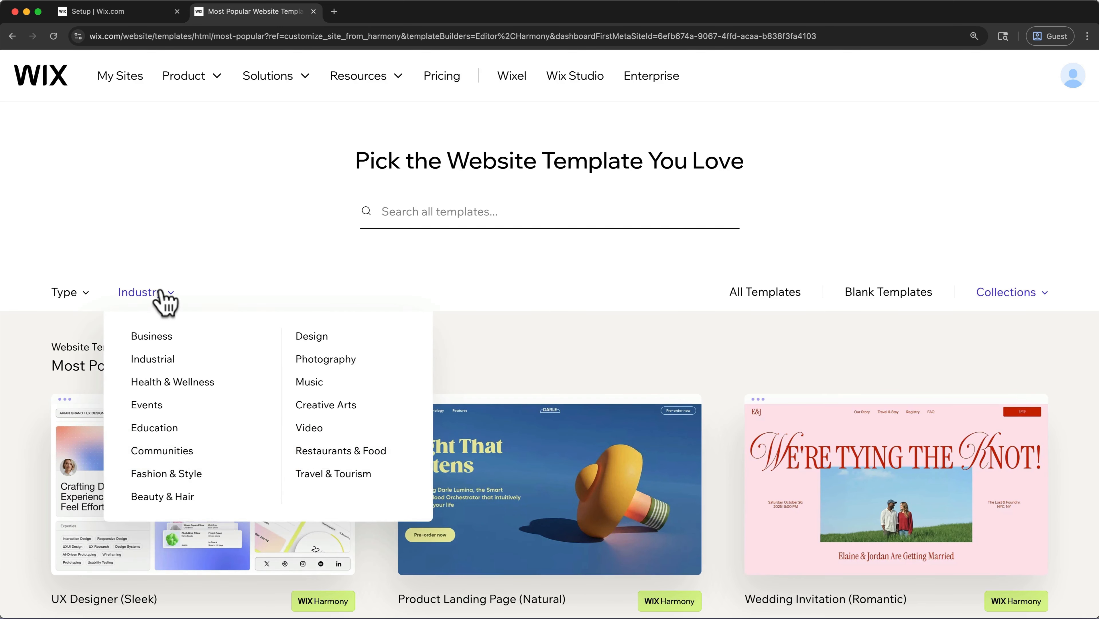
click(308, 474)
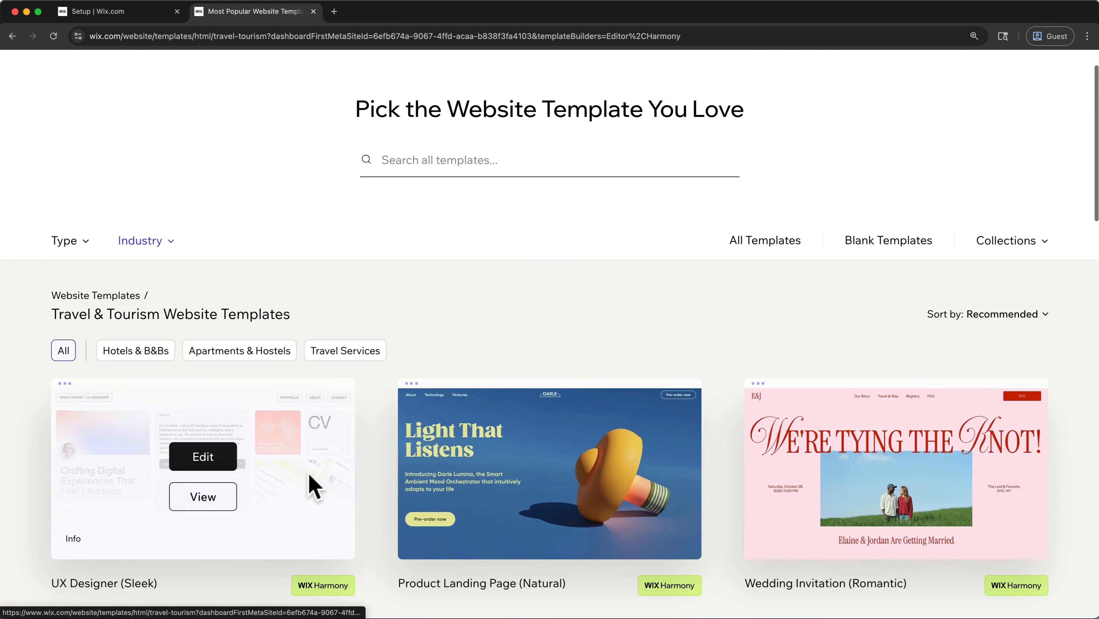
- Open the Adventure Tour Company template for editing and generate its site text for Peak Frame Tours, a Local Business offering national park photography tours
scroll(313, 485, down, 10)
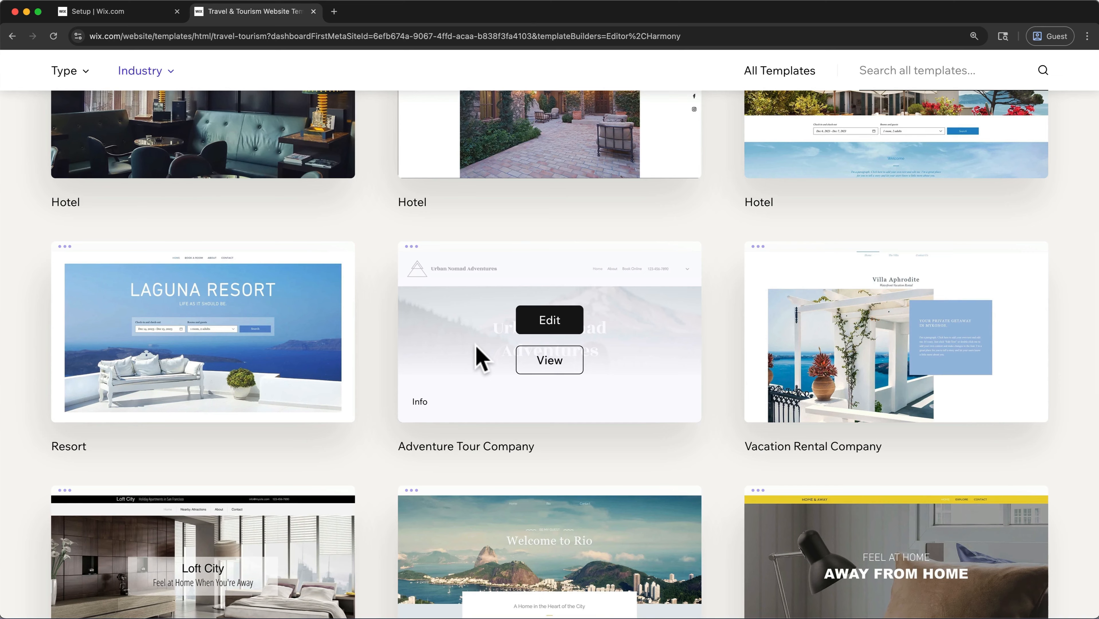
click(544, 319)
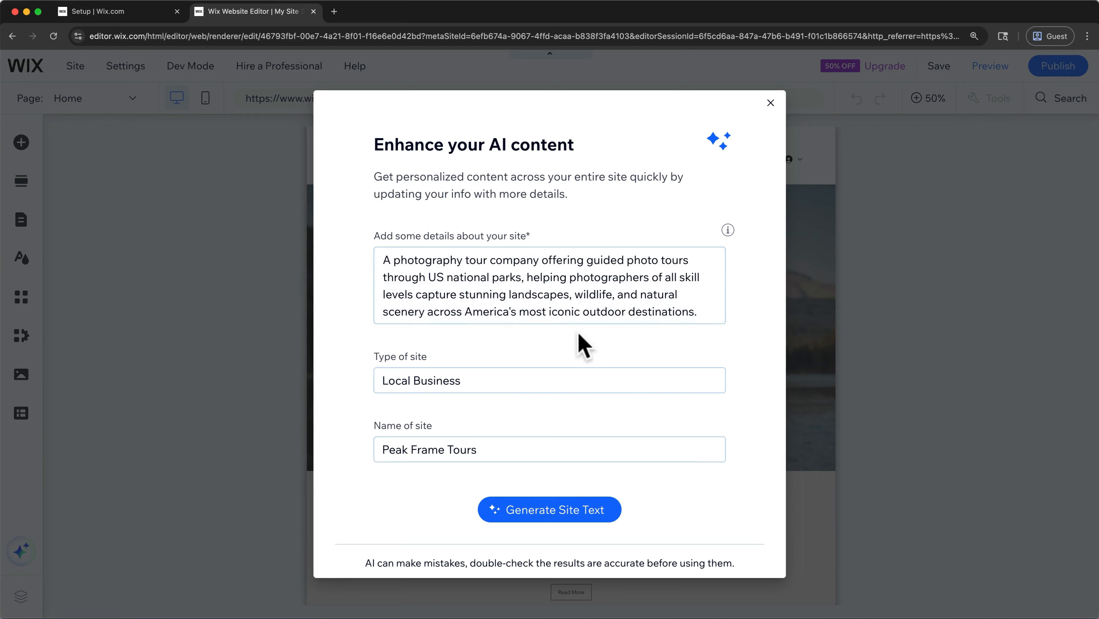
click(575, 507)
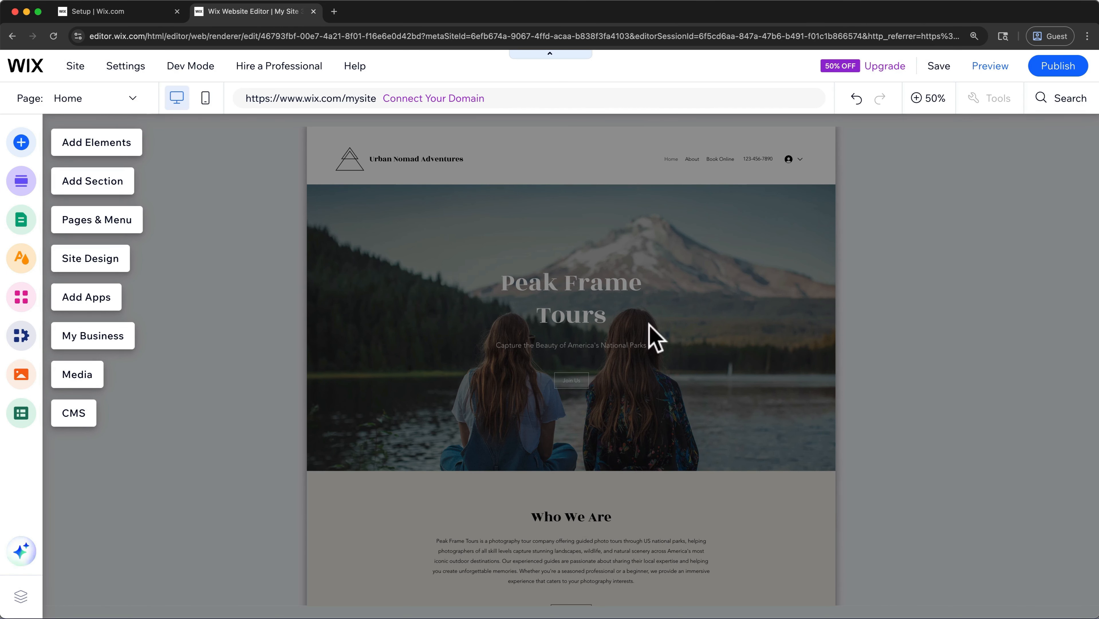
- View the home page at 100% and 50% zoom, and switch to the About page and back to Home
click(928, 104)
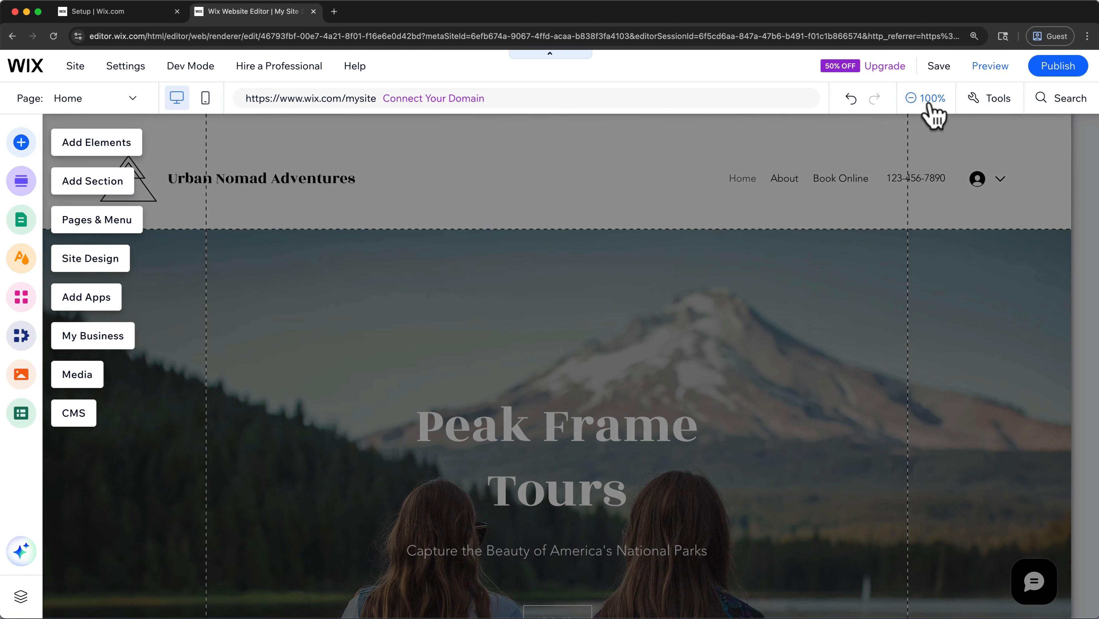
click(913, 104)
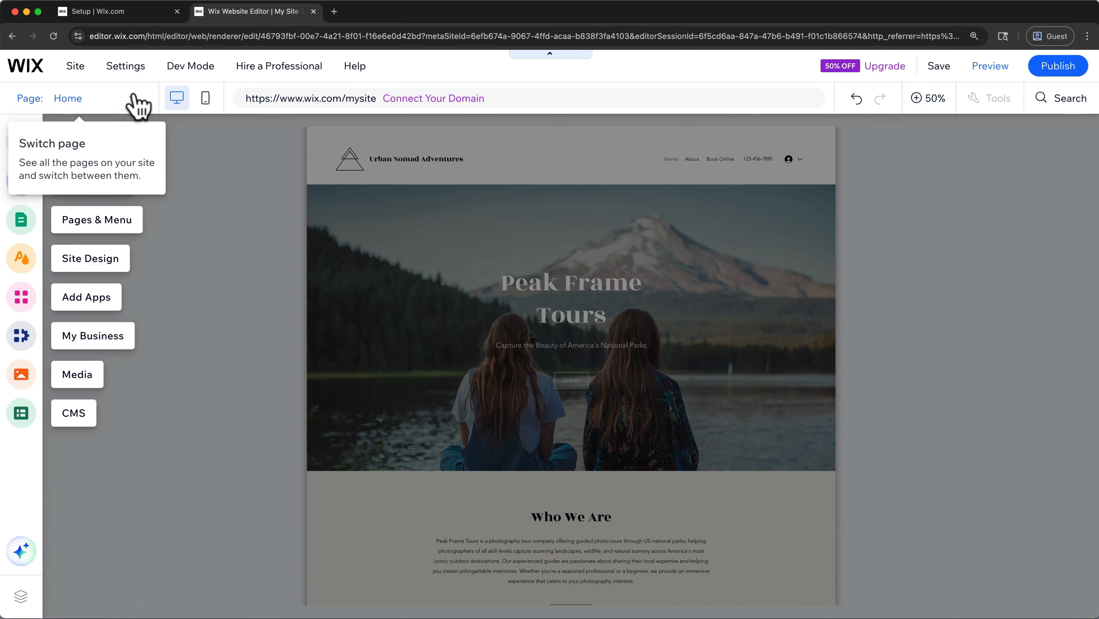
click(137, 104)
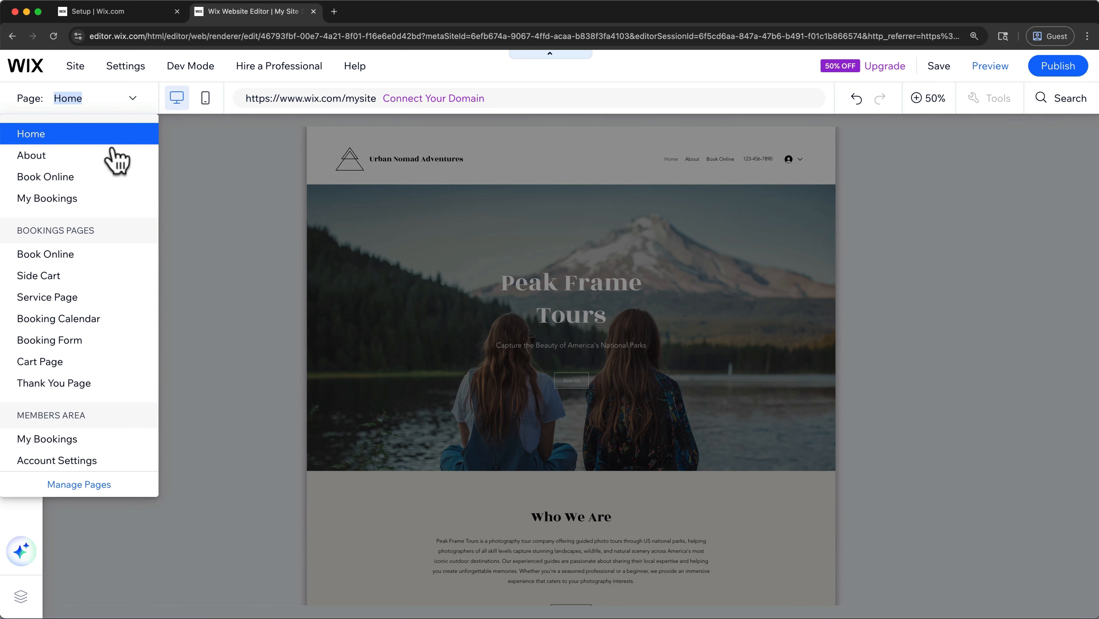
click(117, 156)
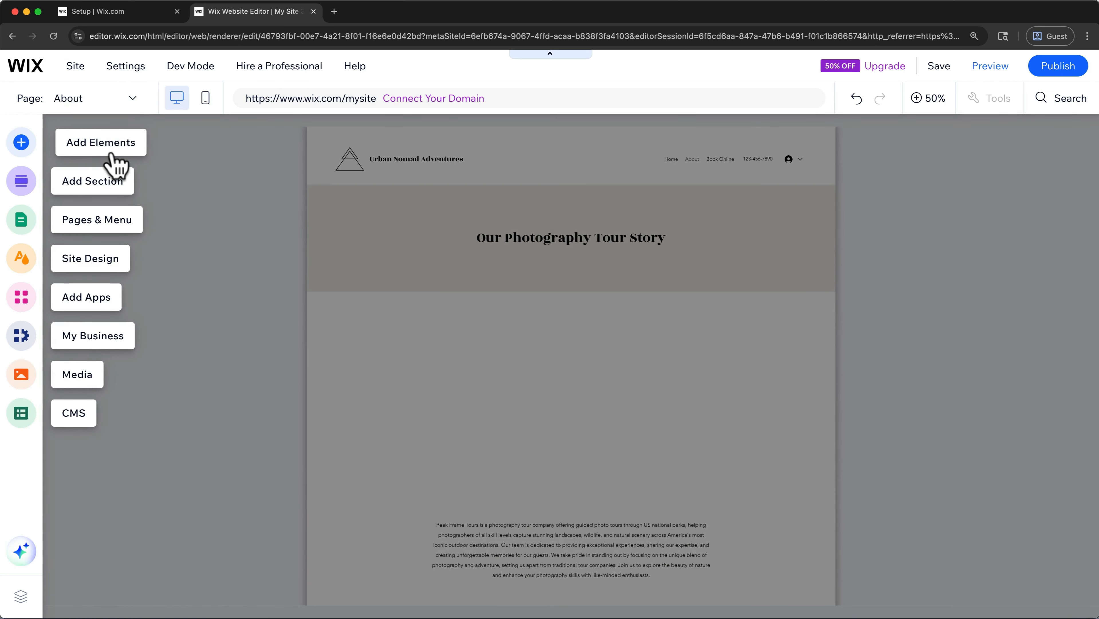
click(116, 99)
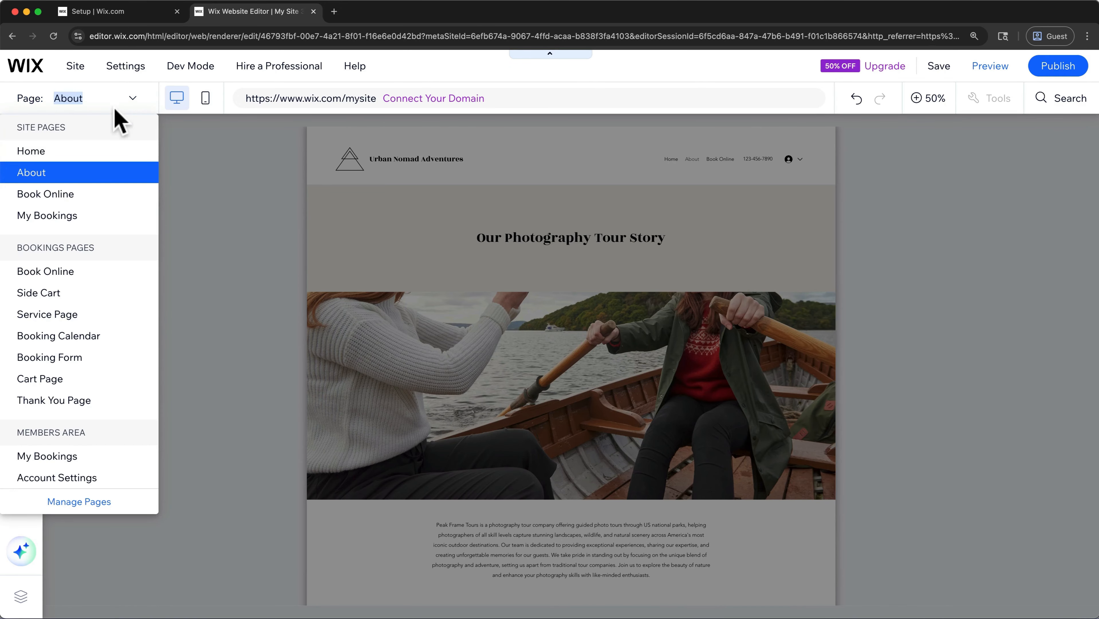
click(86, 152)
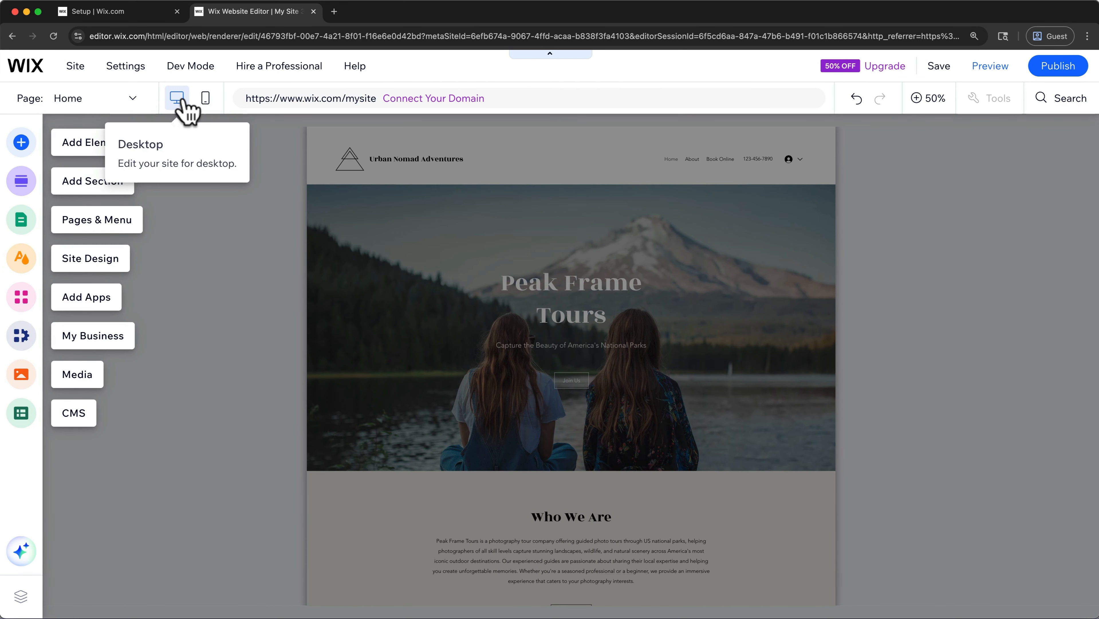
- Check the site's mobile version, skipping the introduction, and return to the desktop view at 50% zoom
click(205, 103)
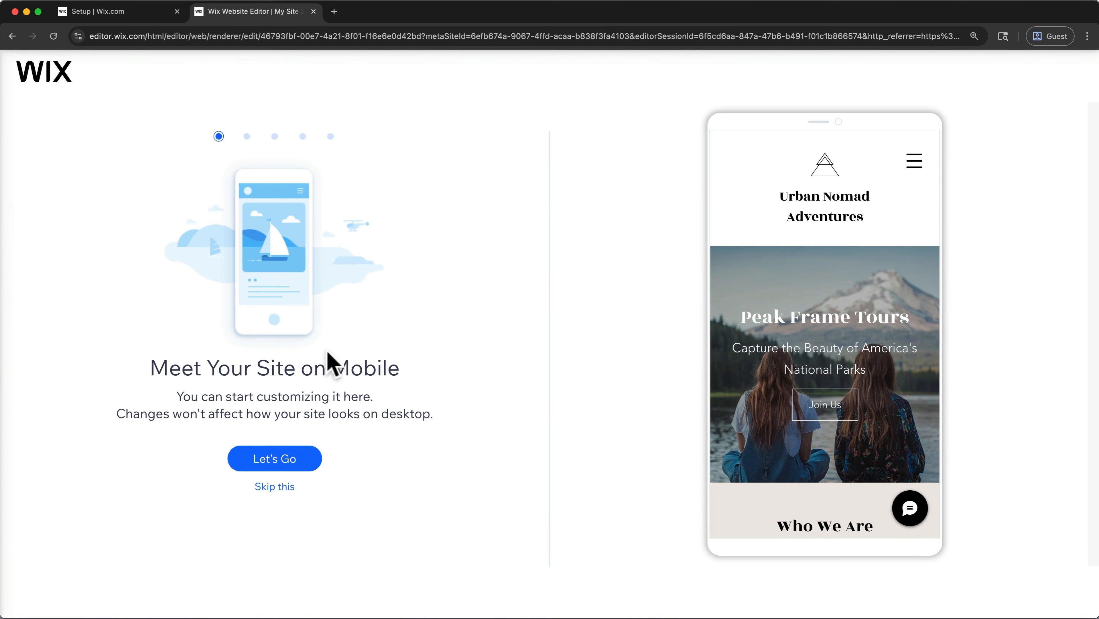
click(289, 485)
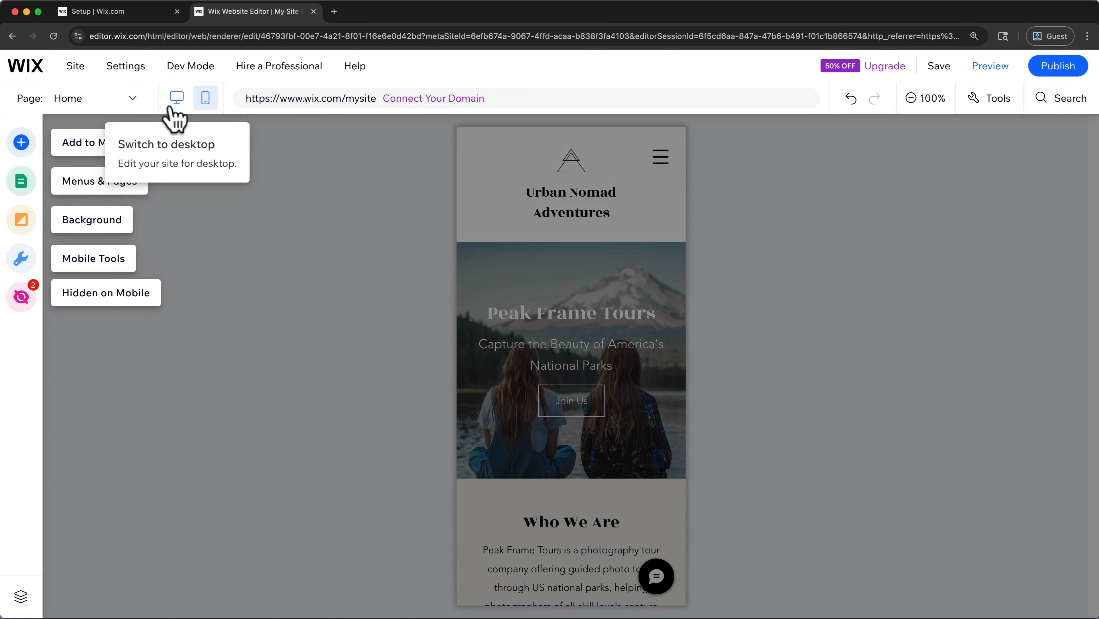
click(175, 115)
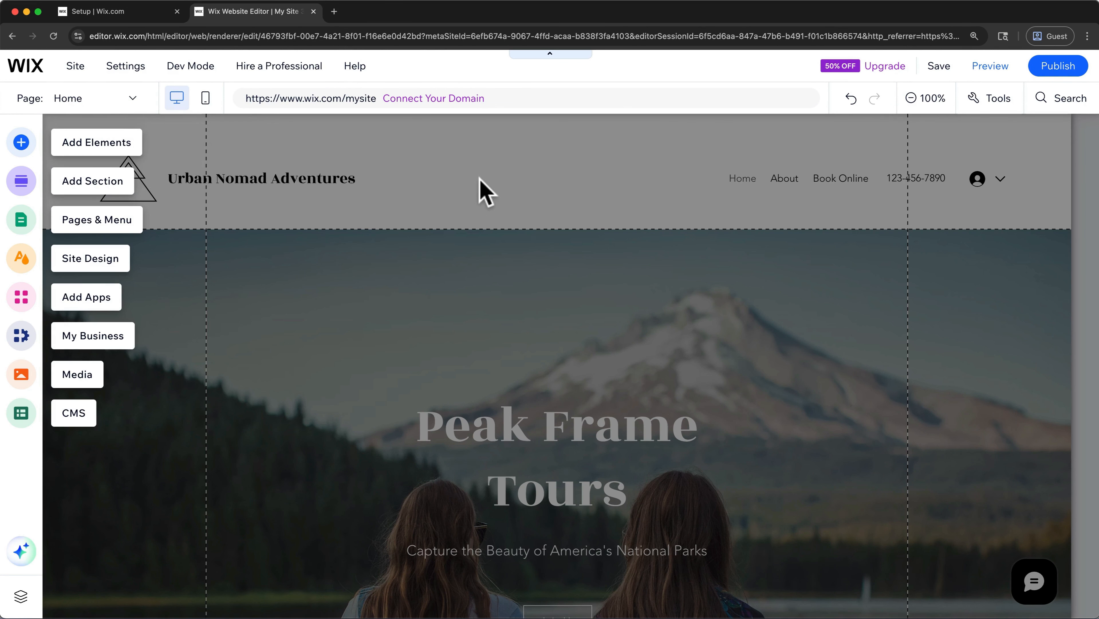
click(917, 108)
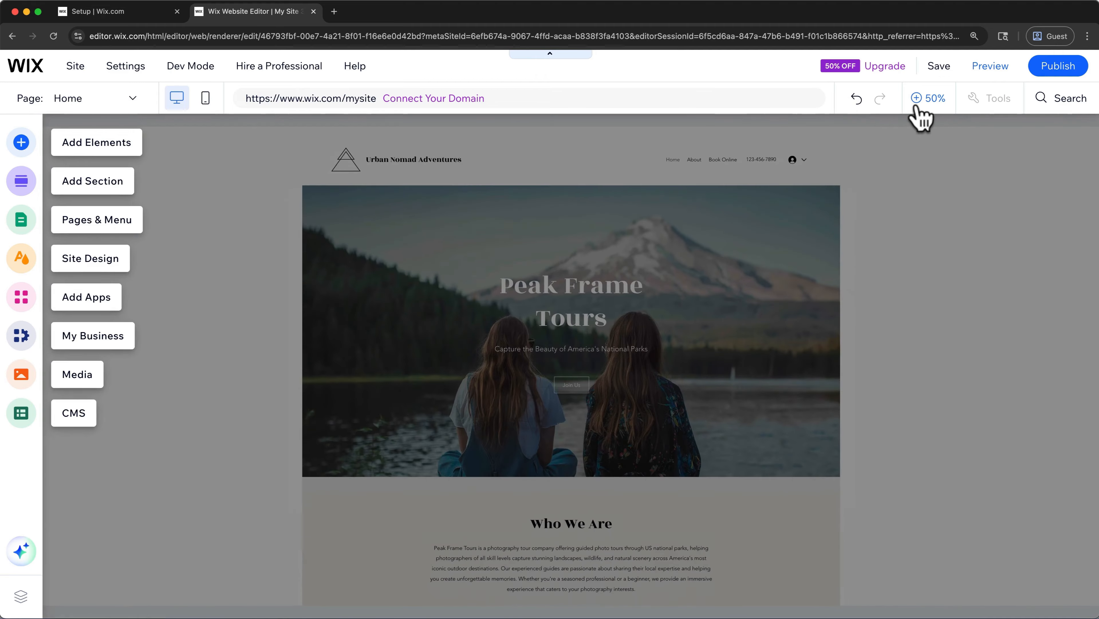
click(918, 213)
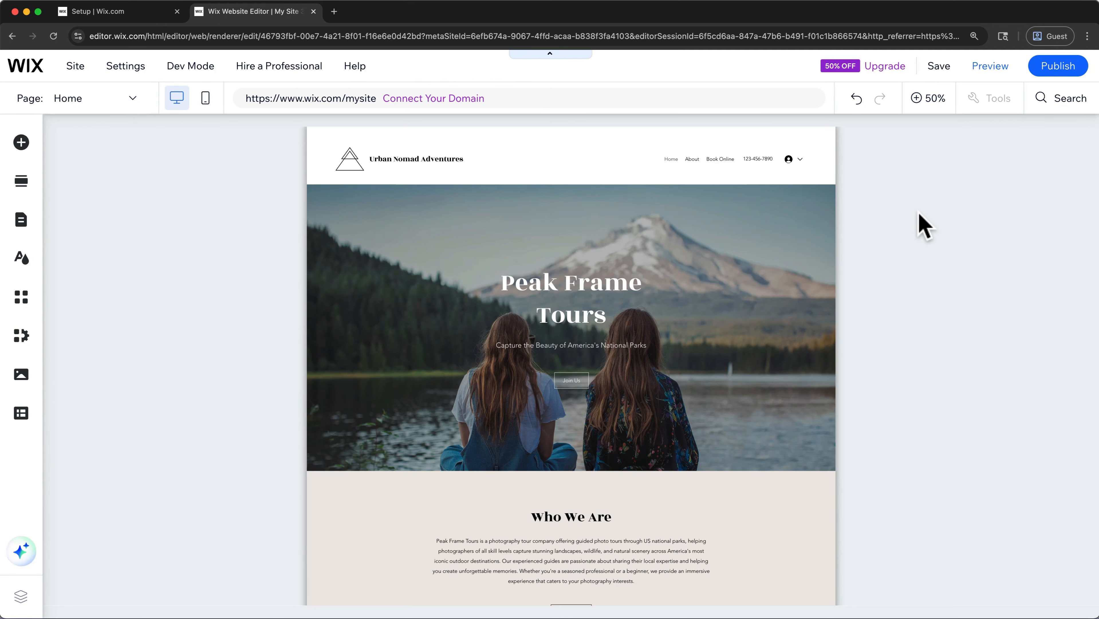
- Move the home page's Welcome section below the Who We Are section and undo the move
click(815, 208)
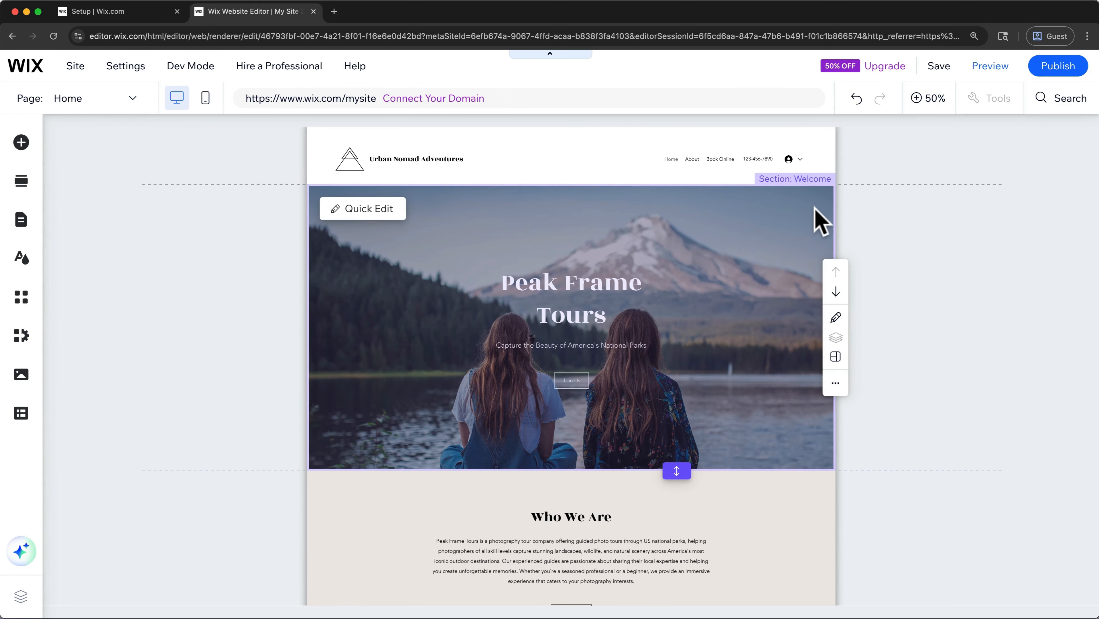
click(798, 545)
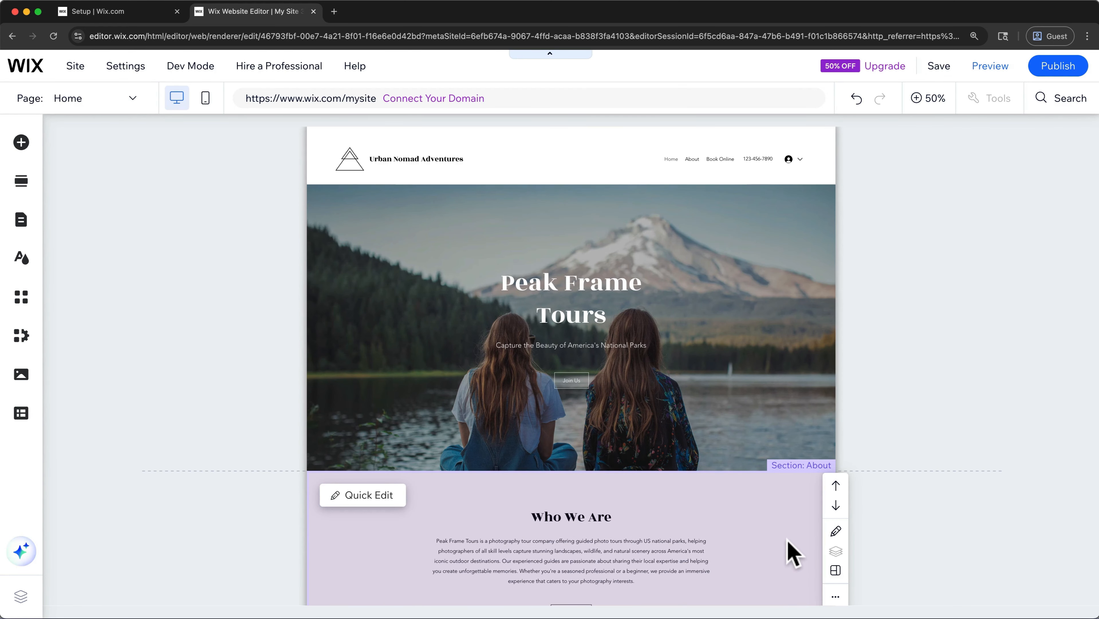
click(766, 407)
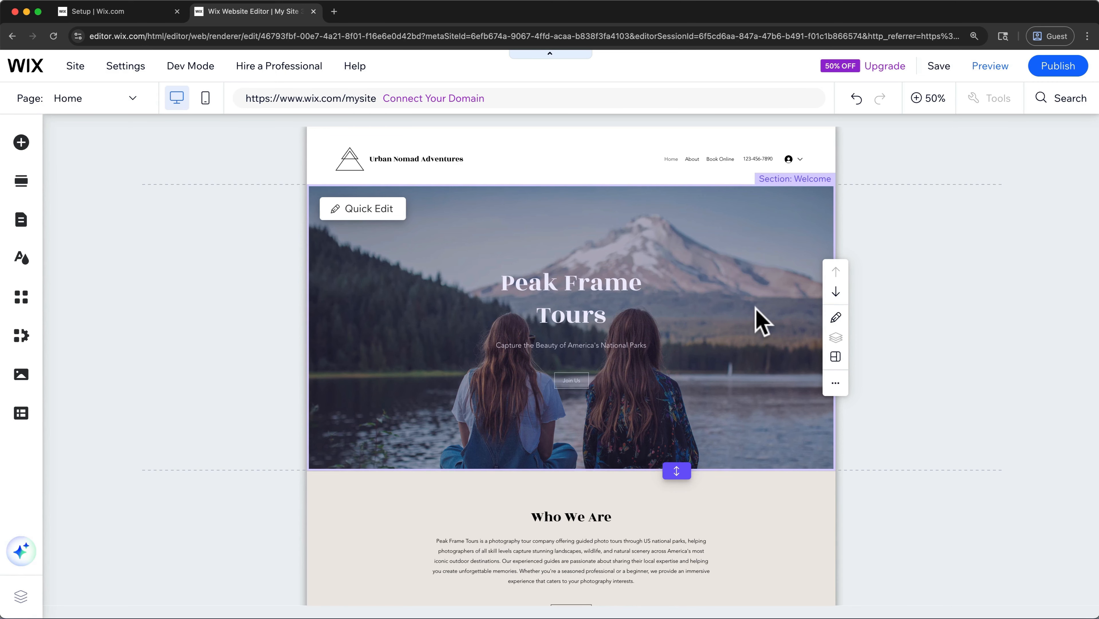
click(836, 291)
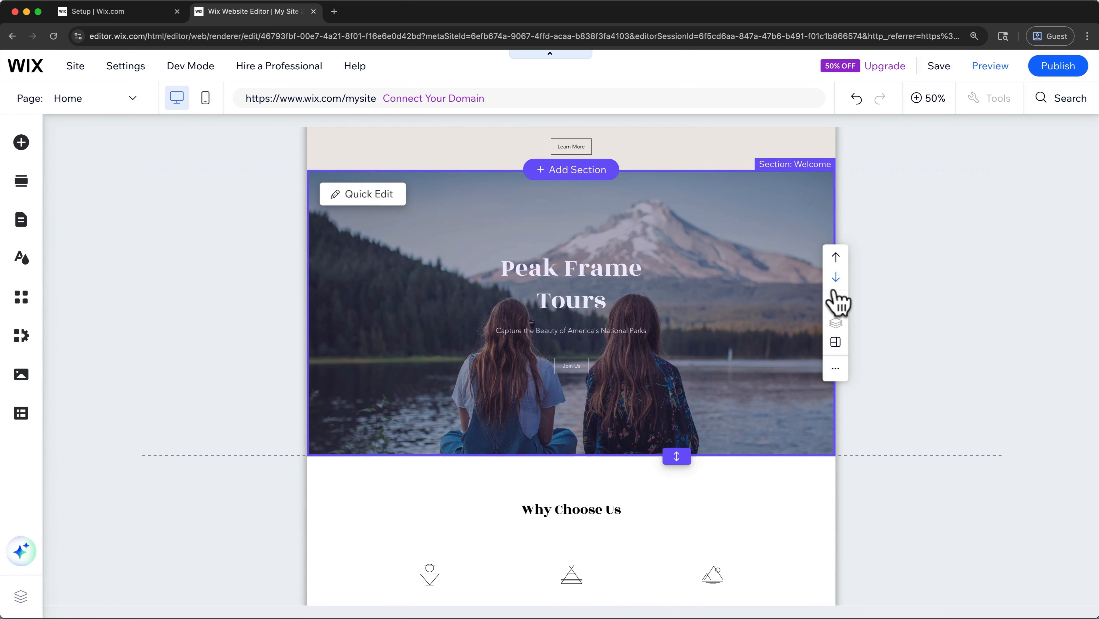
scroll(864, 214, up, 4)
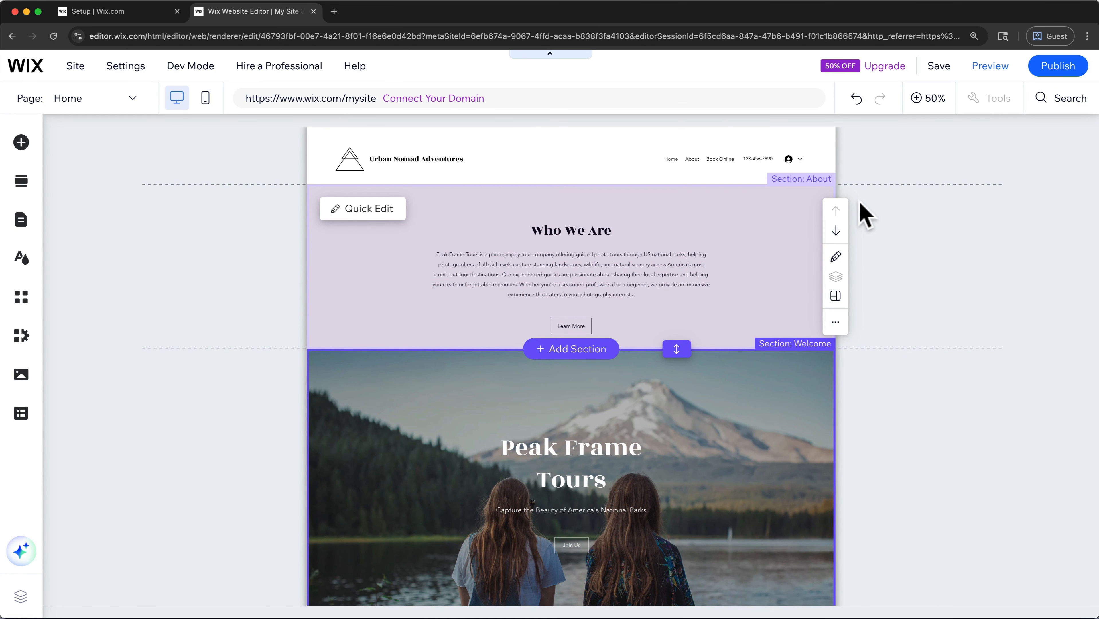
click(859, 98)
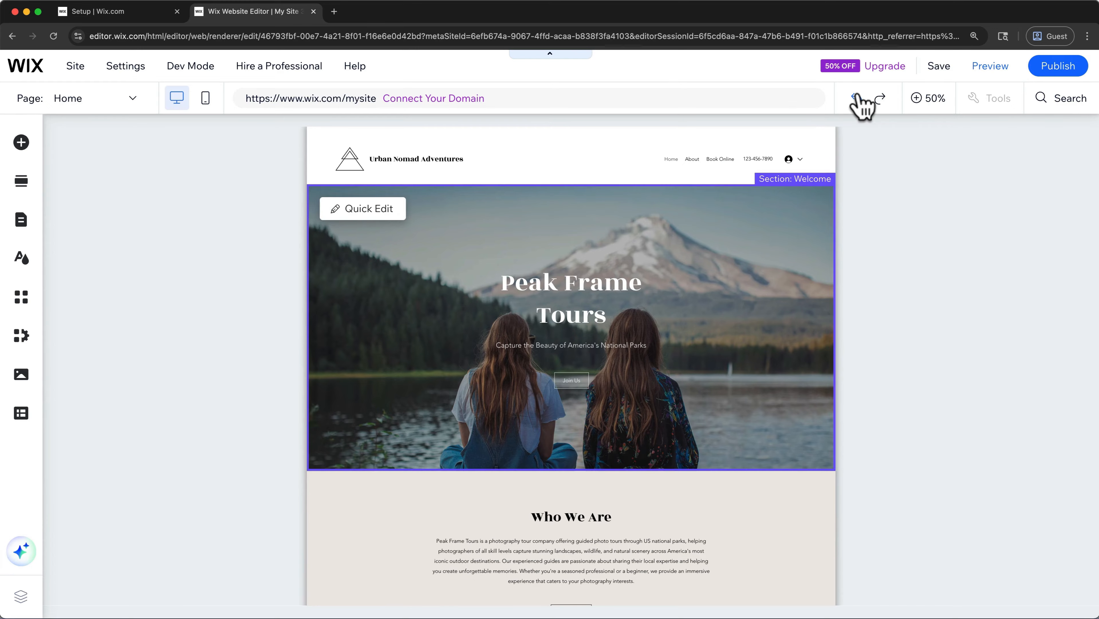
- Open Quick Edit for the Welcome section to examine its background, title, paragraph and button content
click(721, 368)
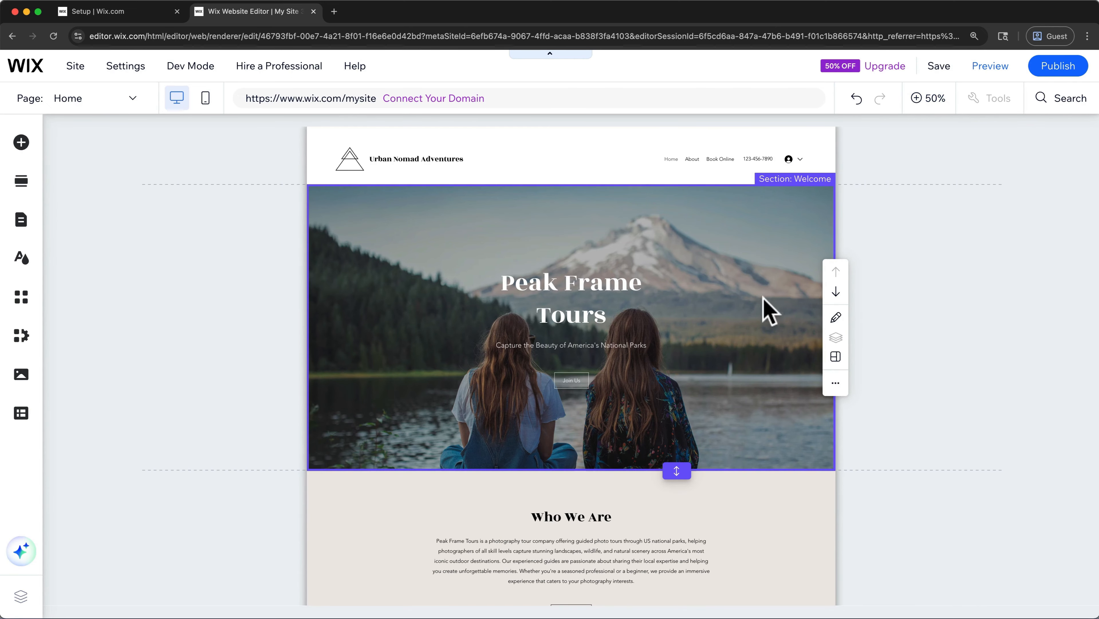
click(836, 317)
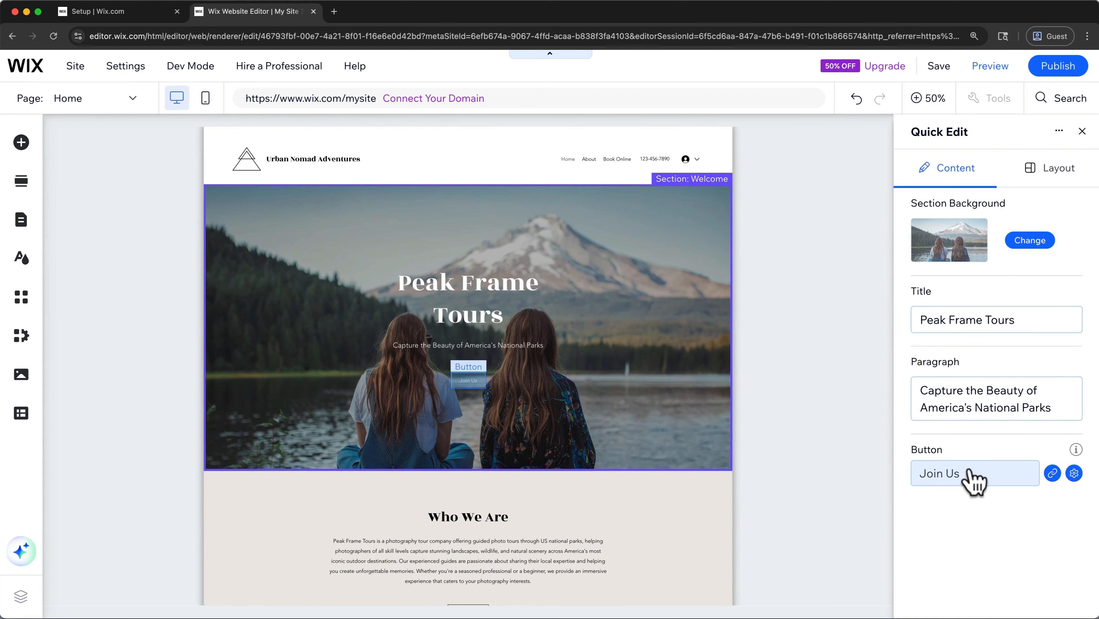
- Edit the Welcome section's title text at 100% zoom, keeping the Heading 4 style and Rozha One font, and set its font size to 80 px
click(932, 102)
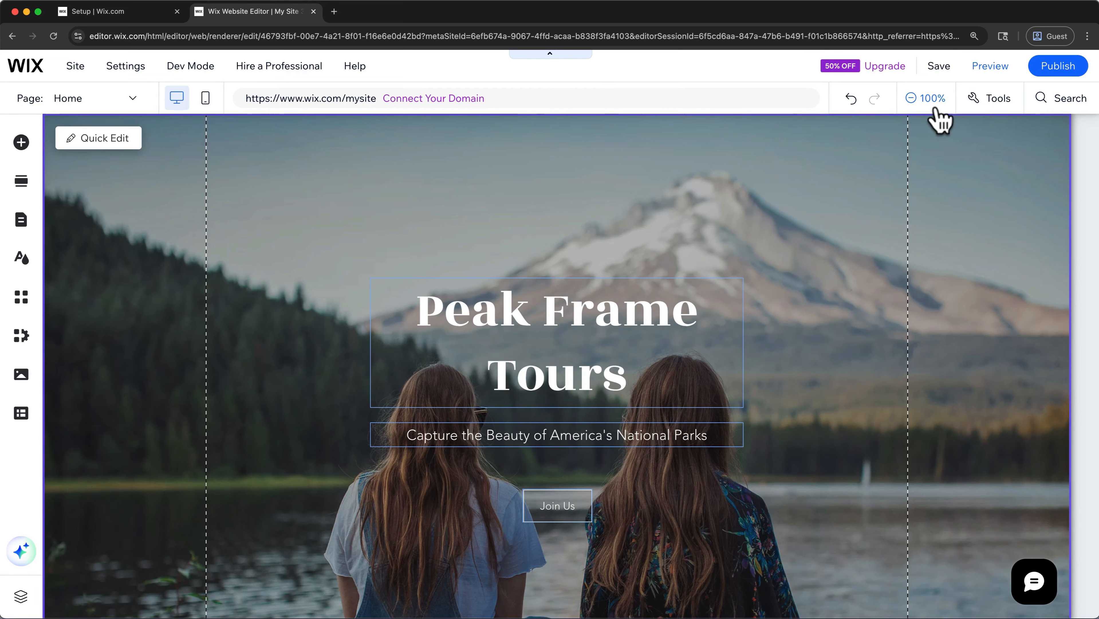
click(658, 341)
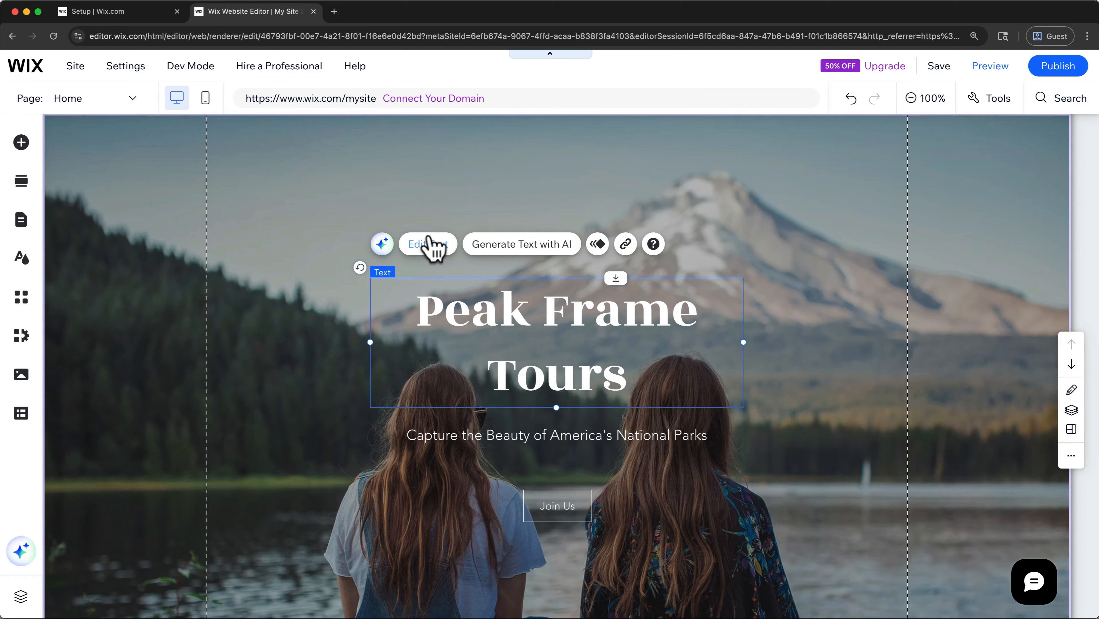
click(431, 245)
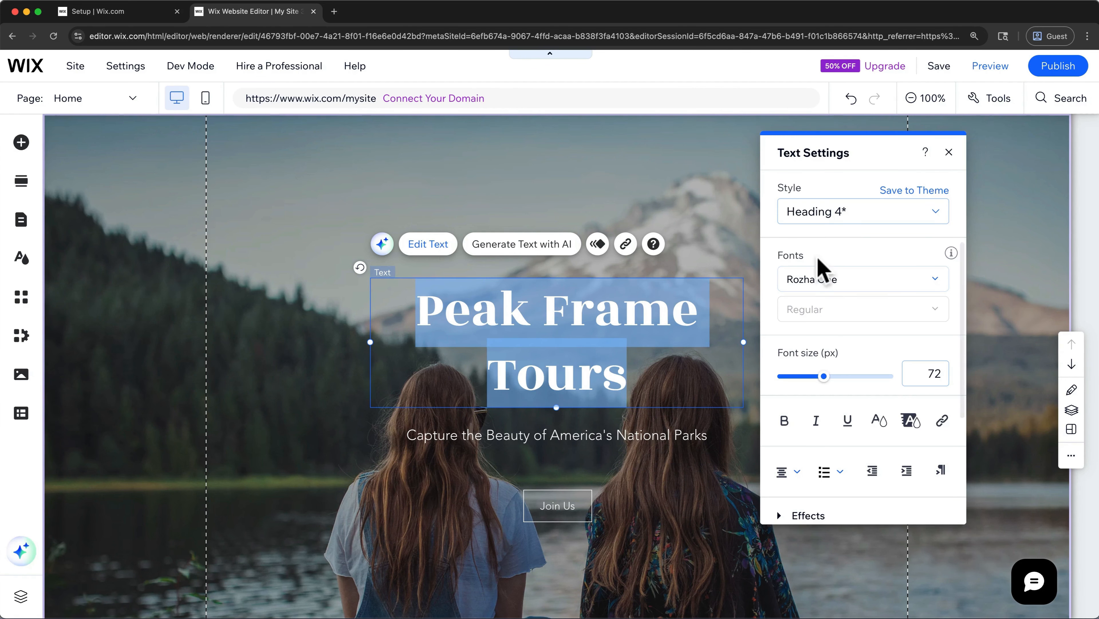
click(874, 219)
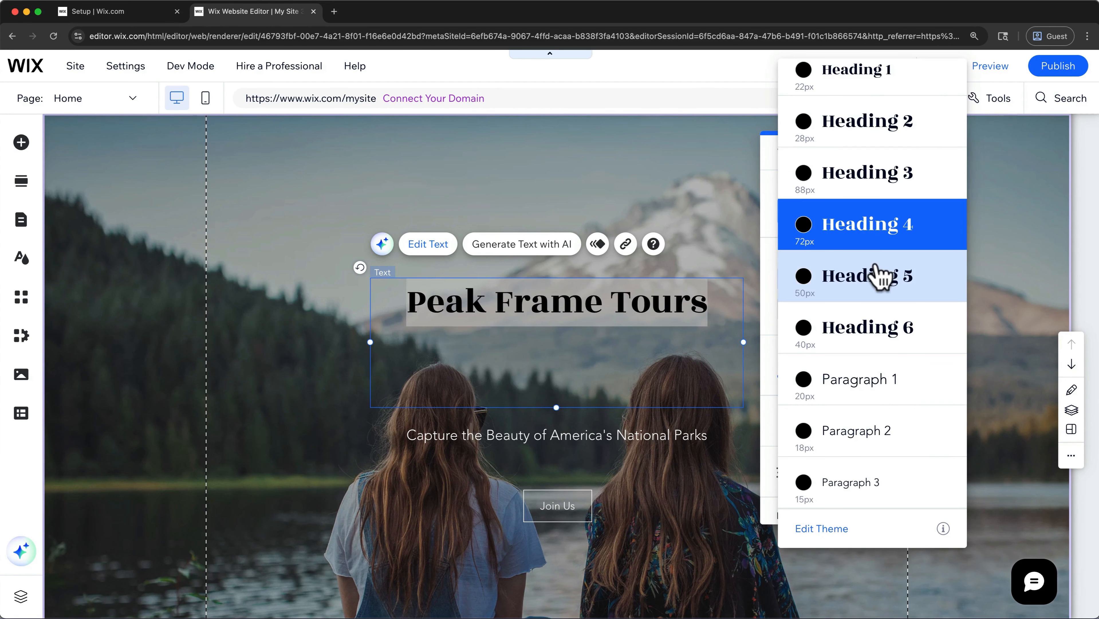
click(882, 225)
click(900, 280)
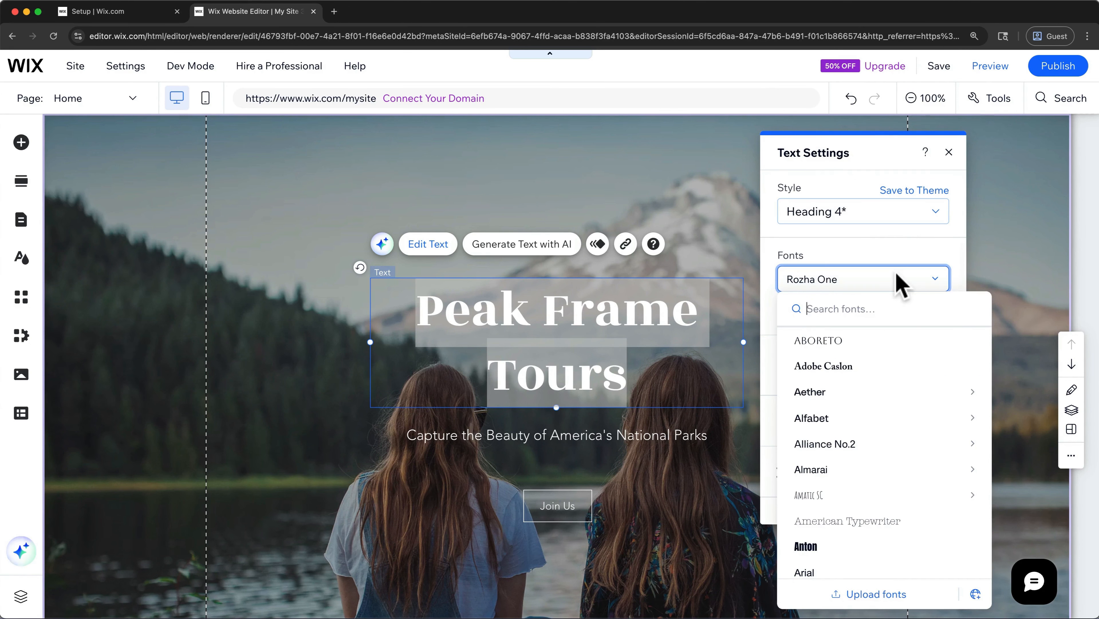
click(907, 275)
drag(825, 376, 827, 376)
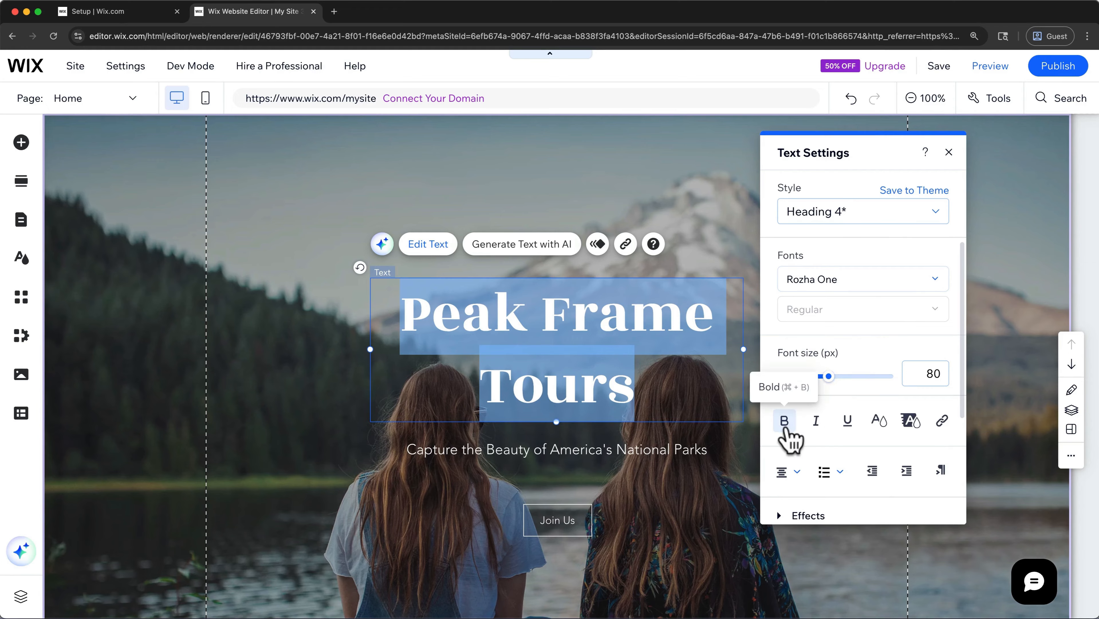
- Apply bold and italic to the Peak Frame Tours title and remove both formats again
click(789, 424)
click(816, 421)
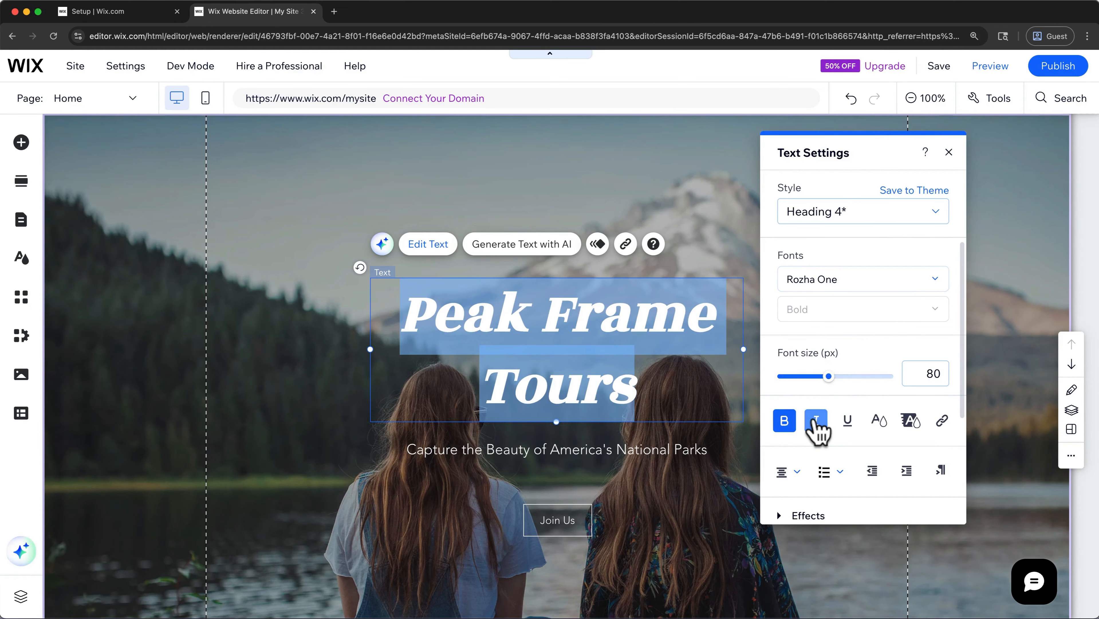
click(814, 421)
click(785, 421)
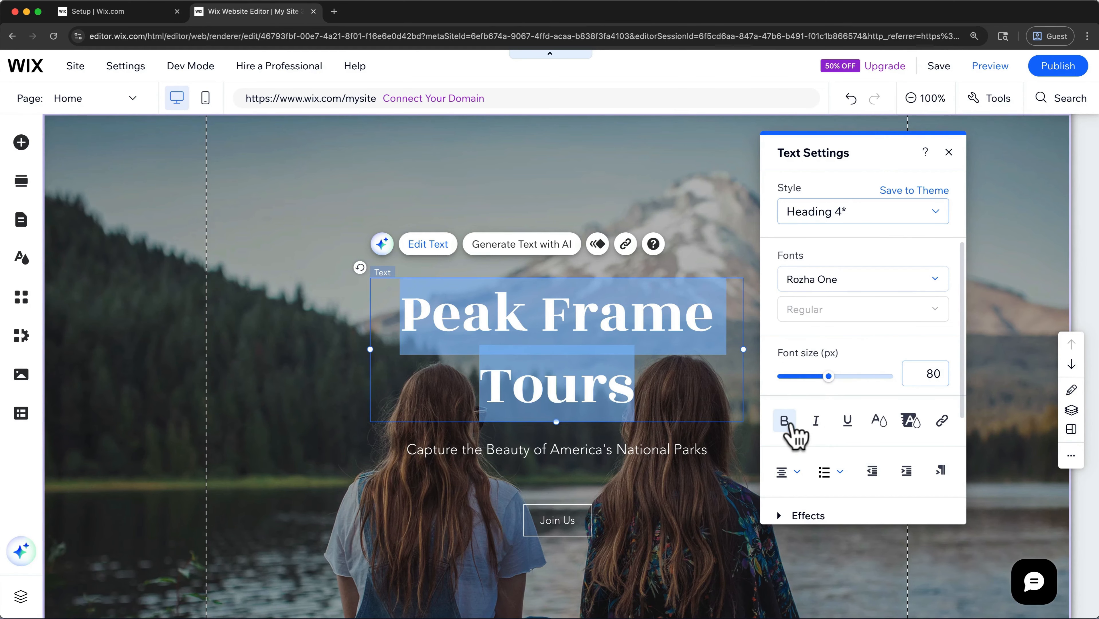
- Change the Welcome section's title to "Peak Frames Tours" and move it slightly down, closer to the paragraph below it
click(689, 326)
click(713, 312)
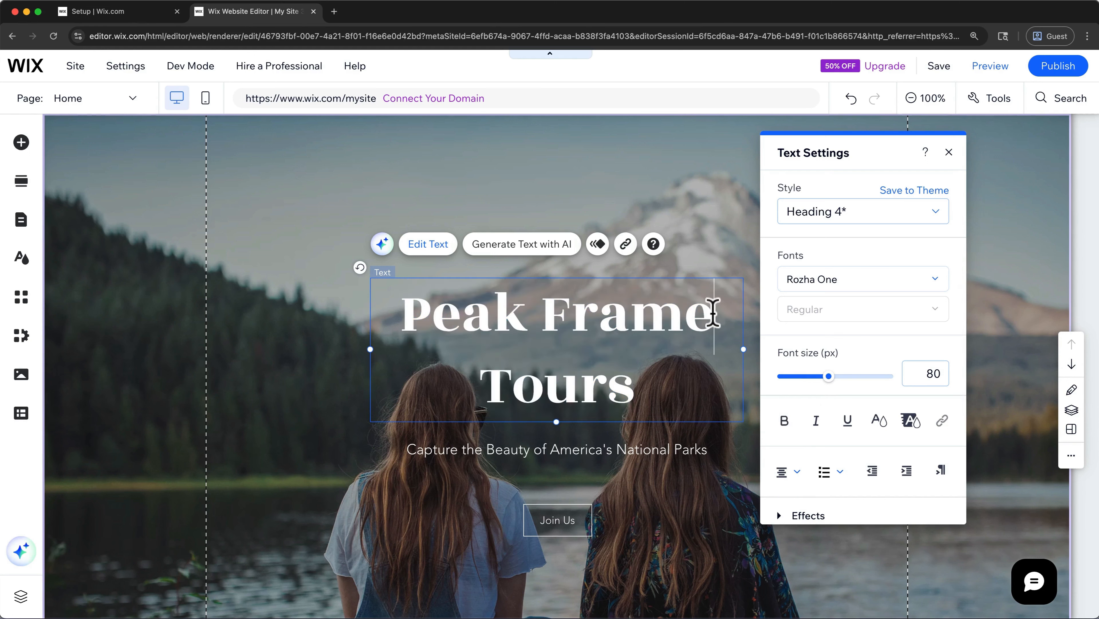
text(s)
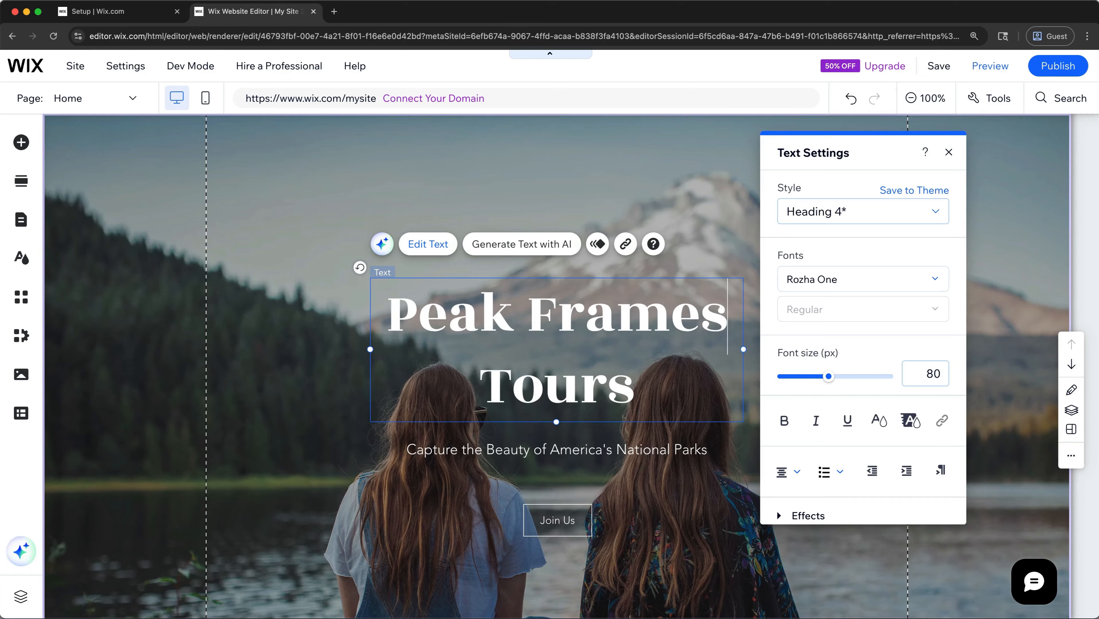
click(711, 202)
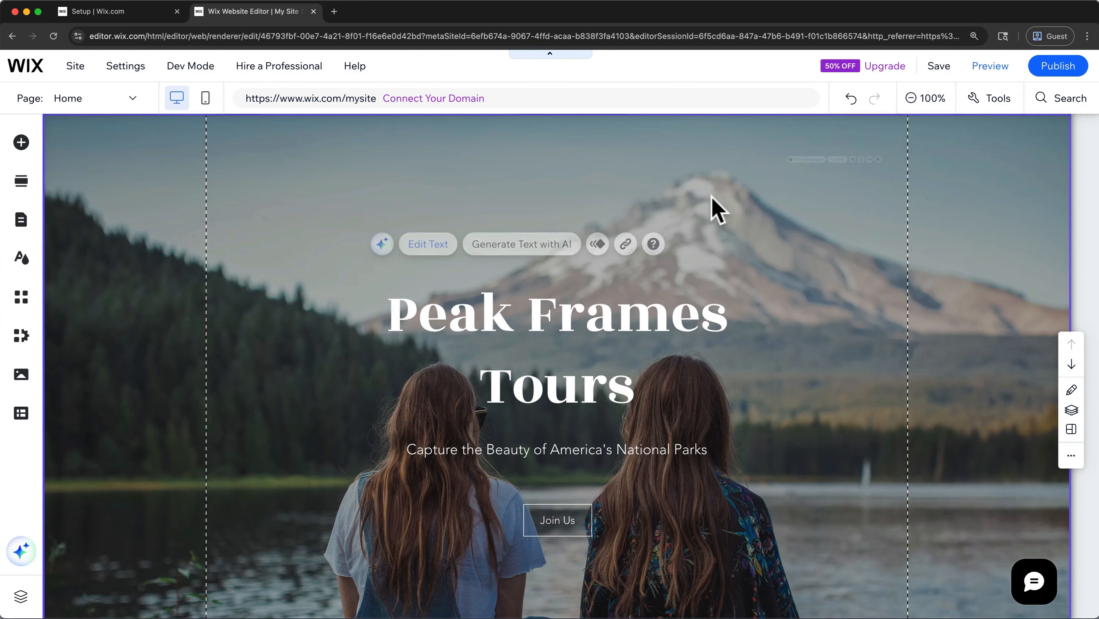
click(659, 323)
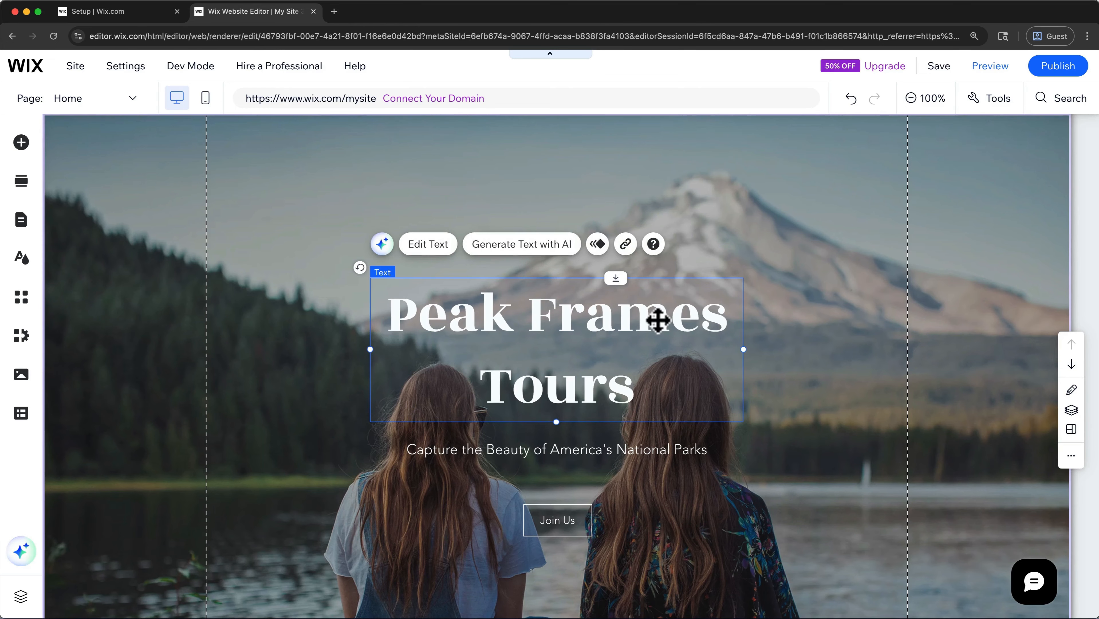
mouse_move(658, 320)
mouse_down()
mouse_move(659, 334)
mouse_move(638, 333)
mouse_move(657, 332)
mouse_up()
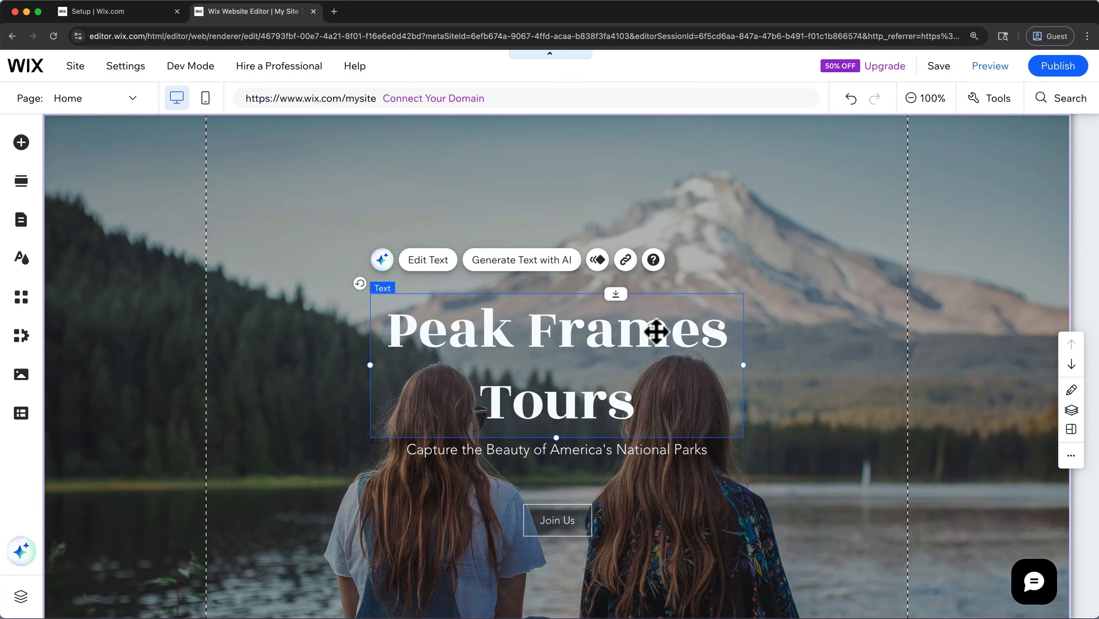
- Replace the paragraph under the title with AI text from the prompt "Regenerate this text by explicitly mentioning photography", made shorter once
click(633, 448)
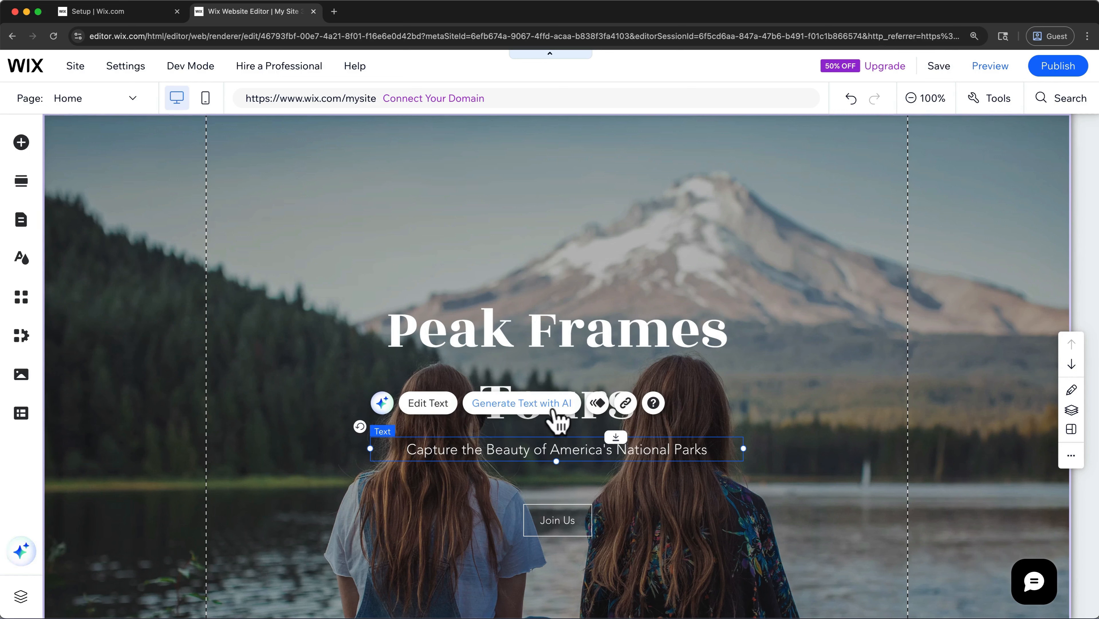
click(555, 411)
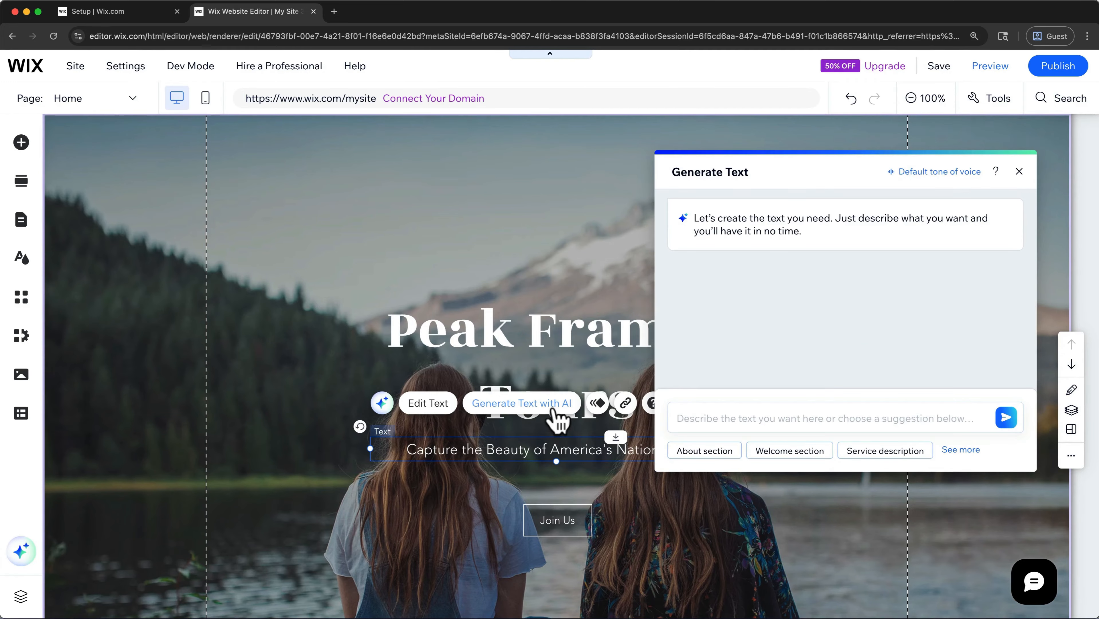
click(677, 418)
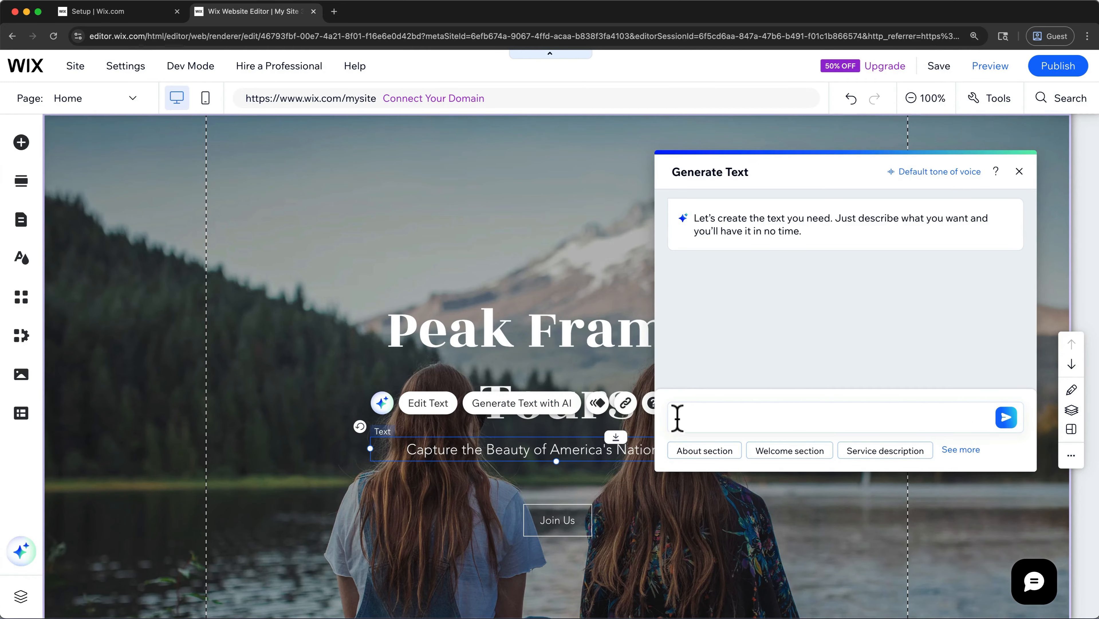
text(Regenerate this text by explicitly mentioning photography)
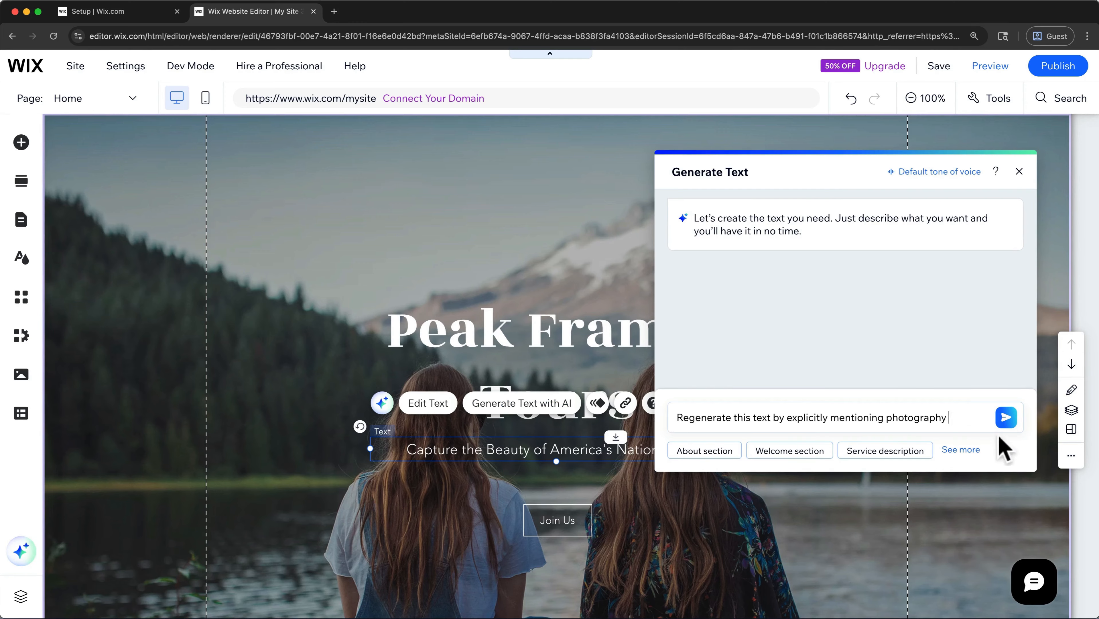
click(1006, 420)
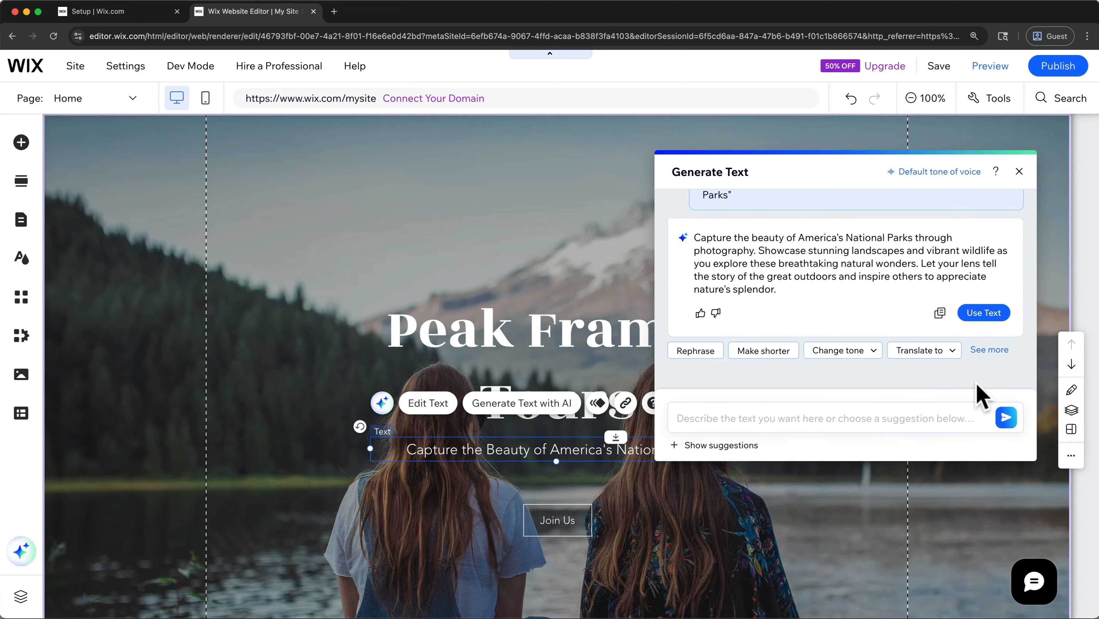
click(763, 351)
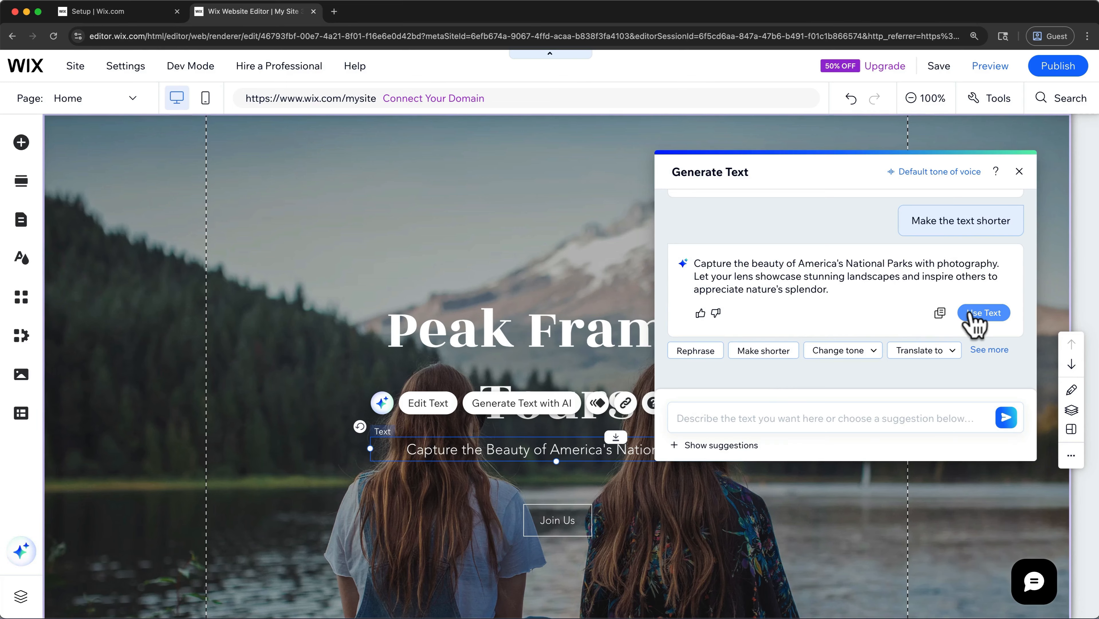
click(972, 313)
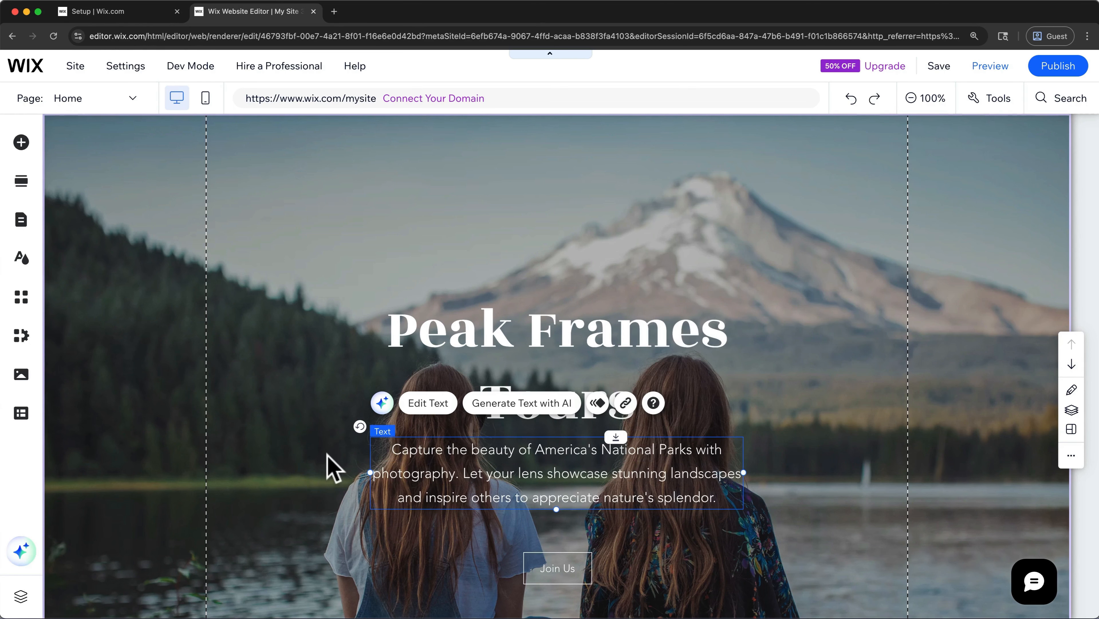
- Delete the paragraph's first sentence so the text starts with "Let your lens showcase stunning landscapes"
click(428, 403)
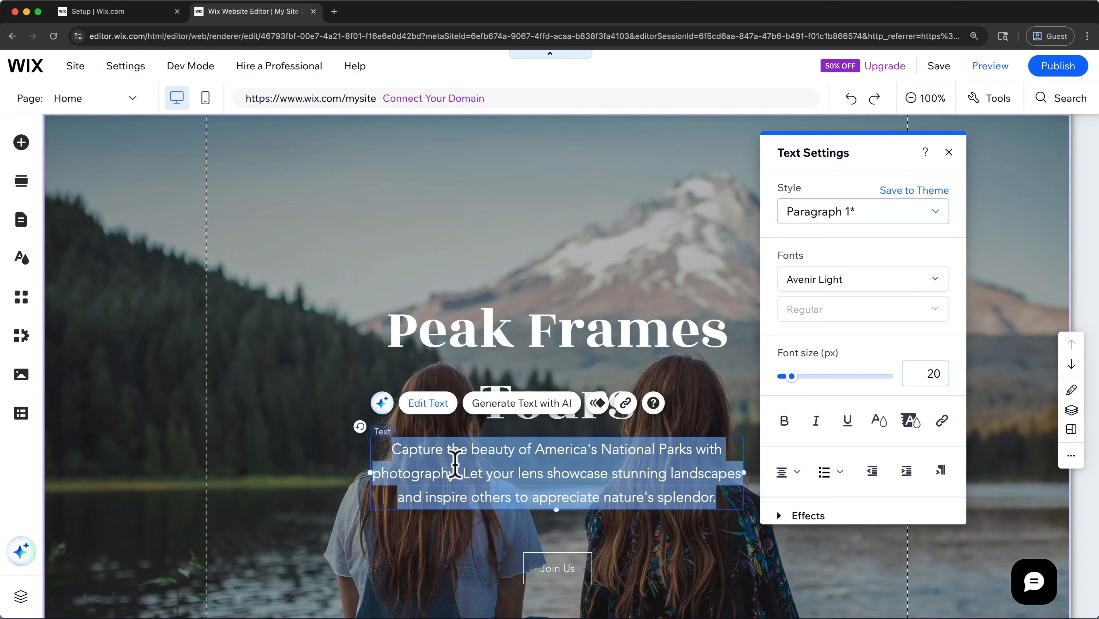
click(458, 471)
drag(459, 471, 383, 449)
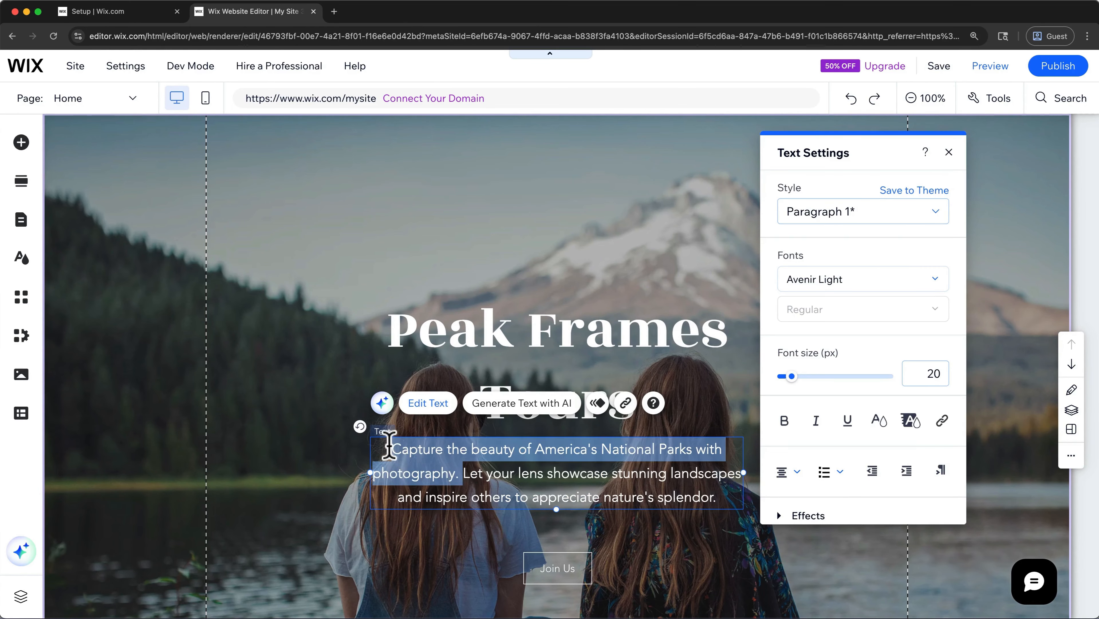
key(BackSpace)
click(340, 469)
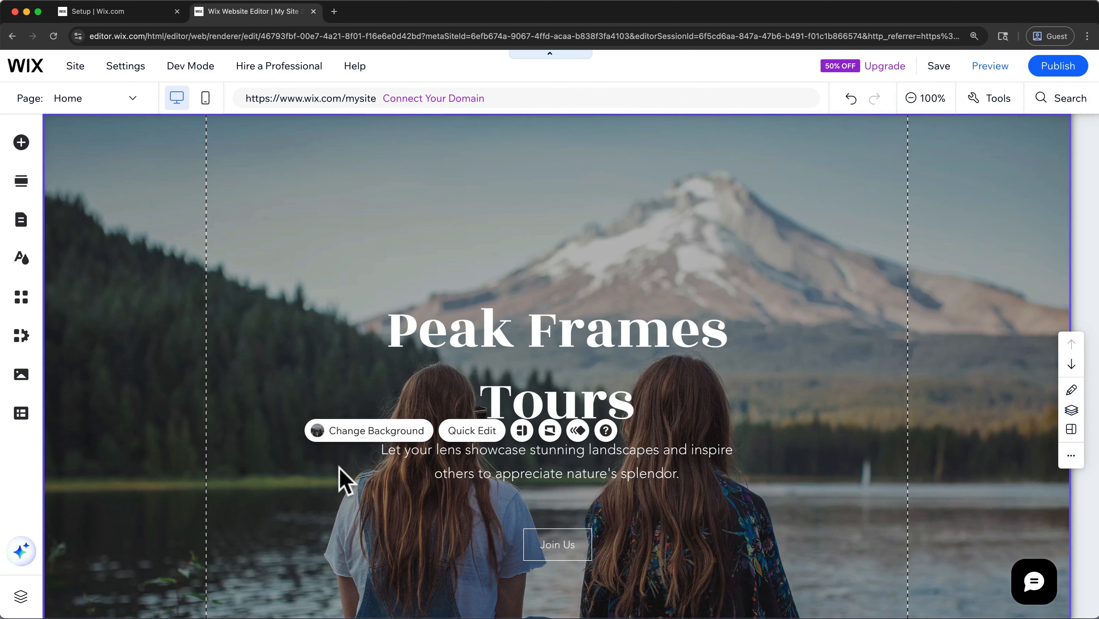
- Change the Join Us button's text to "Book with Us!" and keep its link to the Book Online page in the current window
click(535, 534)
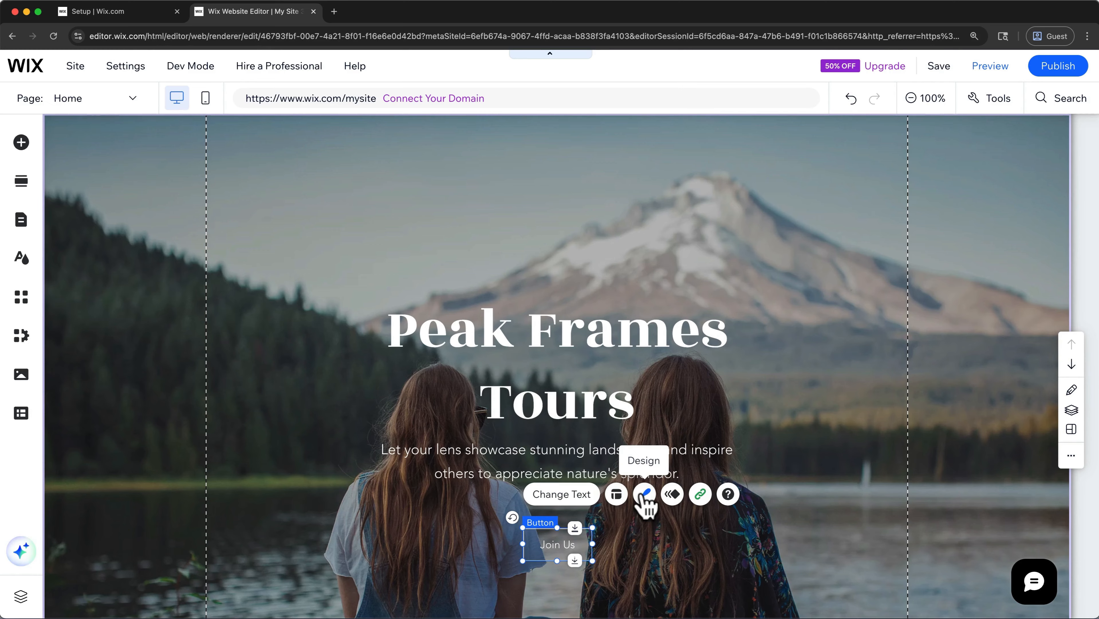
click(572, 496)
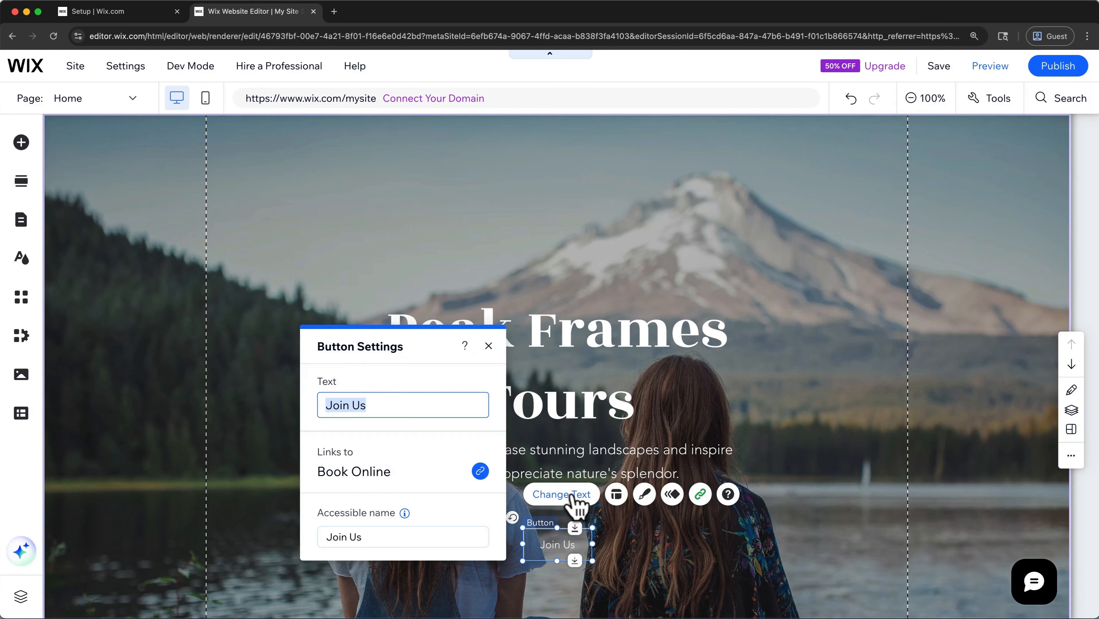
text(Book with Us!)
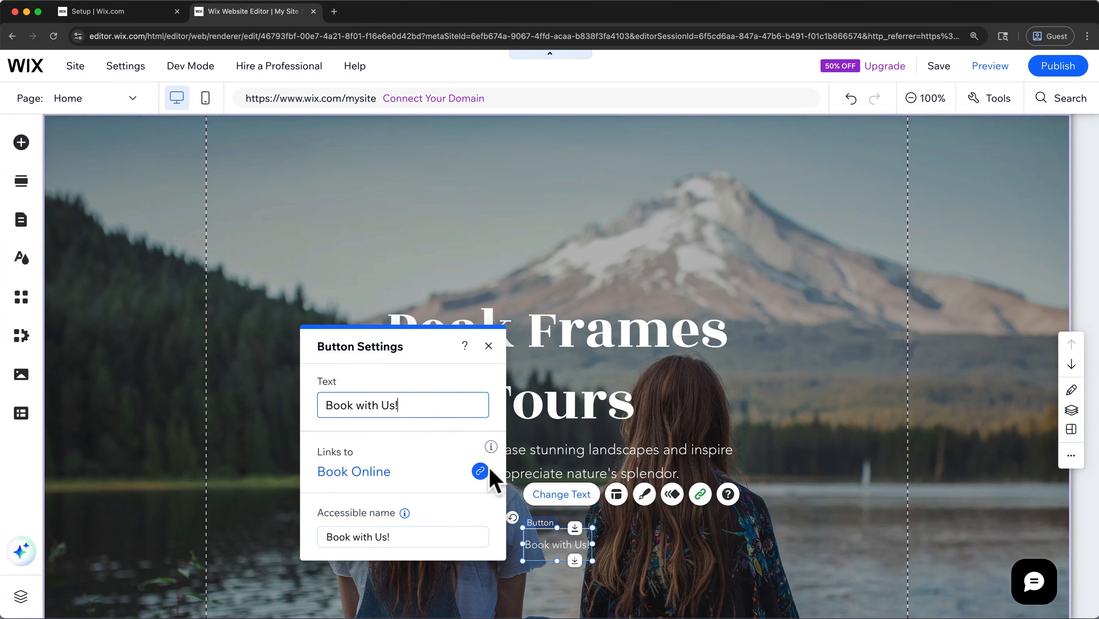
click(481, 471)
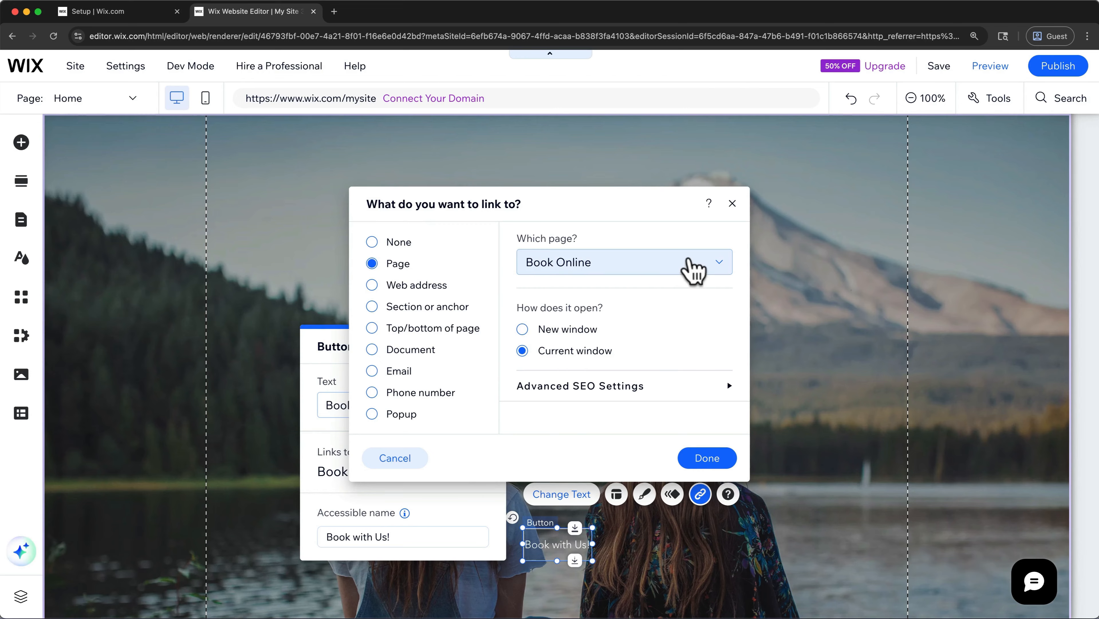
click(693, 268)
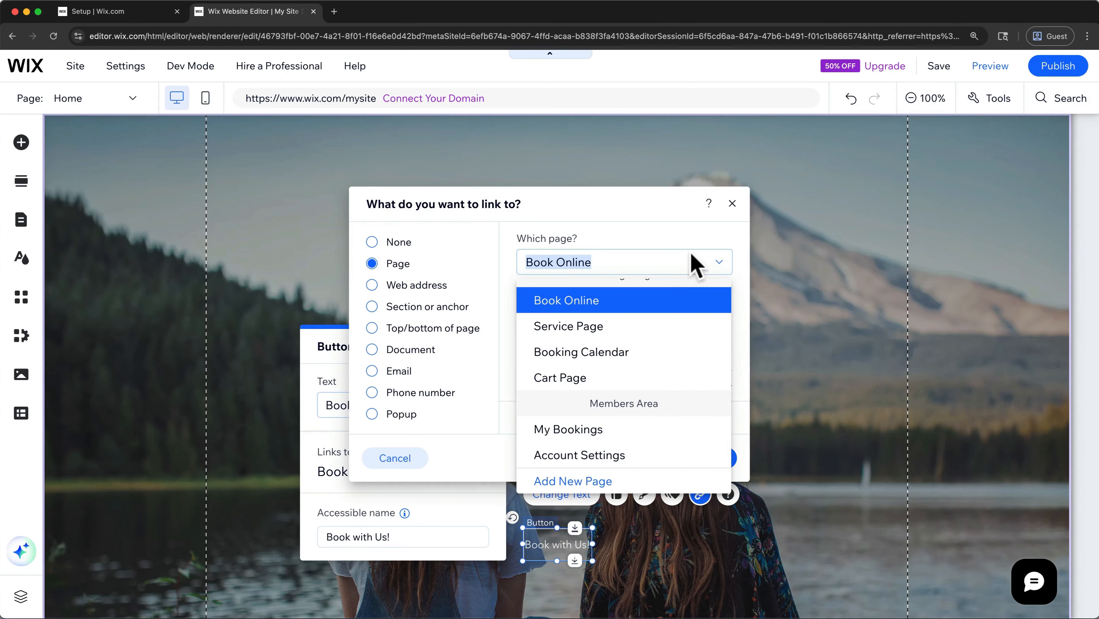
click(691, 237)
click(695, 456)
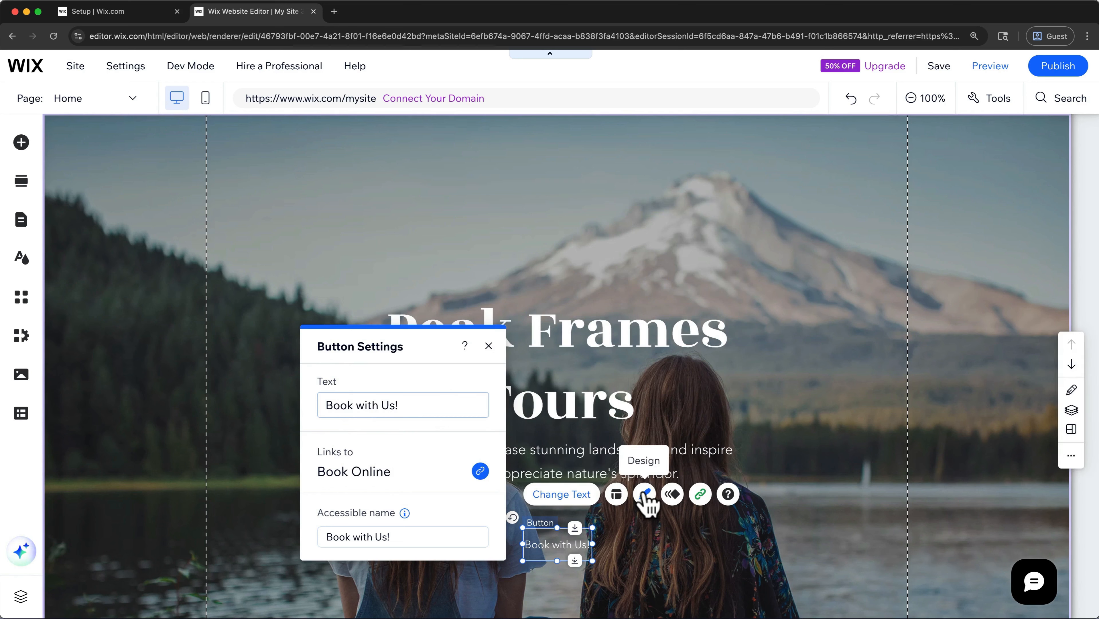
- Customize the Book with Us! button's regular design with a white background fill at 100% opacity
click(645, 494)
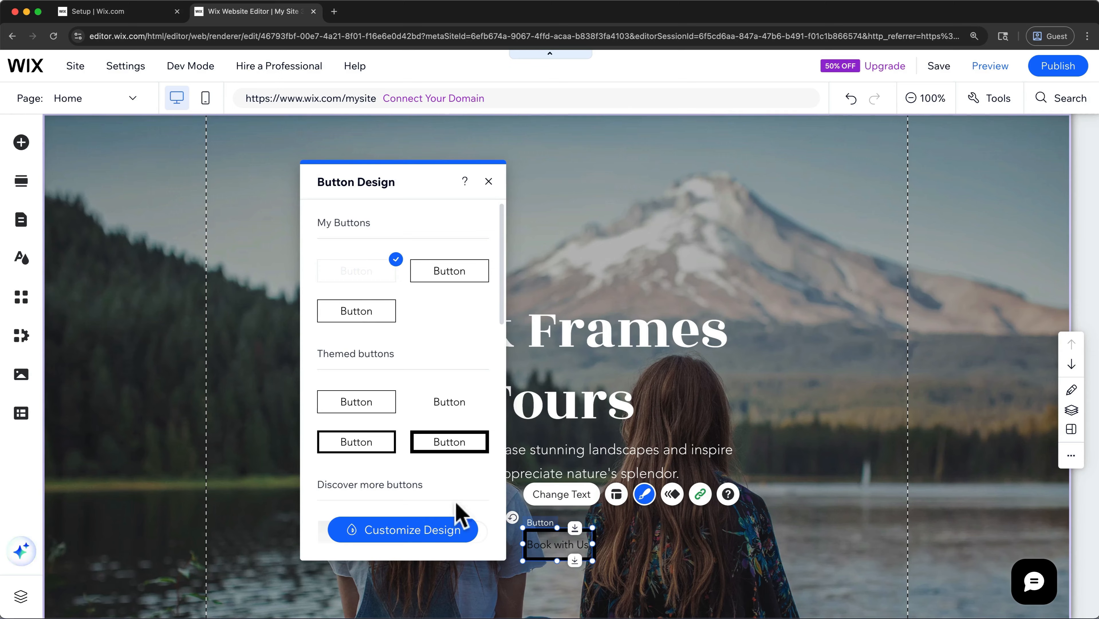
click(444, 541)
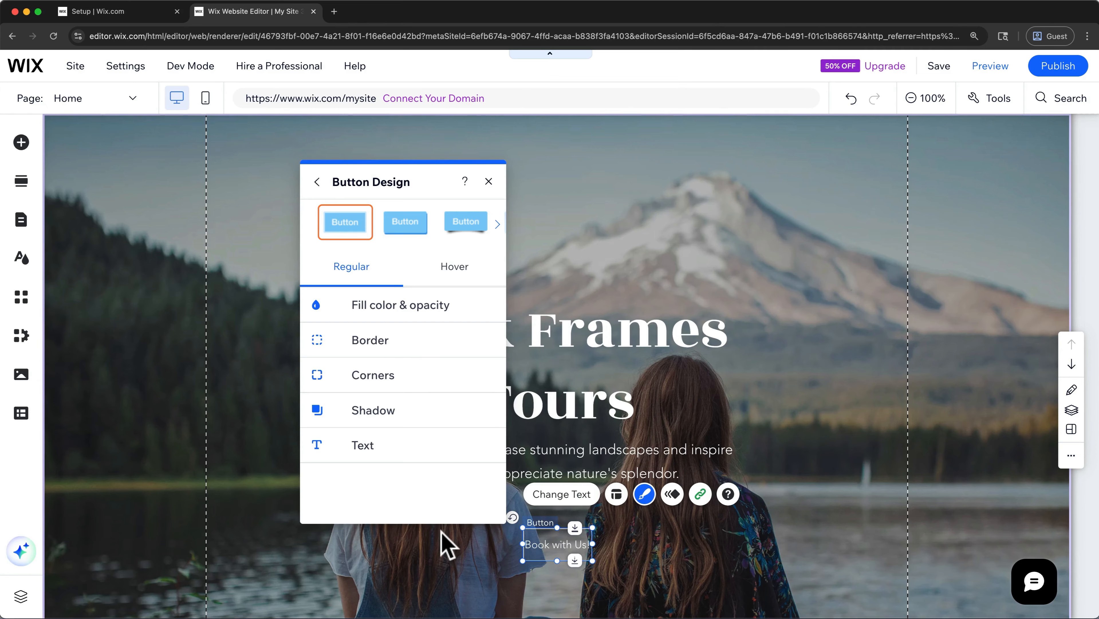
click(436, 309)
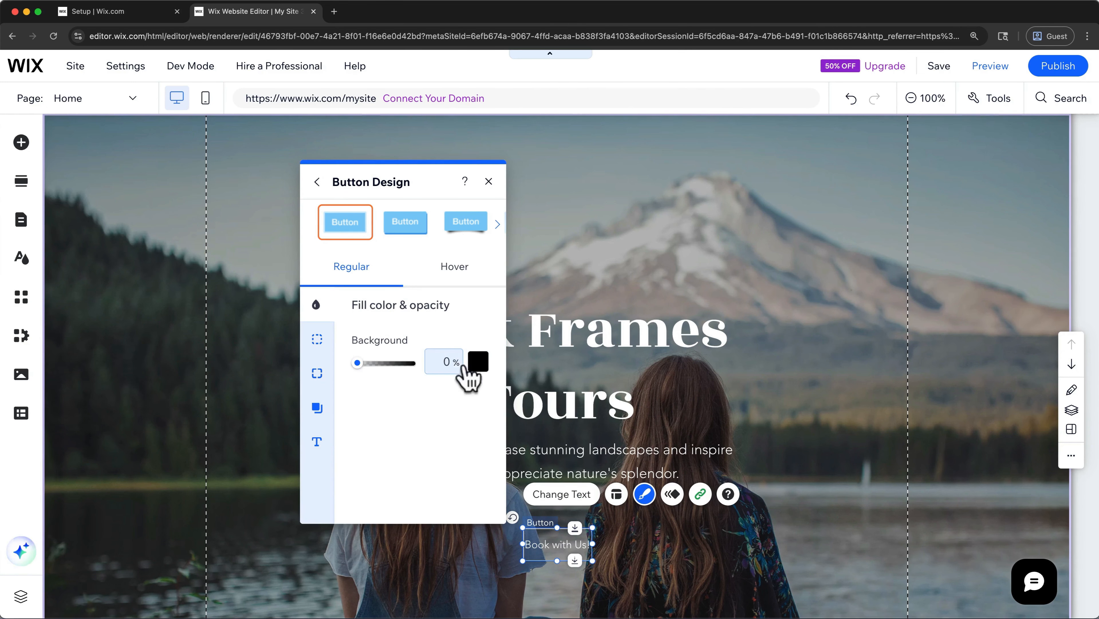
click(469, 368)
click(502, 426)
click(455, 430)
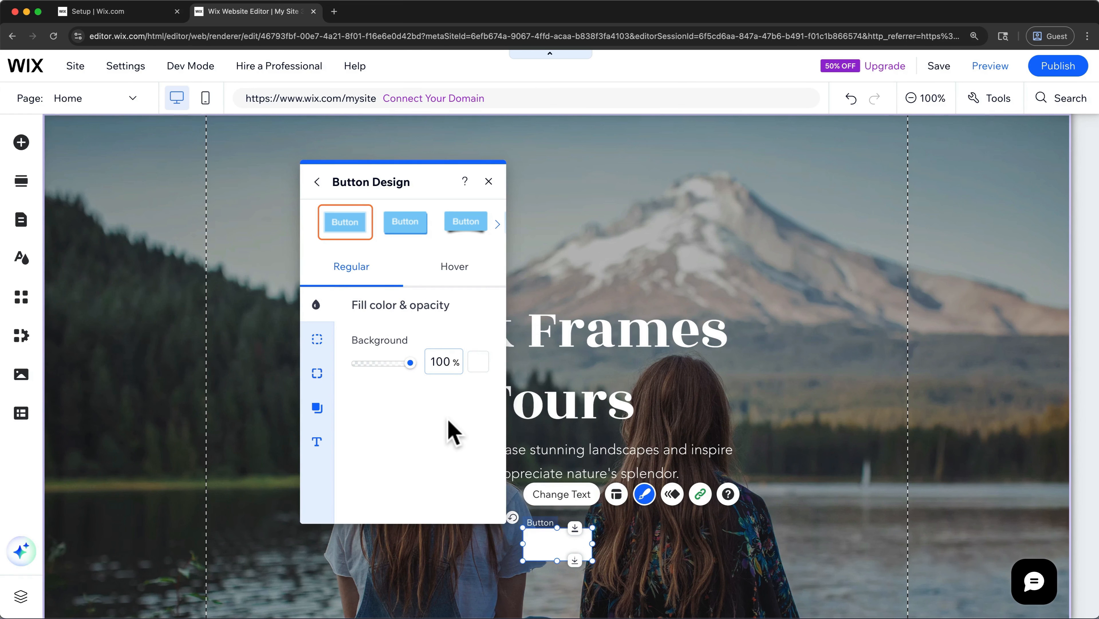
- Set the Book with Us! button's text color to the black theme color, #000000
click(326, 440)
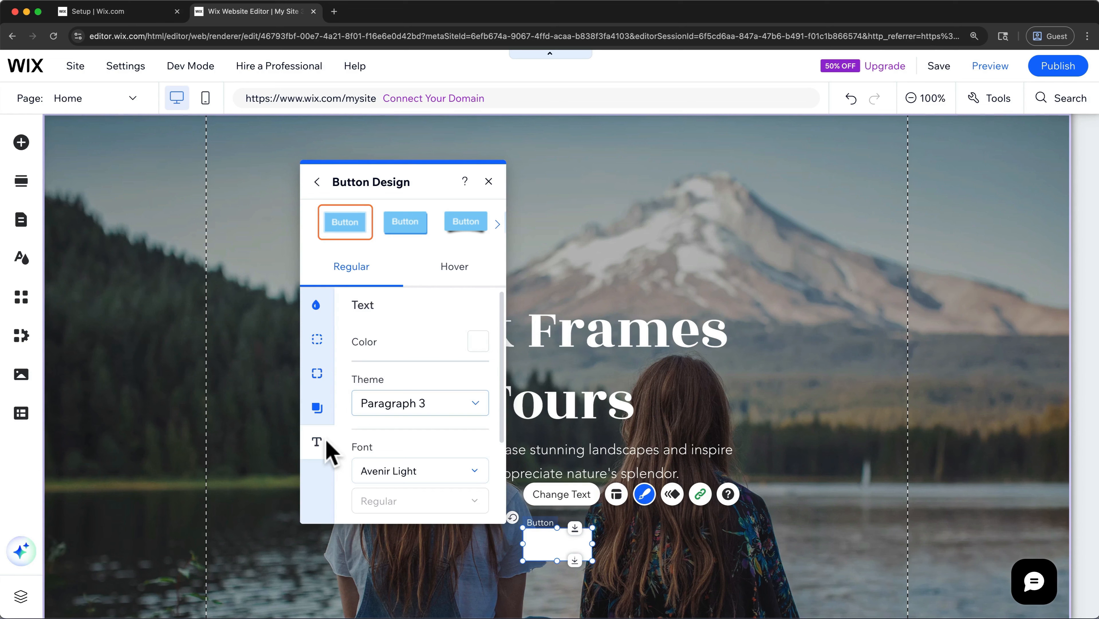
click(479, 344)
click(427, 298)
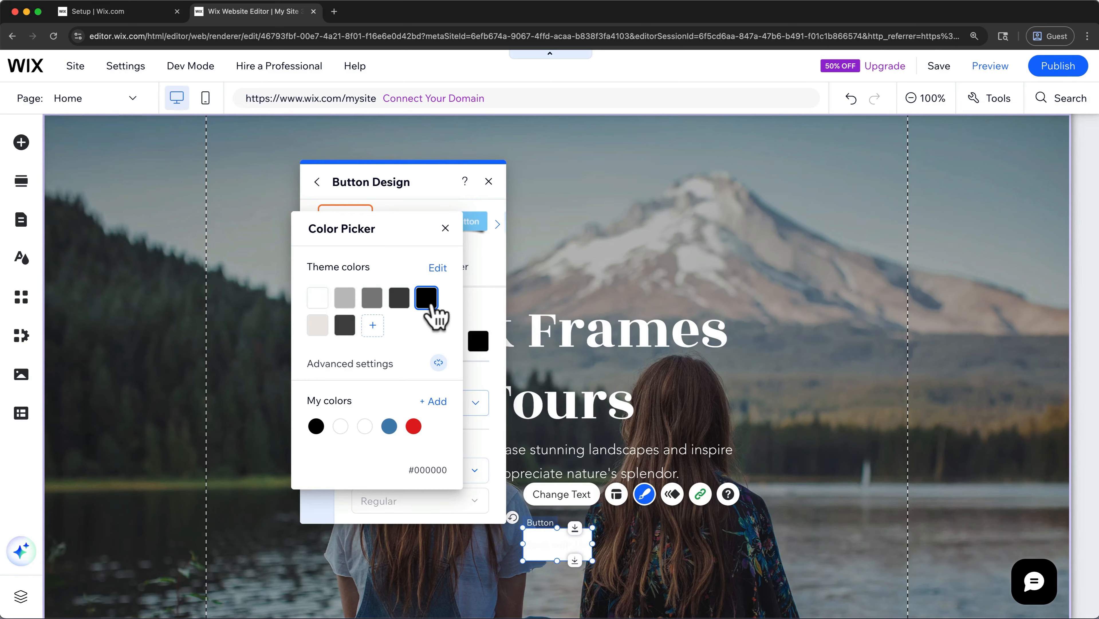
click(529, 297)
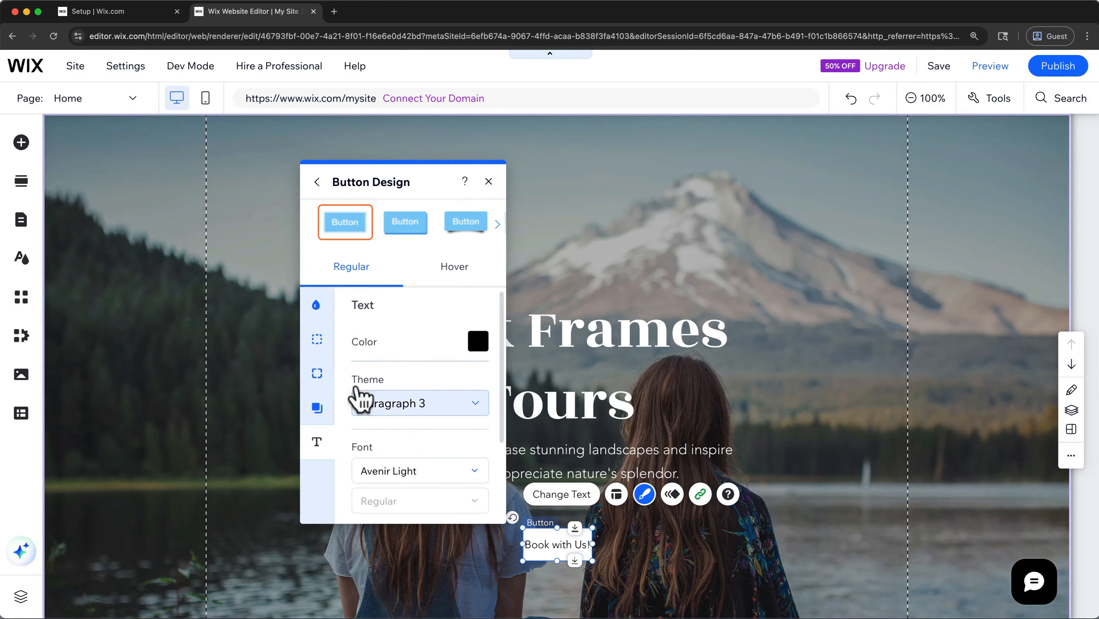
click(322, 409)
click(319, 373)
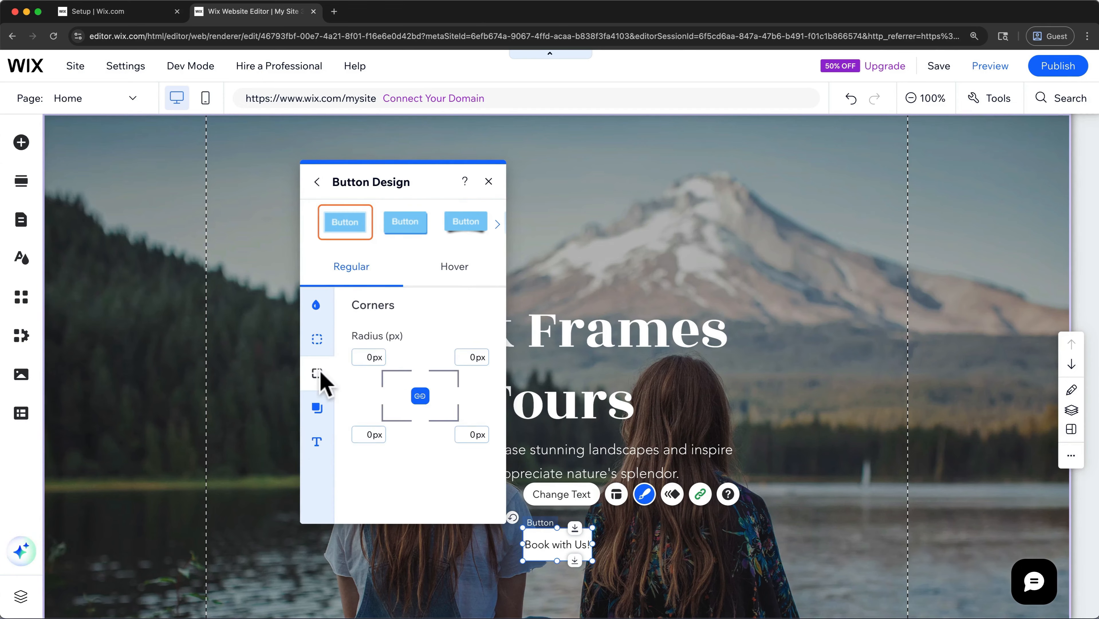
click(316, 339)
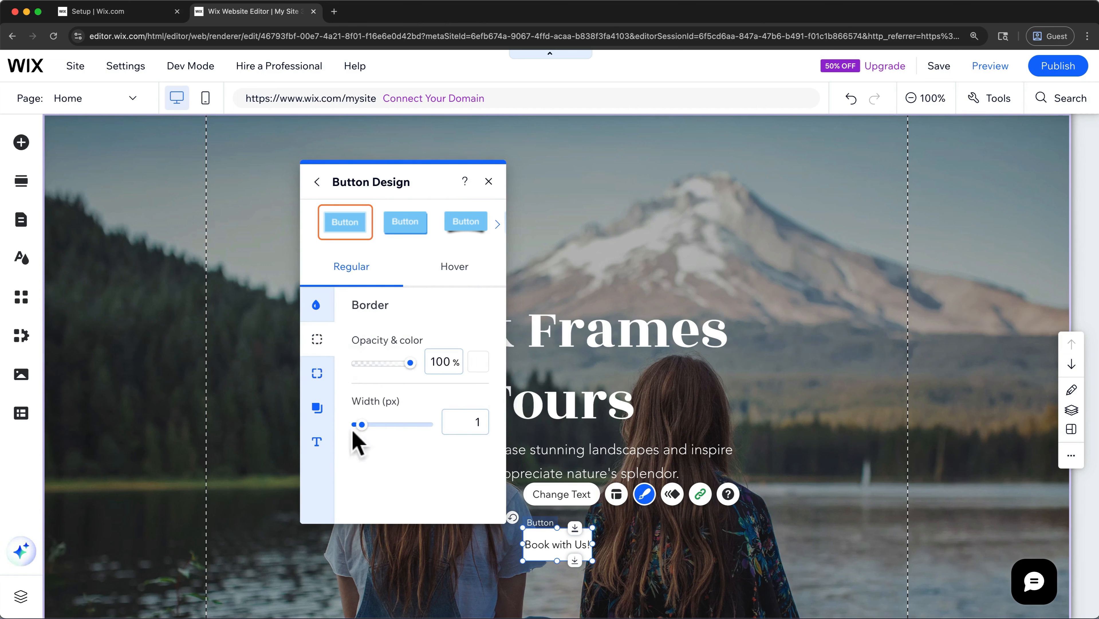
- Widen the Book with Us! button slightly to leave space around its text and recenter it under the paragraph
drag(594, 547, 617, 547)
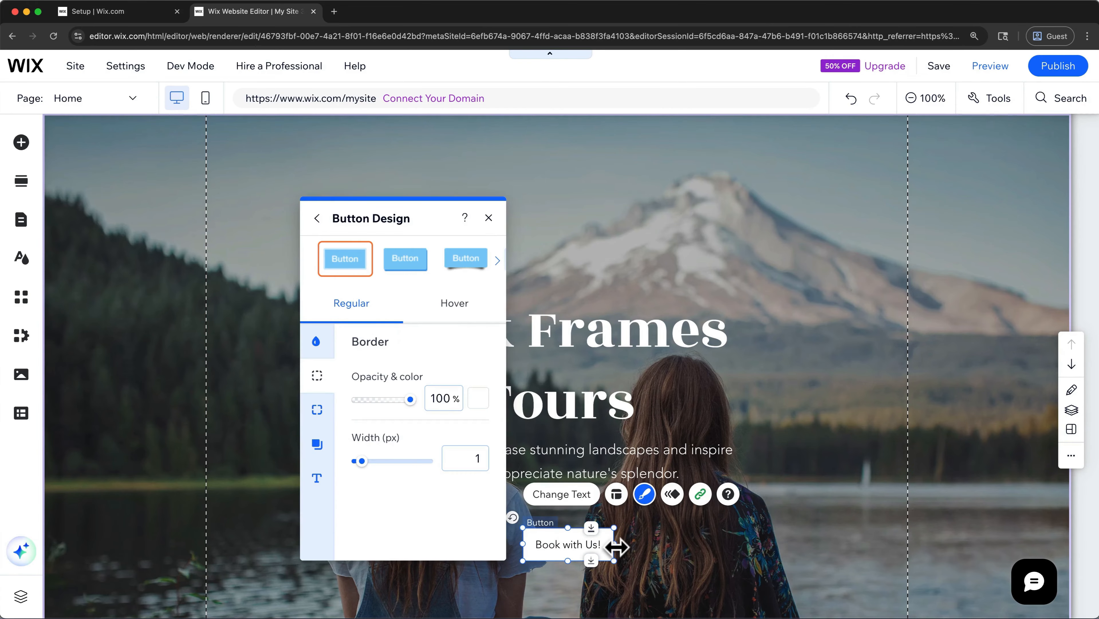
drag(586, 543, 576, 541)
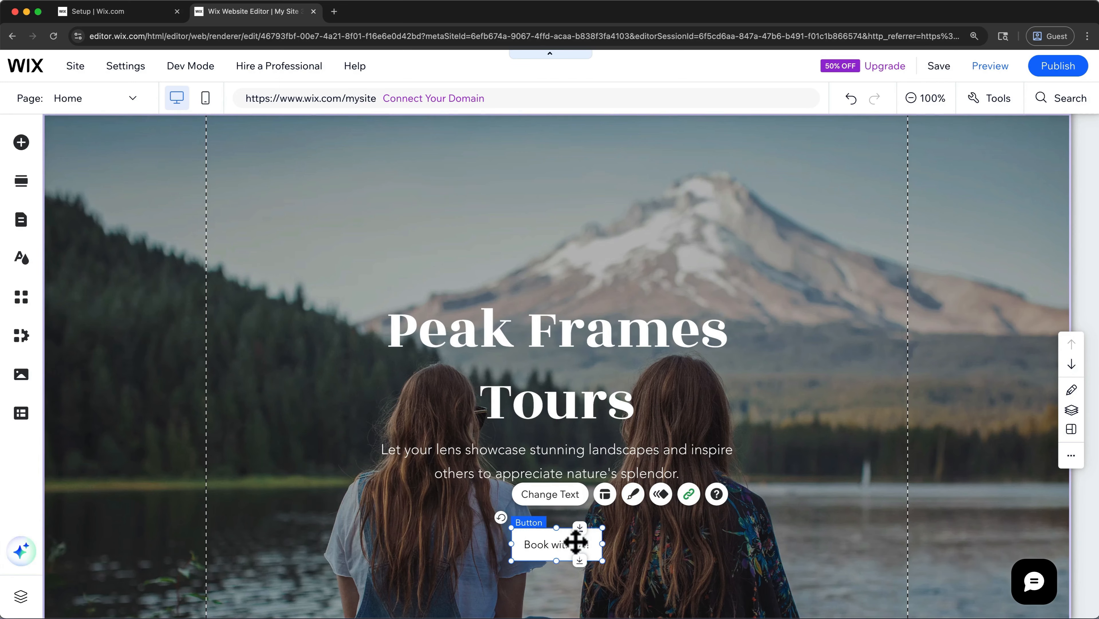
- Replace the Welcome section's background with the national parks image from Wix media showing a granite dome framed by dark pine trees
click(832, 370)
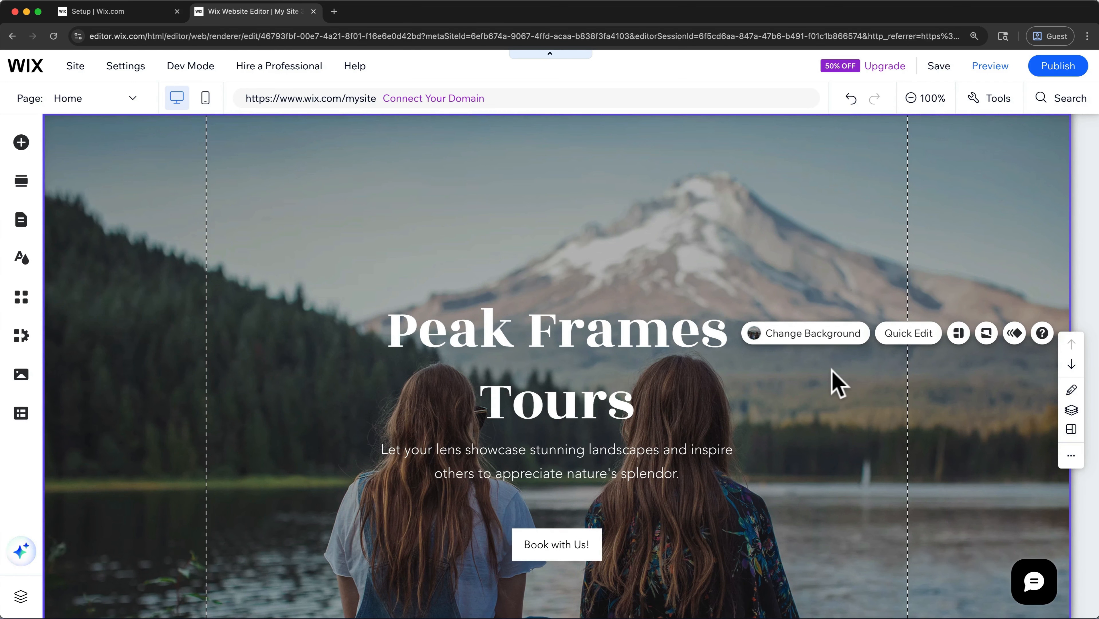
click(809, 334)
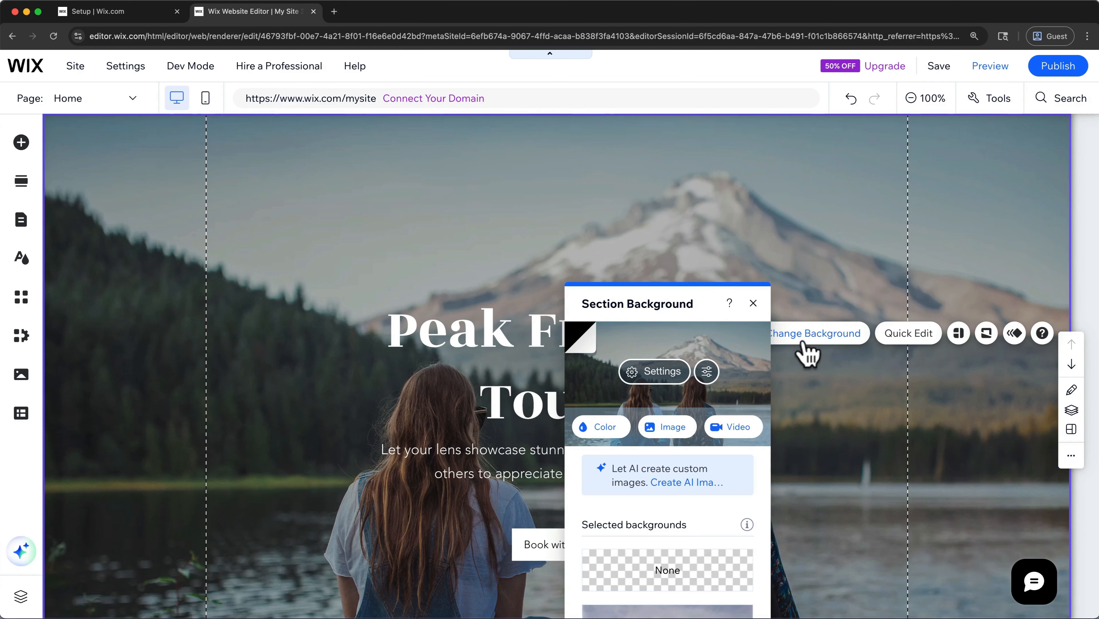
click(683, 428)
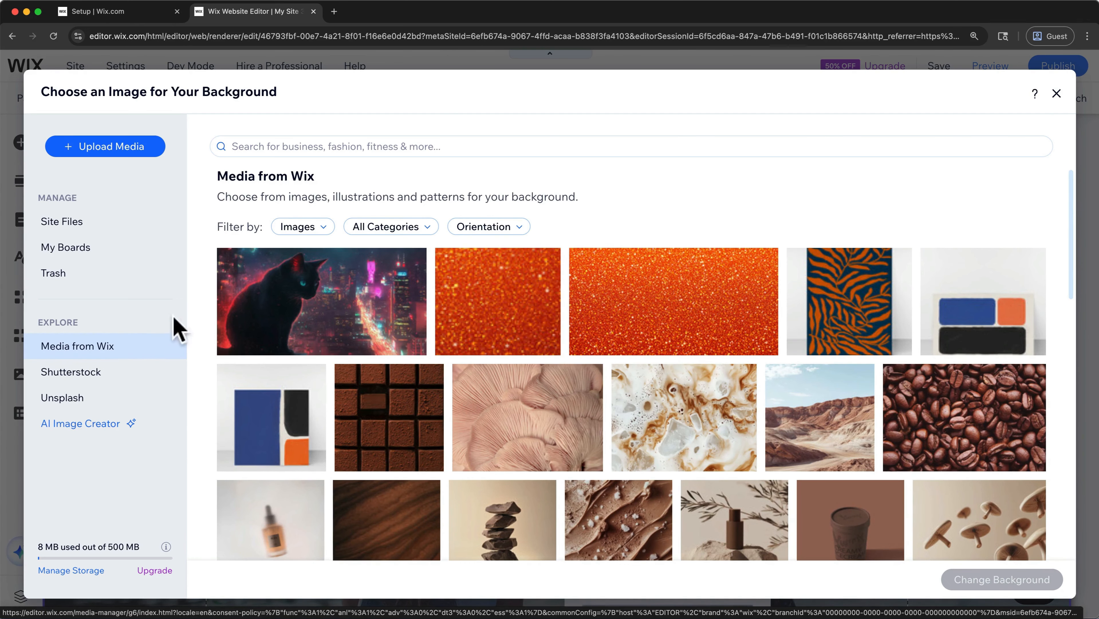
click(290, 148)
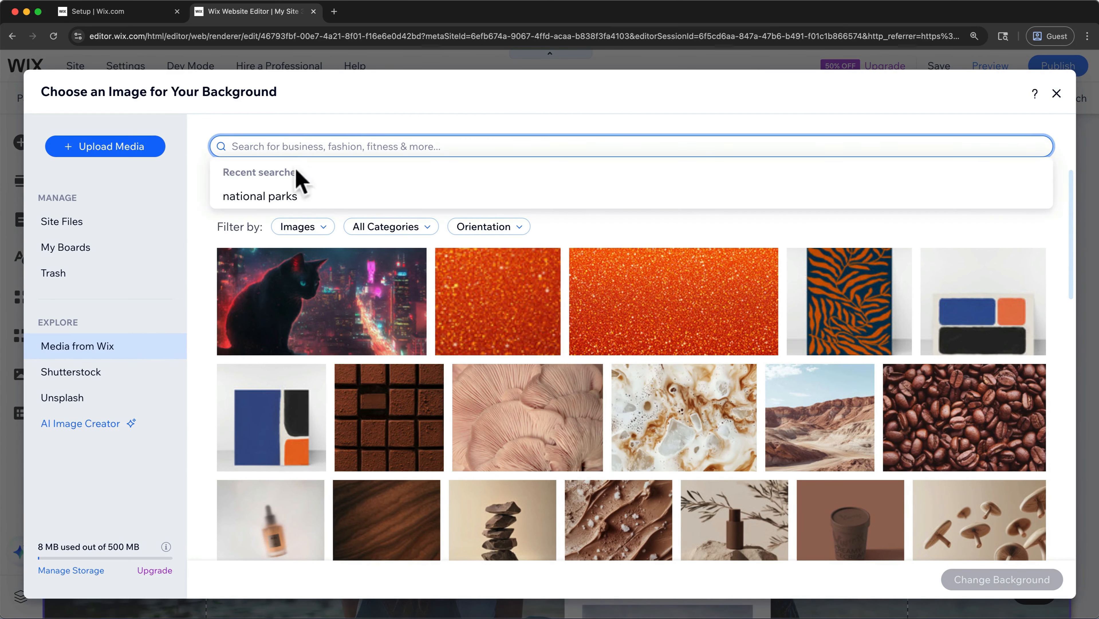
click(289, 198)
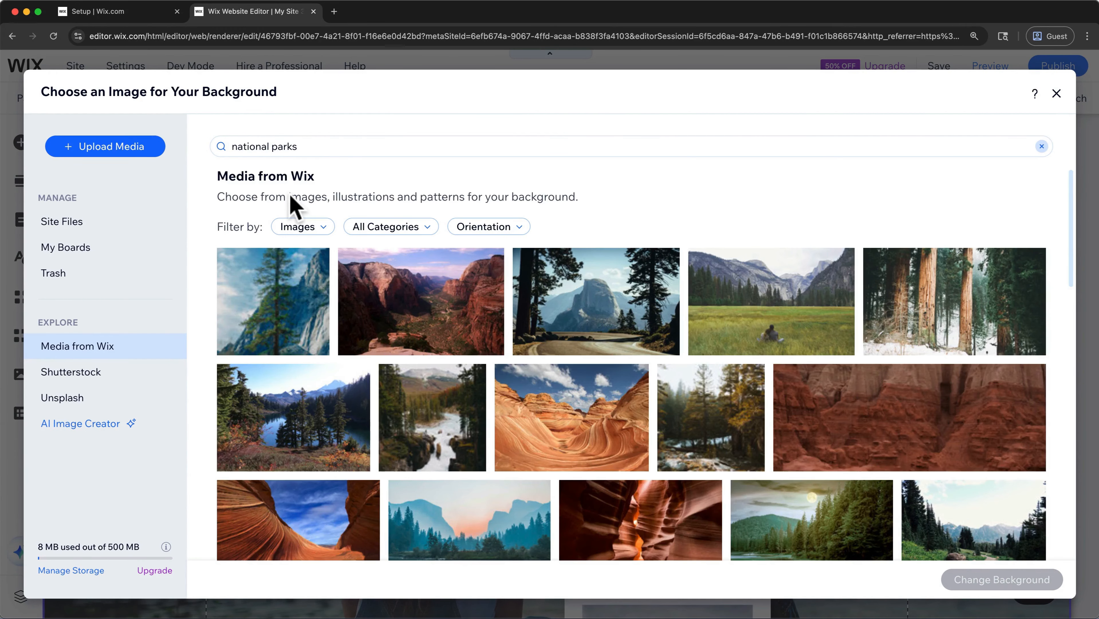
scroll(327, 344, down, 10)
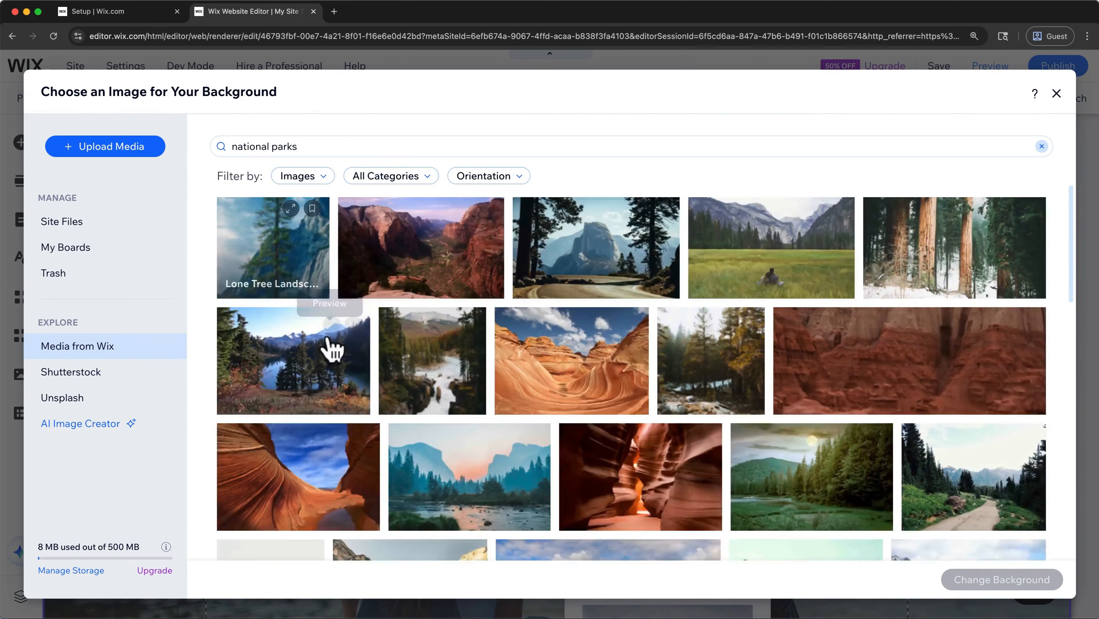
scroll(331, 348, down, 5)
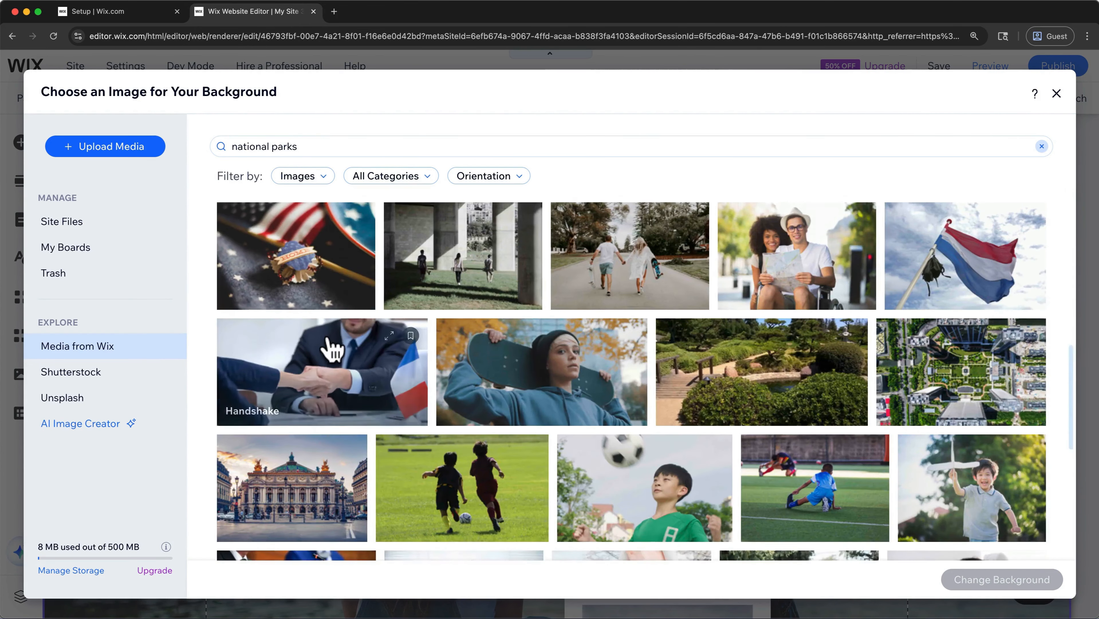
scroll(331, 348, up, 15)
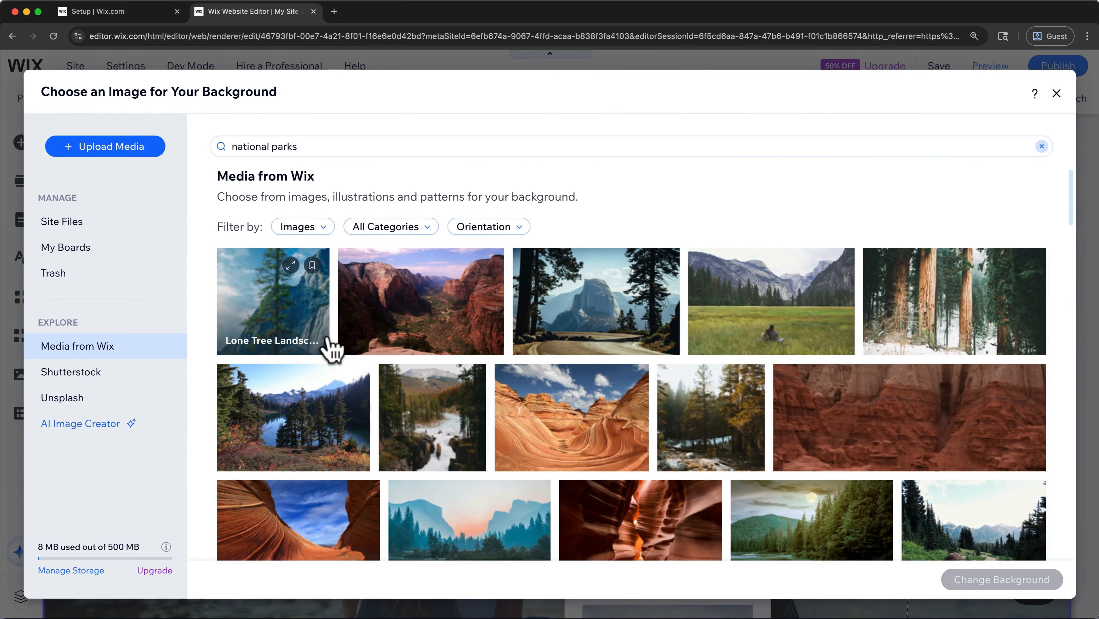
click(571, 319)
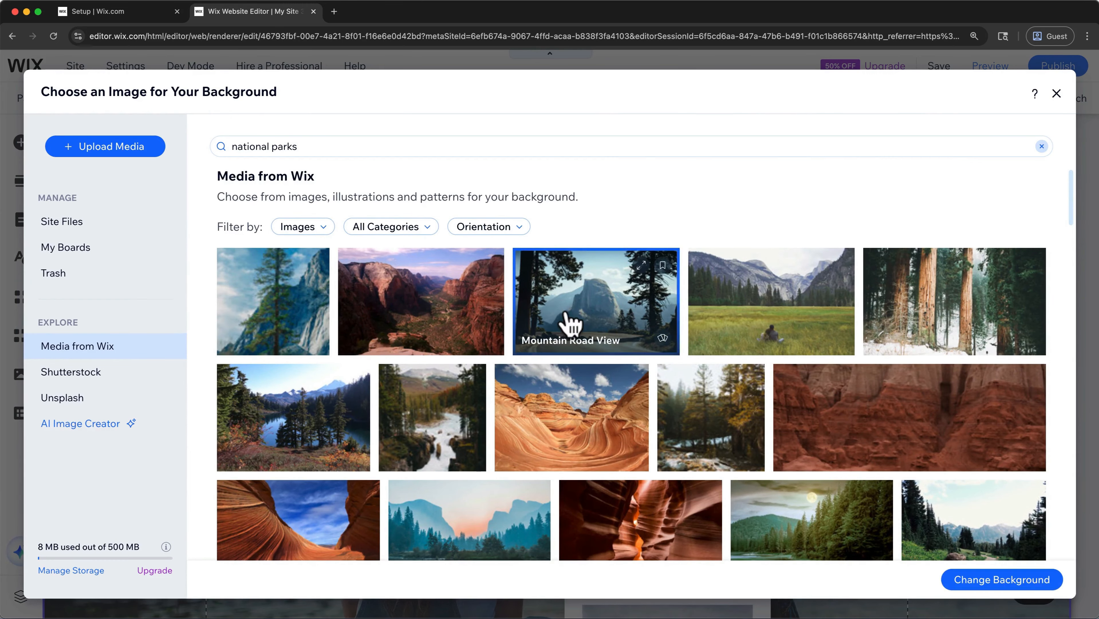
click(969, 582)
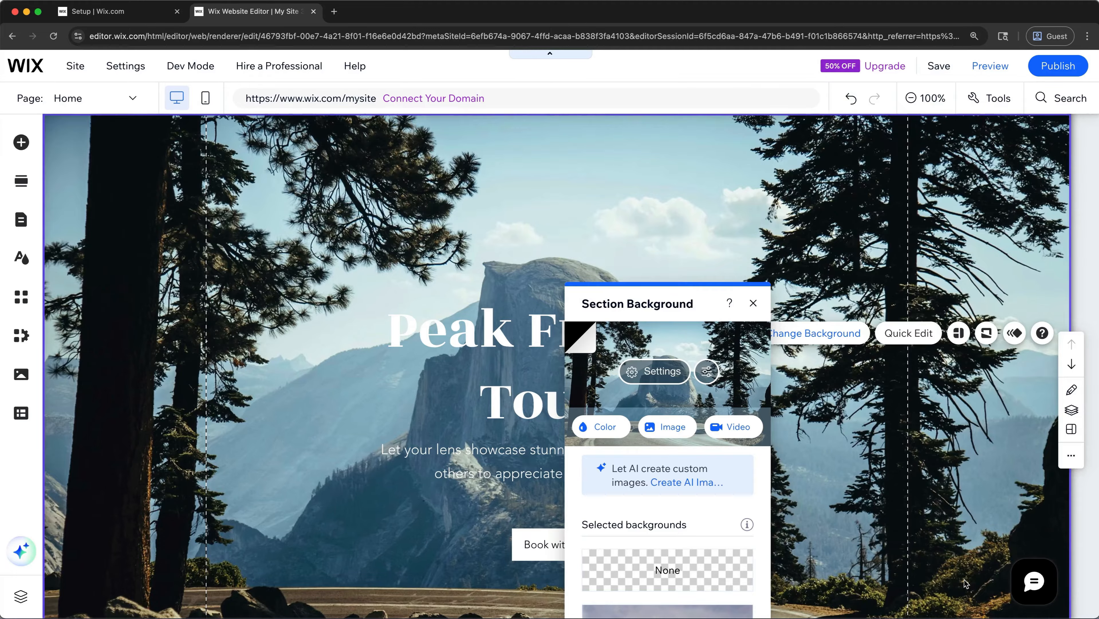
- Set the section background's image opacity to 86%, keeping the black color behind it at 100% and the scaling at Scale to fill
click(659, 382)
drag(688, 400, 637, 405)
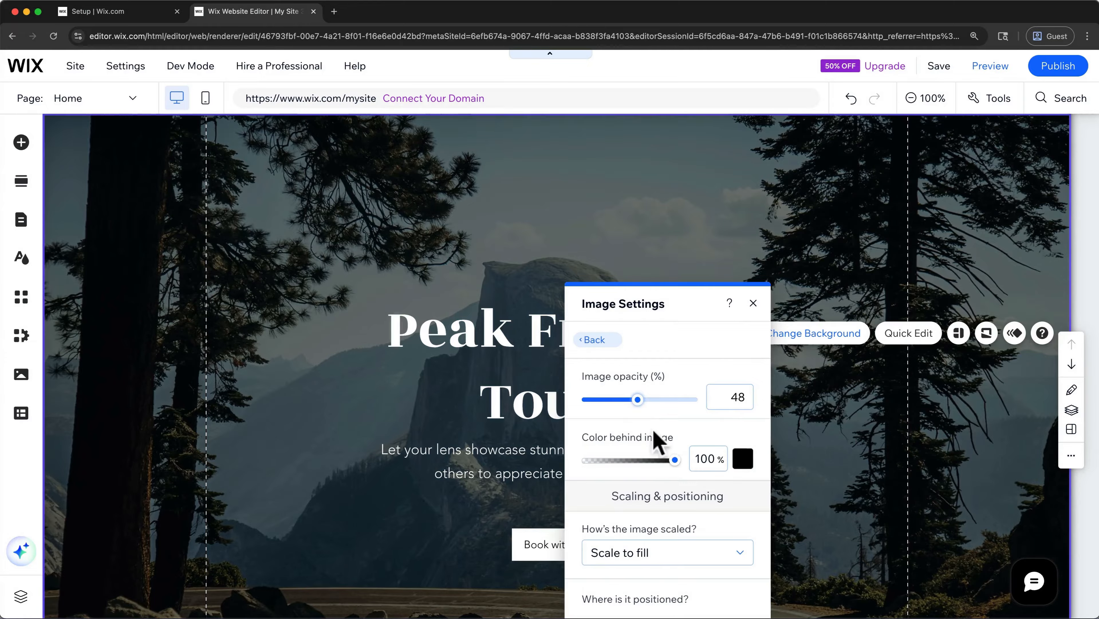
mouse_move(675, 460)
mouse_down()
mouse_move(620, 461)
mouse_move(682, 460)
mouse_up()
drag(638, 399, 677, 399)
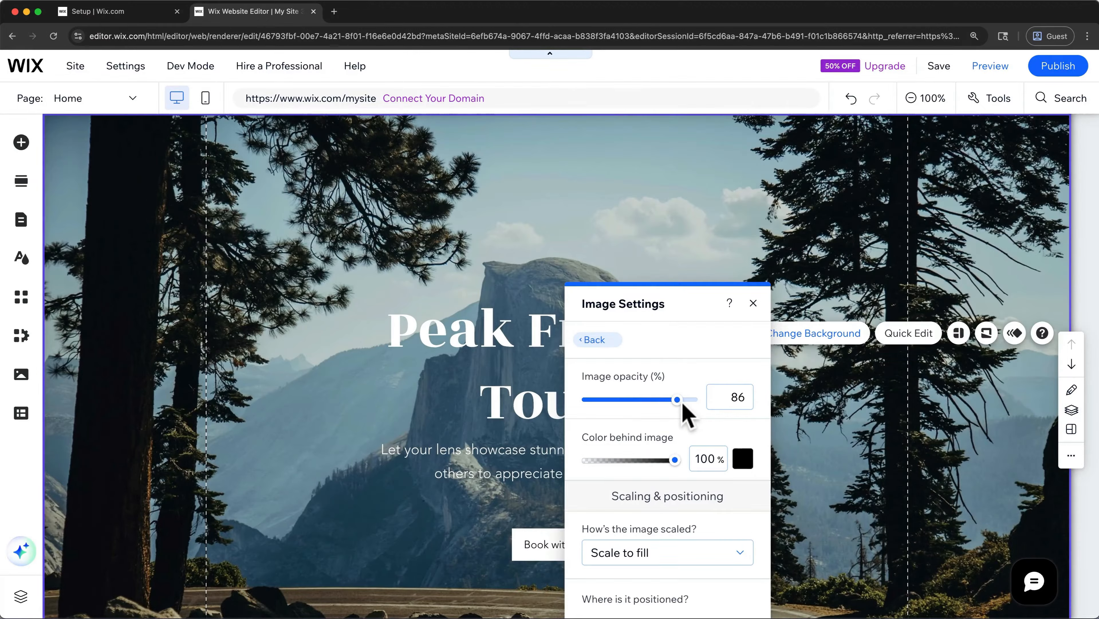
scroll(686, 416, down, 3)
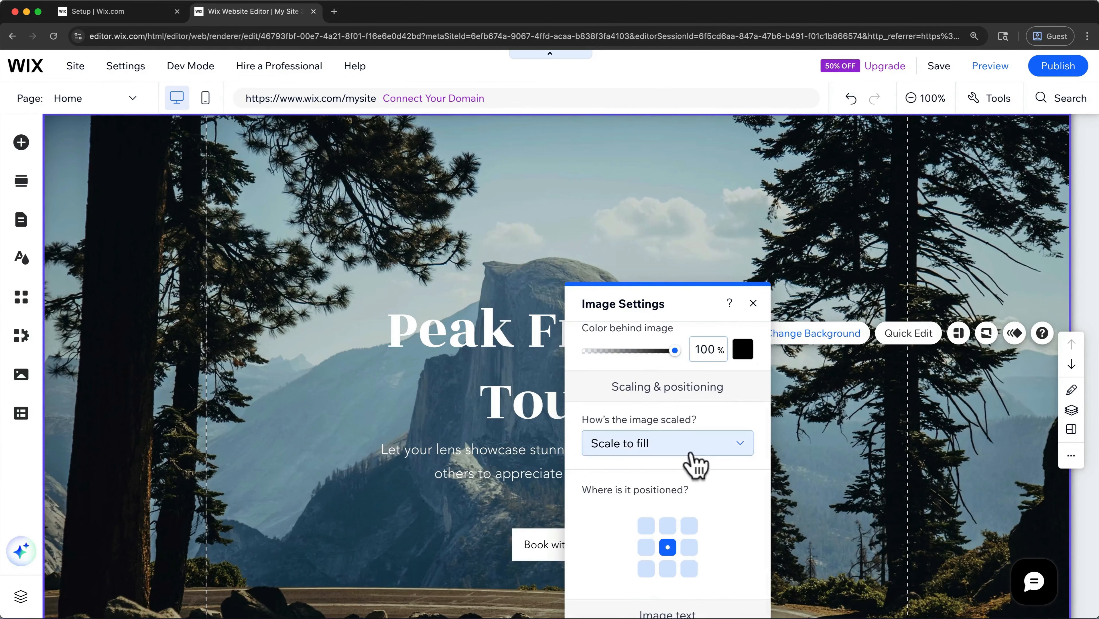
click(753, 303)
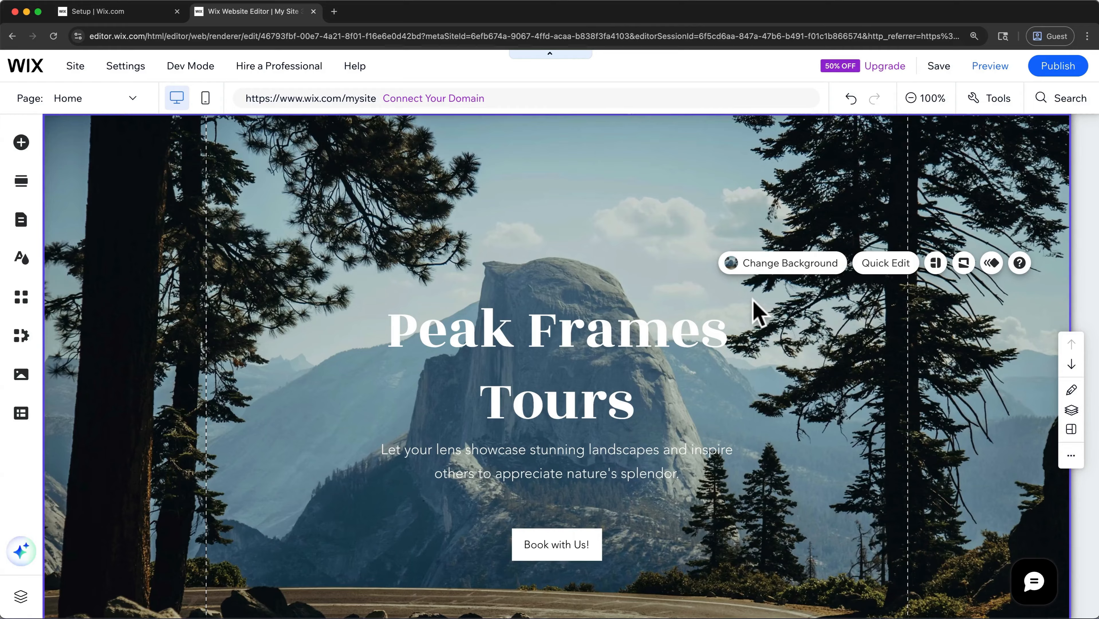
- Generate a Photo-style AI background image from the pasted prompt for cool blue and grey tones with warm highlights, photorealistic, high resolution, no people
click(773, 270)
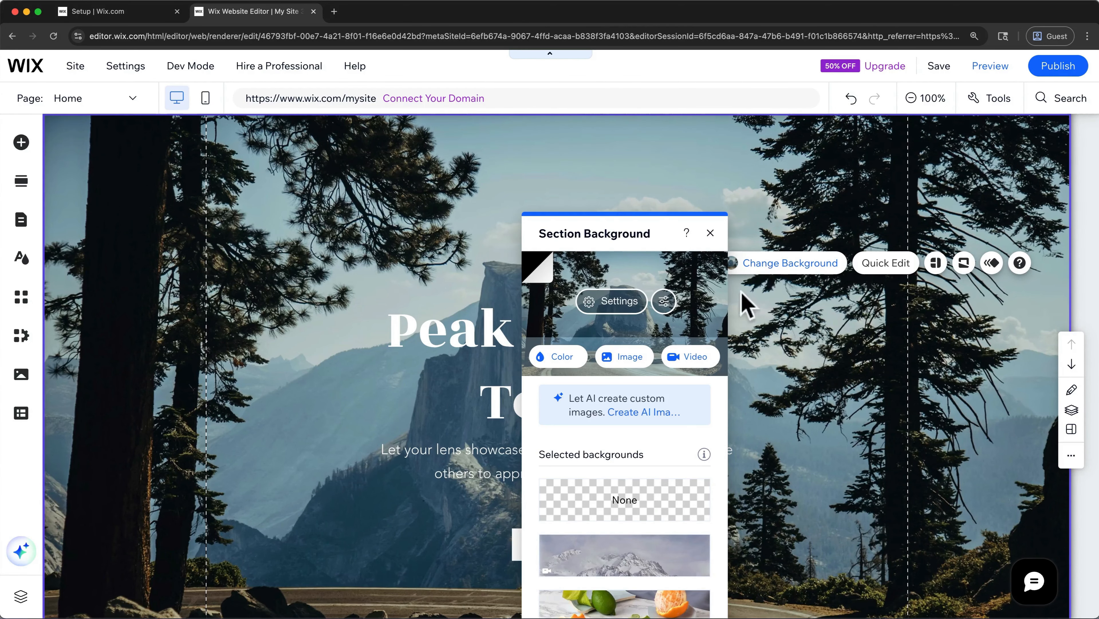
click(635, 359)
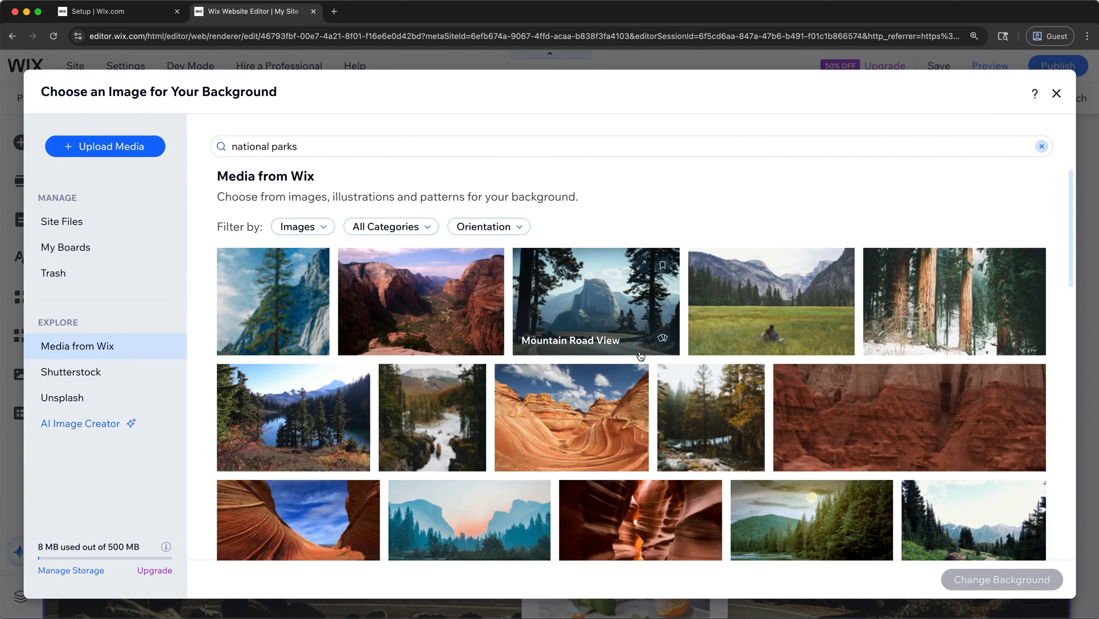
click(148, 422)
click(240, 272)
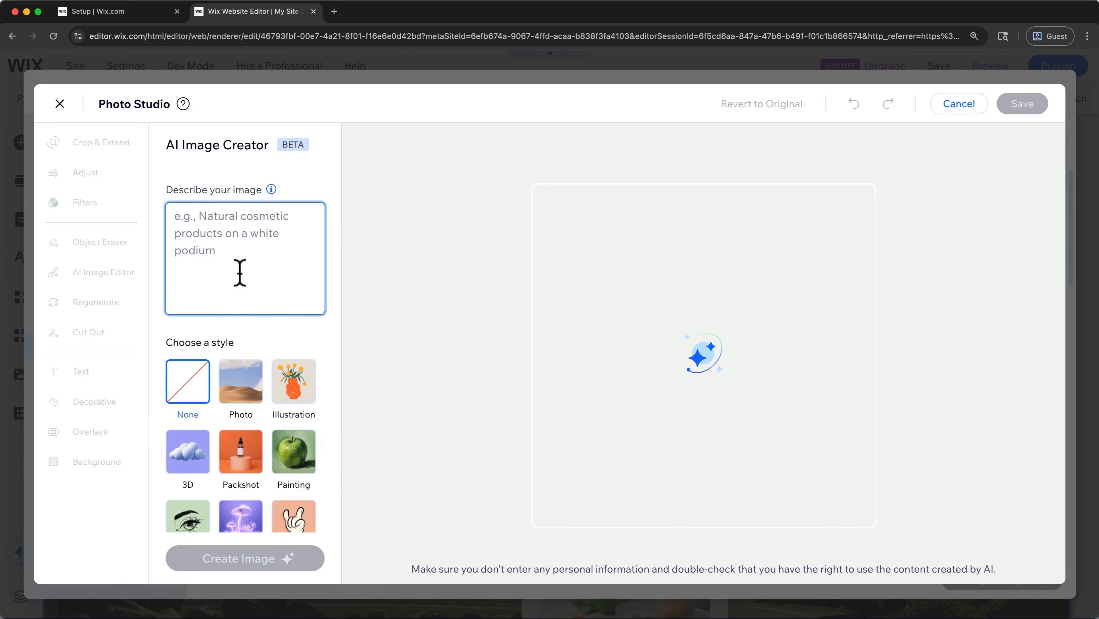
key(super+v)
scroll(253, 348, down, 2)
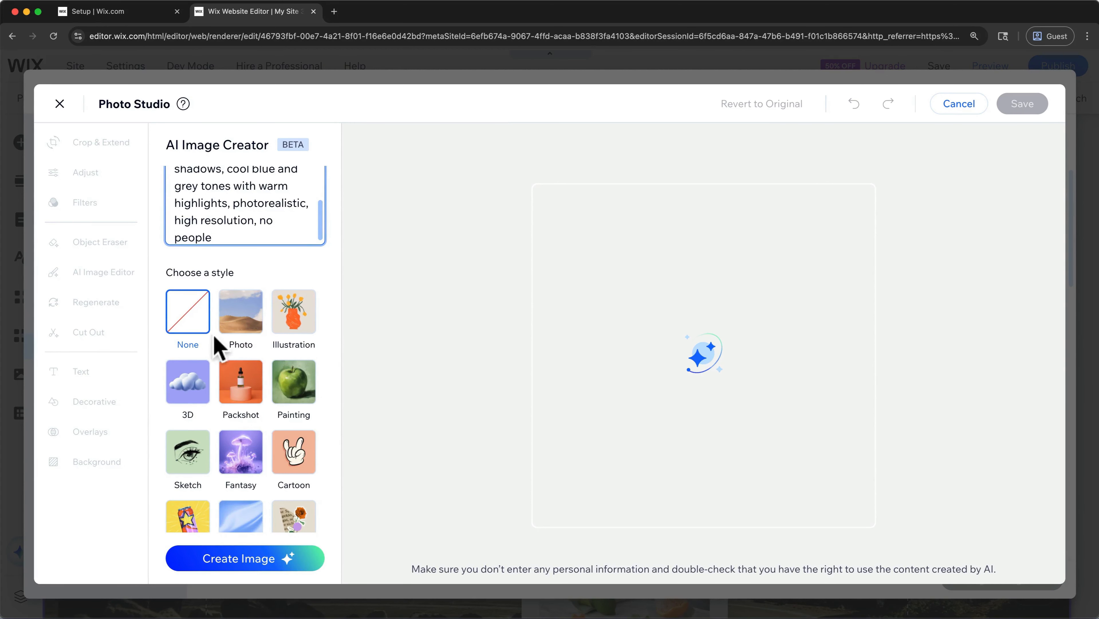
click(240, 323)
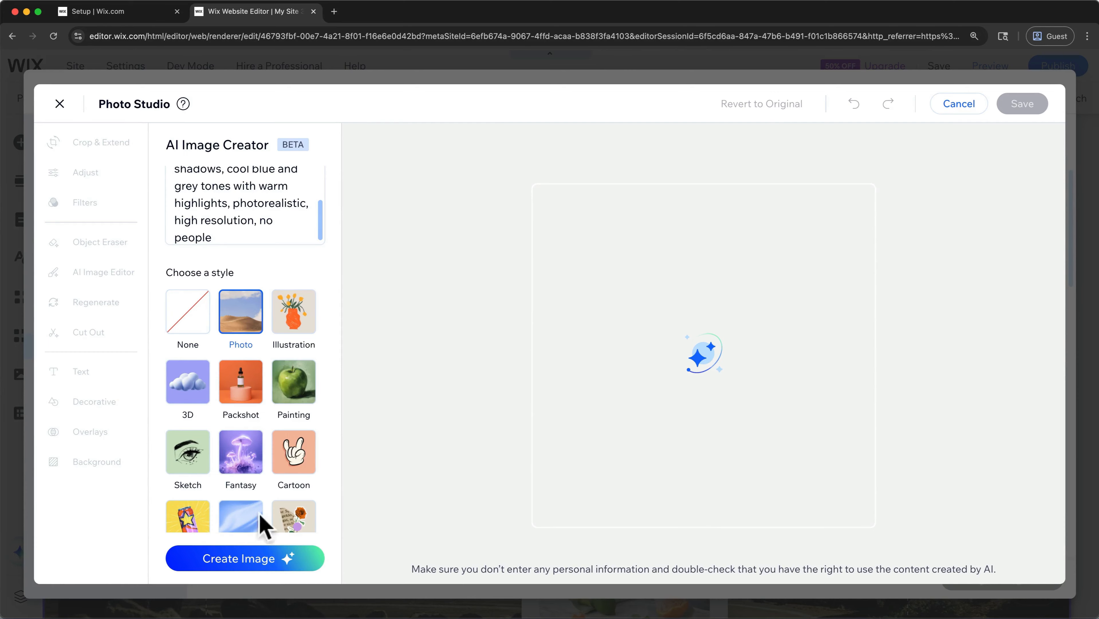
click(234, 558)
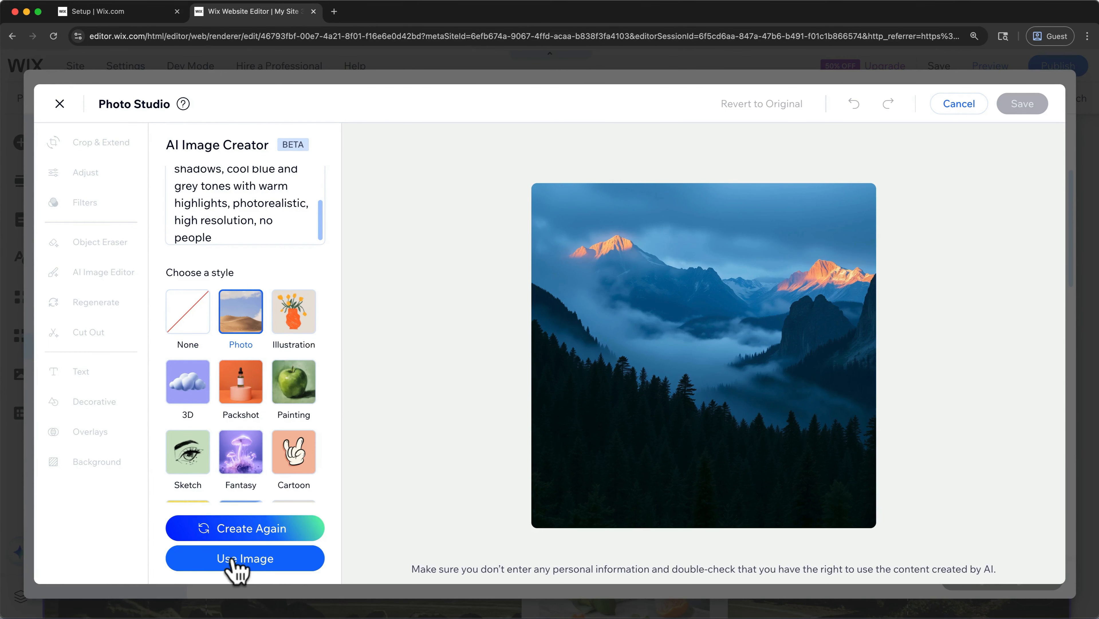
- Generate another version of the AI image, and leave the AI Image Creator without saving it
click(255, 536)
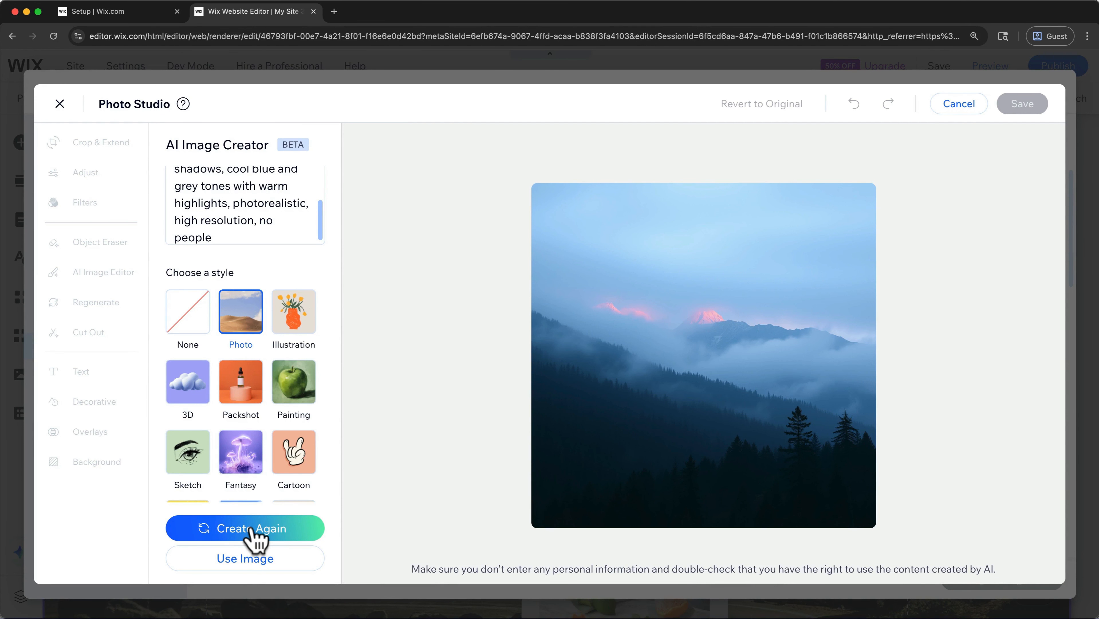
click(943, 110)
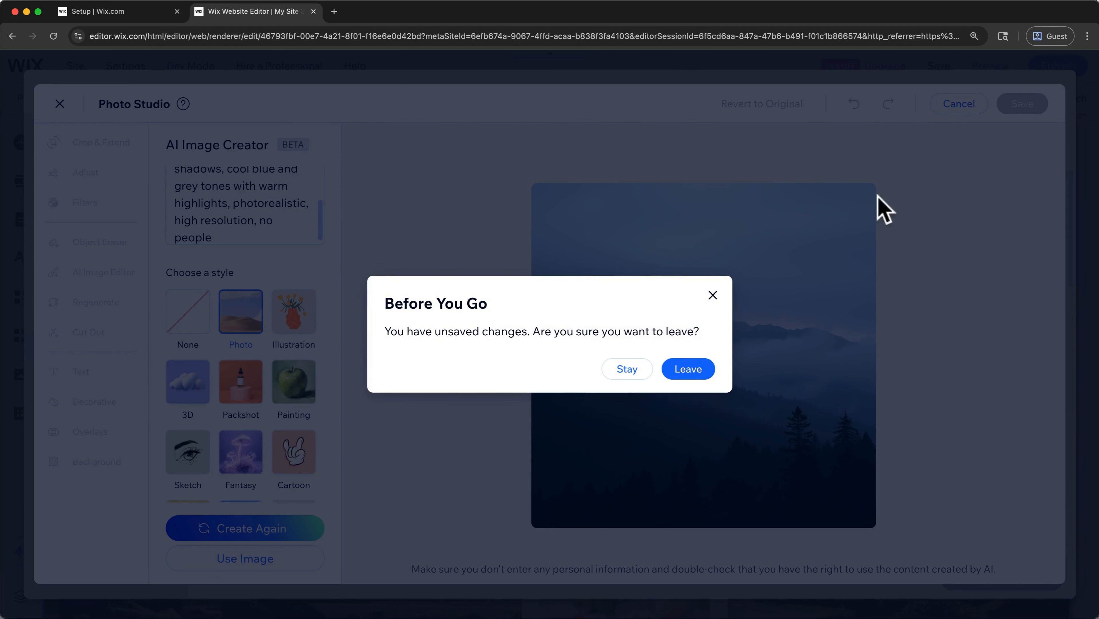
click(699, 367)
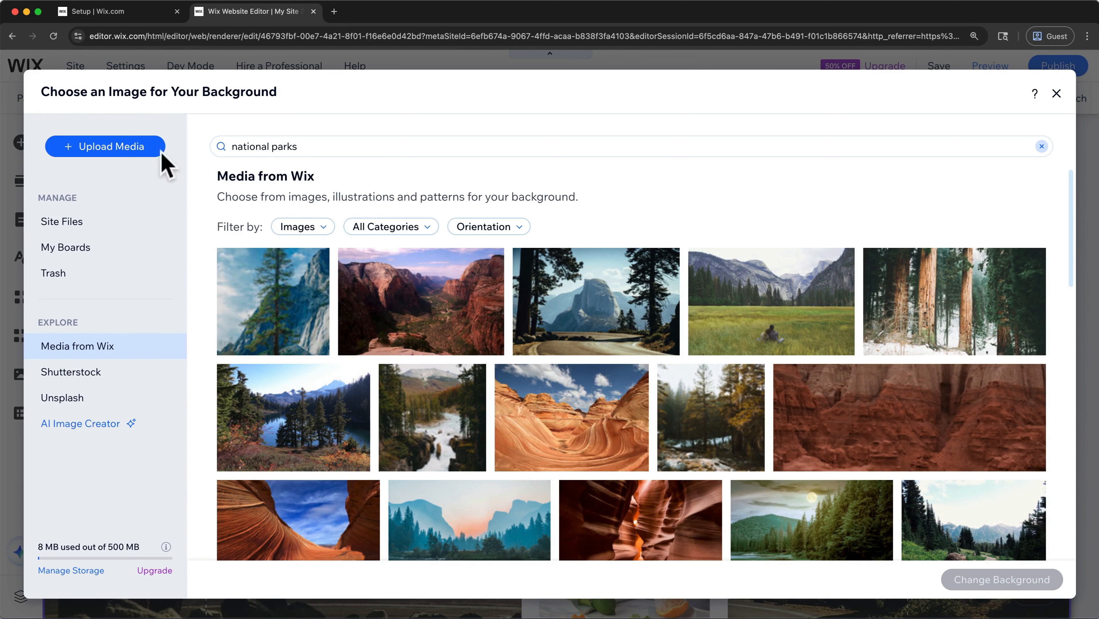
- Upload GenerativePhoto_1.png from the Downloads folder and apply it as the Welcome section's background
click(152, 161)
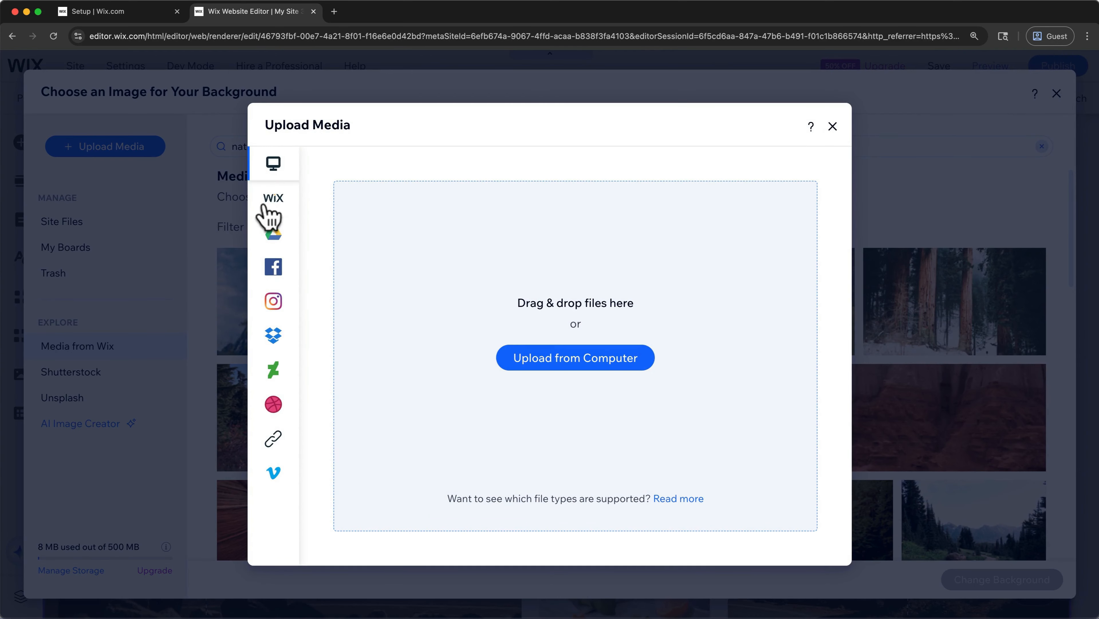
mouse_move(268, 400)
click(539, 360)
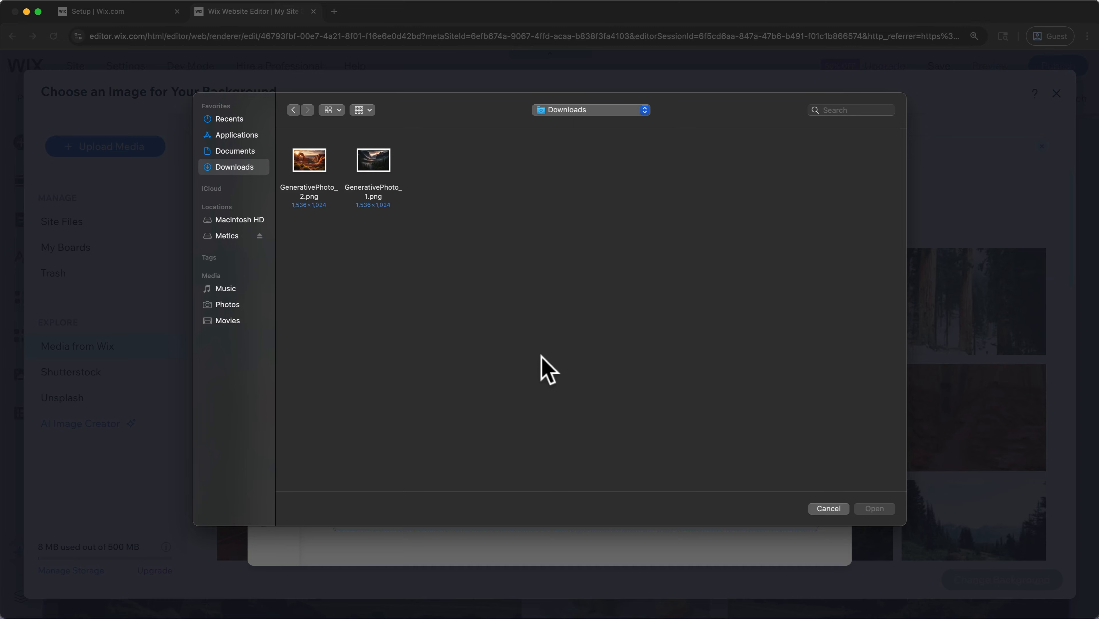
click(387, 170)
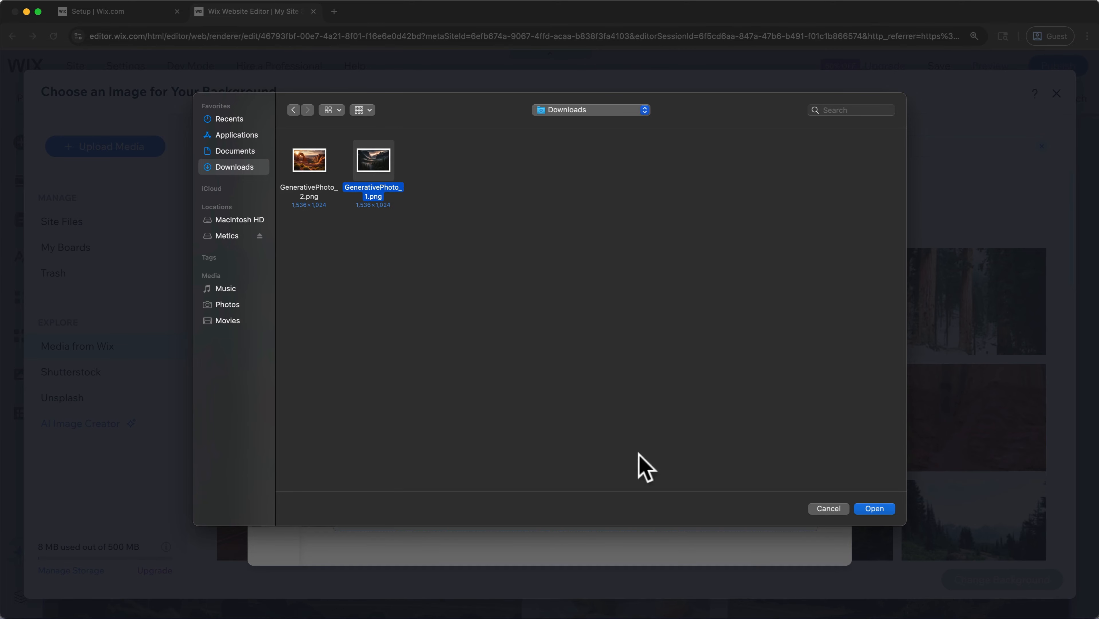
click(869, 510)
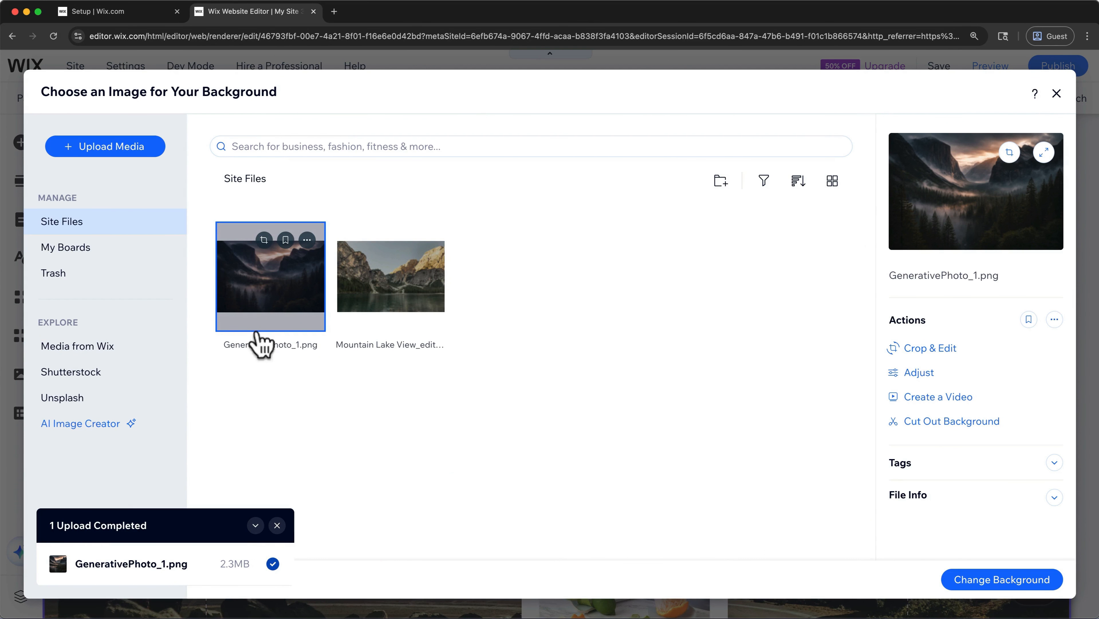
click(983, 580)
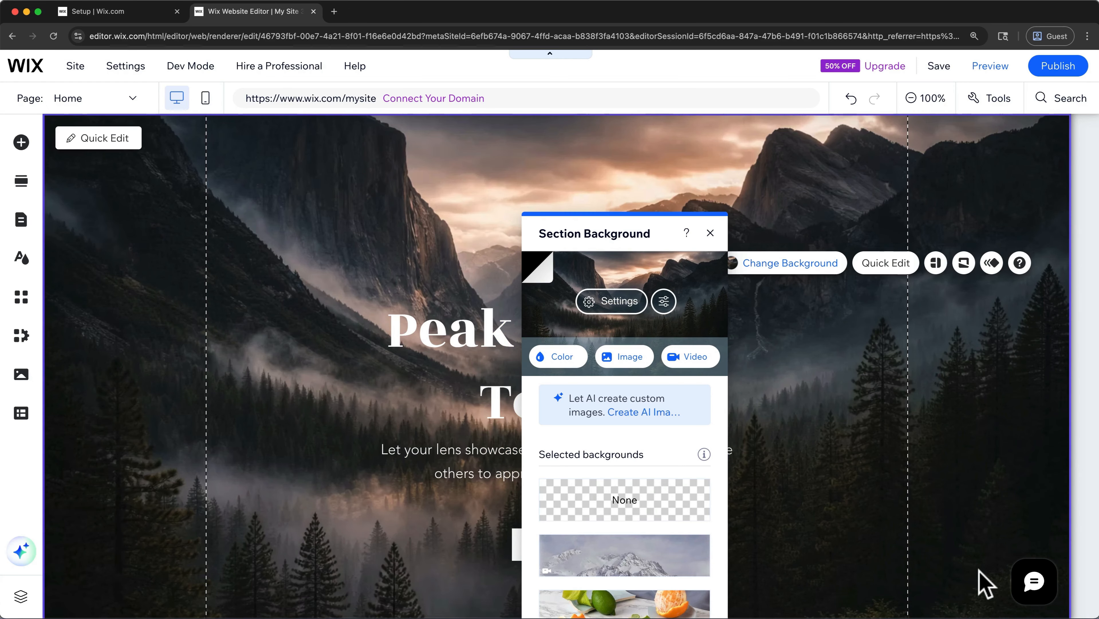
- Raise the background photo's brightness and shadows in Photo Studio, each to a little under halfway between the midpoint and maximum
click(669, 306)
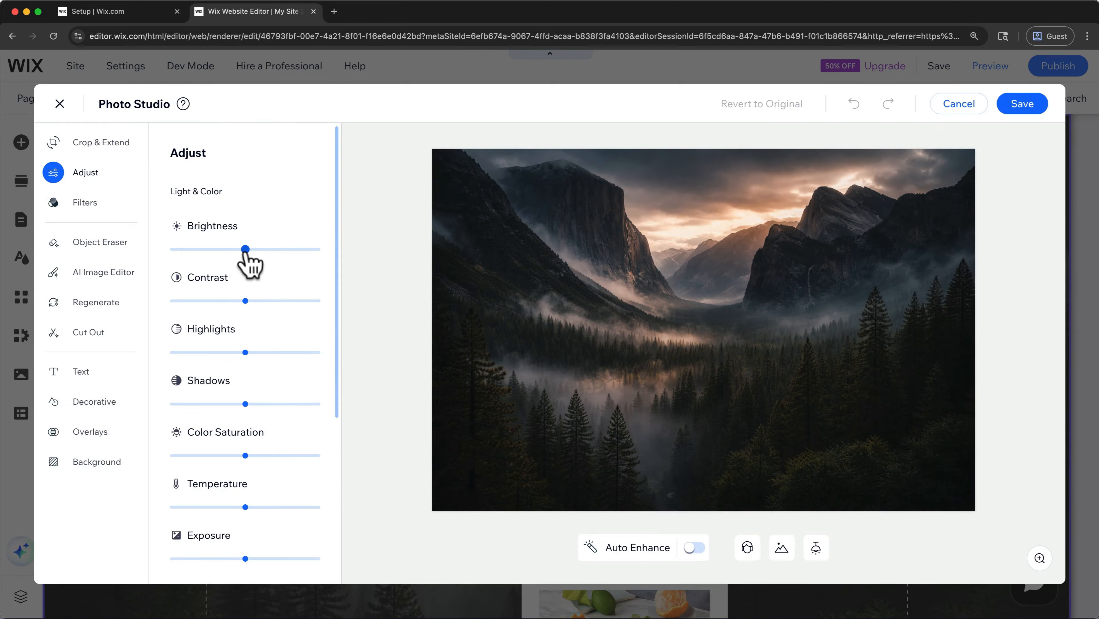
drag(247, 250, 279, 249)
drag(253, 395, 277, 400)
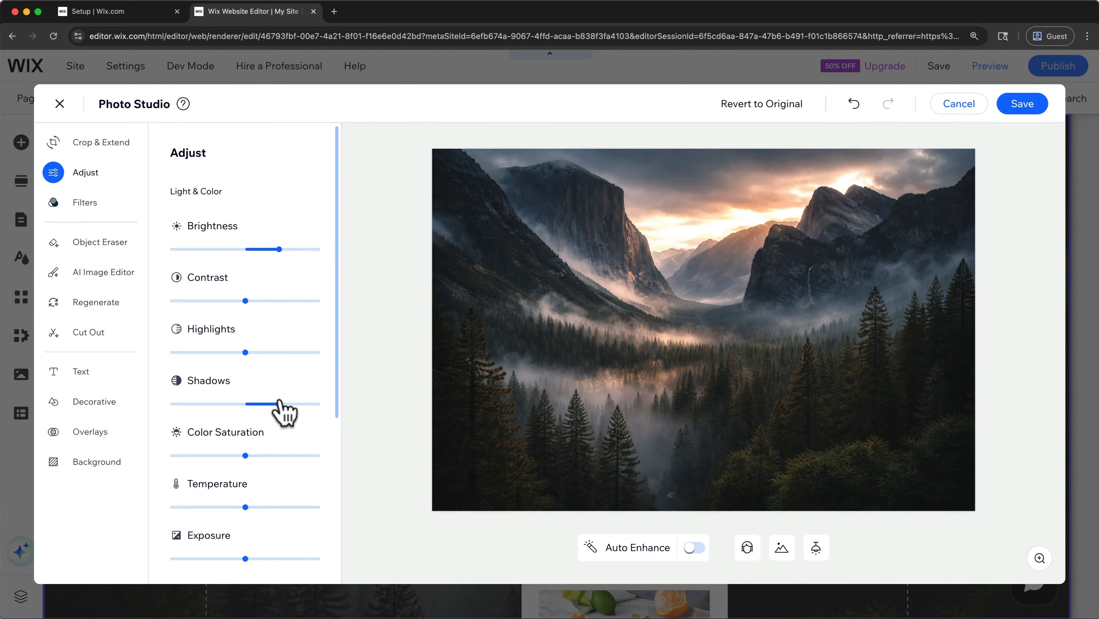
- Set the background photo's tint color to #121111 with the tint strength at its minimum, and save the adjusted image
scroll(280, 410, down, 5)
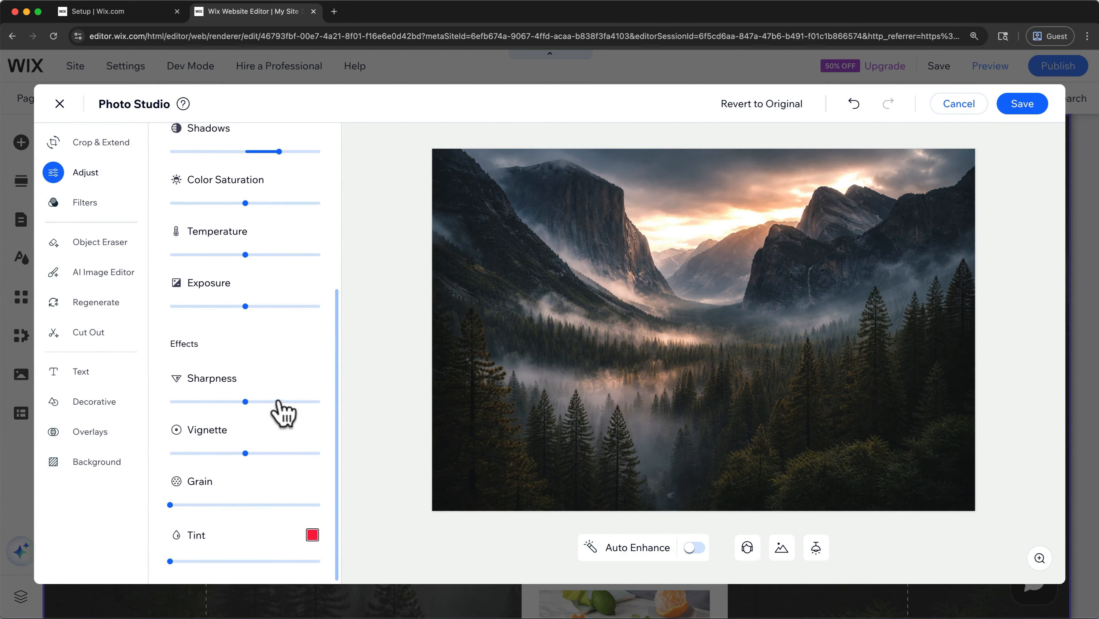
click(312, 537)
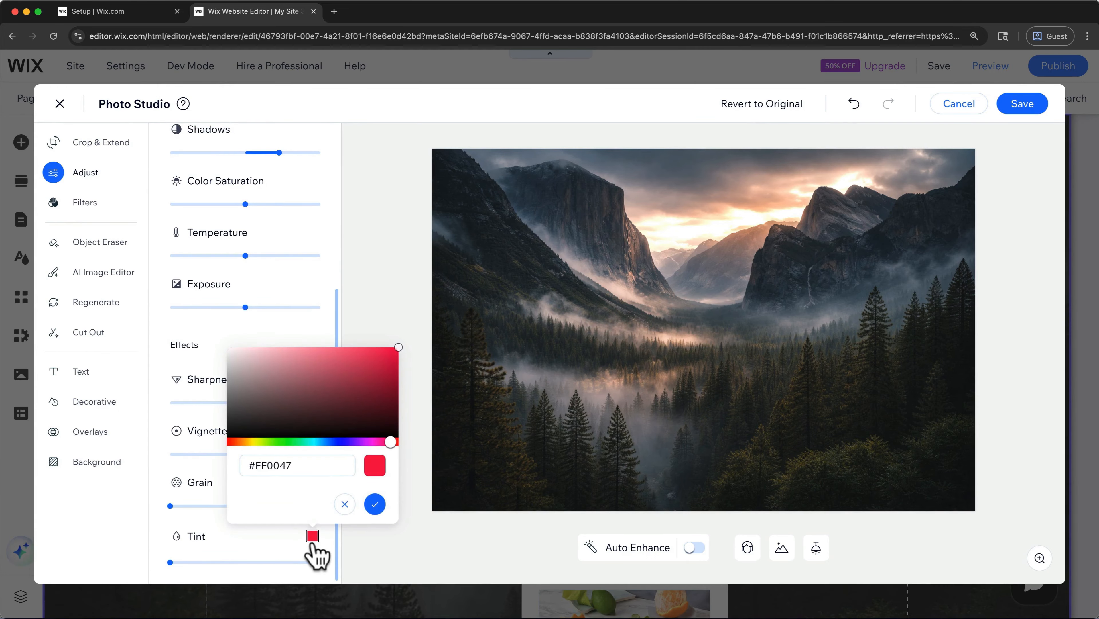
drag(255, 436, 236, 431)
click(375, 504)
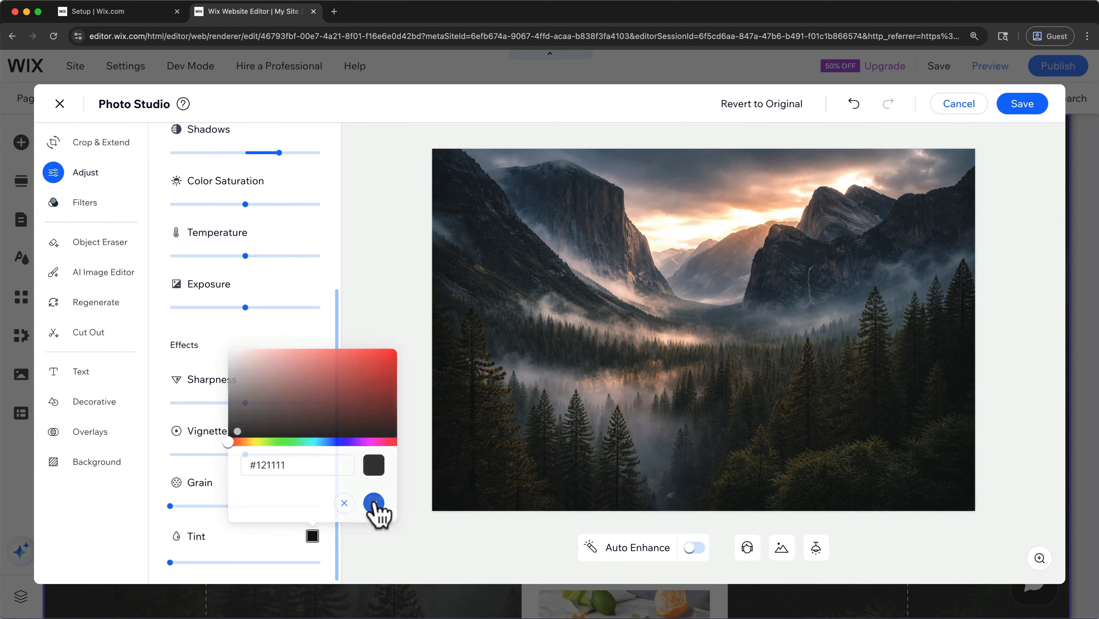
mouse_move(171, 562)
mouse_down()
mouse_move(270, 561)
mouse_move(170, 562)
mouse_up()
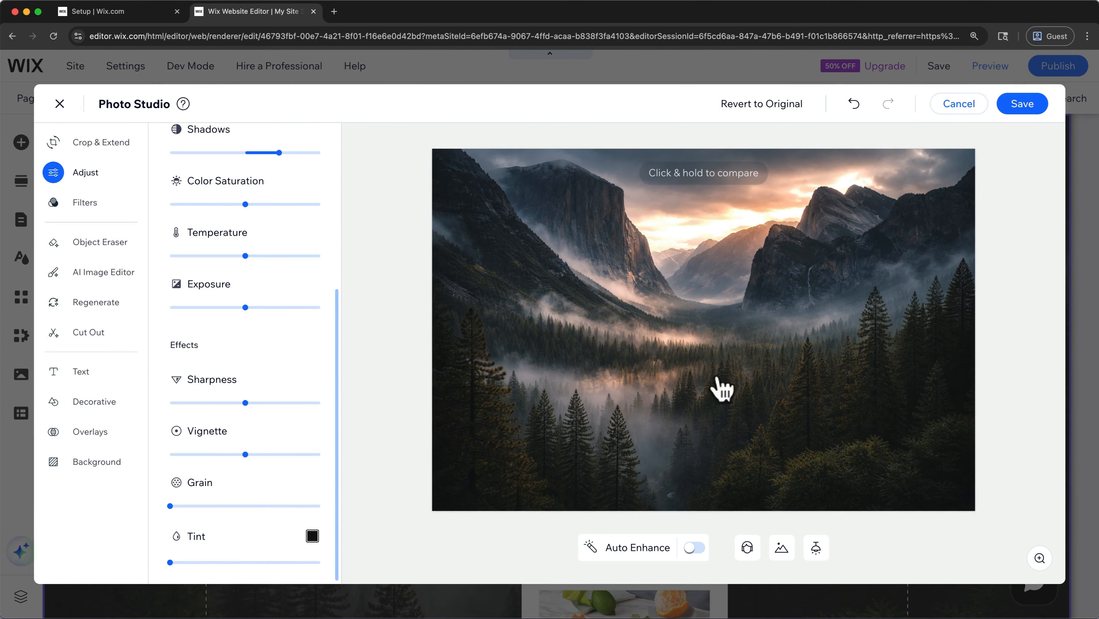
click(1021, 107)
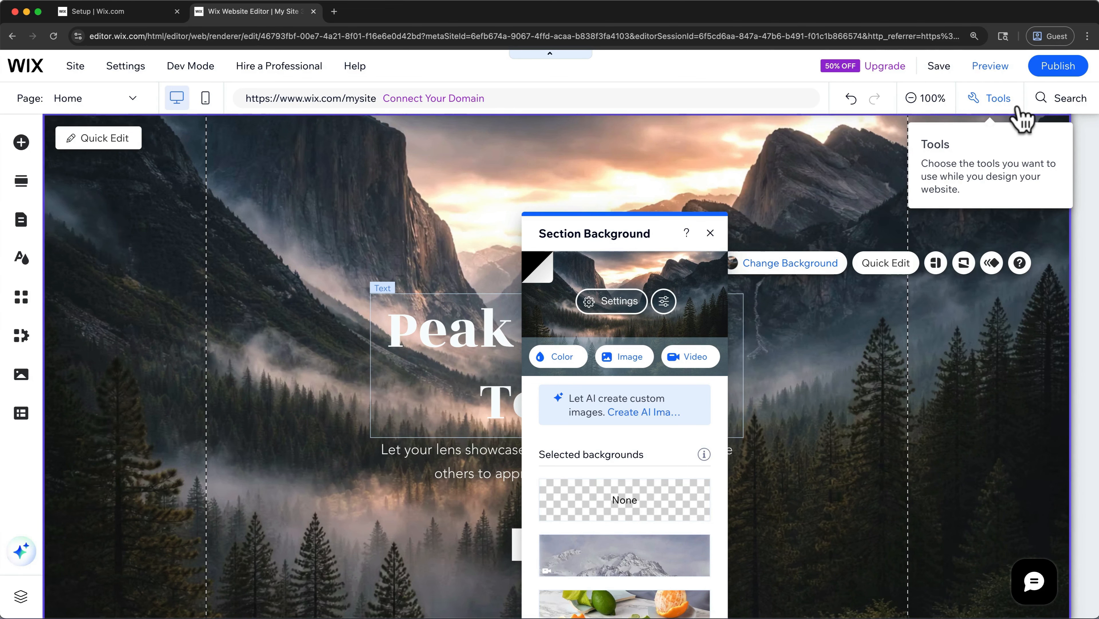
- Look over the Home page's sections down to the contact form, and close the section background settings
click(930, 99)
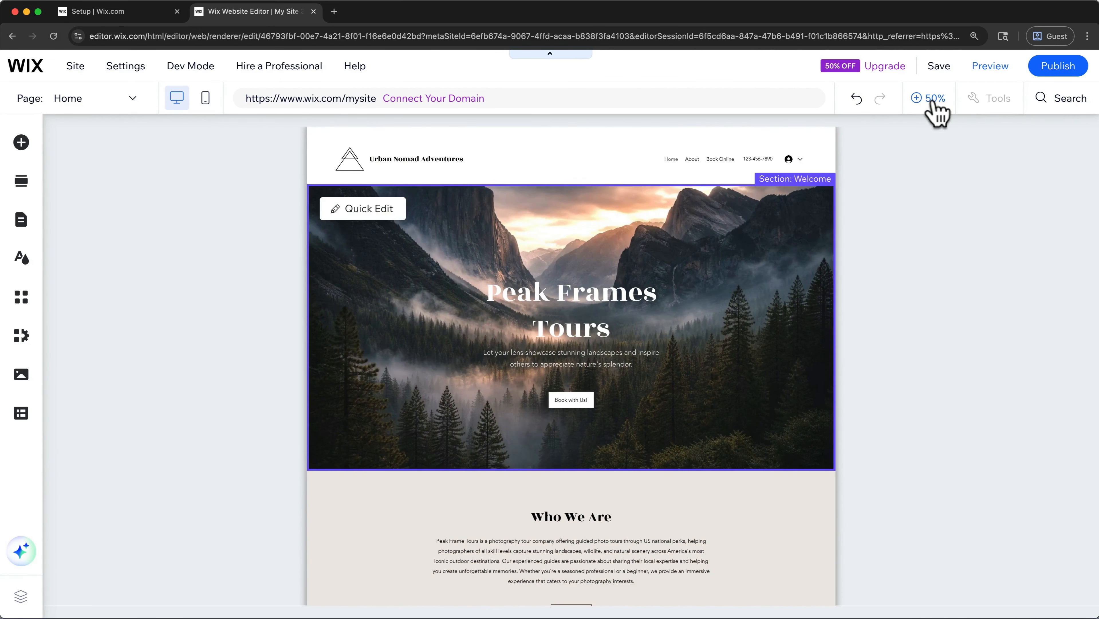
scroll(926, 226, down, 15)
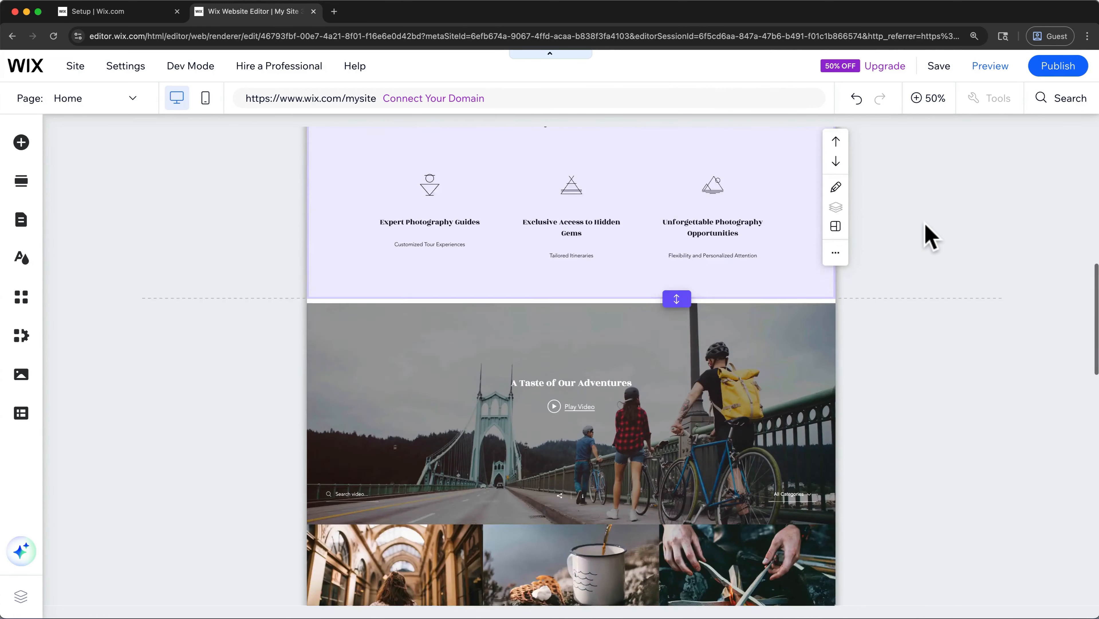
scroll(926, 234, down, 10)
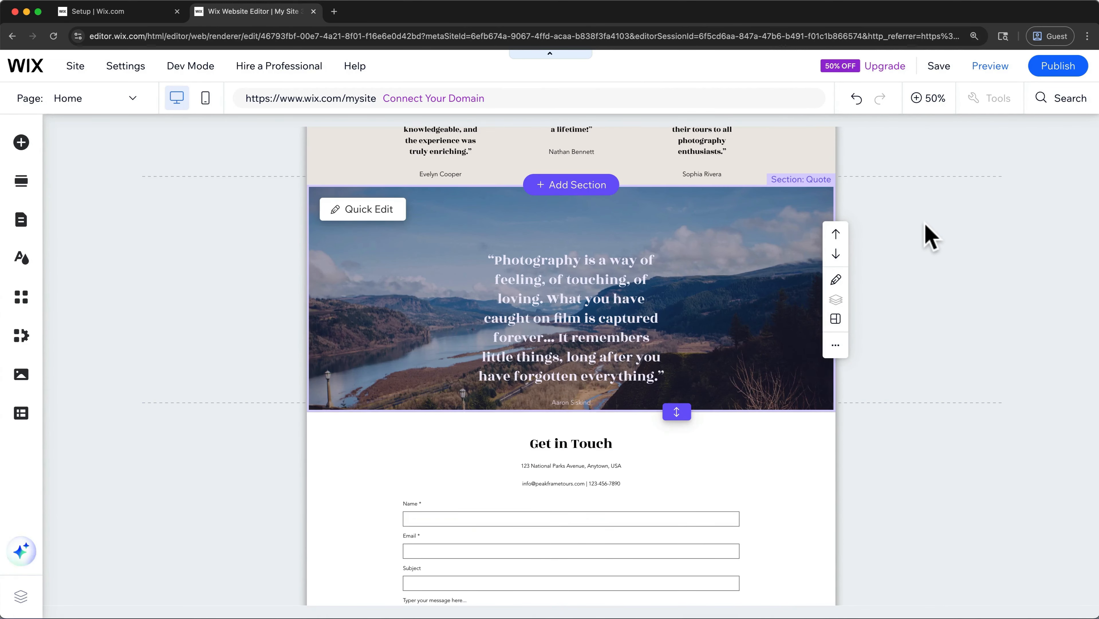
click(919, 101)
scroll(897, 265, down, 15)
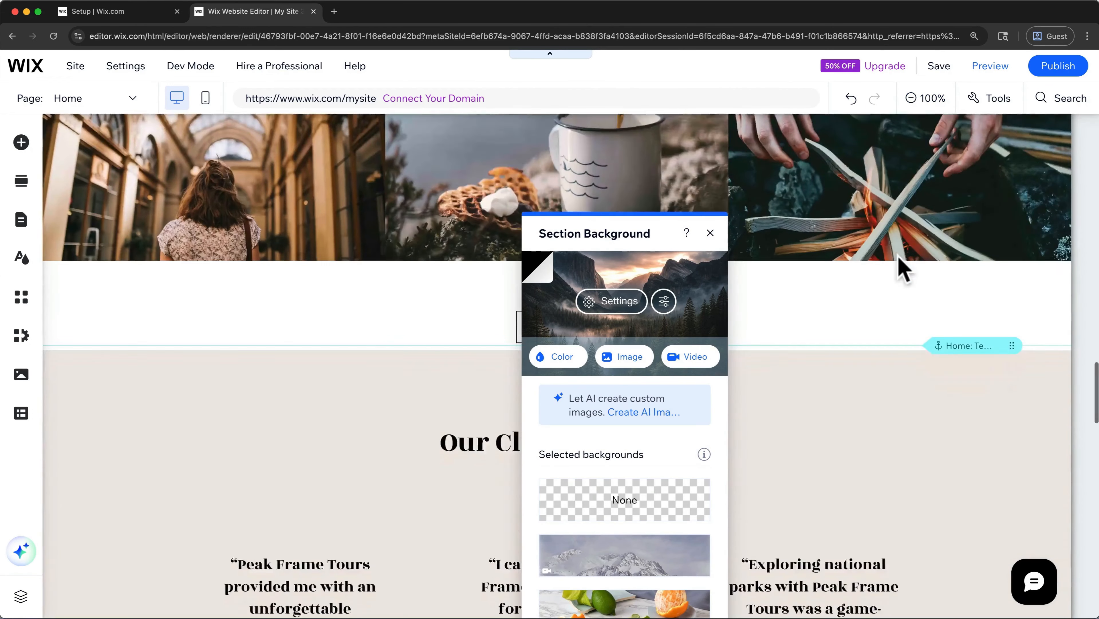
scroll(901, 265, down, 10)
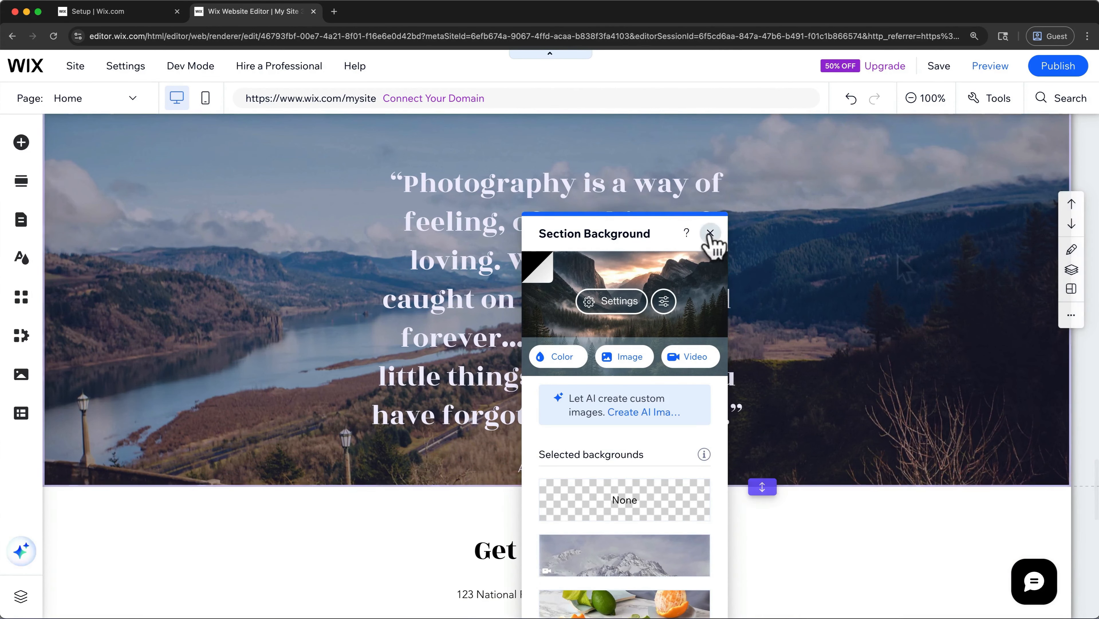
click(710, 232)
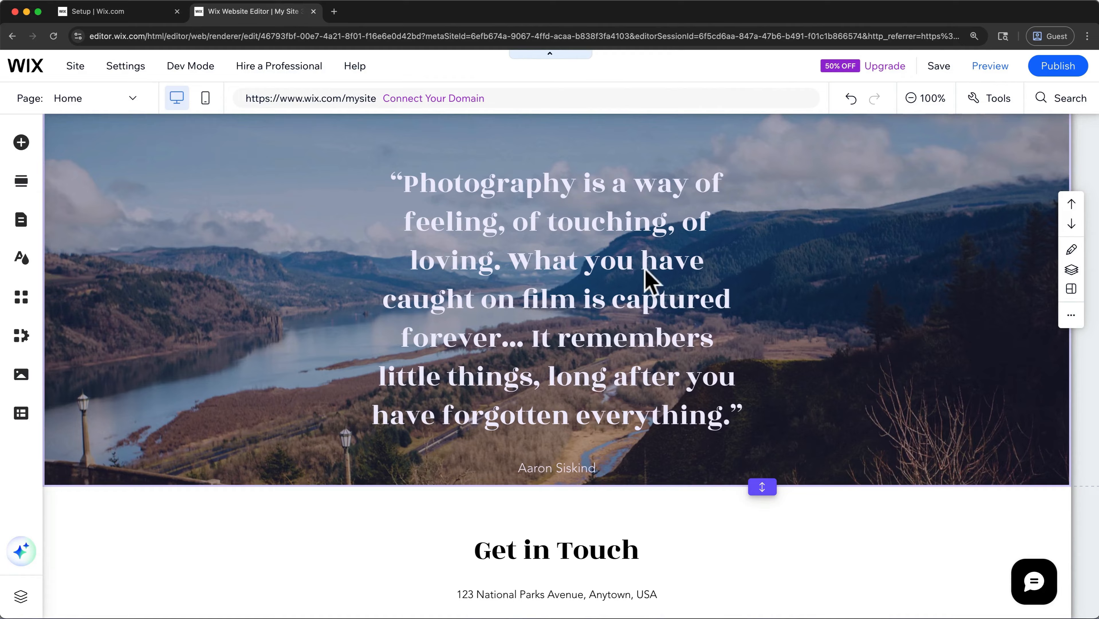
- Delete the photography quote text above Get in Touch, along with the entire river landscape section containing it
click(545, 263)
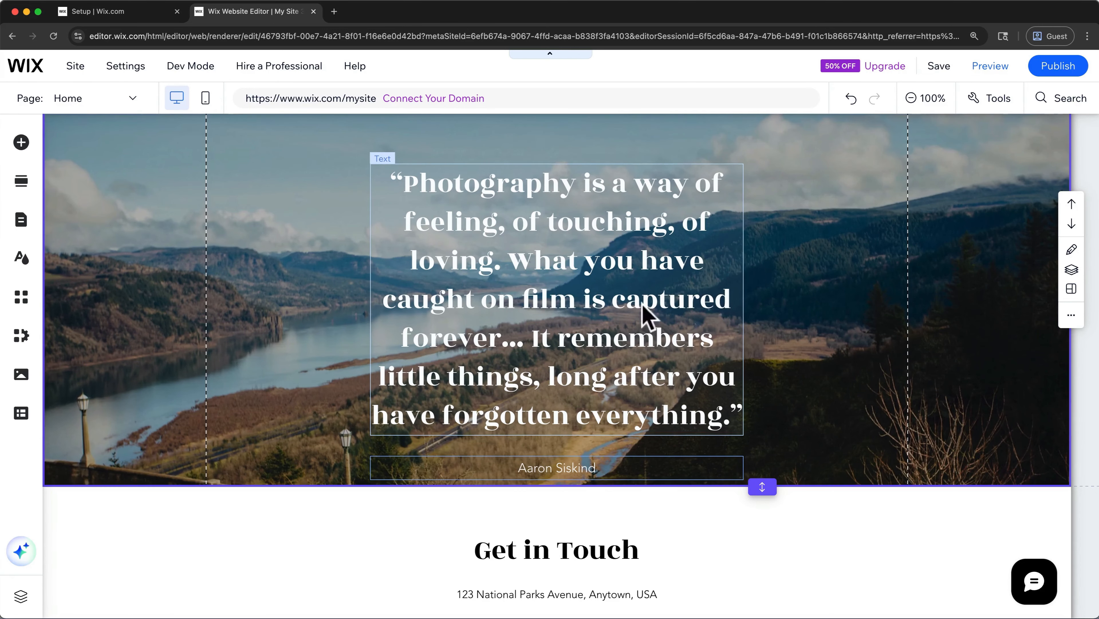
click(1069, 315)
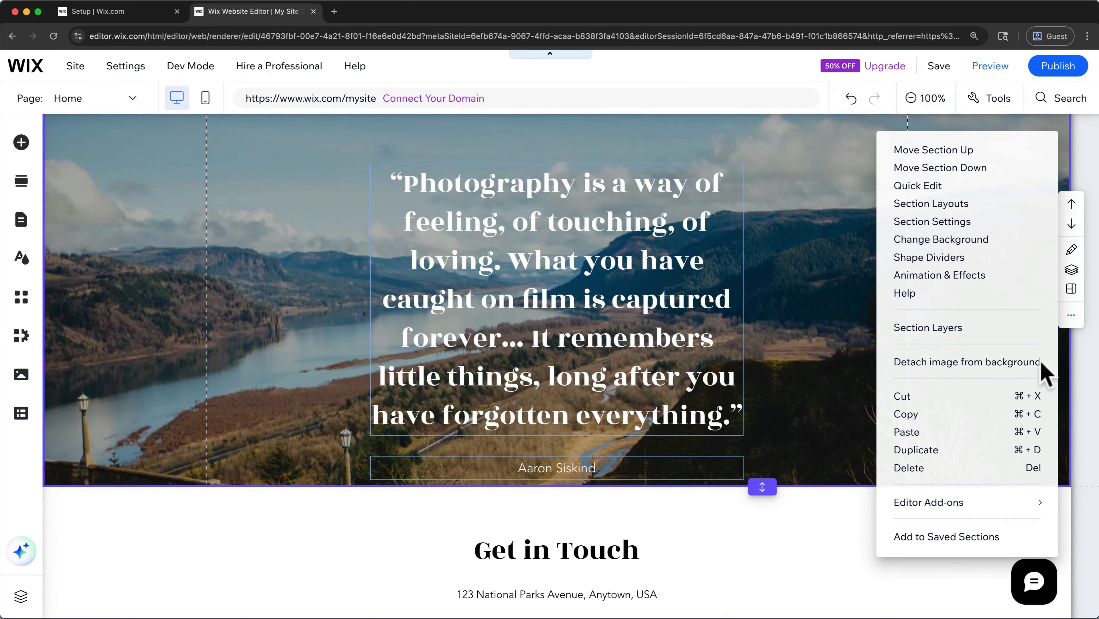
click(853, 425)
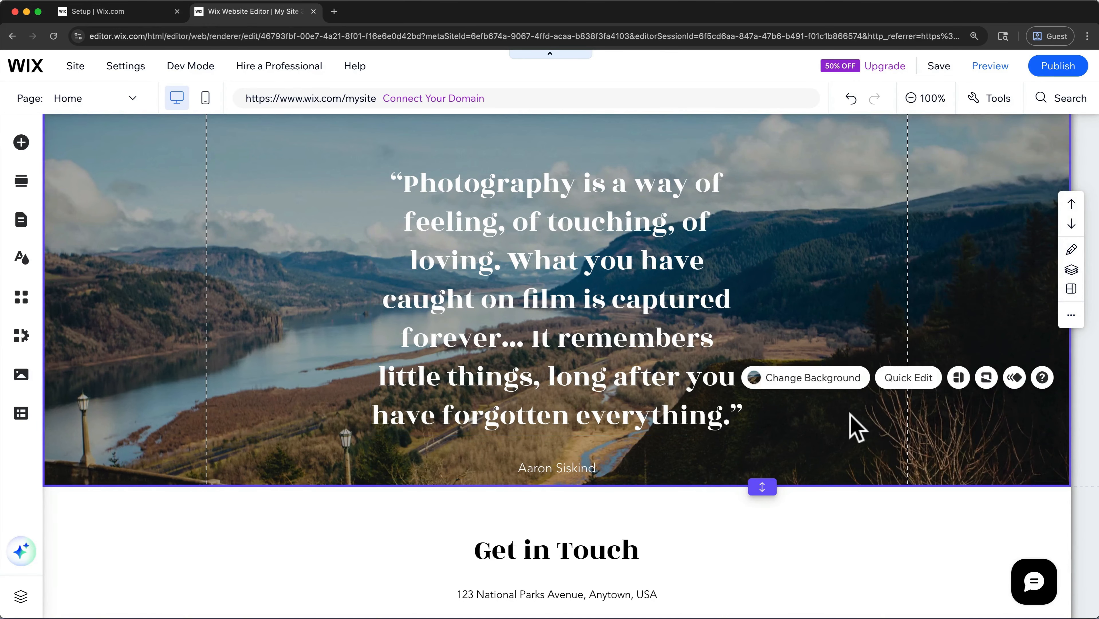
right_click(621, 310)
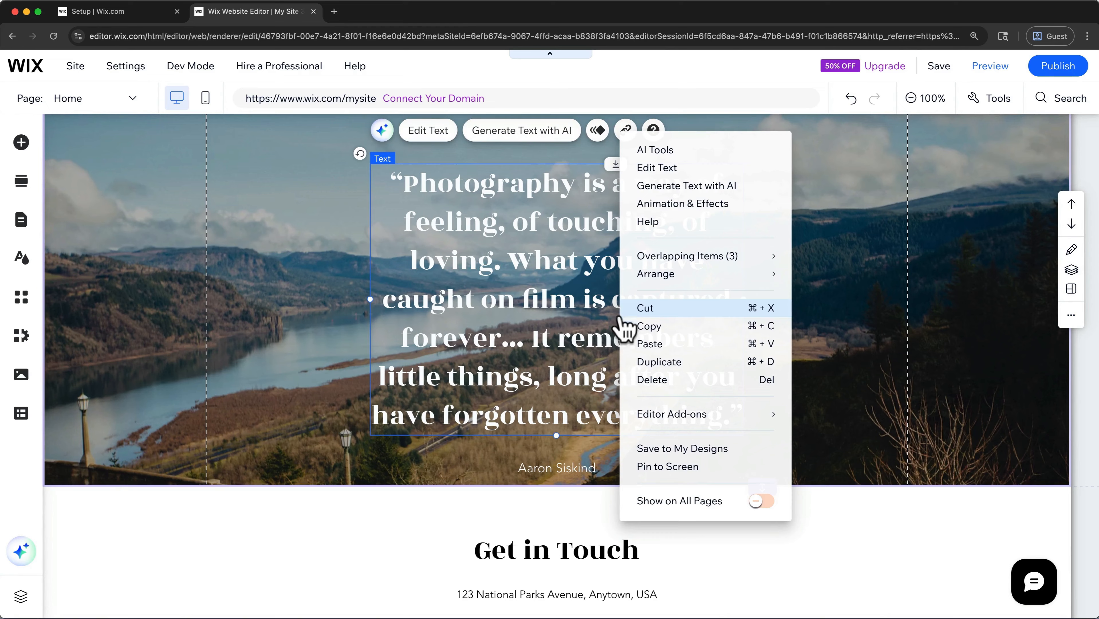
click(646, 380)
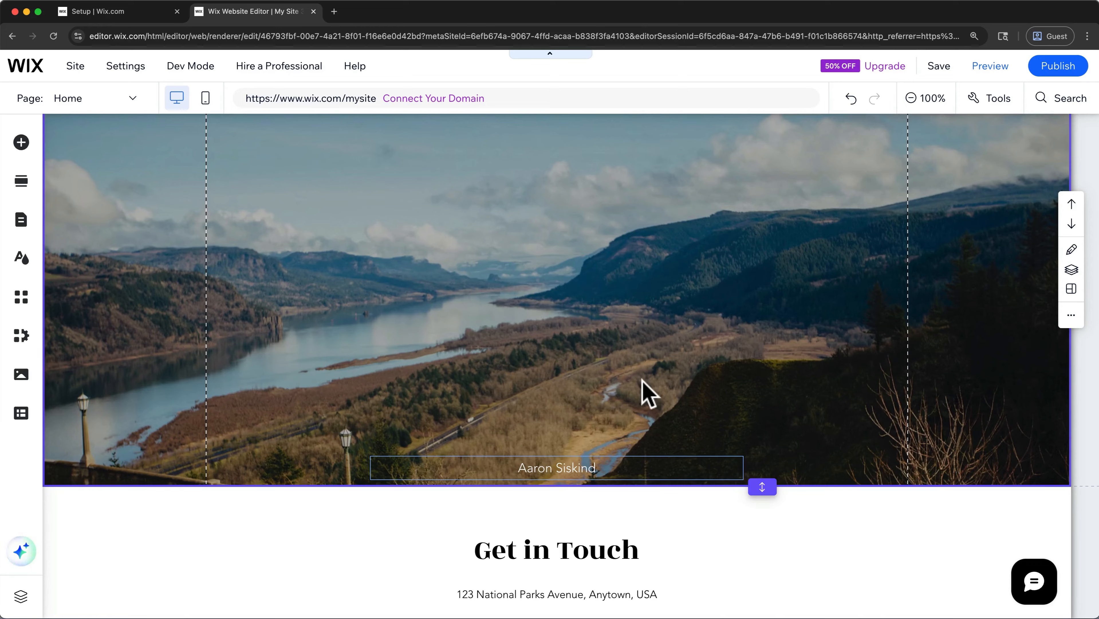
right_click(979, 414)
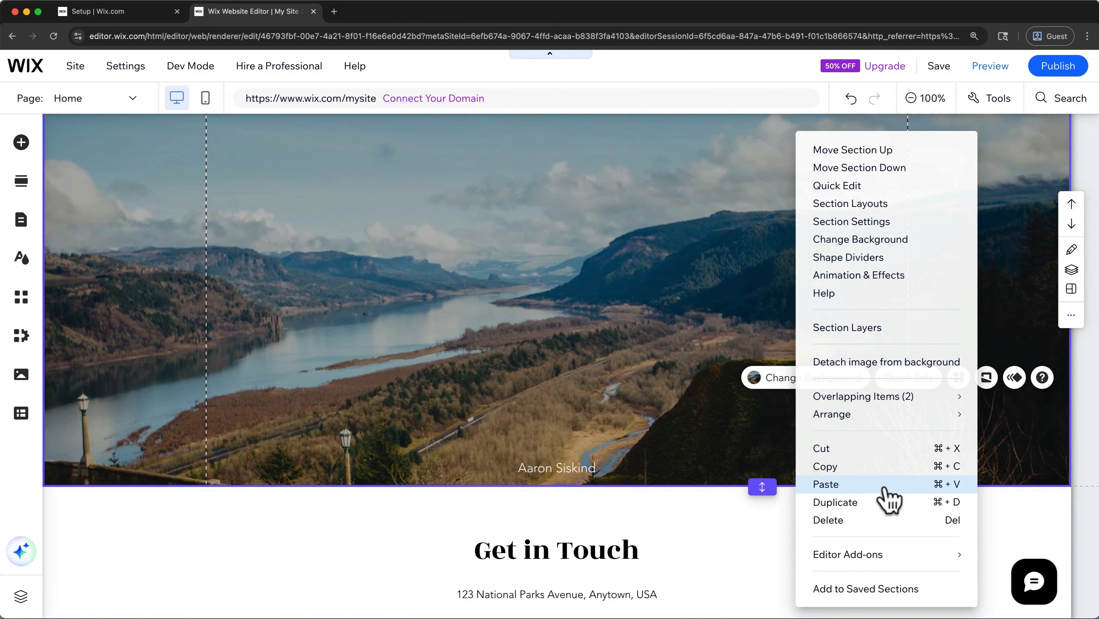
click(862, 520)
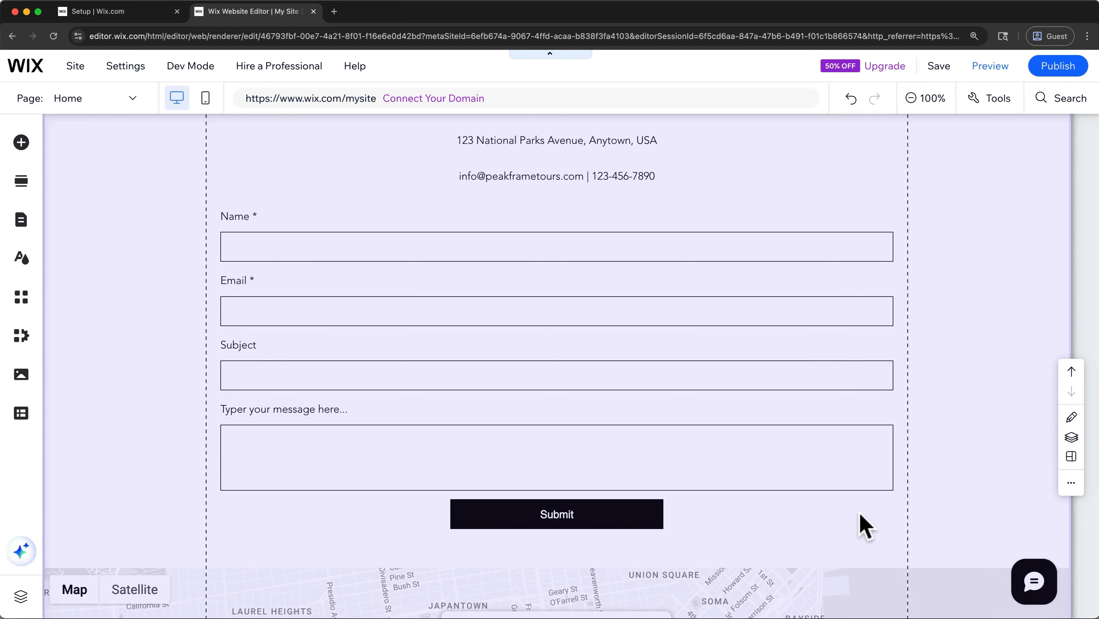
- Save the site with the free Wix.com domain option, using the address ending my-site-3
scroll(864, 526, up, 20)
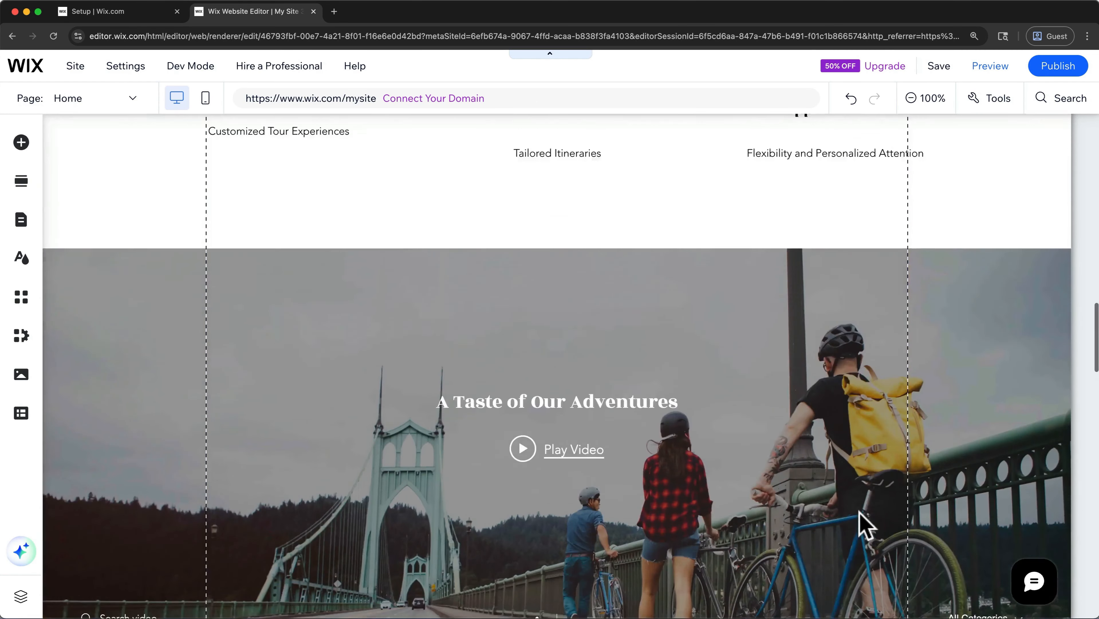
scroll(863, 526, up, 8)
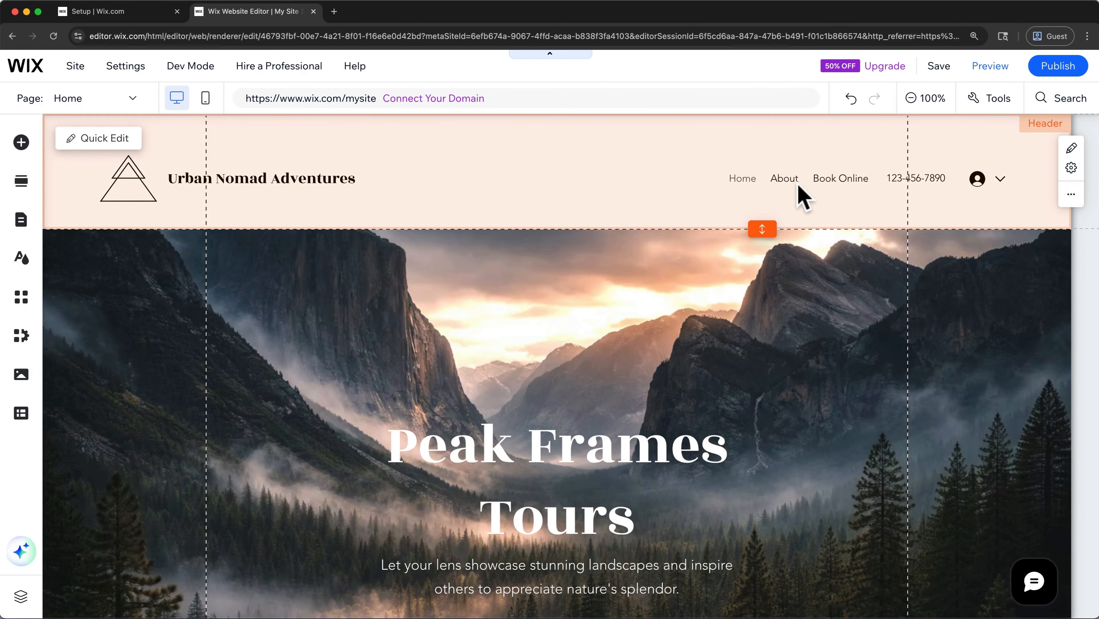
click(925, 70)
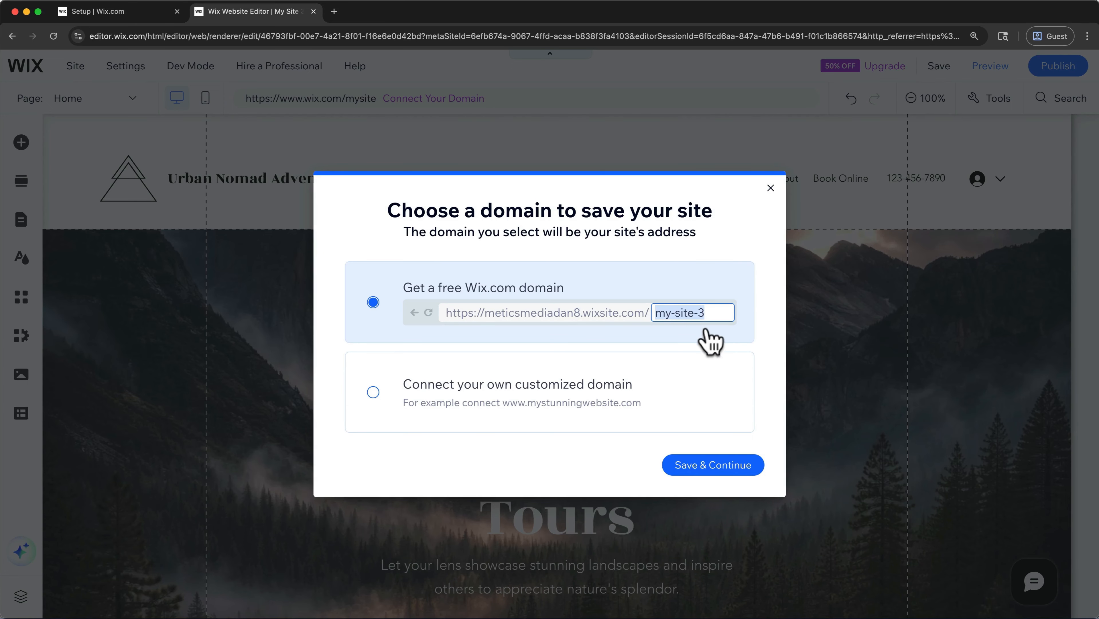
click(716, 465)
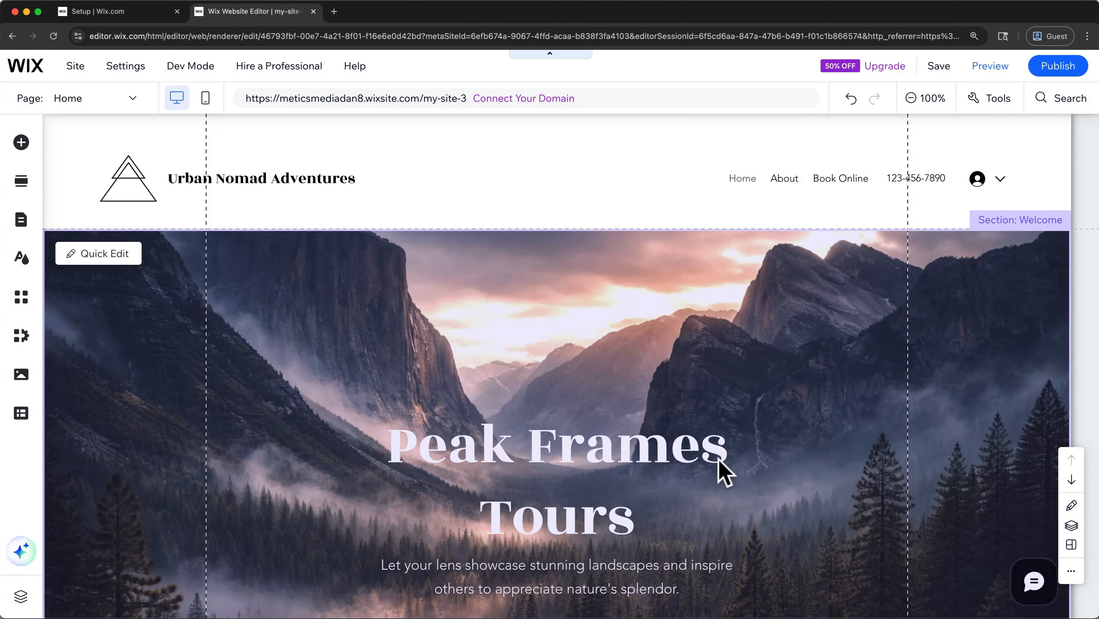
- Switch to the site's About page and look over its full layout at 50% zoom
click(132, 100)
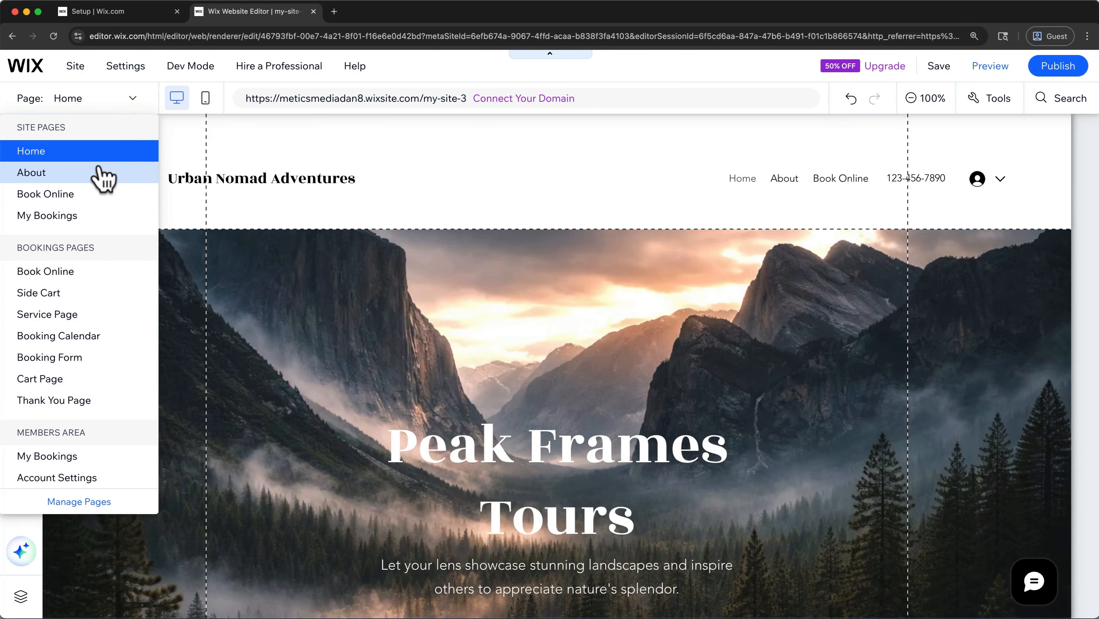
click(103, 175)
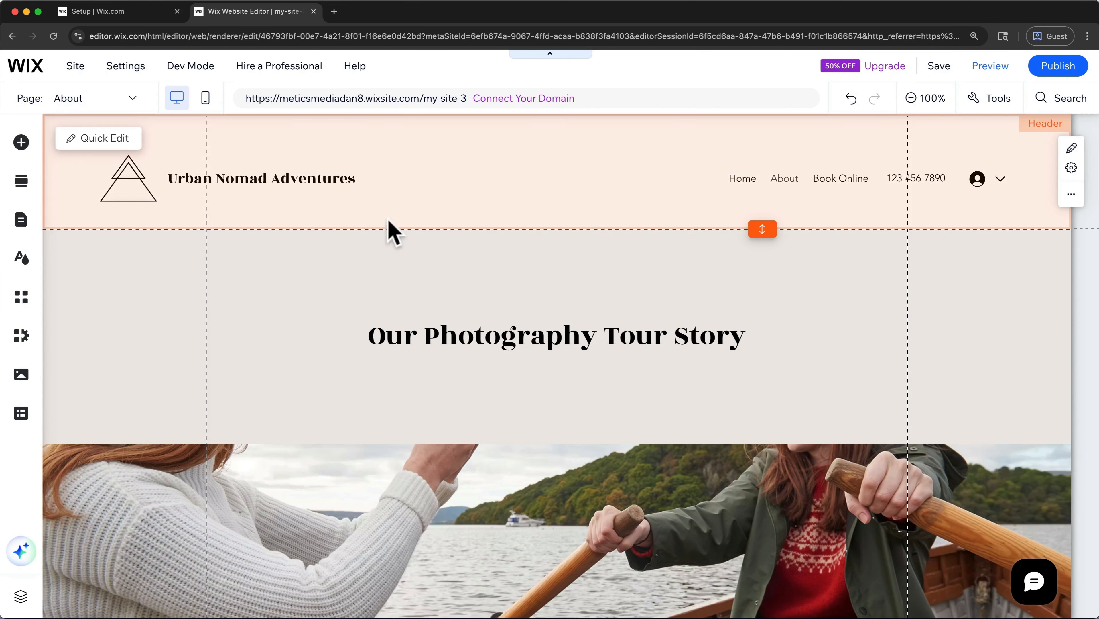
click(910, 98)
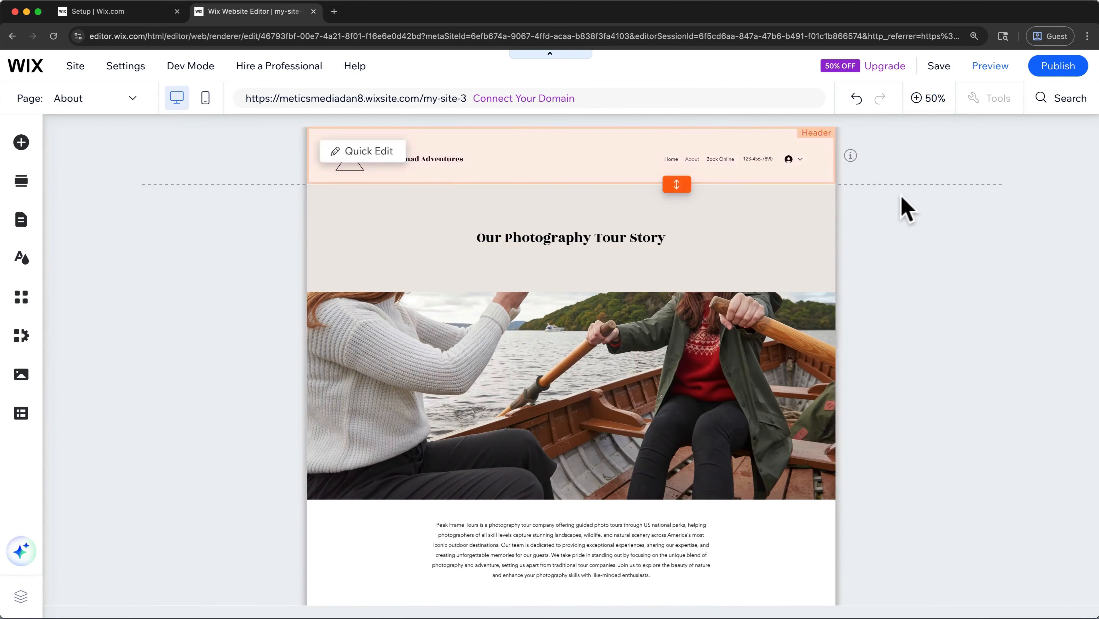
scroll(903, 220, down, 2)
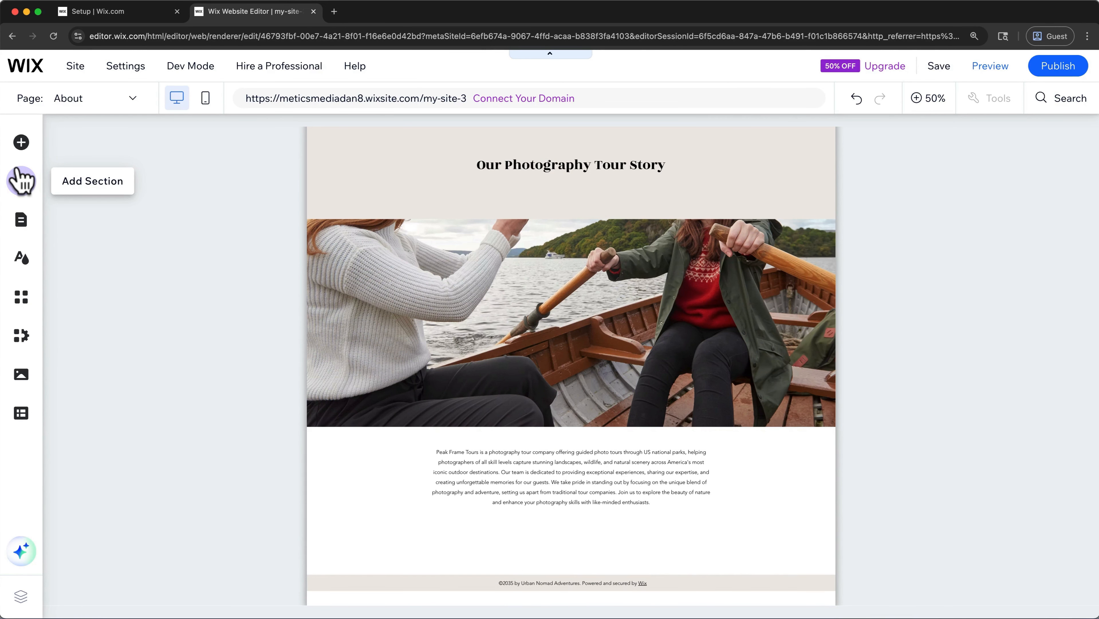
- Add a blank section below the About page's header, and undo the addition
click(21, 181)
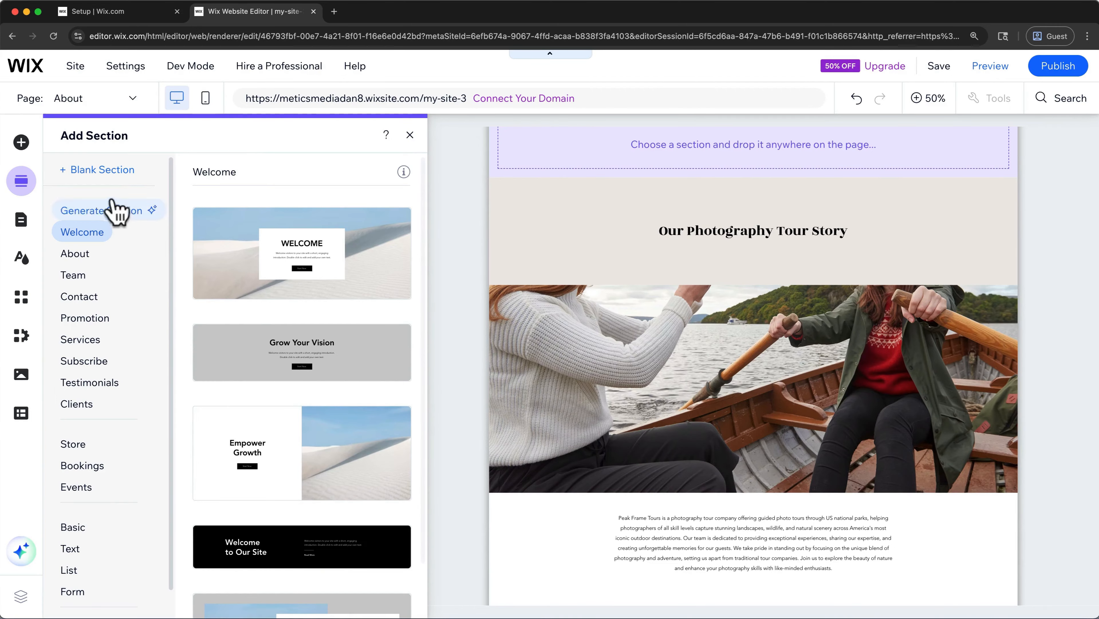
click(111, 172)
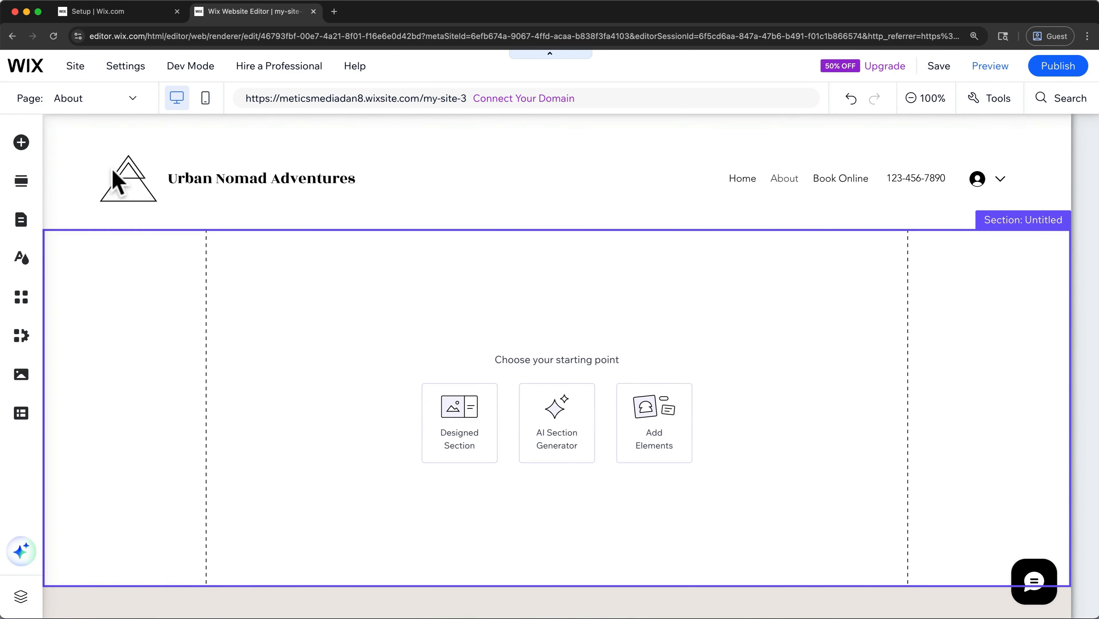
click(846, 101)
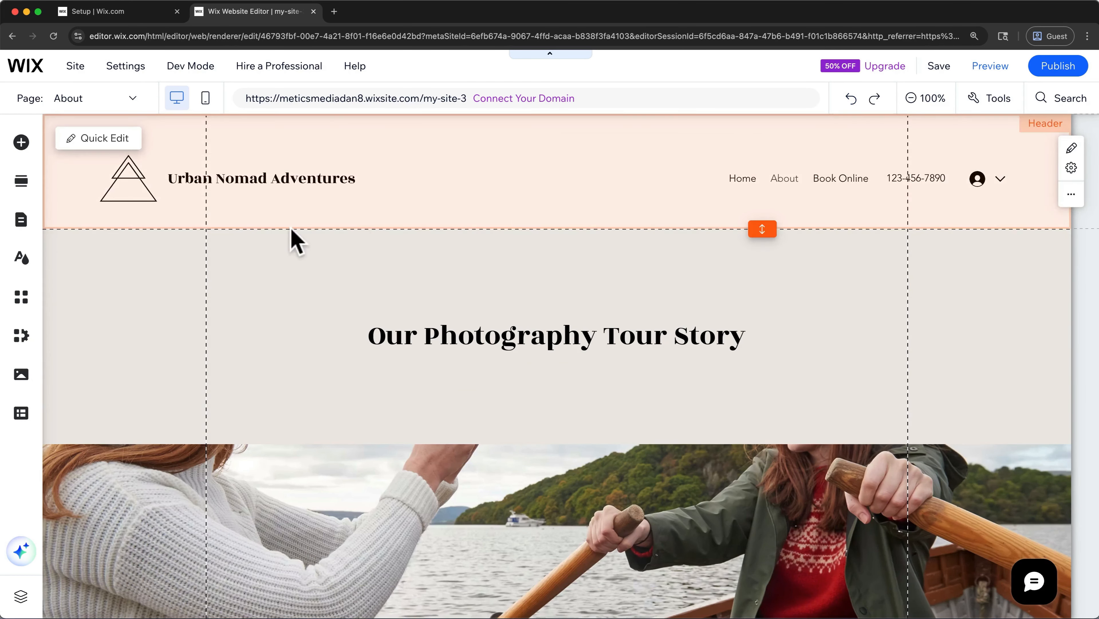
- Add the four-member "Our Team." section from the Team designs at the end of the About page
click(21, 181)
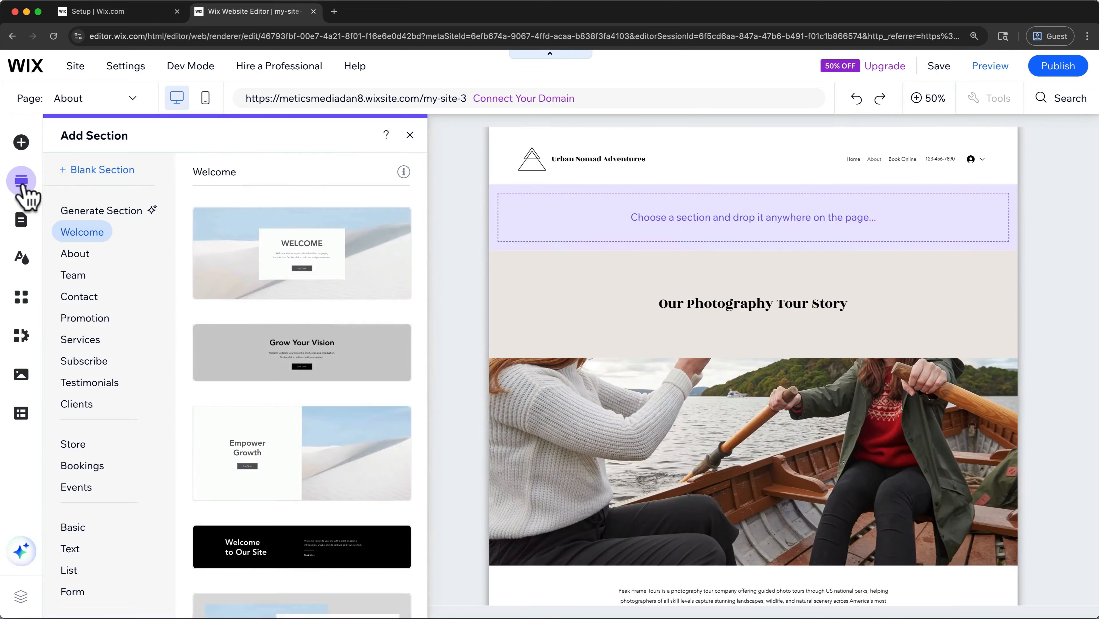
click(73, 275)
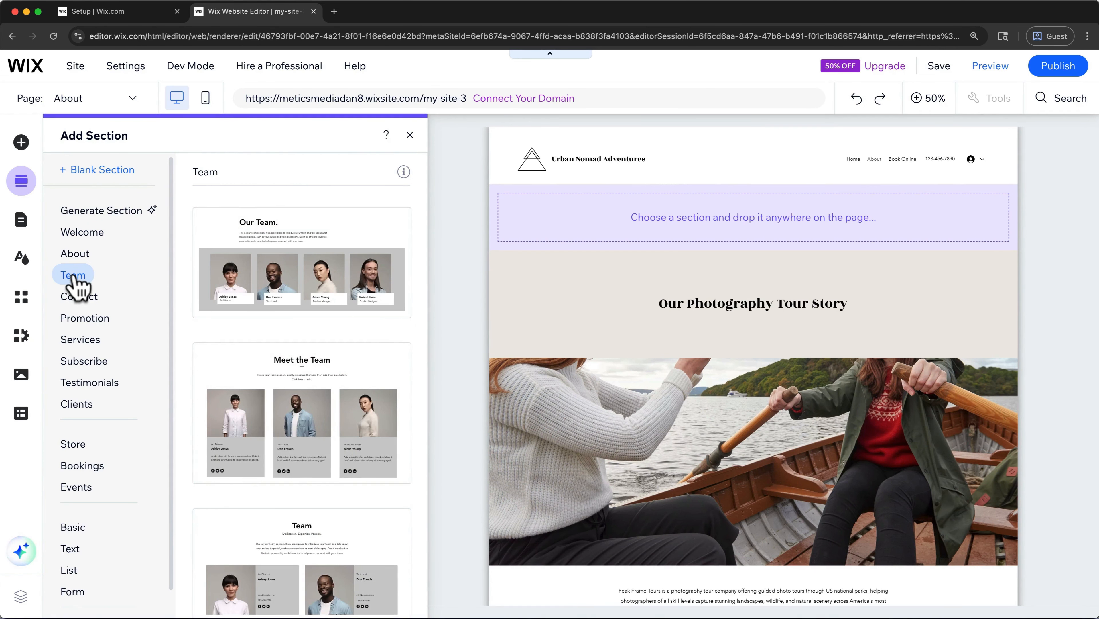
scroll(254, 370, down, 3)
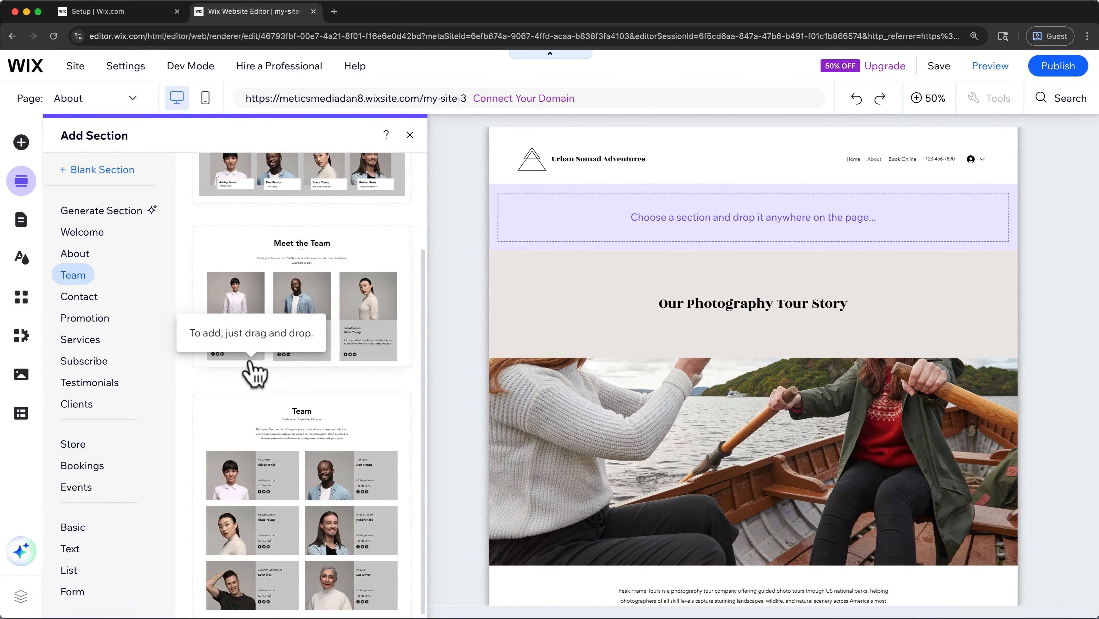
scroll(254, 372, up, 3)
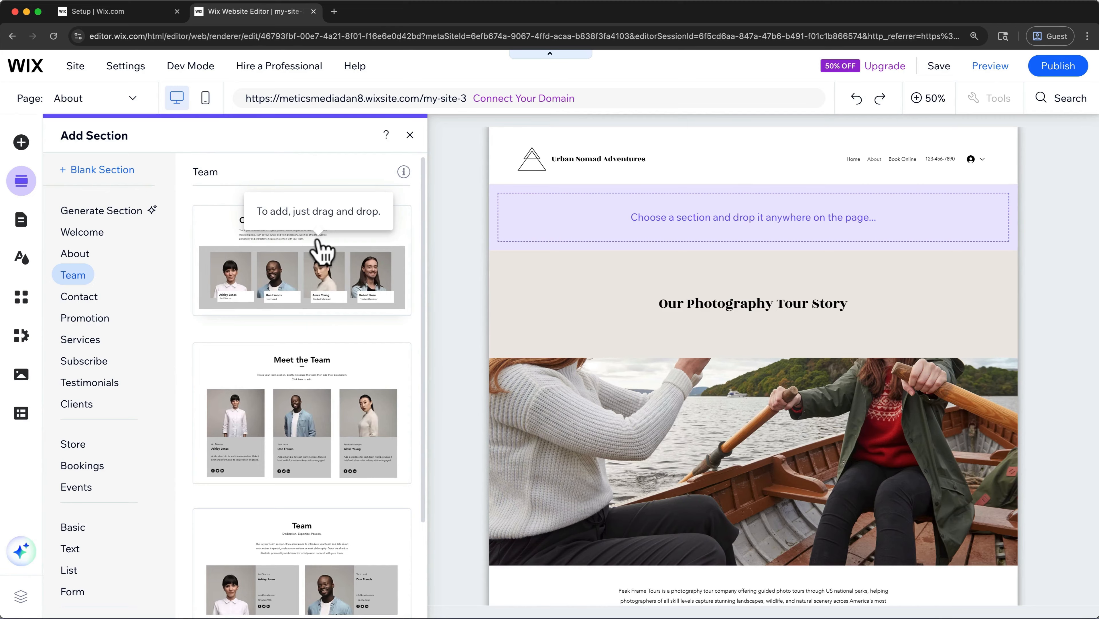
drag(321, 245, 676, 523)
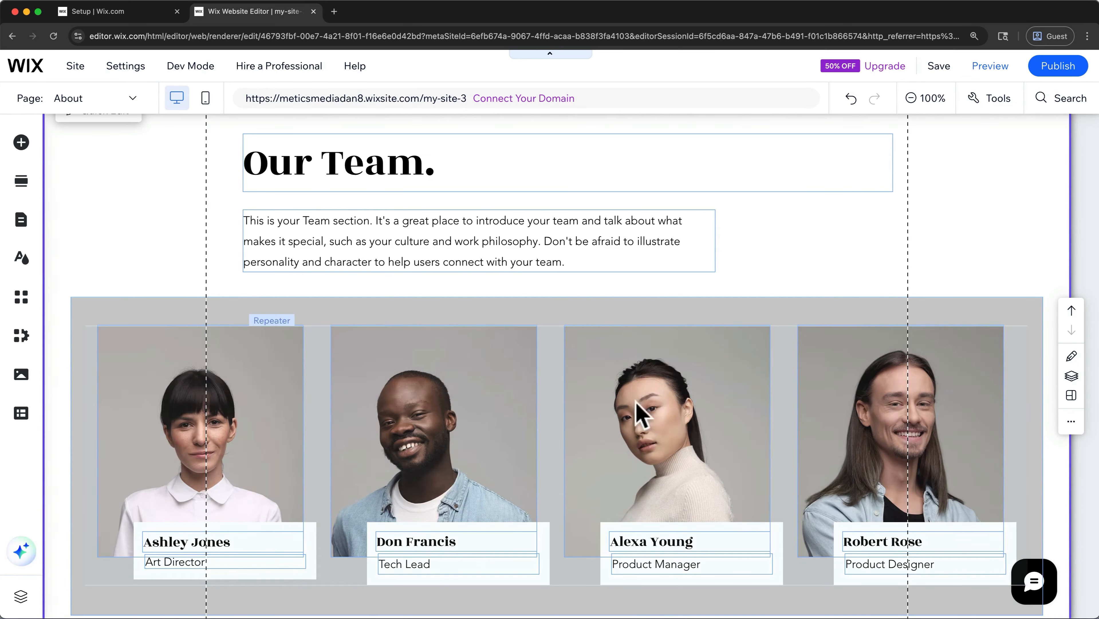
- Delete the Team section's intro paragraph and move the strip of member photos up to just below the "Our Team." heading
click(637, 251)
right_click(636, 251)
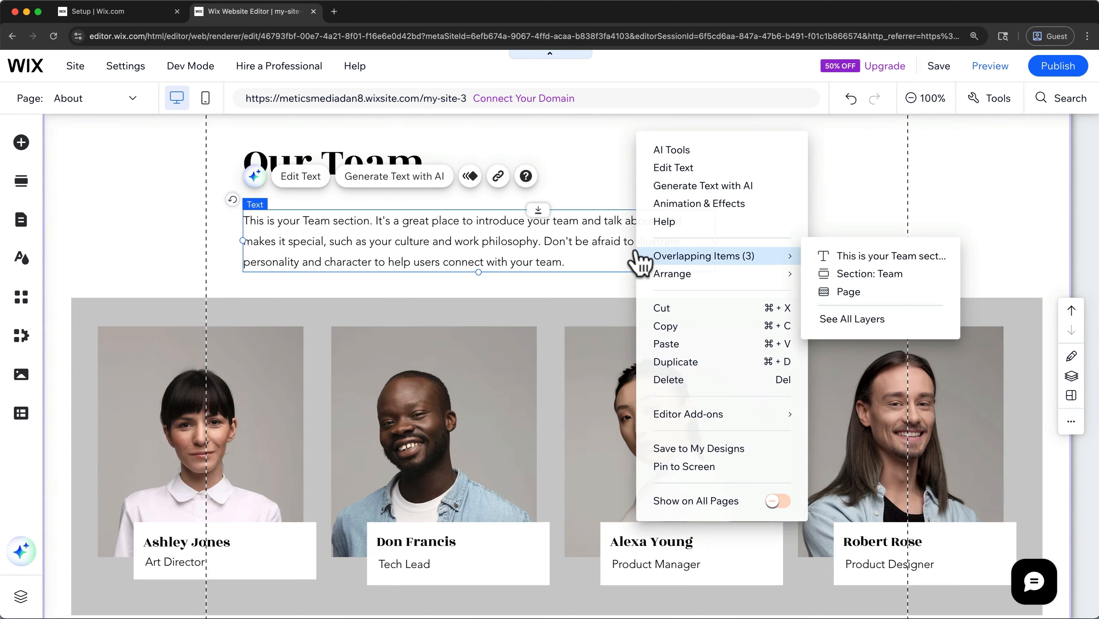
click(658, 376)
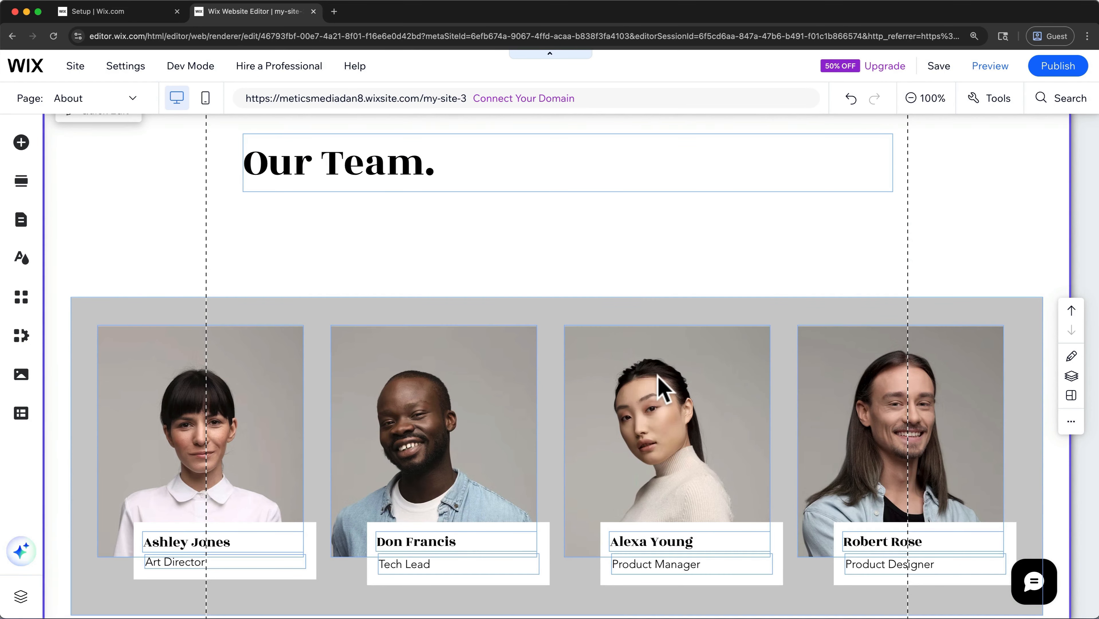
click(688, 310)
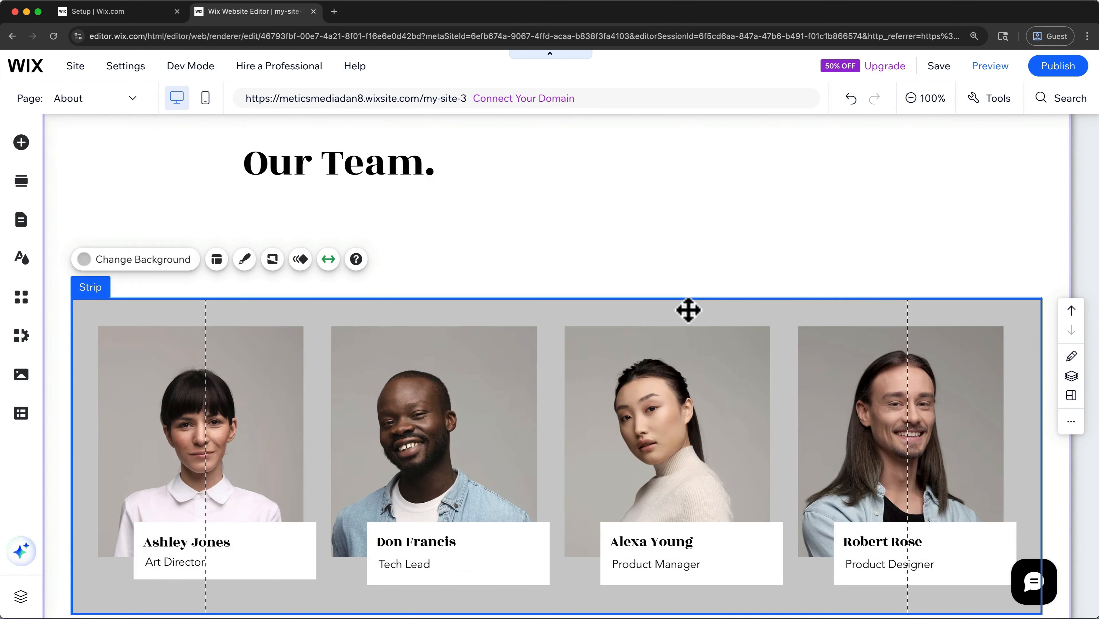
drag(688, 309, 688, 215)
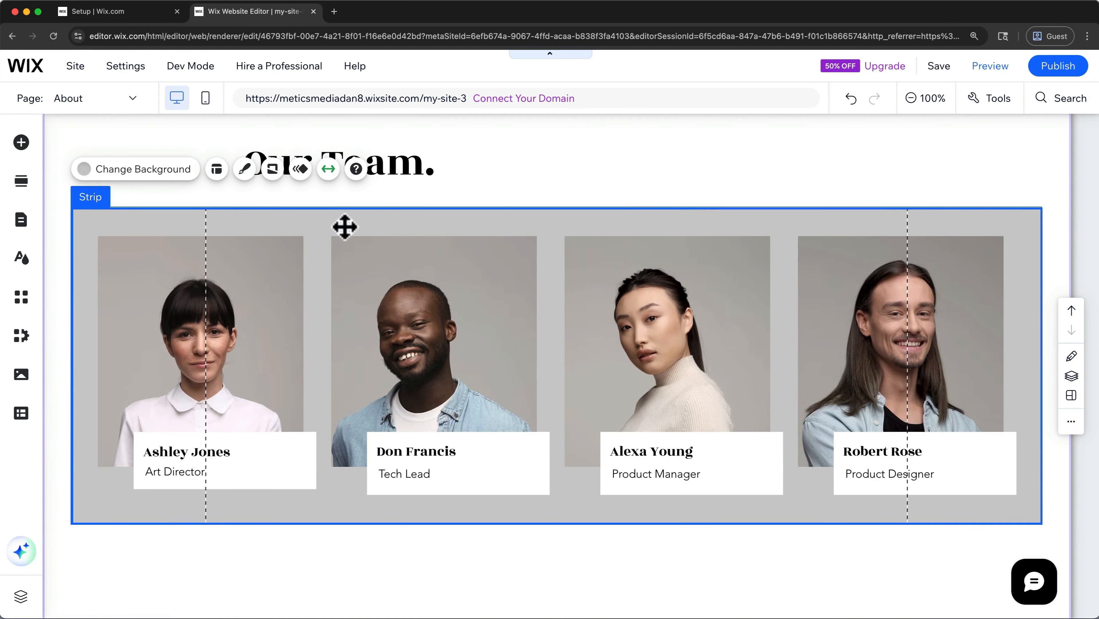
- Add a themed button to the team strip, centred just below the member photo cards
click(21, 143)
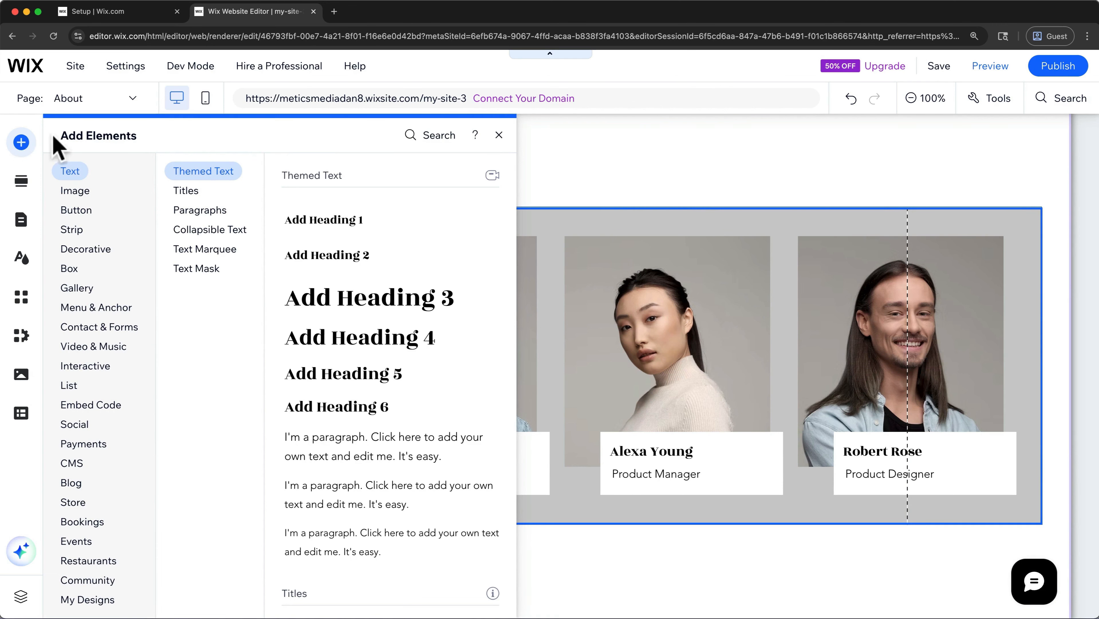
click(84, 349)
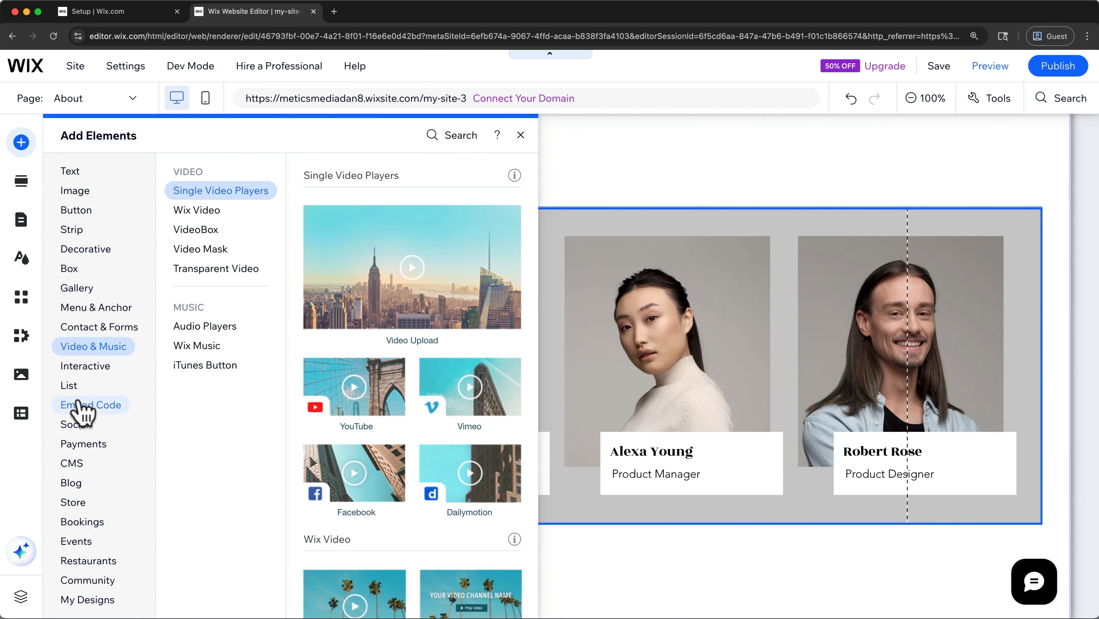
click(78, 425)
click(80, 483)
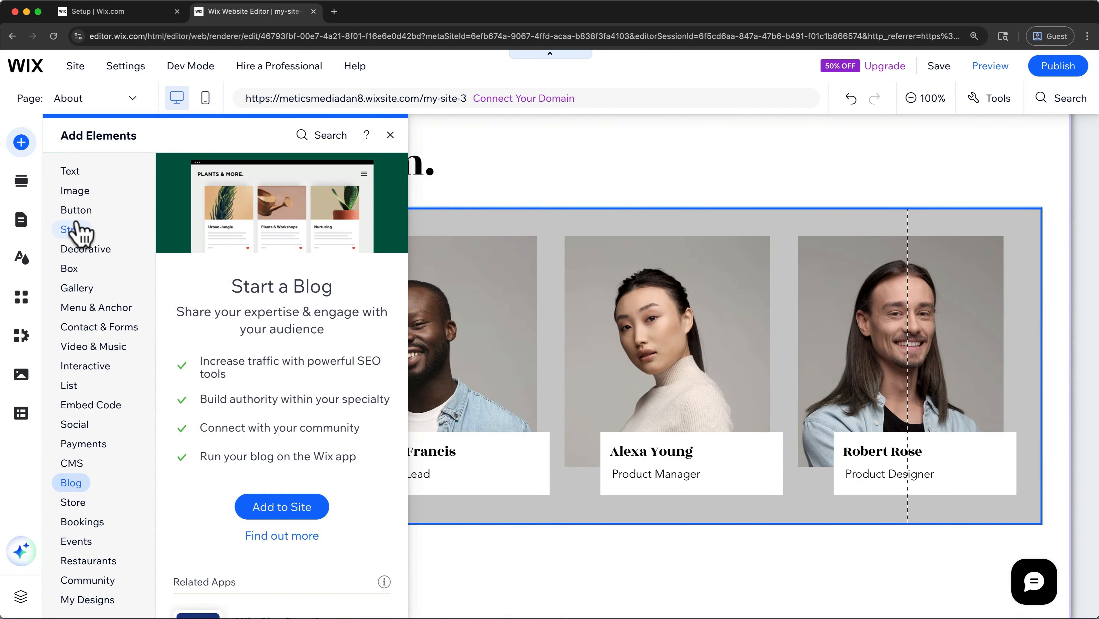
click(83, 211)
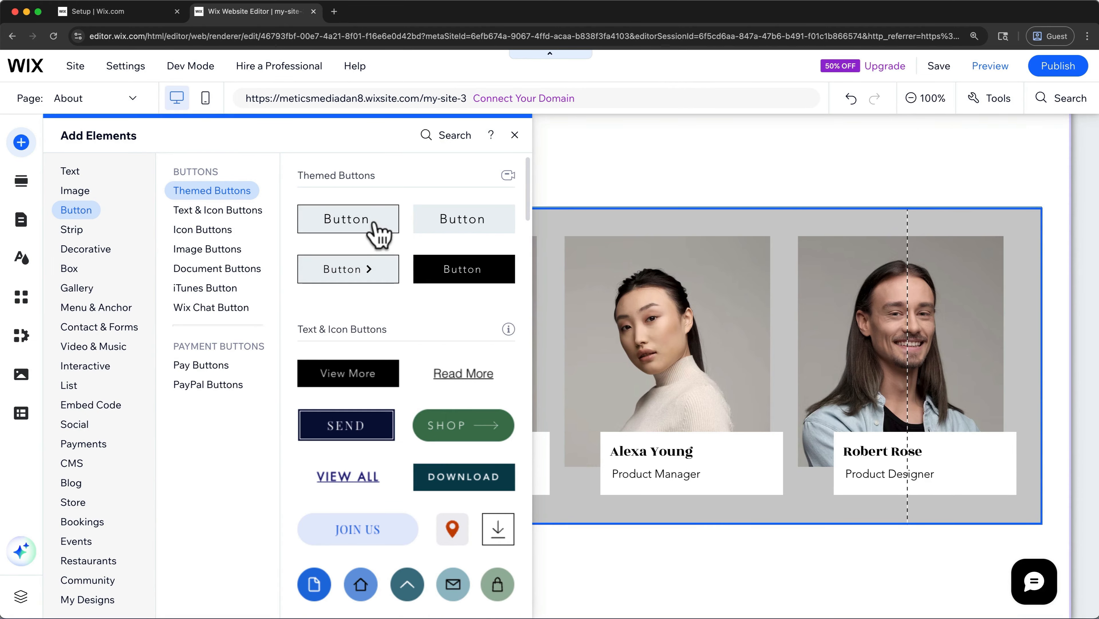
mouse_move(375, 204)
mouse_down()
mouse_move(540, 423)
mouse_move(583, 493)
mouse_move(582, 511)
mouse_up()
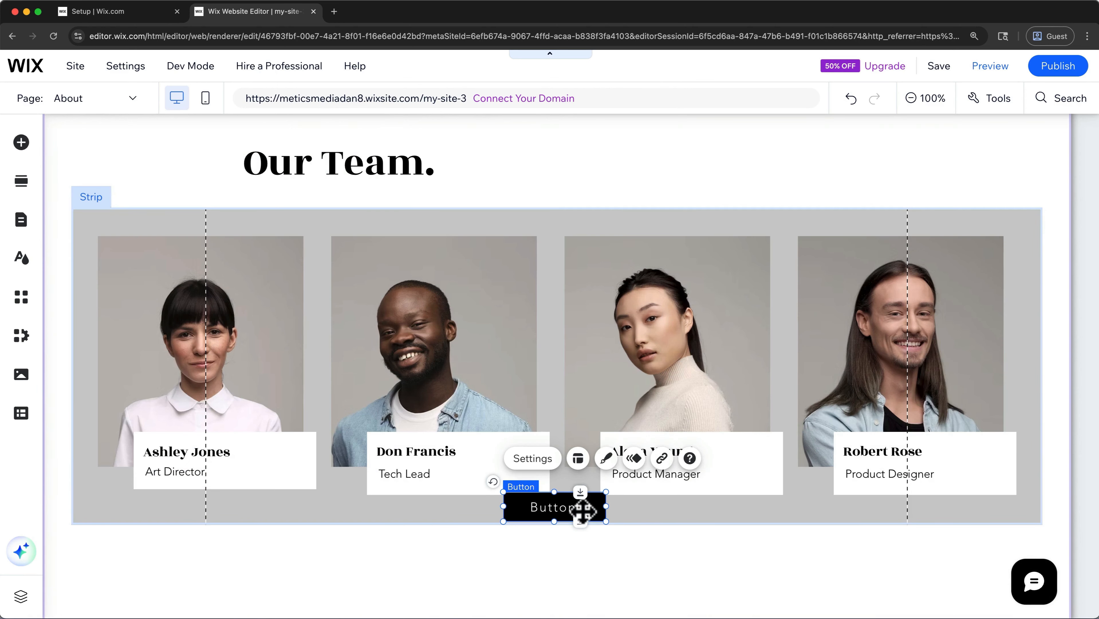
- Extend the team strip downward and move the button lower, clear of the member name cards
click(692, 509)
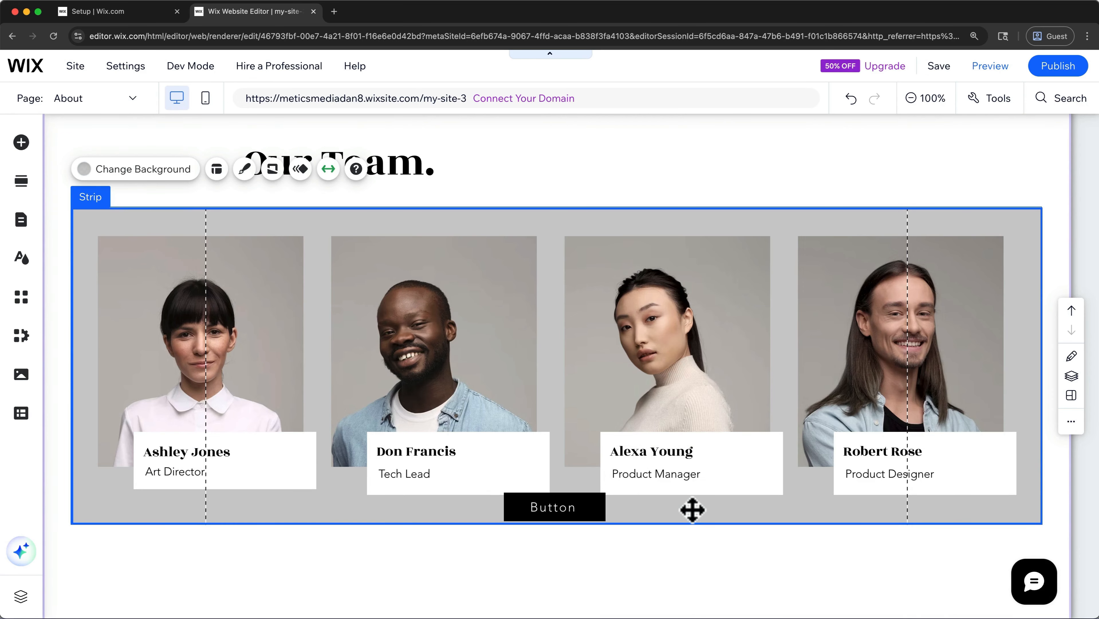
drag(692, 522, 694, 565)
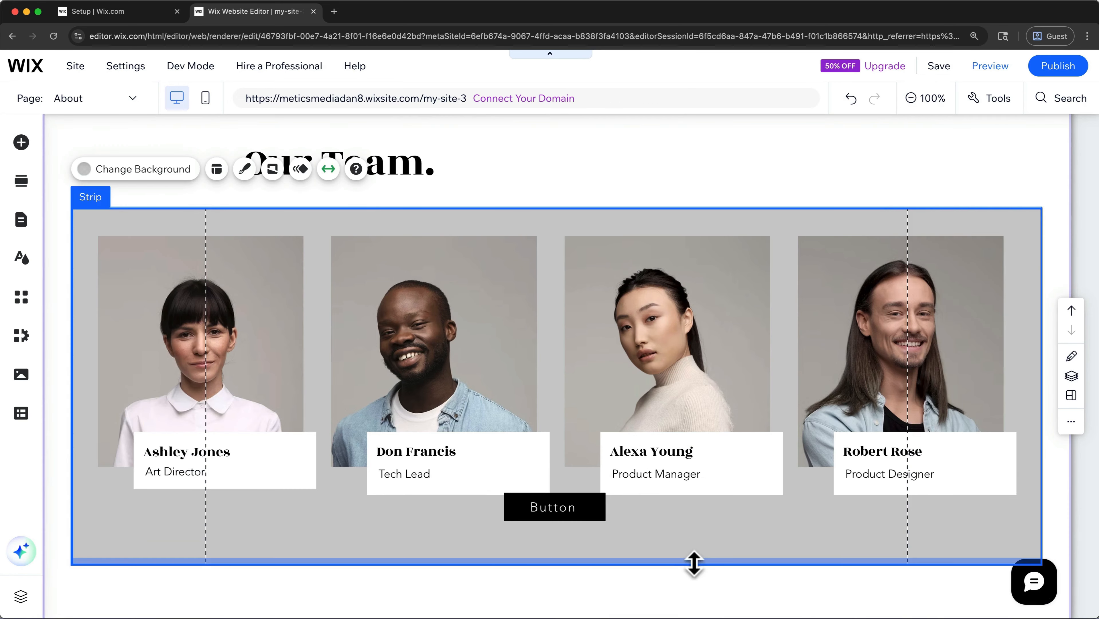
click(597, 508)
drag(596, 508, 601, 531)
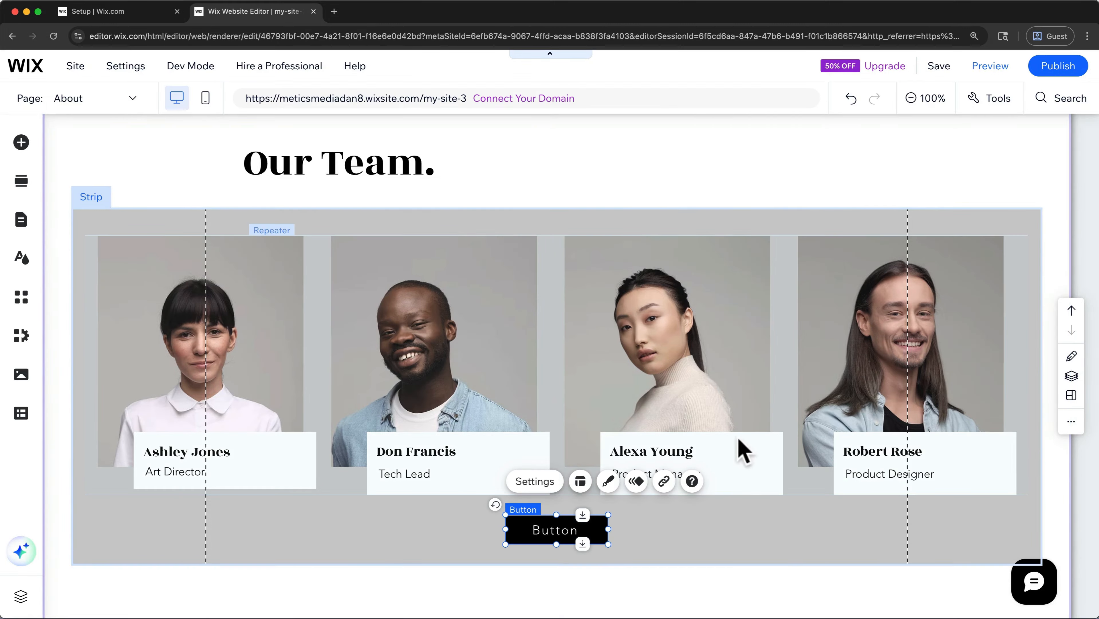
- Restyle the team strip's button with a white background and dark text, and label it "Book with our team today!"
click(608, 481)
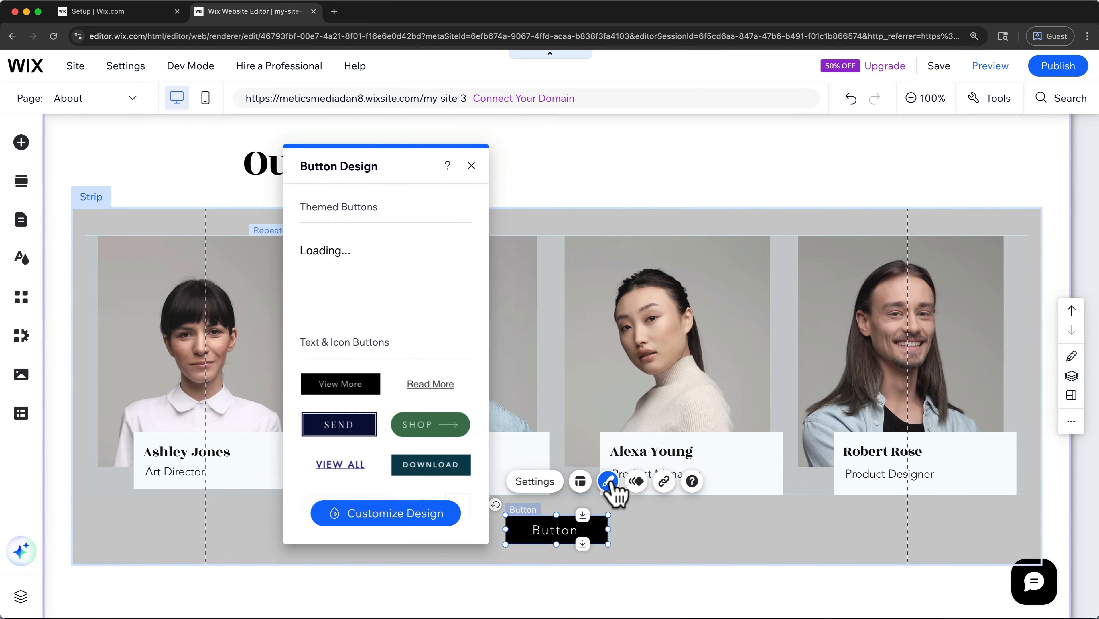
click(440, 517)
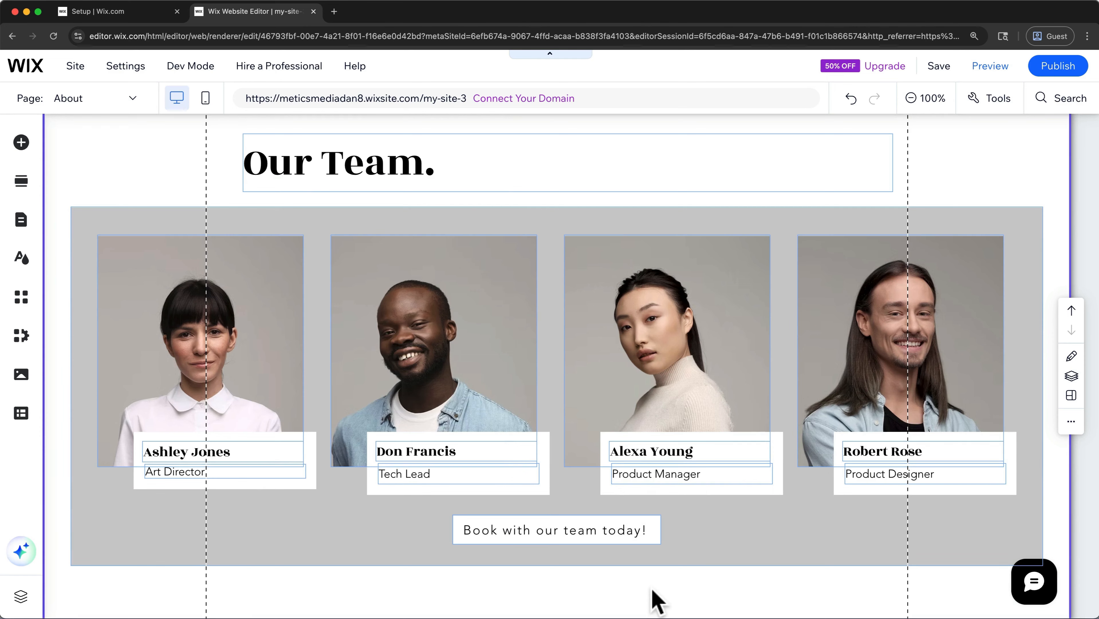
- Extend the grey team strip further down and shorten the Team section to end at the strip's lower edge
click(931, 104)
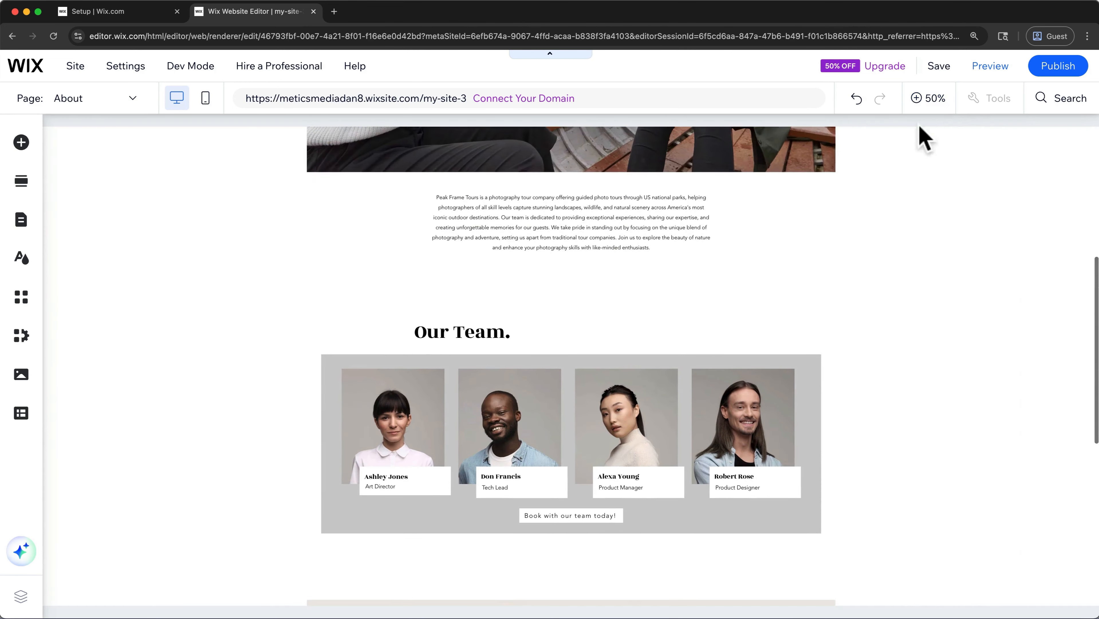
scroll(911, 334, down, 1)
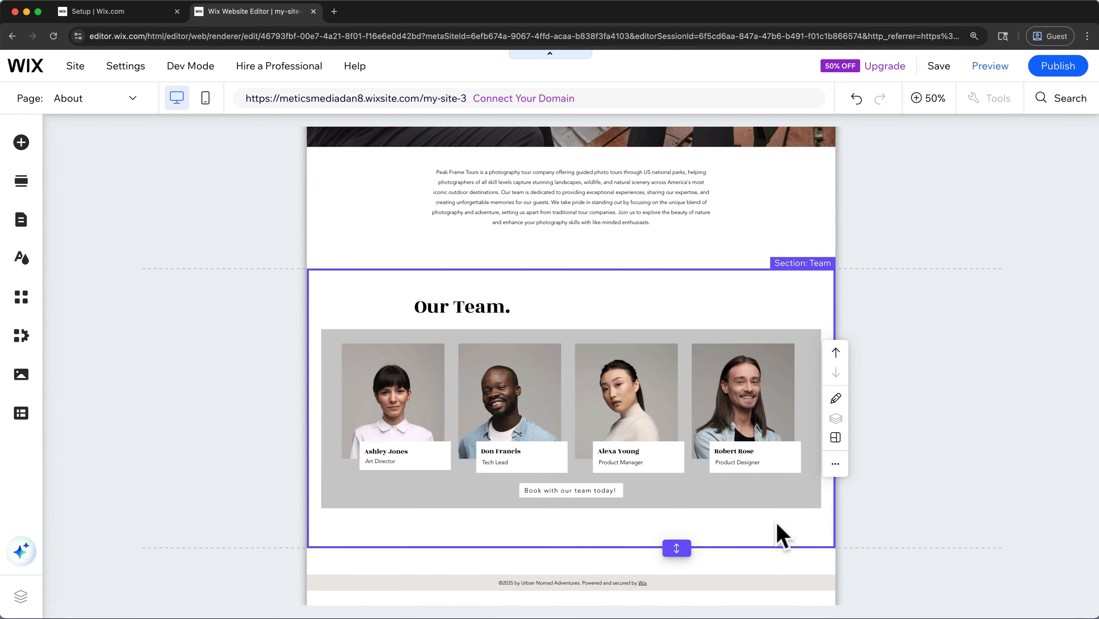
click(930, 99)
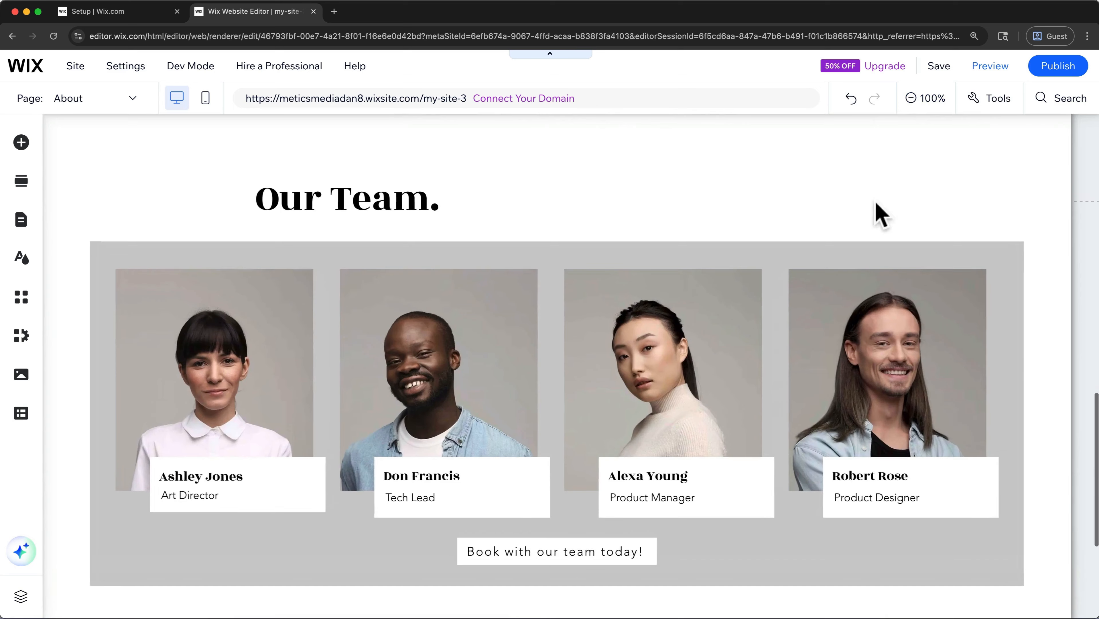
scroll(715, 556, down, 2)
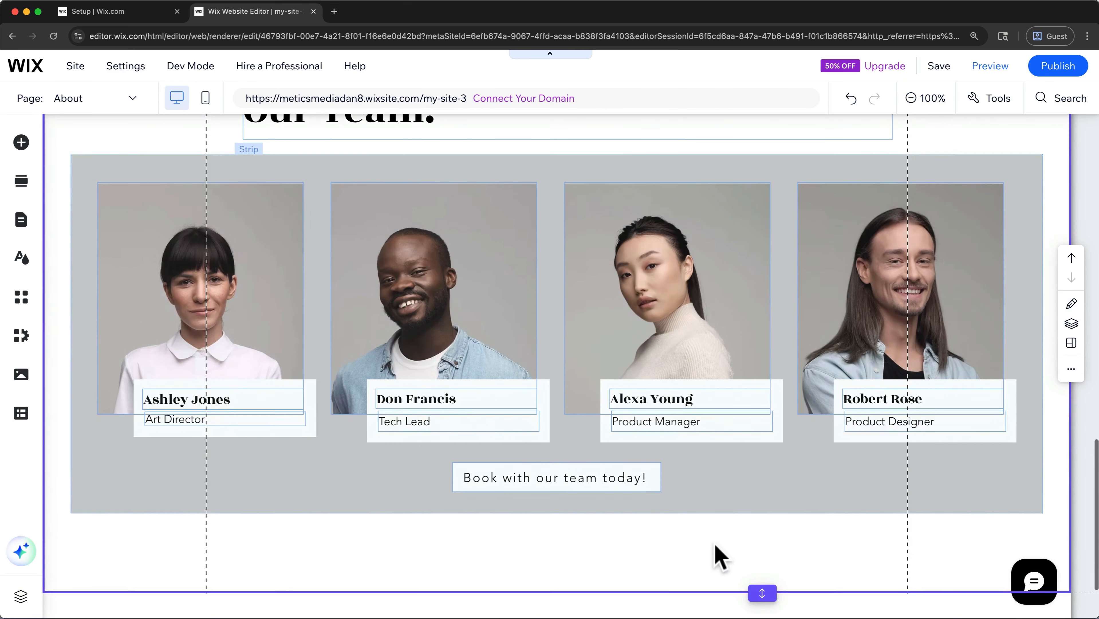
click(721, 513)
drag(721, 513, 721, 548)
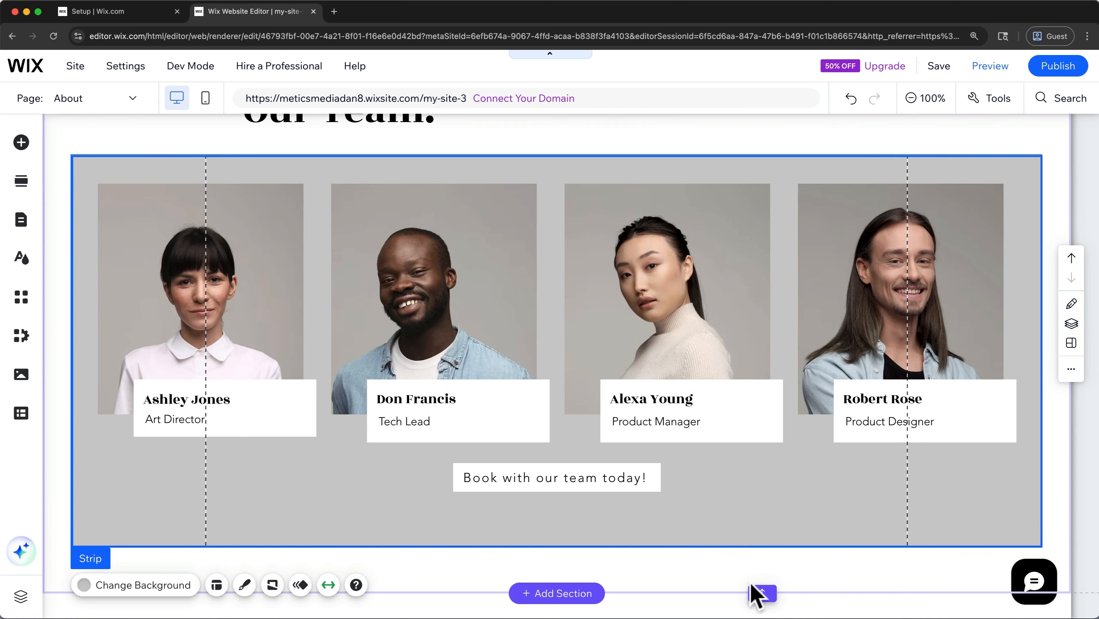
drag(762, 591, 761, 546)
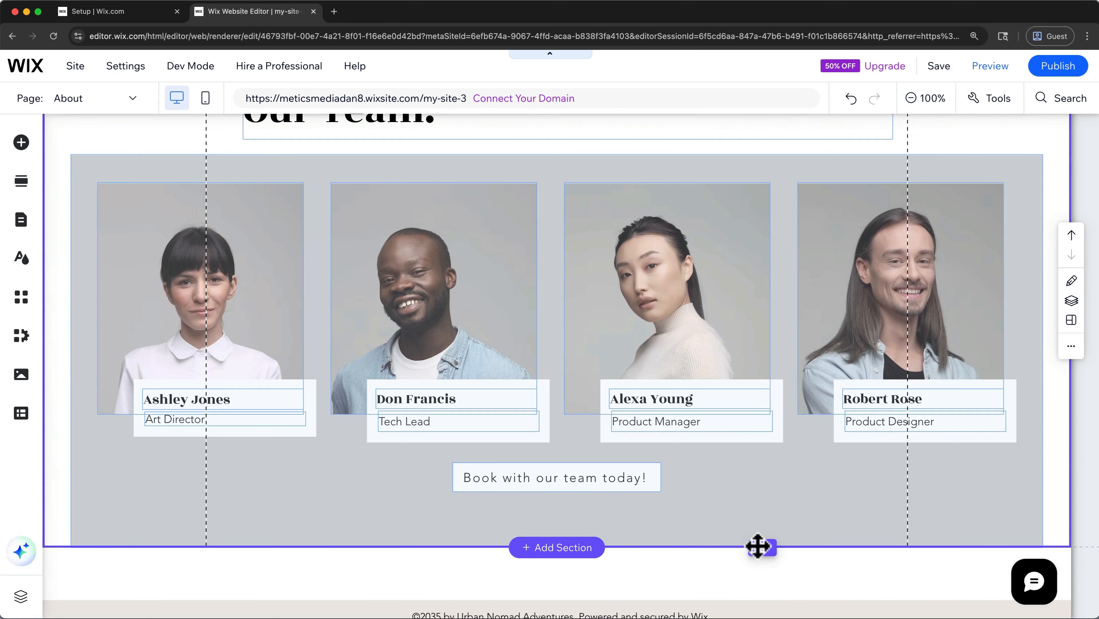
- Move the "Book with our team today!" button slightly lower in the strip and review the whole About page at 50% zoom
drag(630, 483, 628, 501)
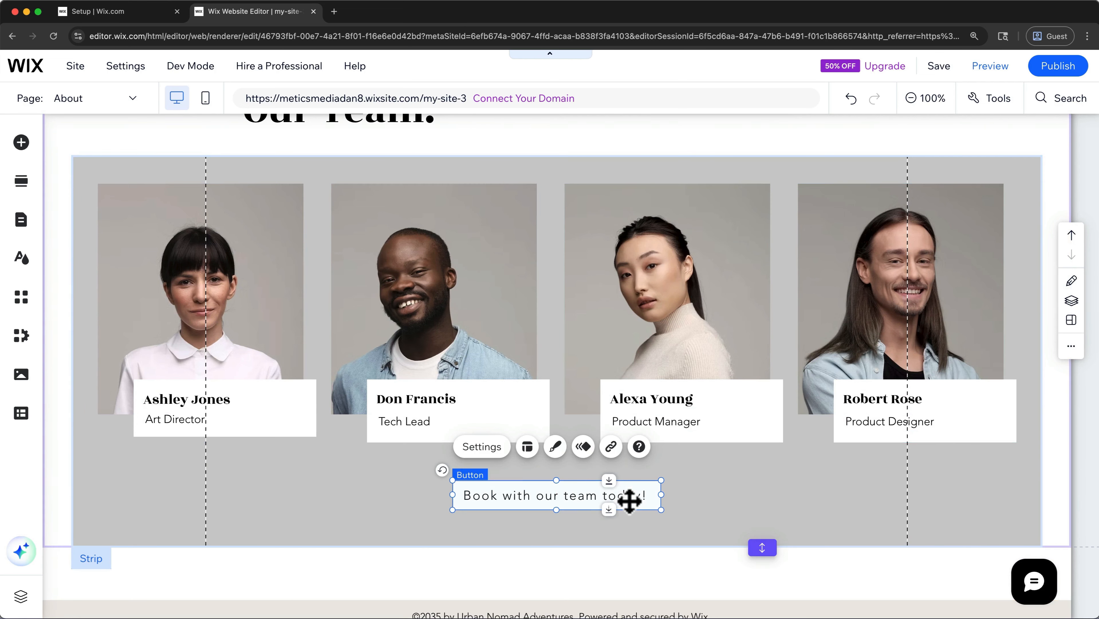
click(931, 99)
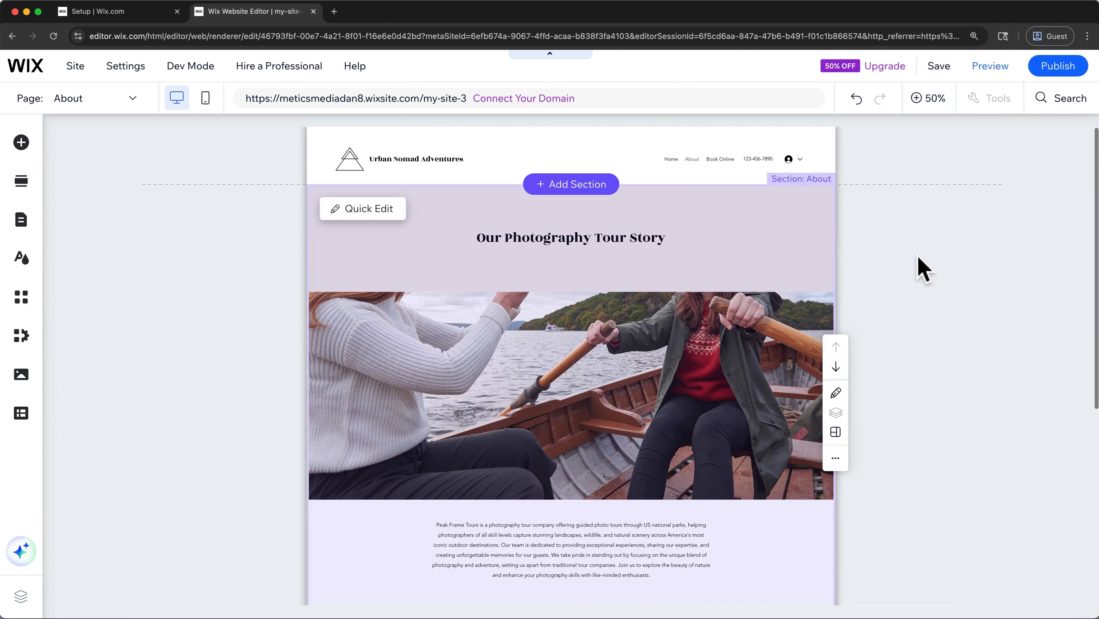
scroll(917, 265, down, 5)
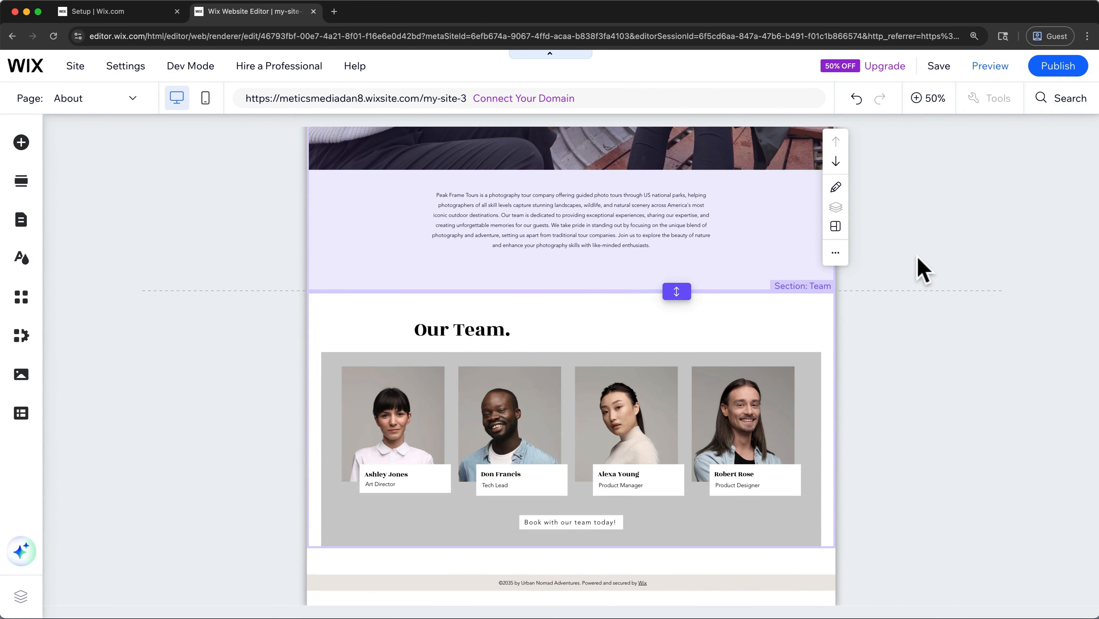
scroll(923, 268, up, 5)
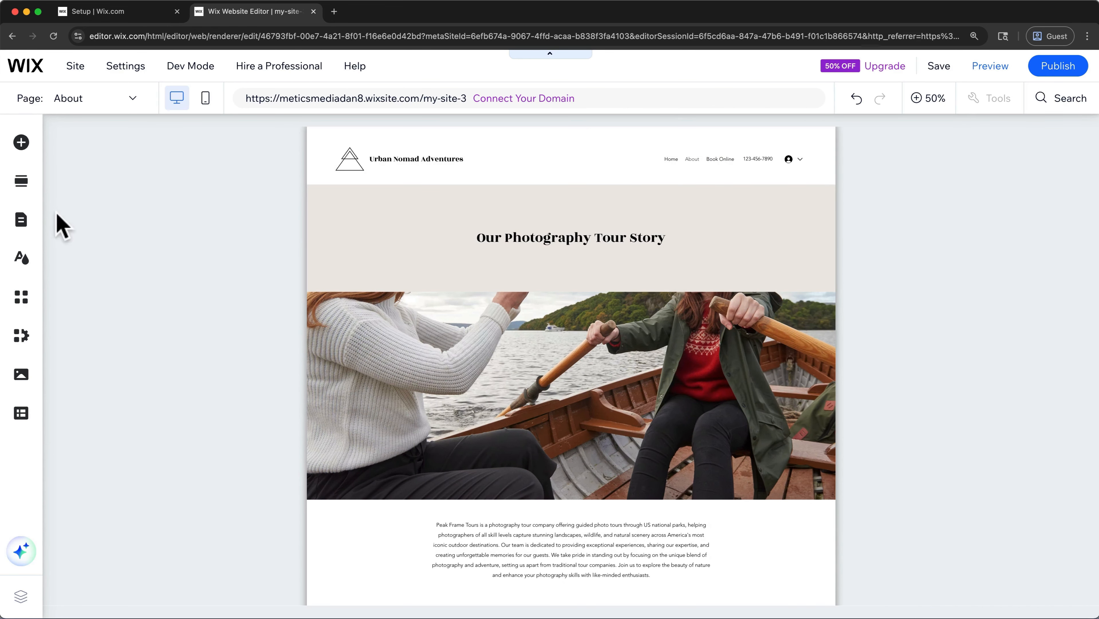
- Hide the Book Online page from the site menu, and show it in the menu again
click(25, 216)
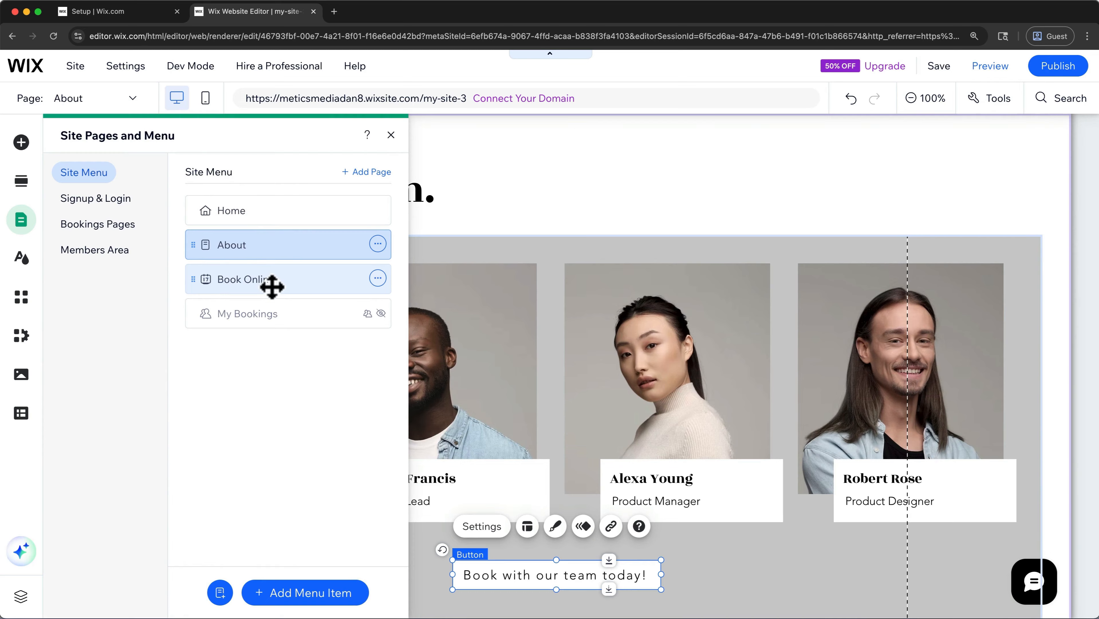
click(377, 278)
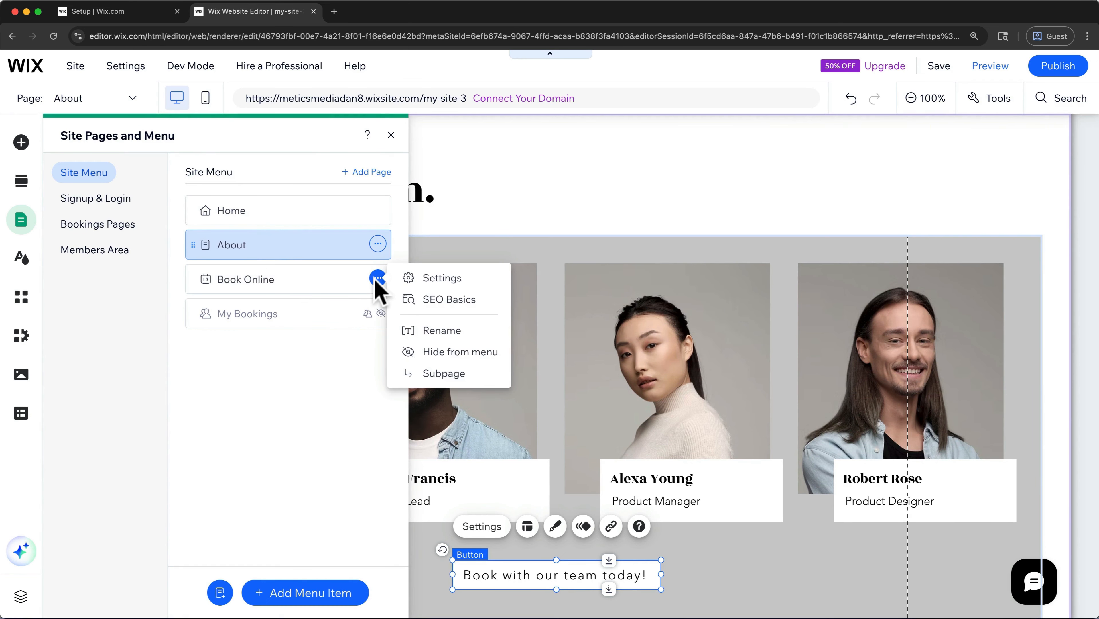
click(430, 352)
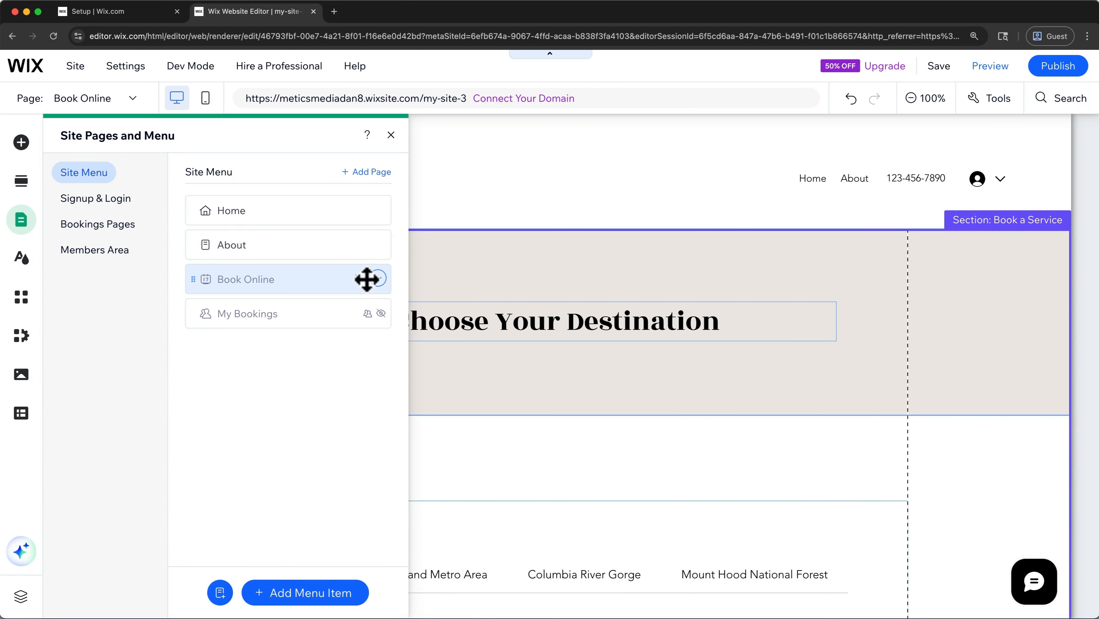
click(378, 278)
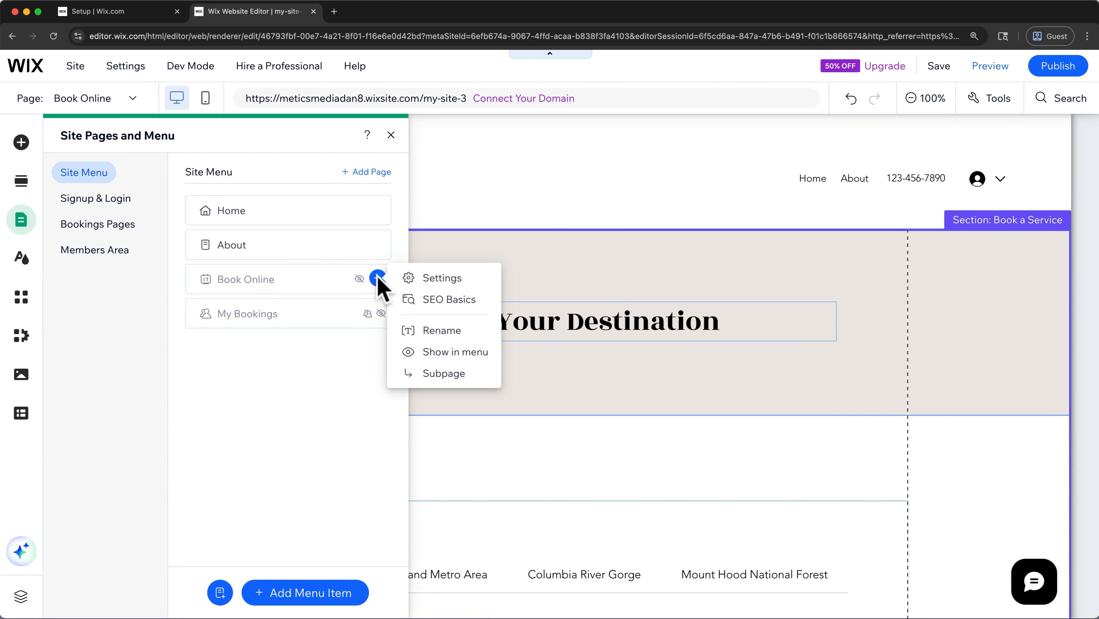
click(419, 352)
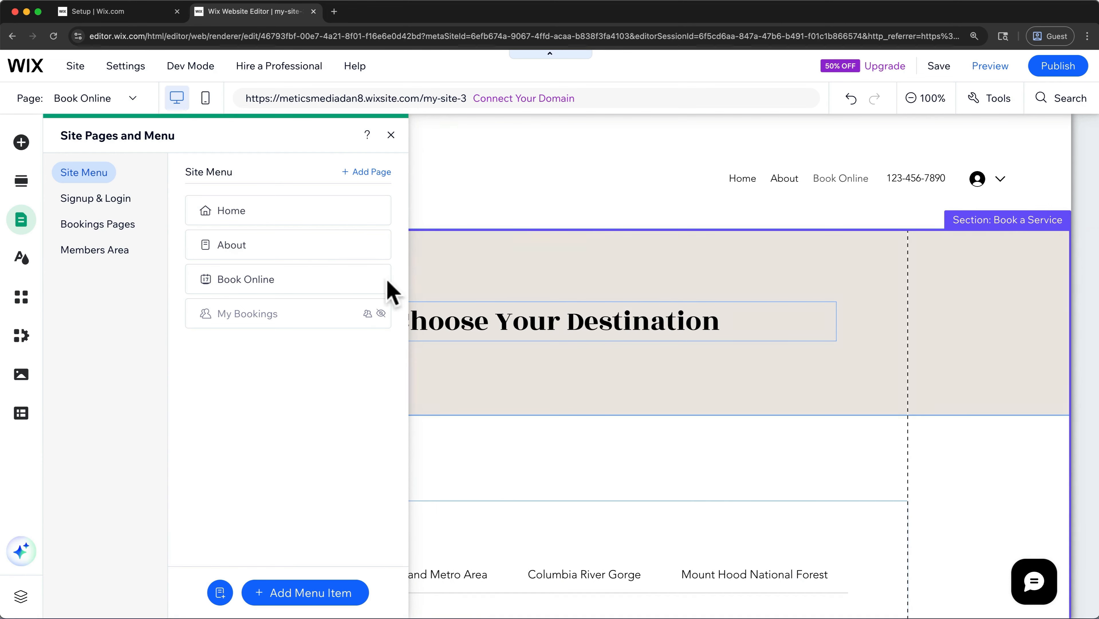
- Browse the About, Services, Projects and Contact page designs, and add a page with the Masonry Projects design
click(370, 173)
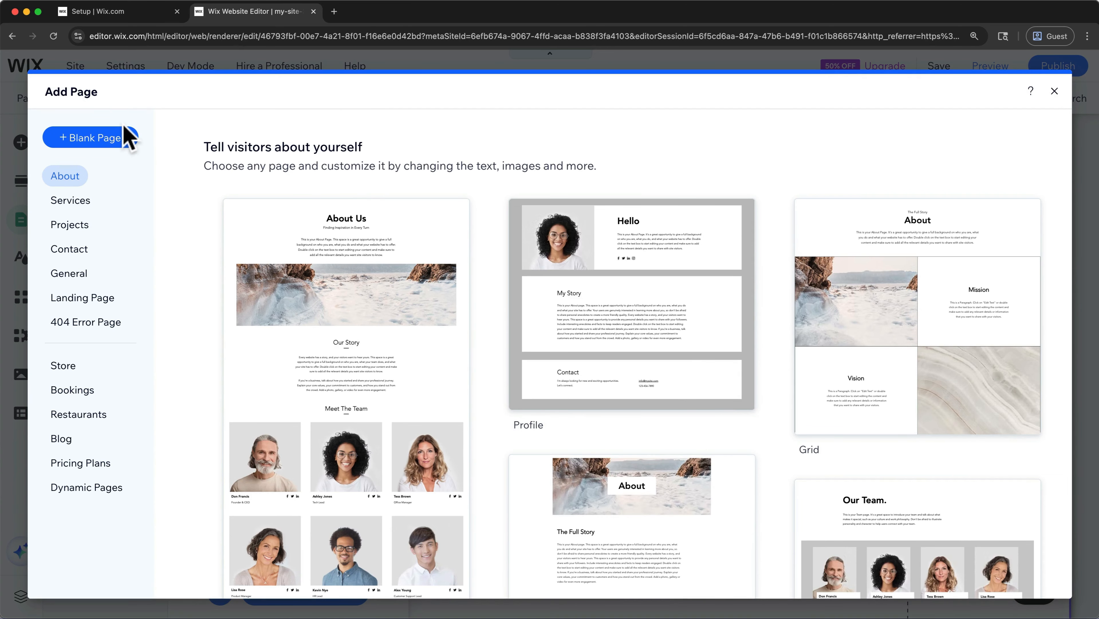
click(71, 200)
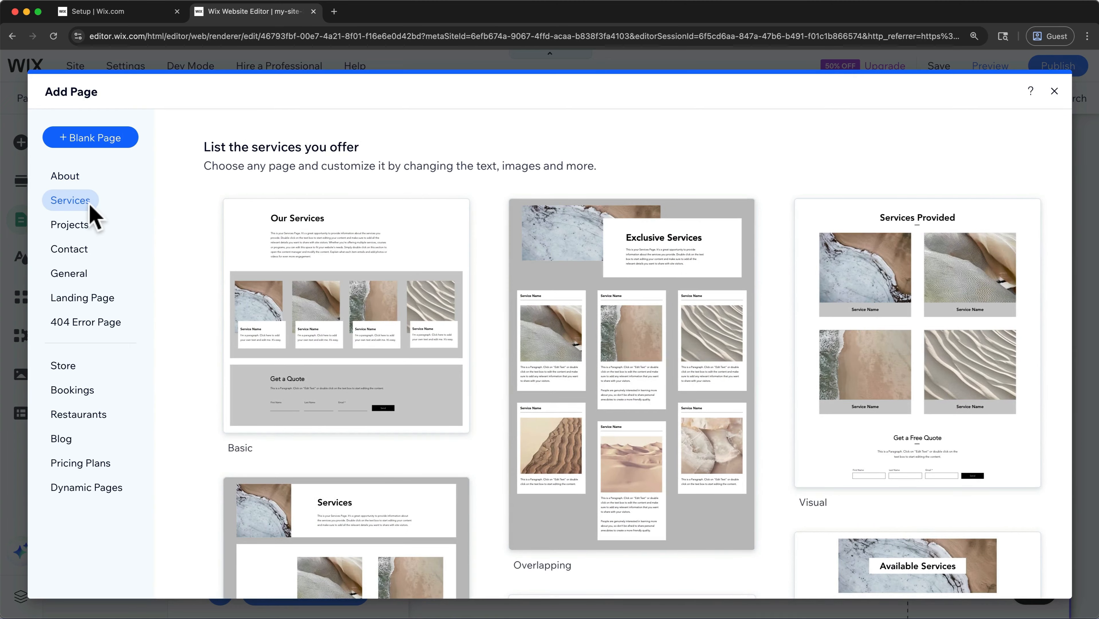
click(86, 226)
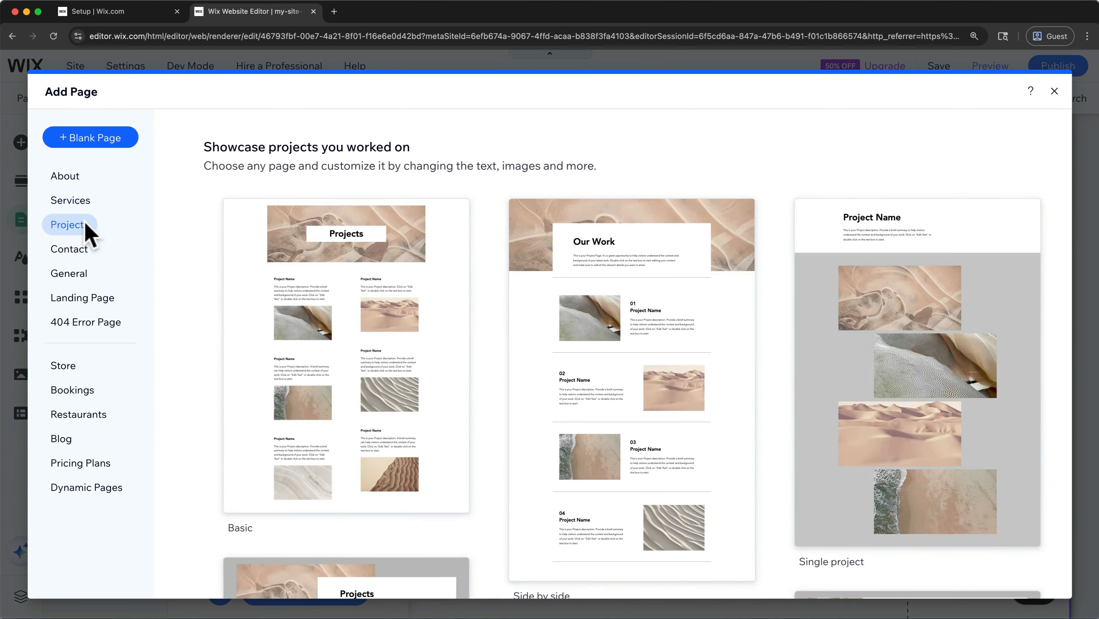
click(80, 255)
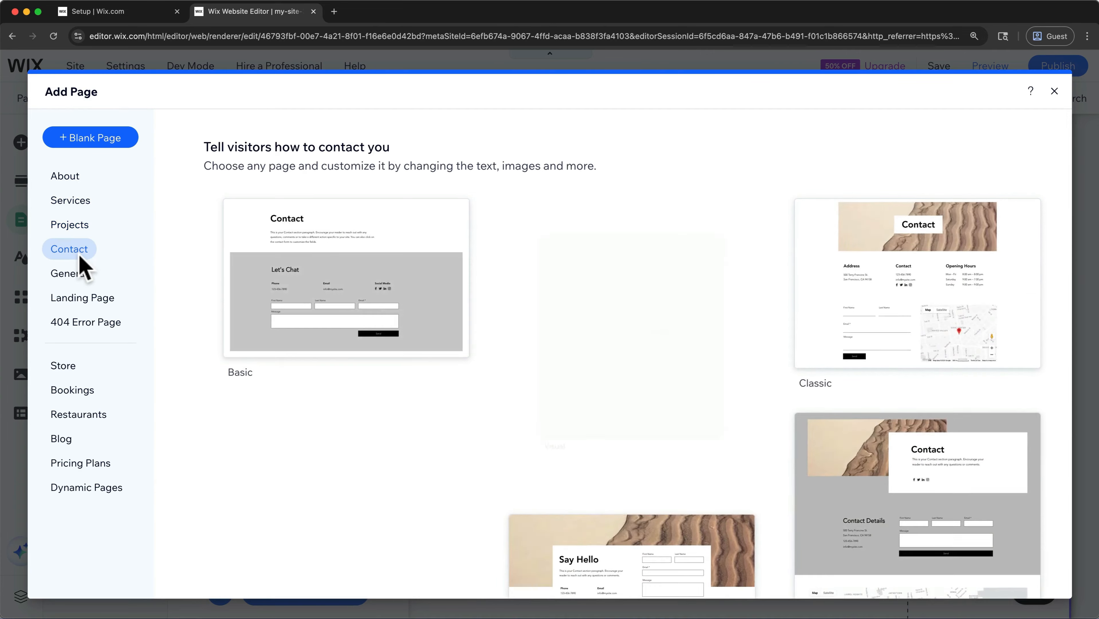
click(86, 227)
scroll(191, 280, down, 5)
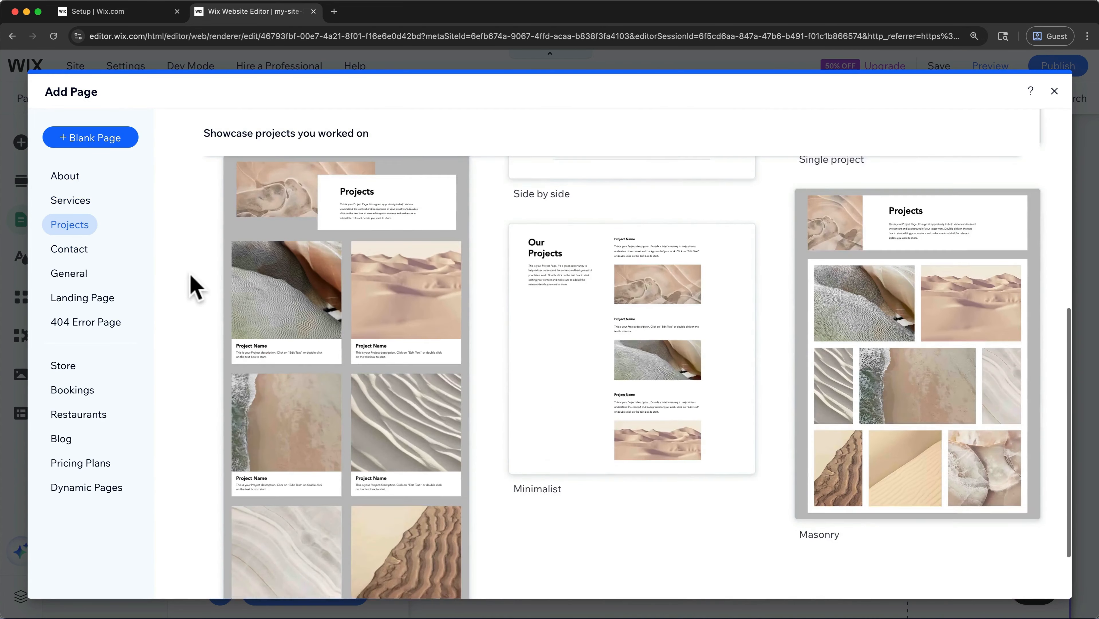
scroll(195, 288, down, 2)
mouse_move(856, 344)
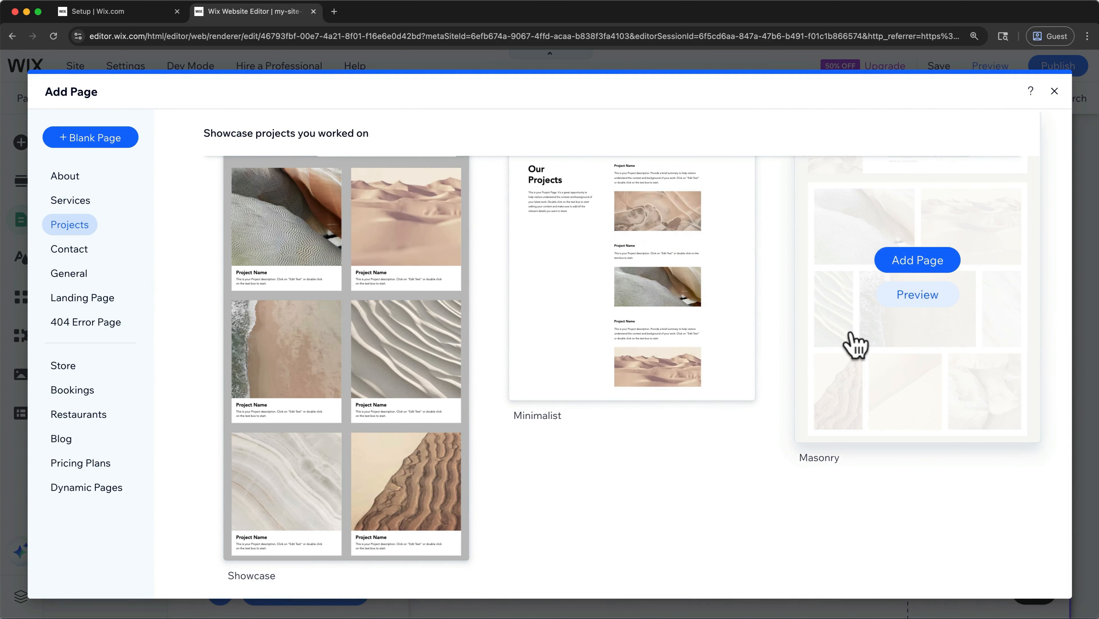
click(895, 271)
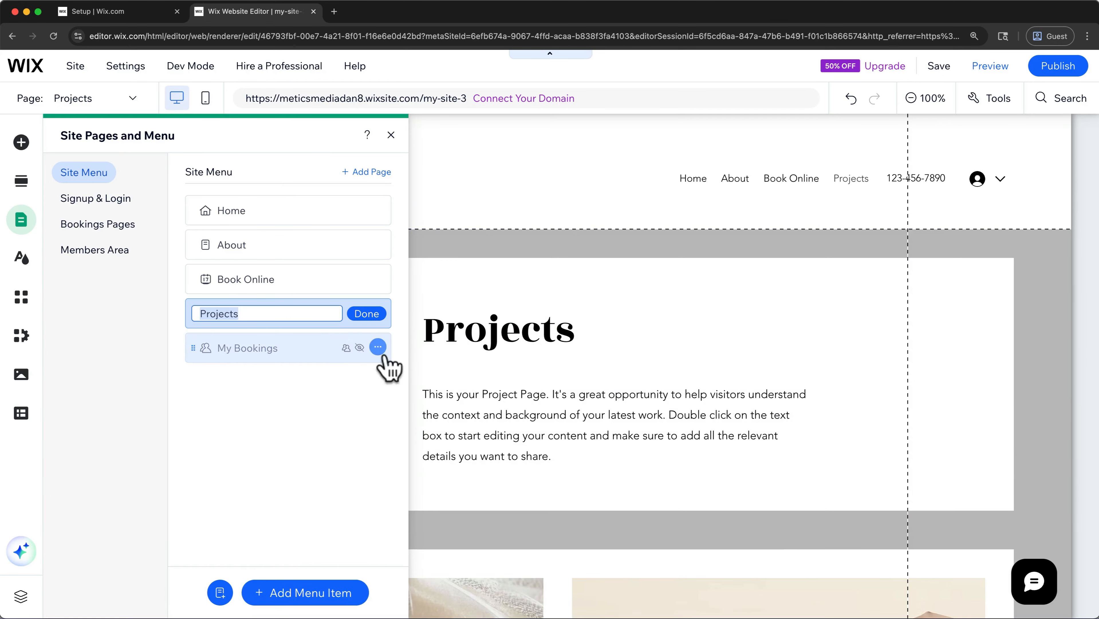
- Name the added Projects page "Showcase" in the site menu
click(324, 313)
double_click(324, 313)
text(Showcase)
click(362, 313)
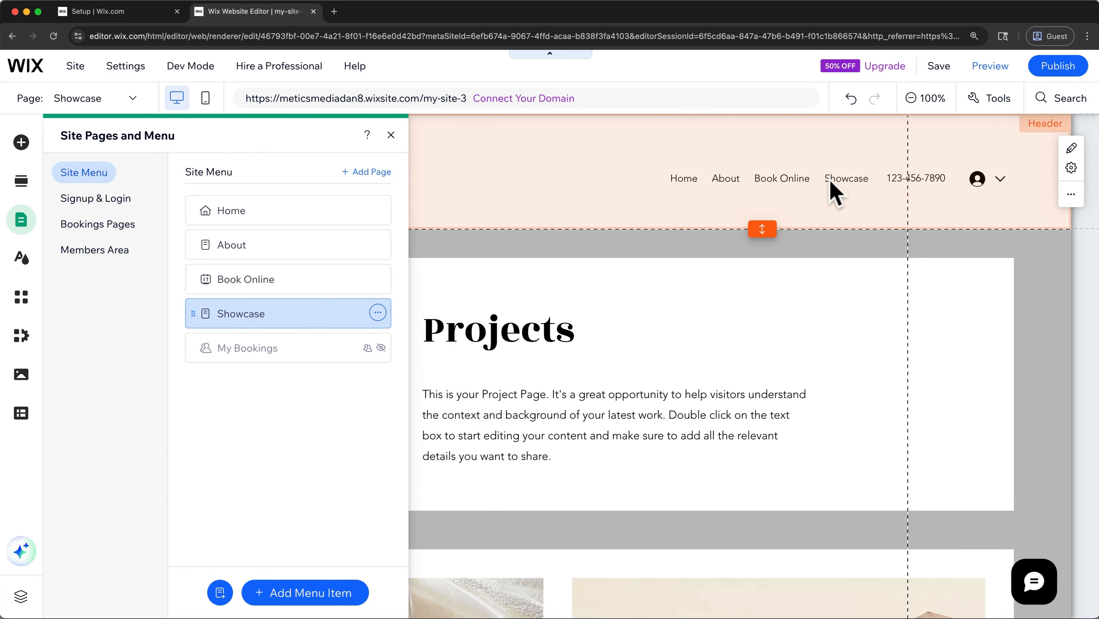
- Delete the Showcase page from the site
click(378, 312)
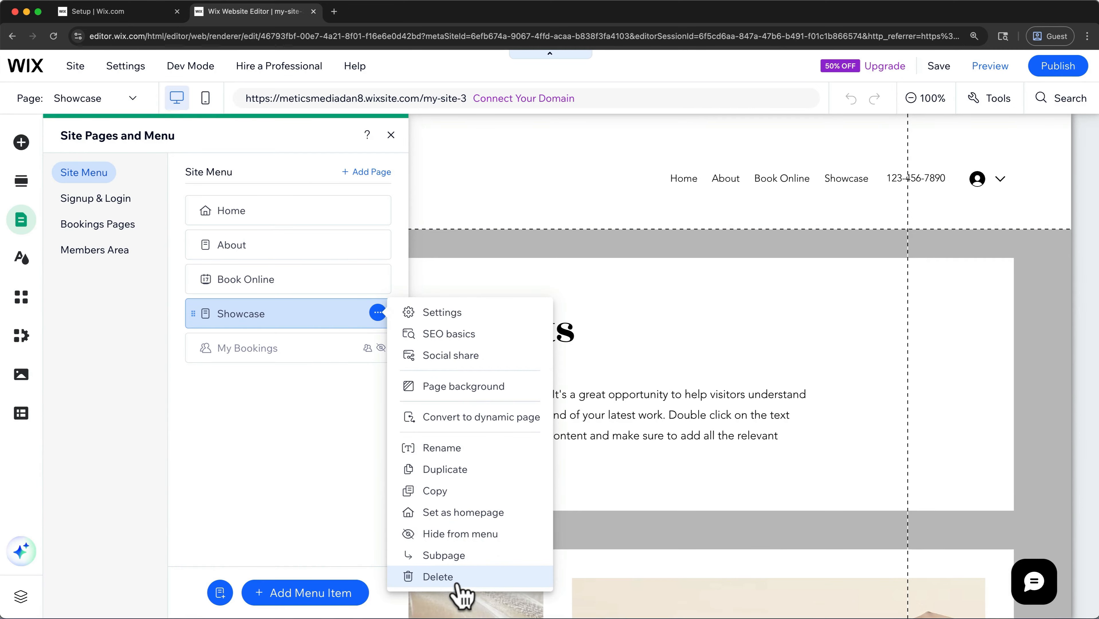
click(437, 576)
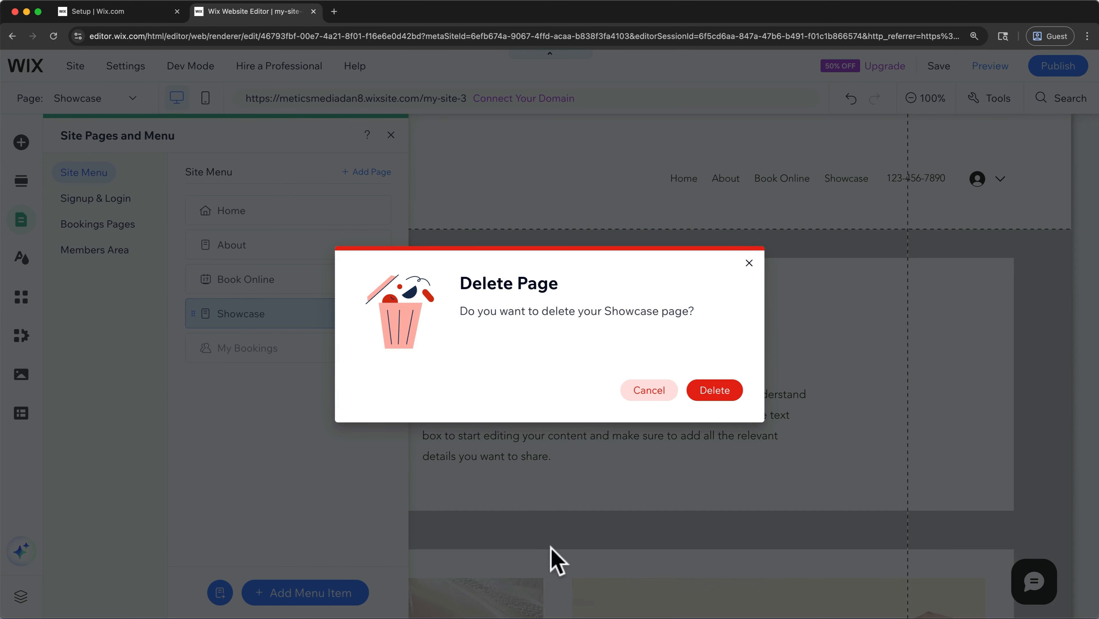
click(712, 396)
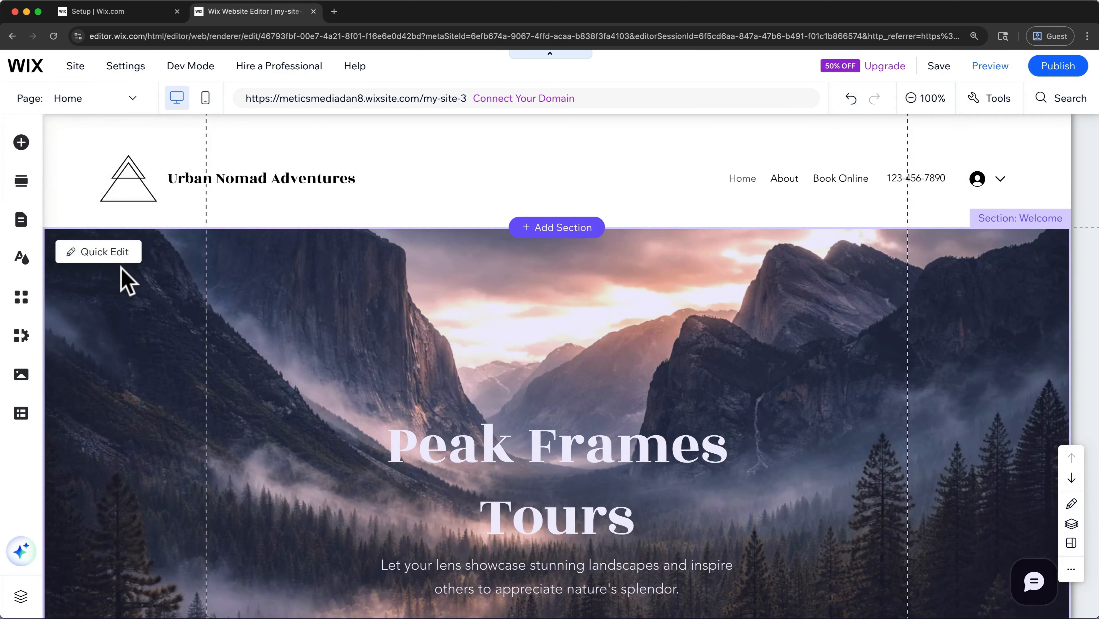
- Open the form in the Home page's Get in Touch section for editing and check its form name setting
scroll(122, 268, down, 15)
scroll(126, 280, down, 15)
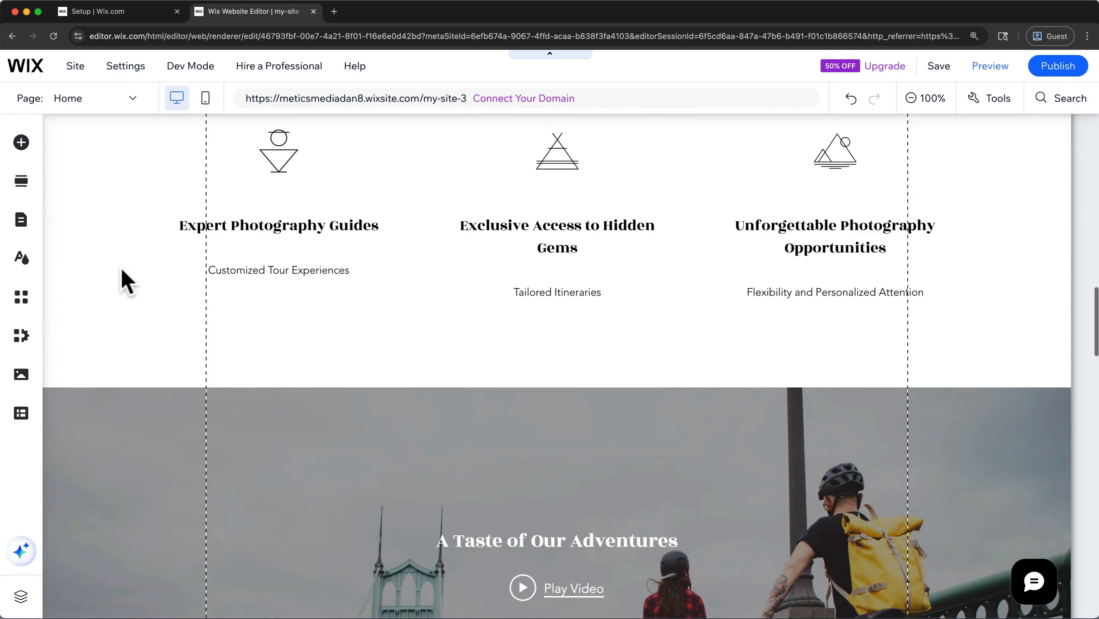
scroll(126, 280, down, 12)
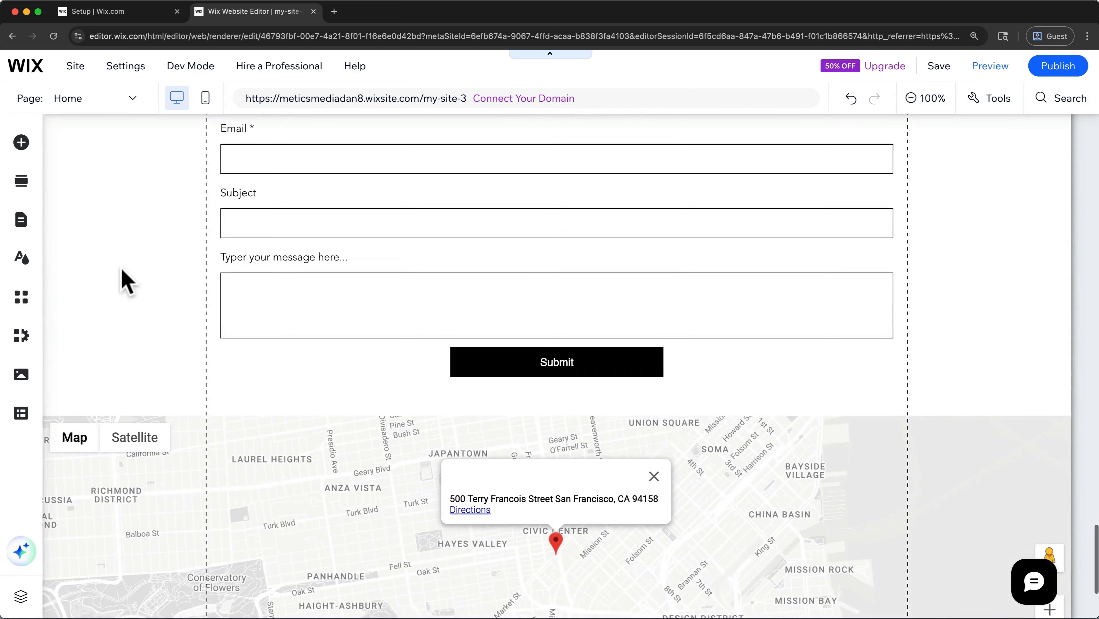
scroll(126, 281, up, 4)
scroll(125, 281, up, 2)
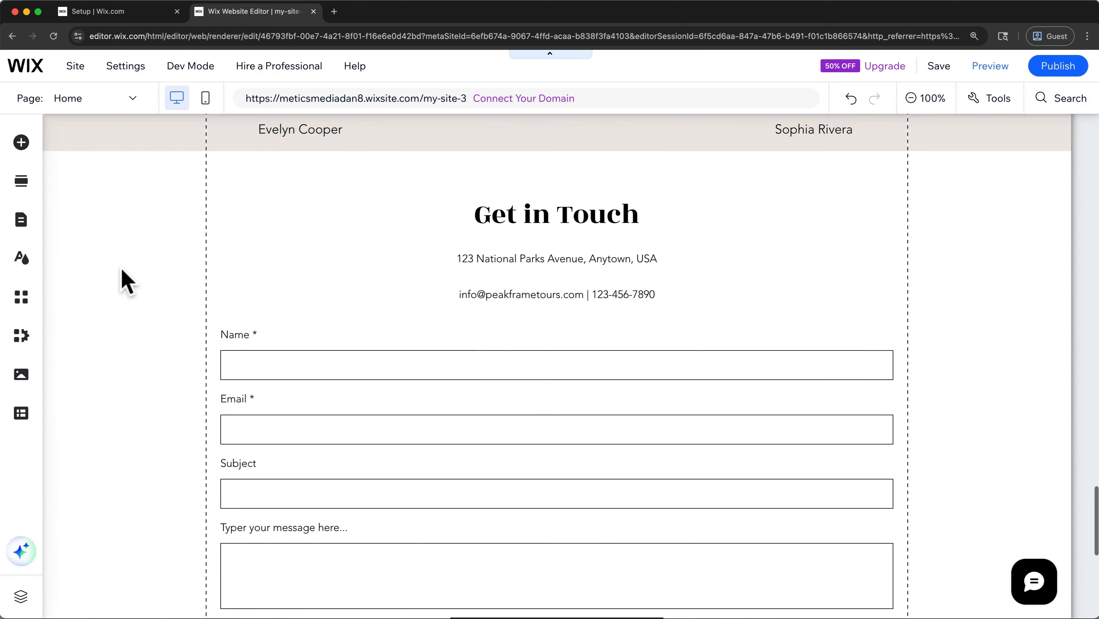
click(233, 240)
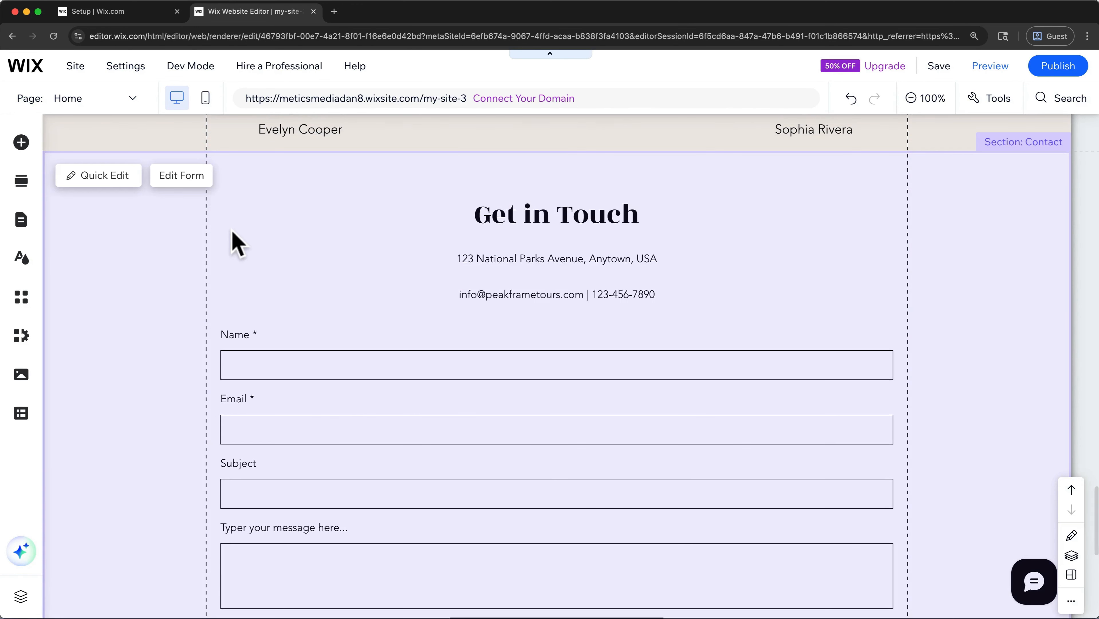
click(177, 185)
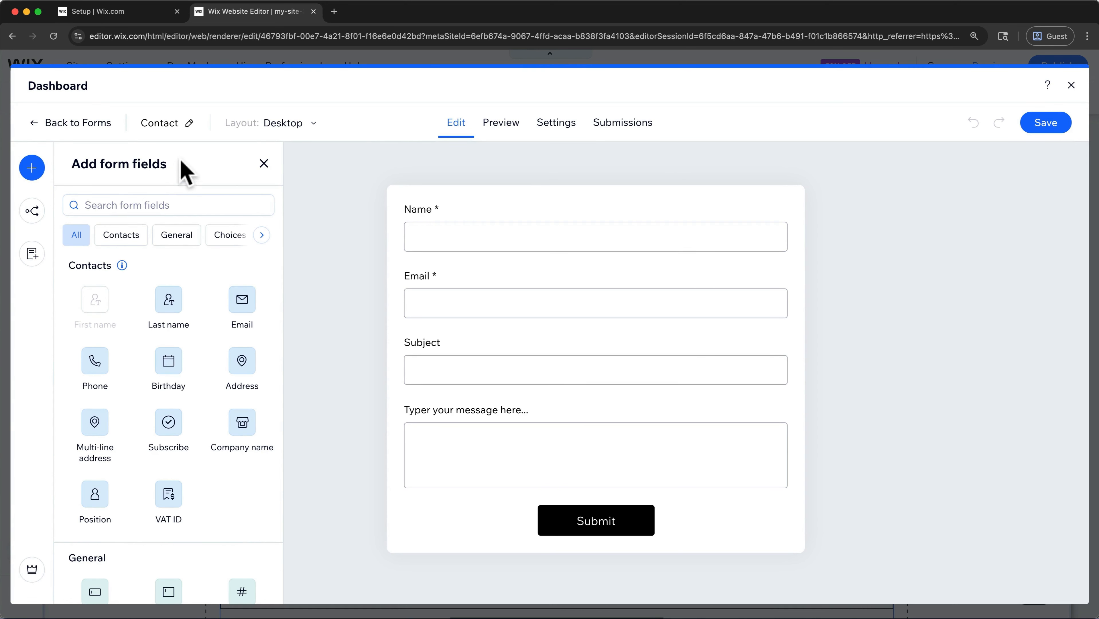
click(192, 122)
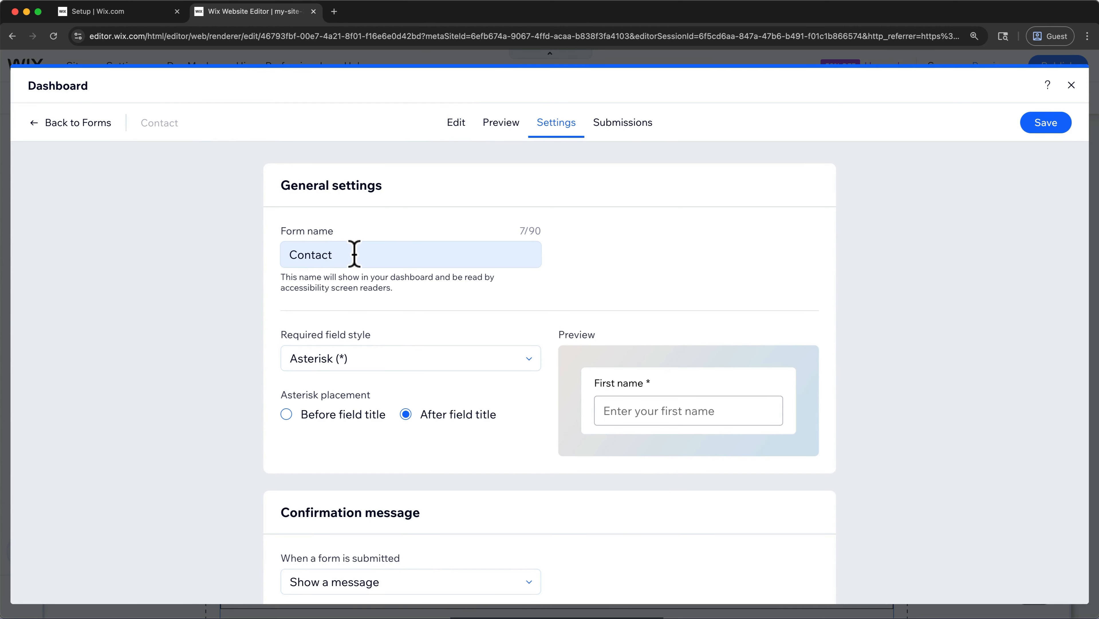
click(457, 126)
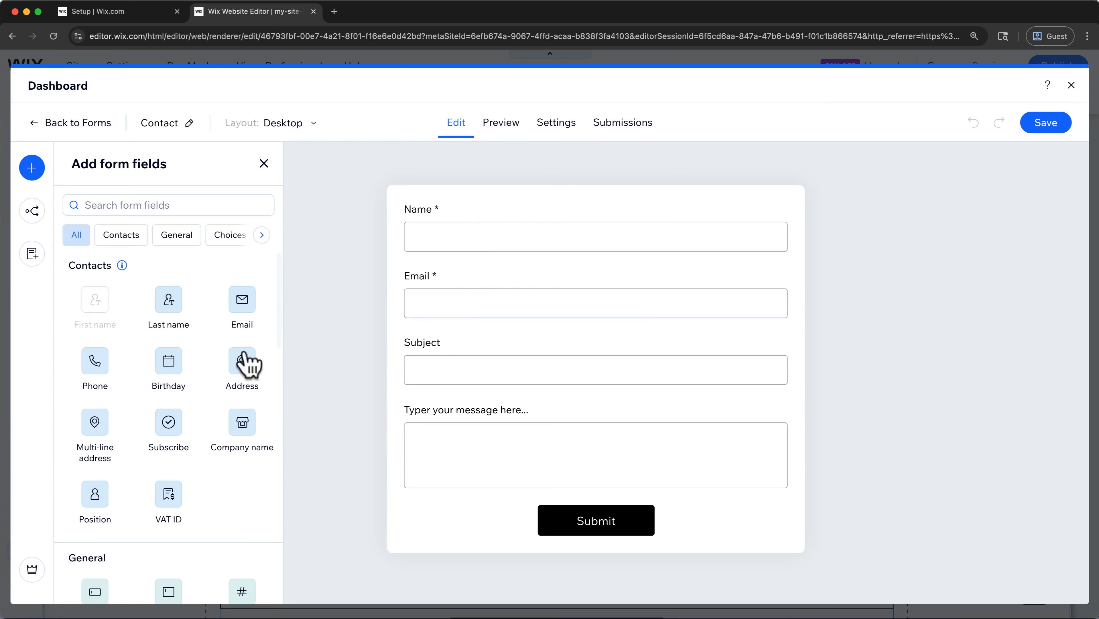
- Add a Phone field between Email and Subject in the contact form, hide it, and show it again
drag(103, 363, 427, 328)
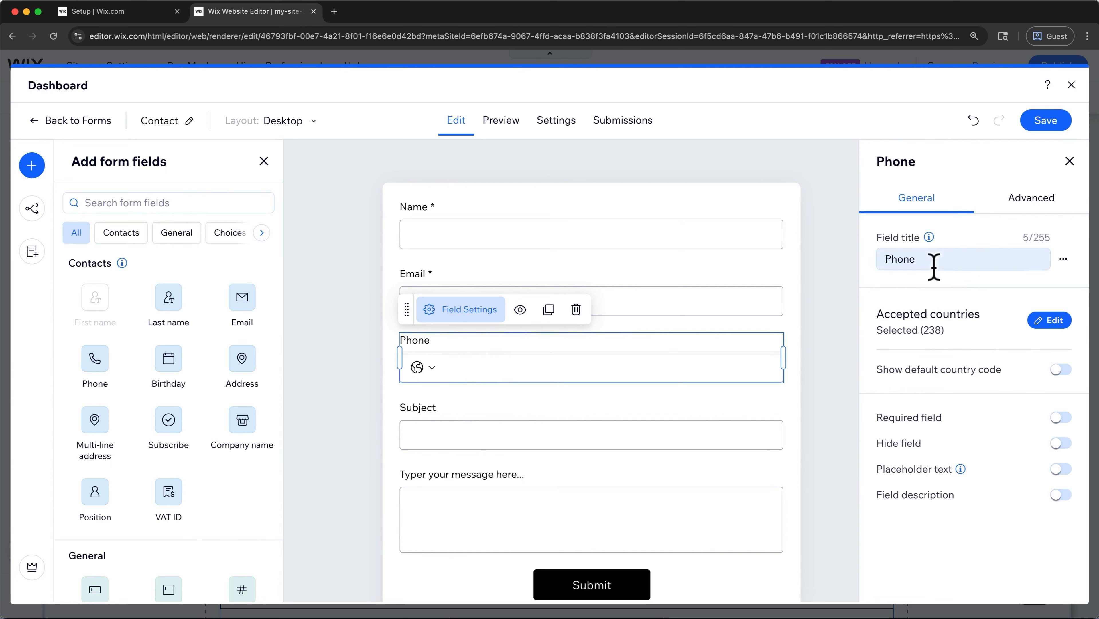
click(520, 309)
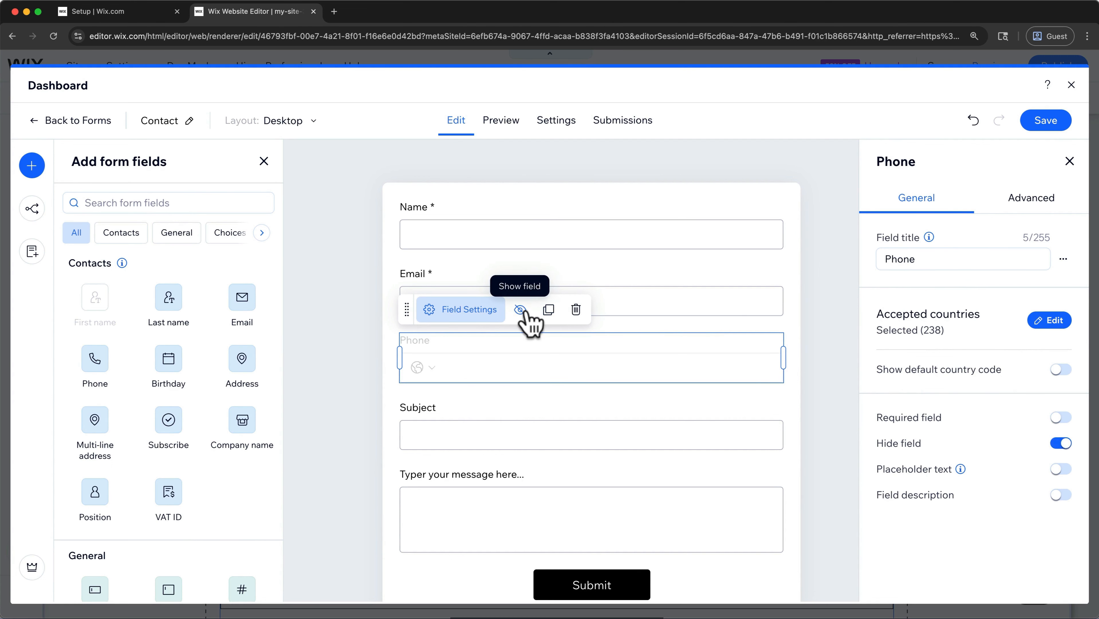
click(520, 309)
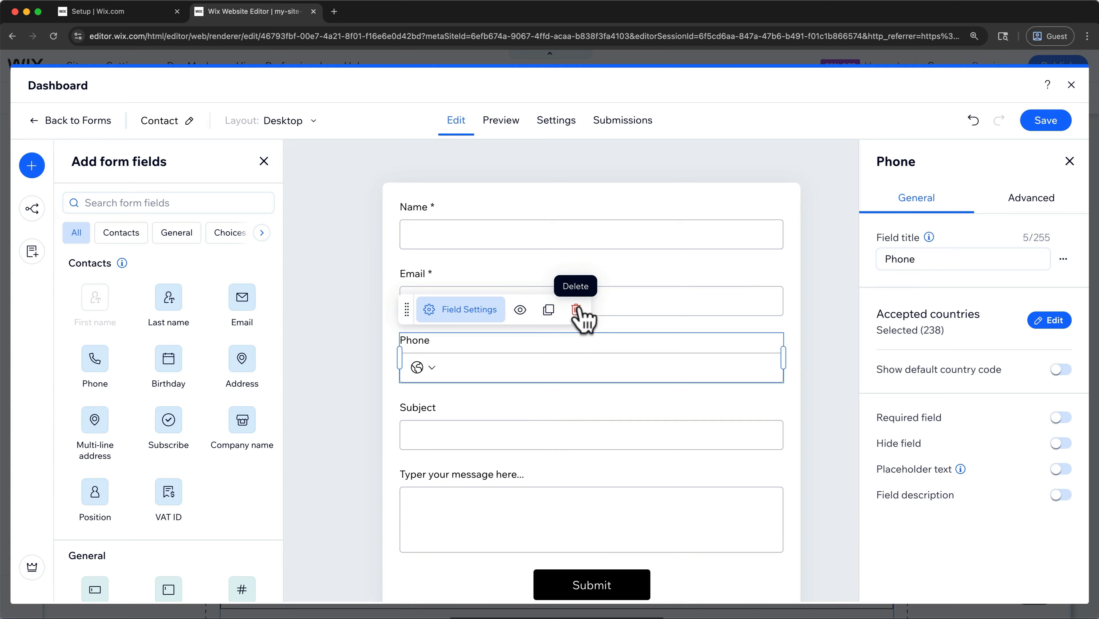
- Make the Phone field required and give it placeholder text showing a sample phone number format
mouse_move(960, 469)
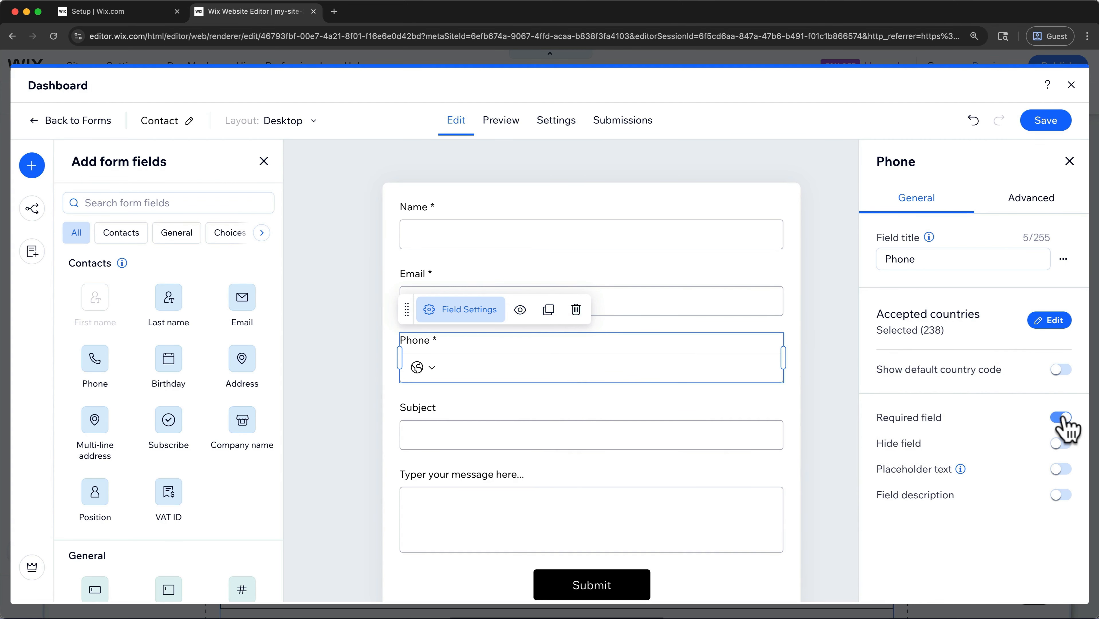
click(1061, 468)
text(555-555-5555)
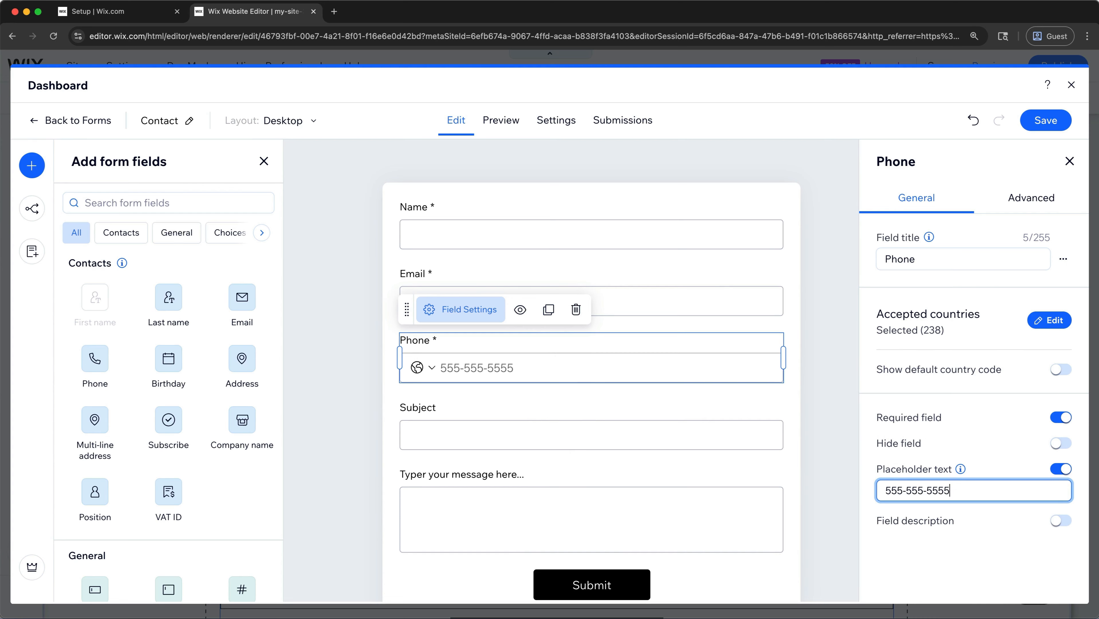
click(1050, 554)
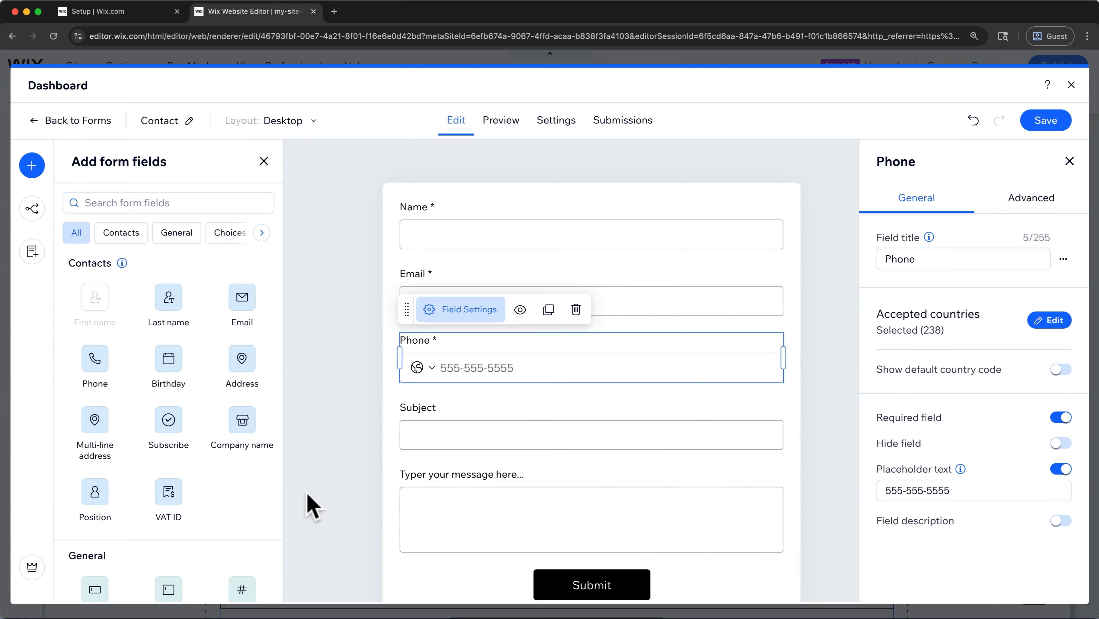
- Browse the further form field types, such as choices and dates, and save the contact form
scroll(246, 503, down, 5)
scroll(245, 502, down, 5)
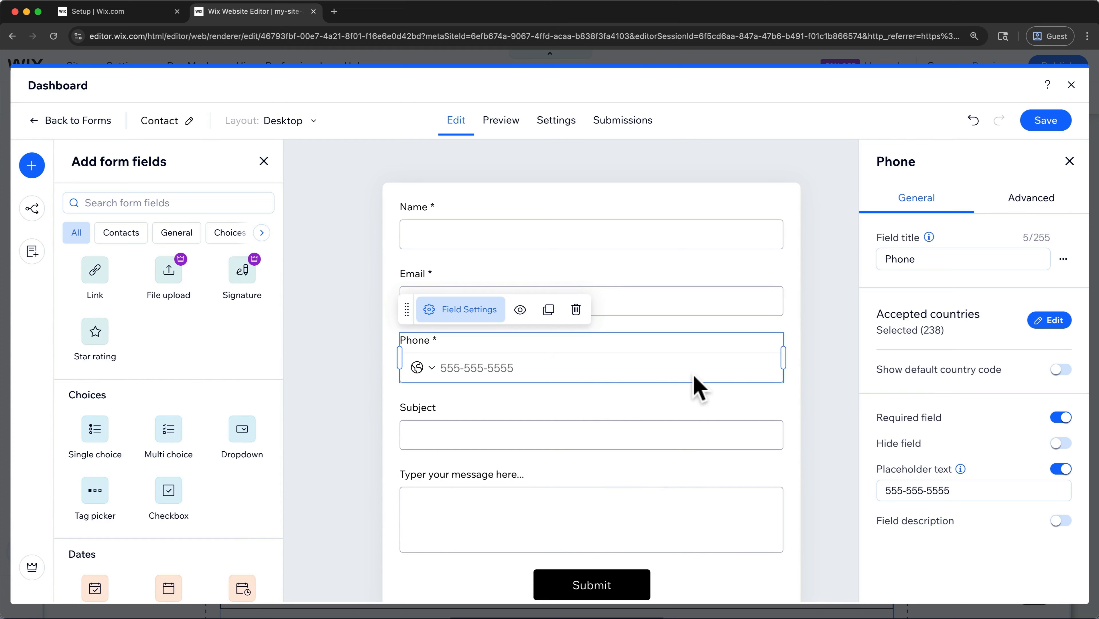
click(1035, 120)
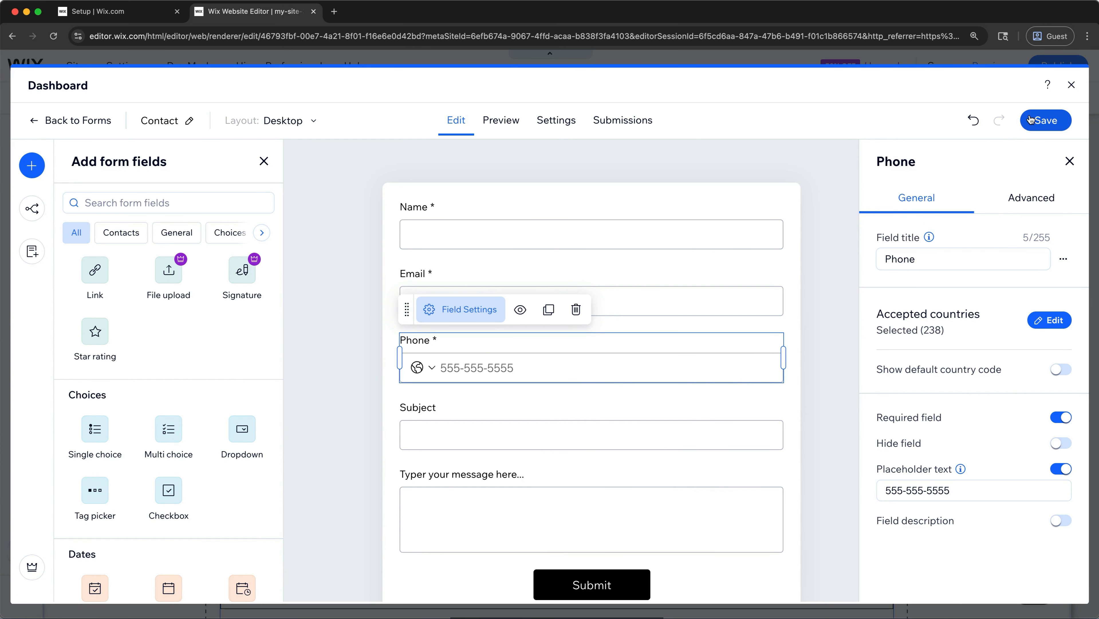
- Review the contact form's preview, general and confirmation message settings, and submissions, and return to the page editor
click(517, 126)
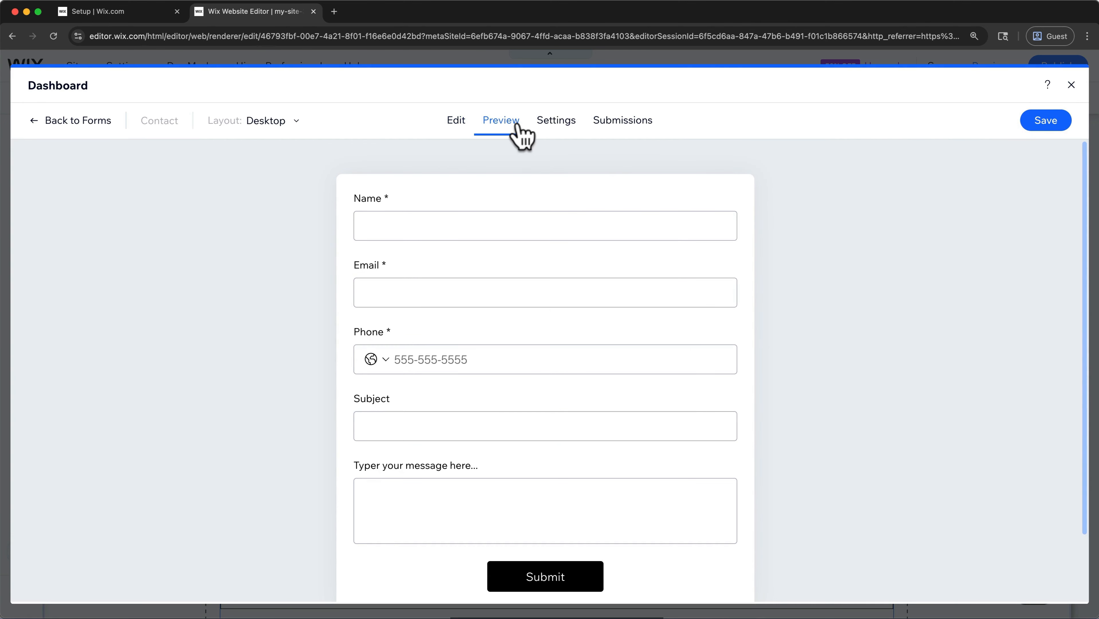
scroll(523, 226, down, 3)
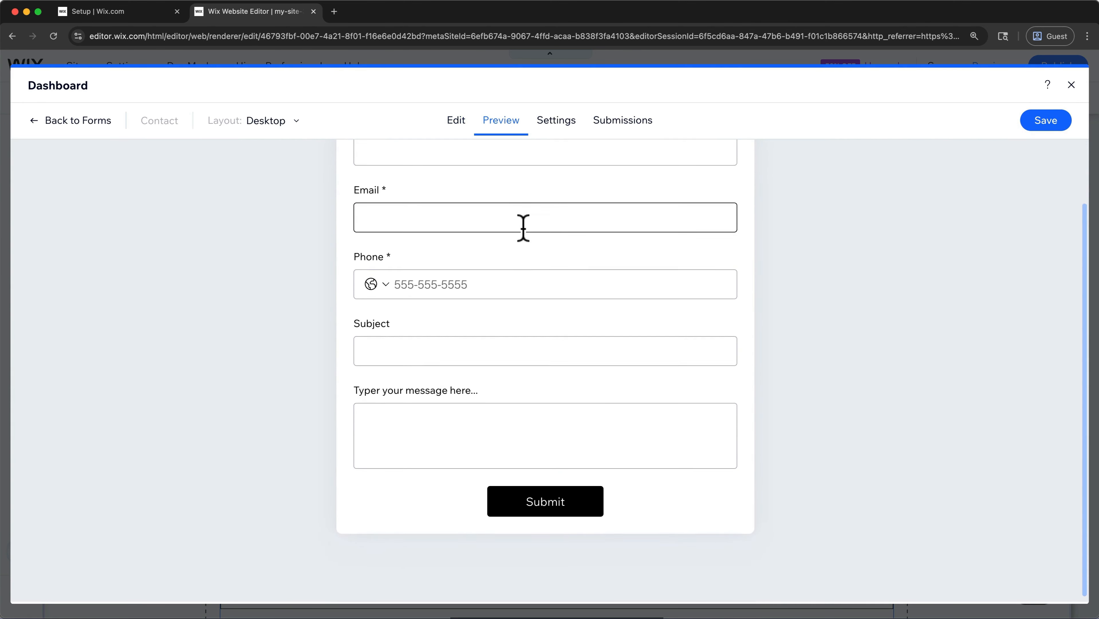
scroll(523, 226, up, 3)
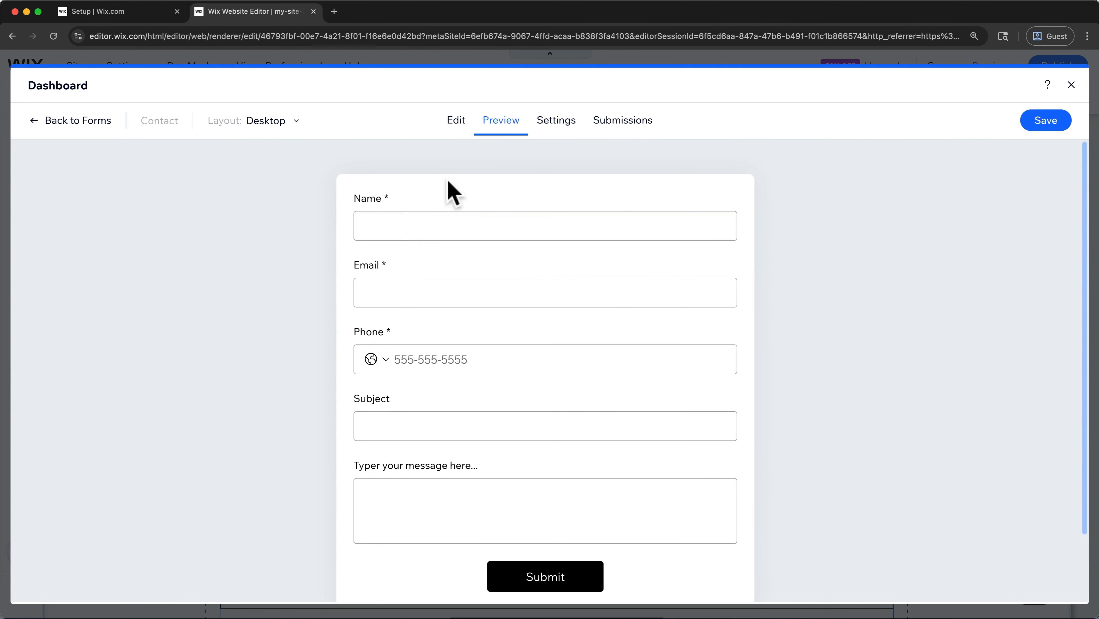
click(562, 122)
scroll(566, 176, down, 5)
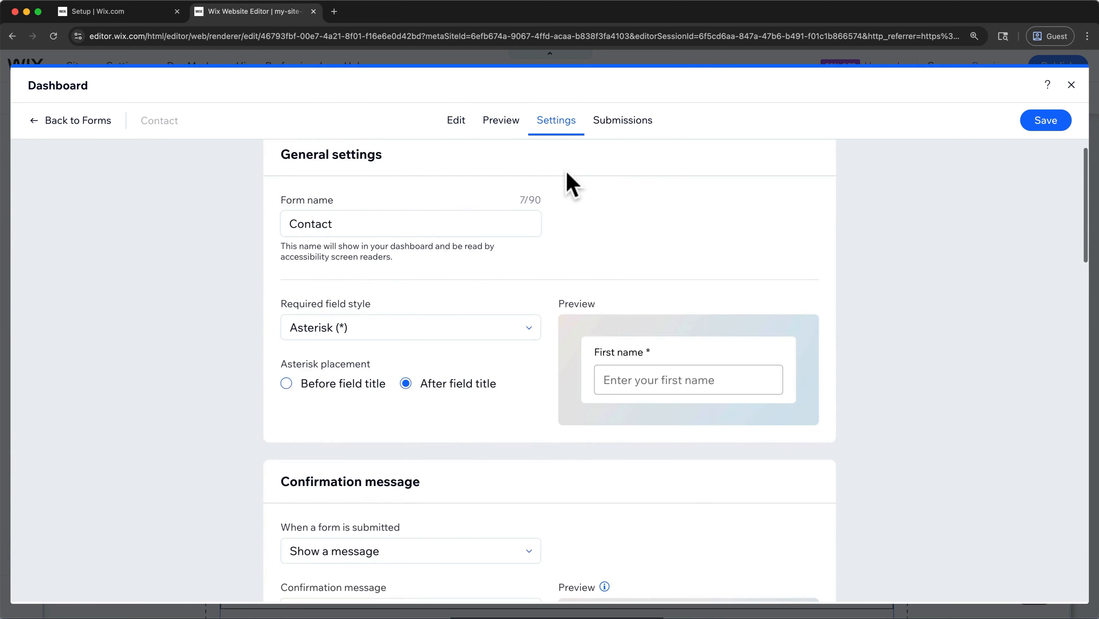
scroll(567, 173, down, 6)
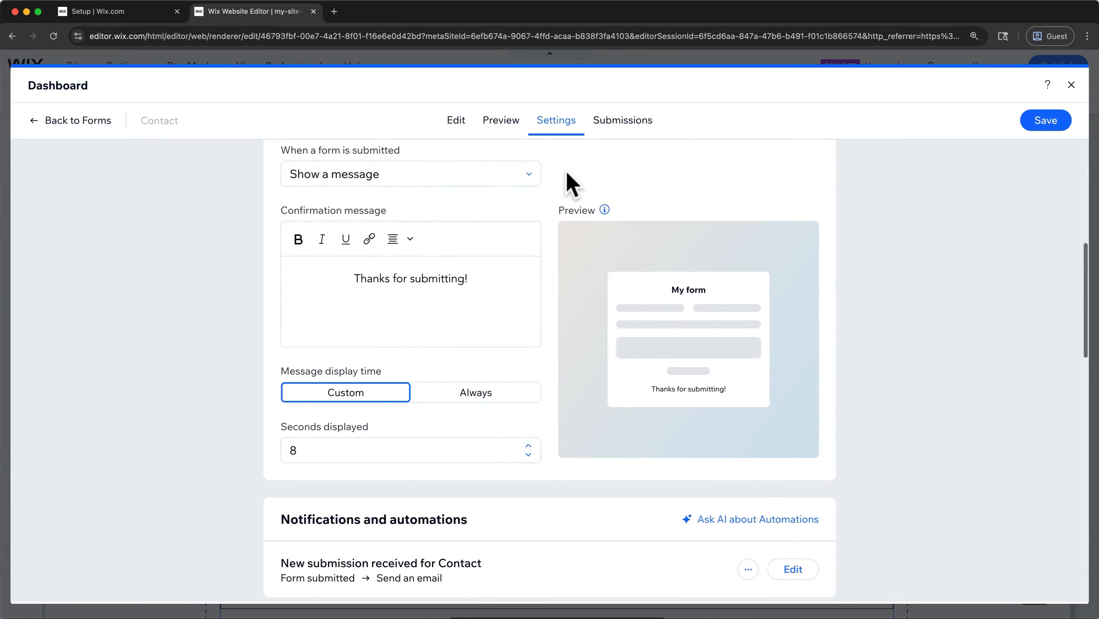
click(632, 119)
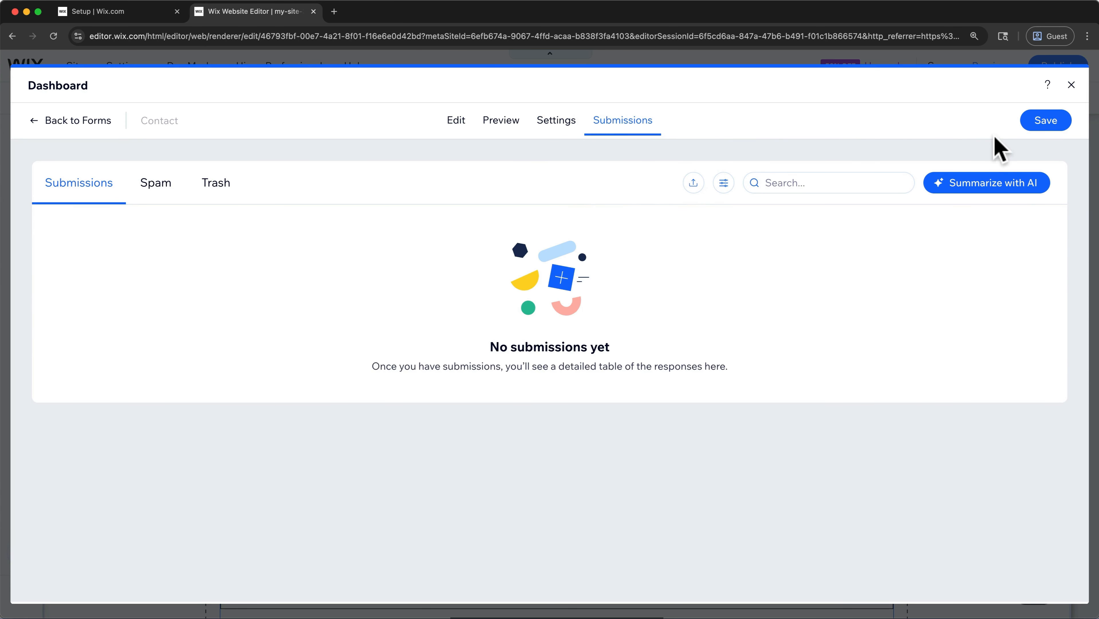
click(1071, 85)
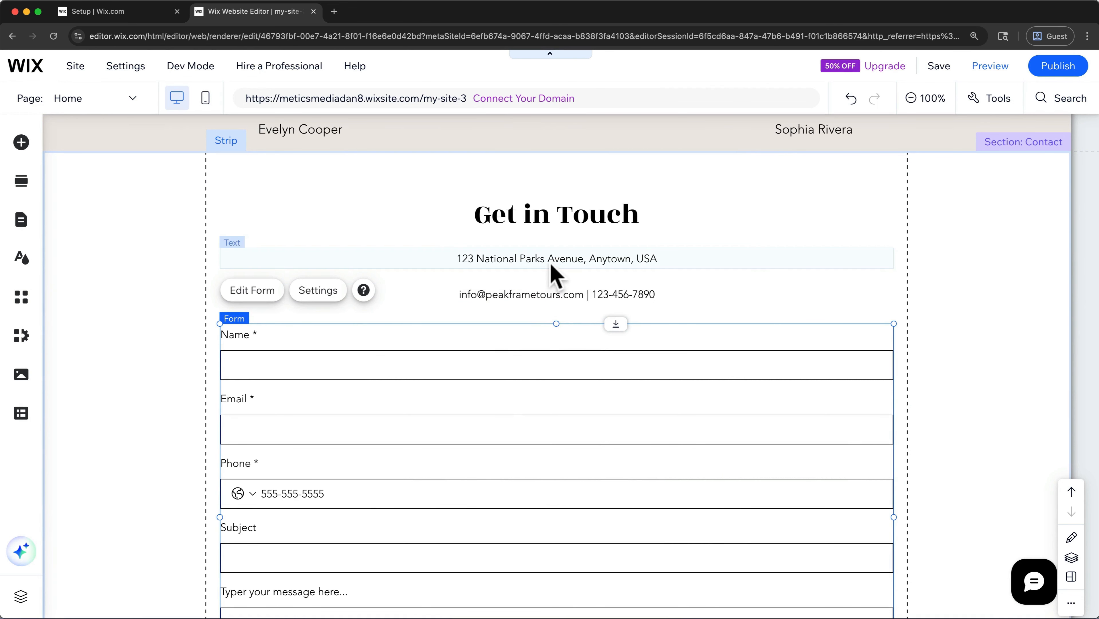
- Examine the Layout, Design and Manage options in the settings of the Get in Touch form
click(560, 222)
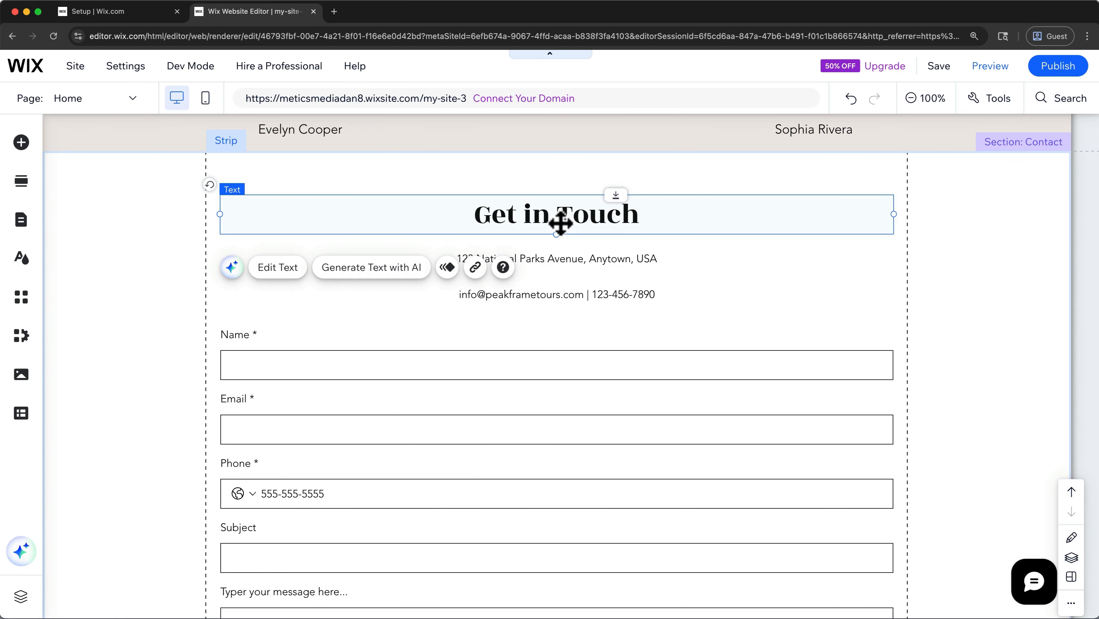
click(428, 330)
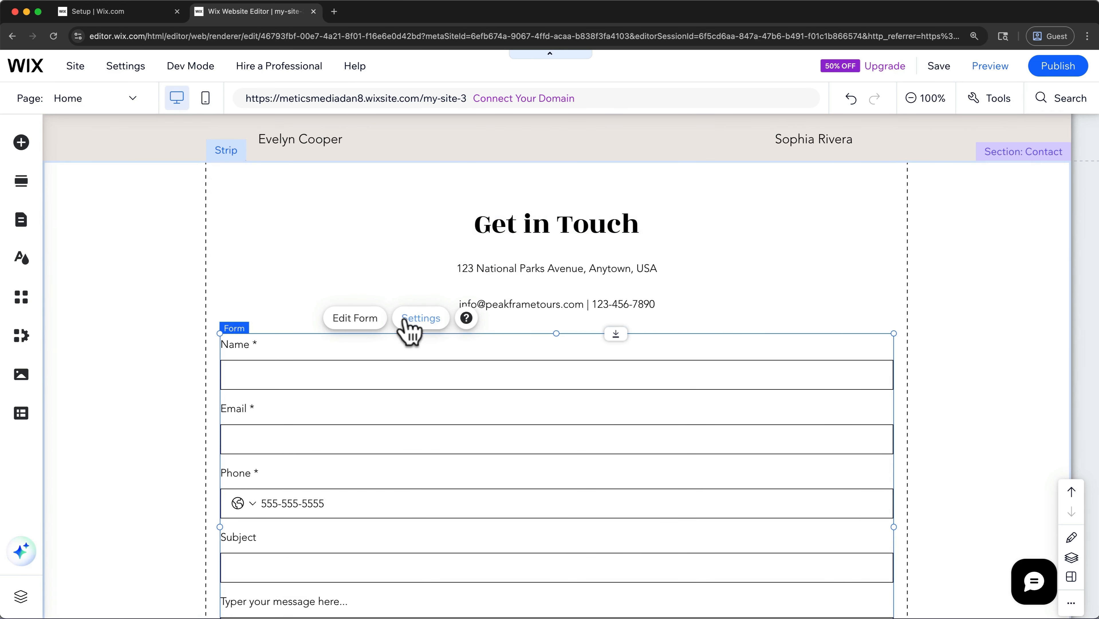
click(429, 320)
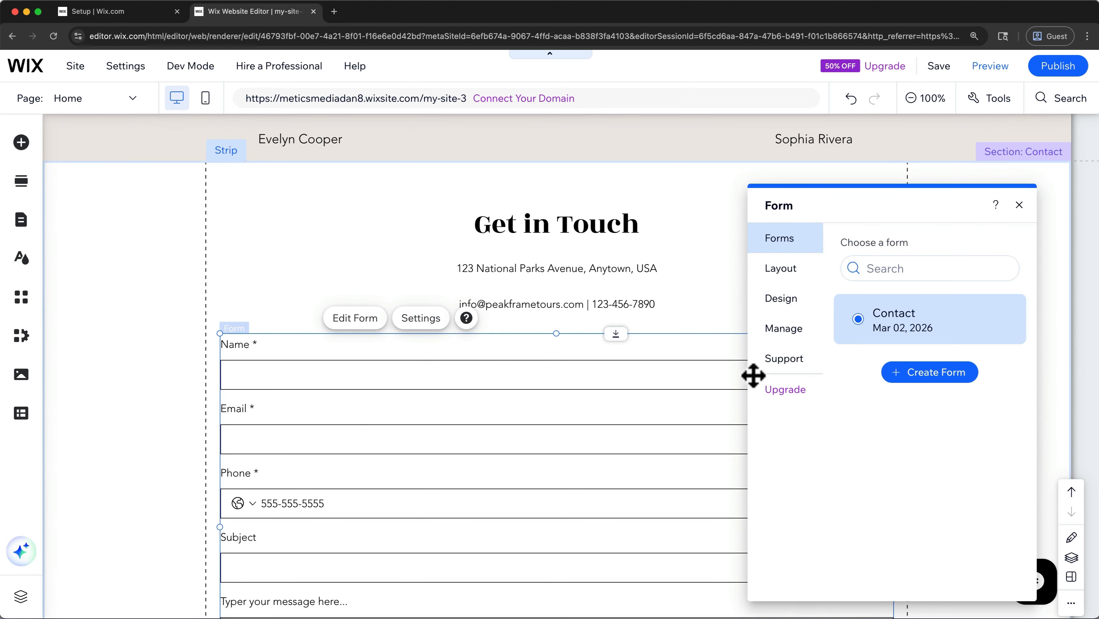
click(785, 274)
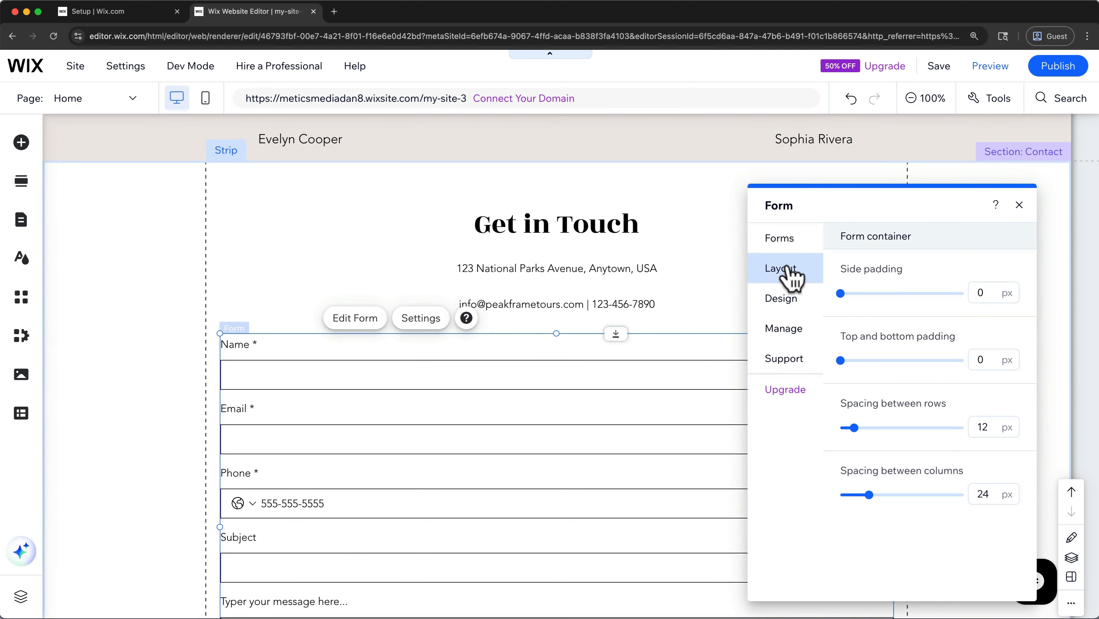
click(791, 304)
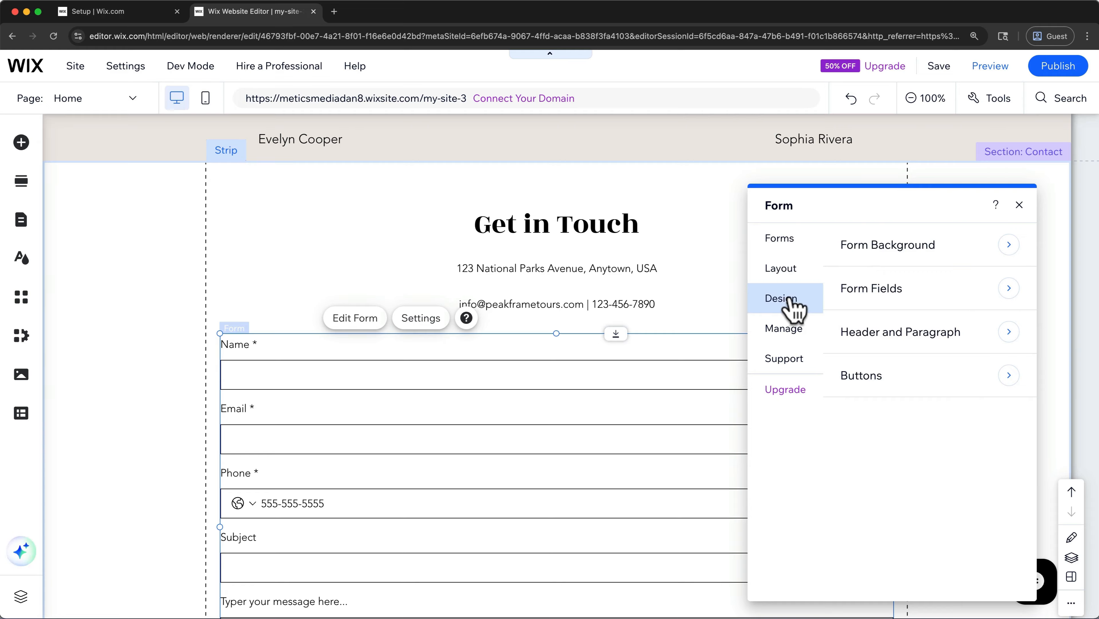
click(806, 329)
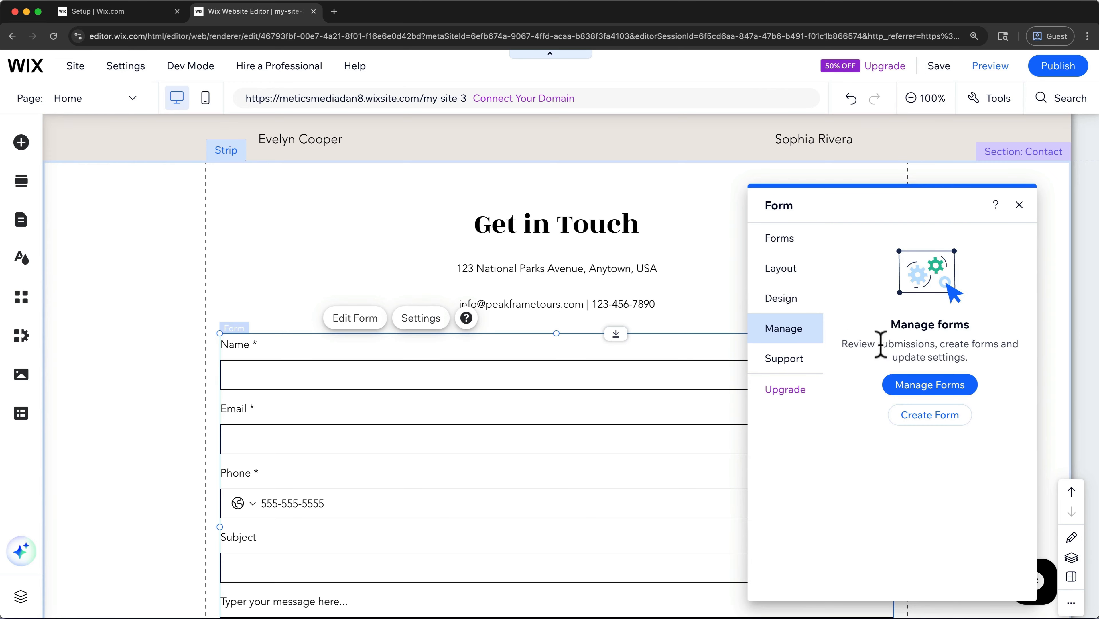
- Open the forms overview, view the submissions of the Contact form, and return to the page editor
click(912, 385)
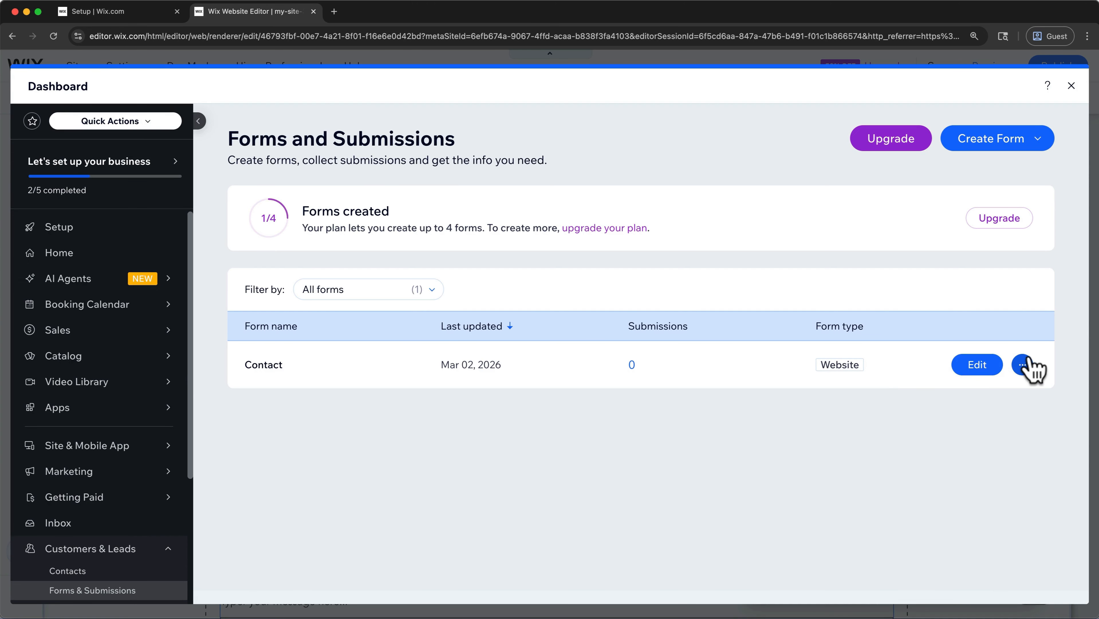
click(1025, 364)
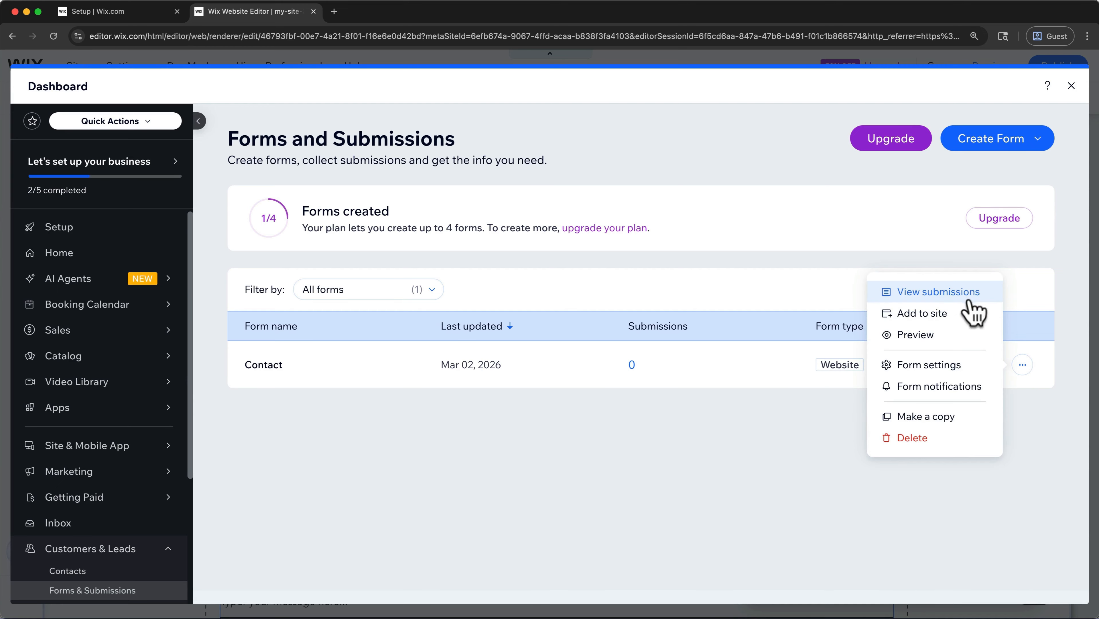
click(909, 295)
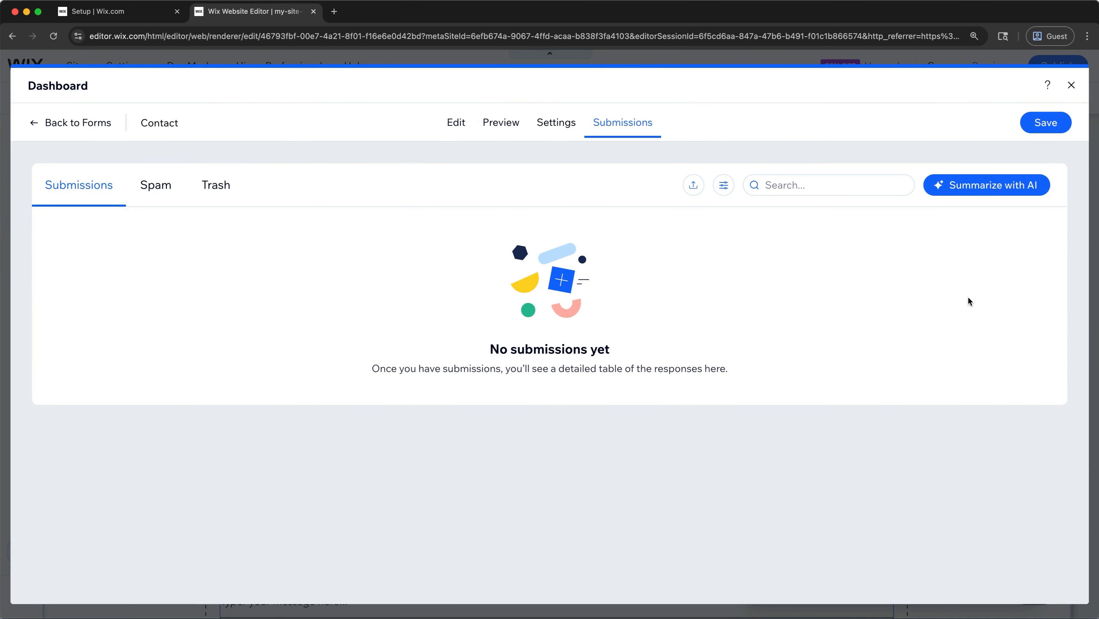
click(1071, 84)
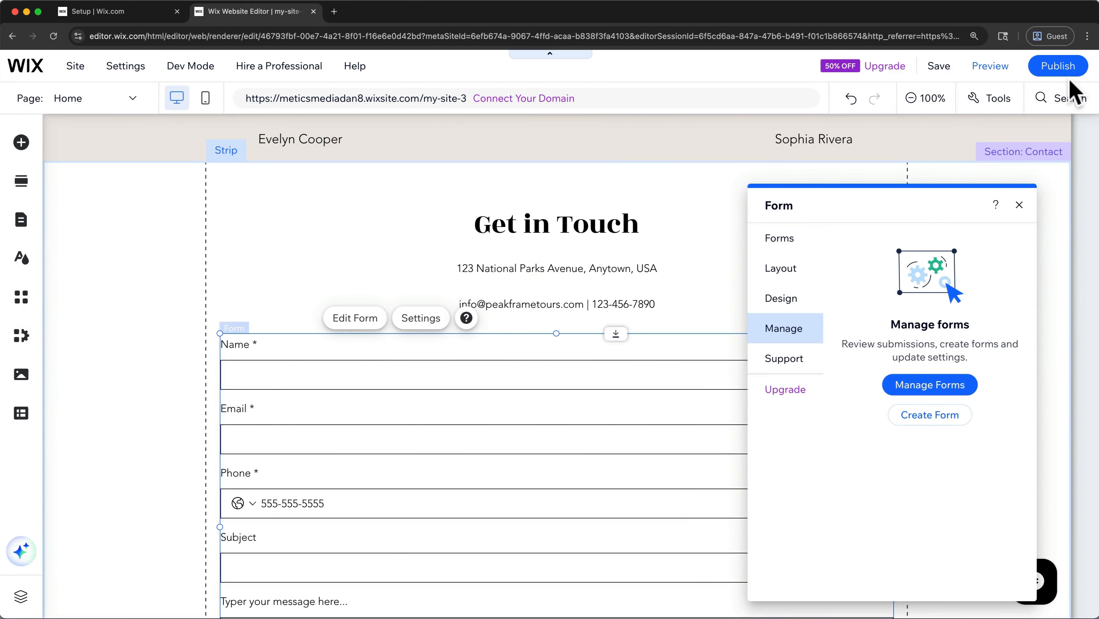
- Close the form settings and browse the full-width Google Maps styles among the contact and form elements that can be added
click(1020, 207)
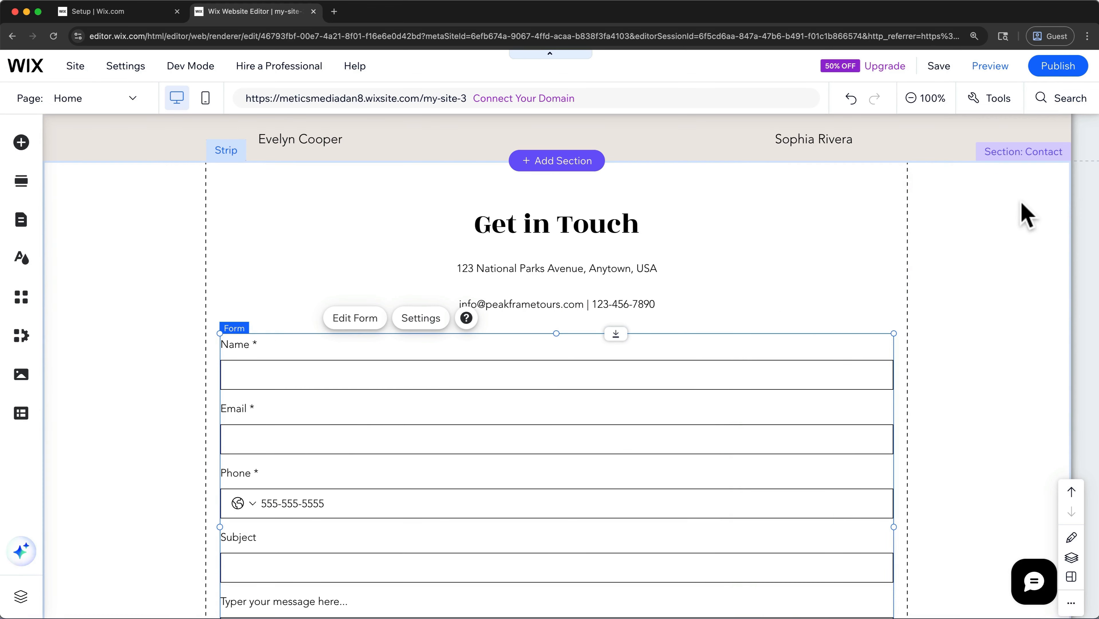
click(969, 343)
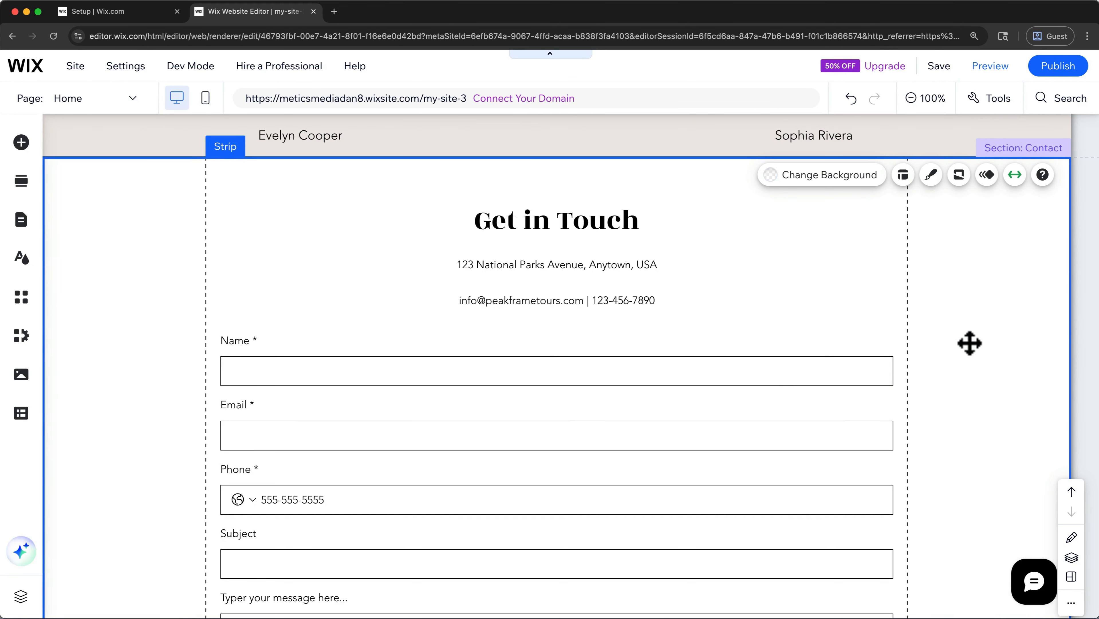
scroll(969, 343, down, 10)
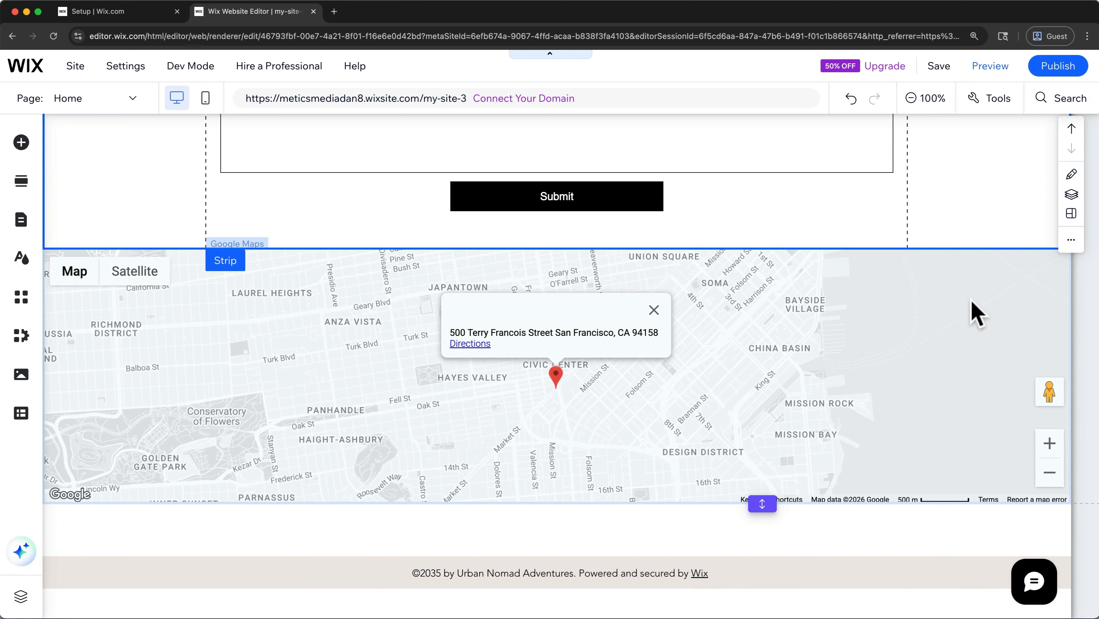
click(26, 149)
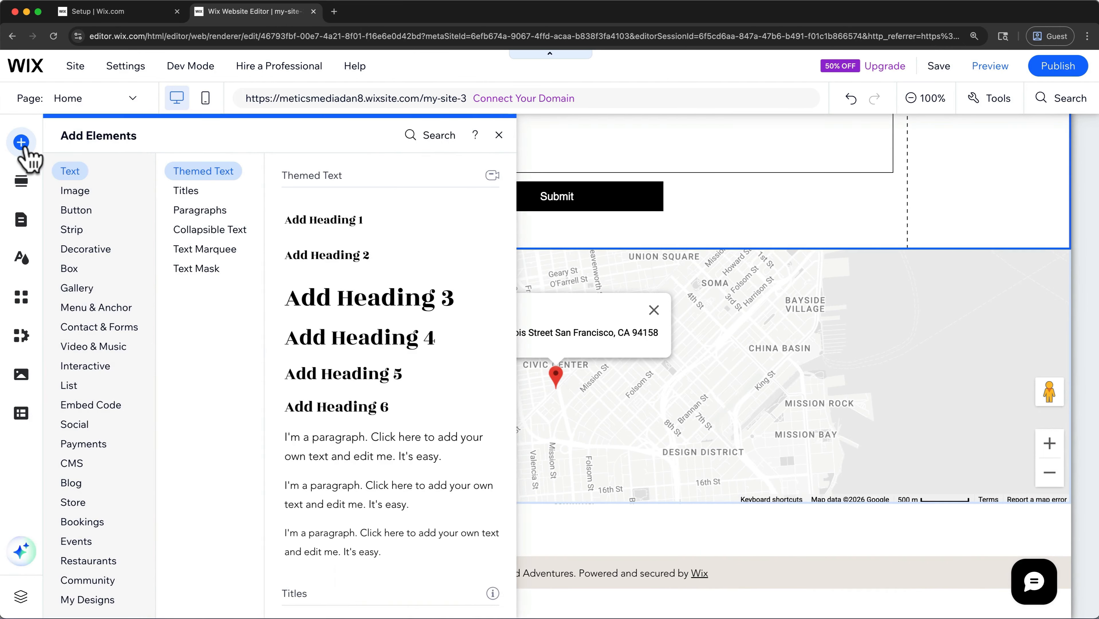
click(98, 327)
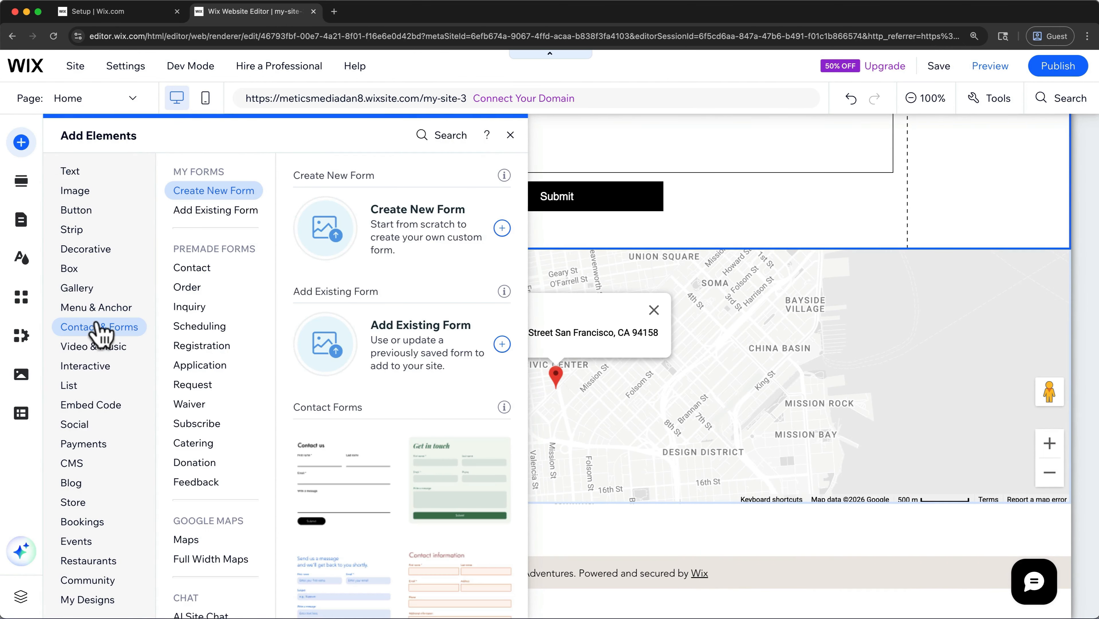
click(211, 560)
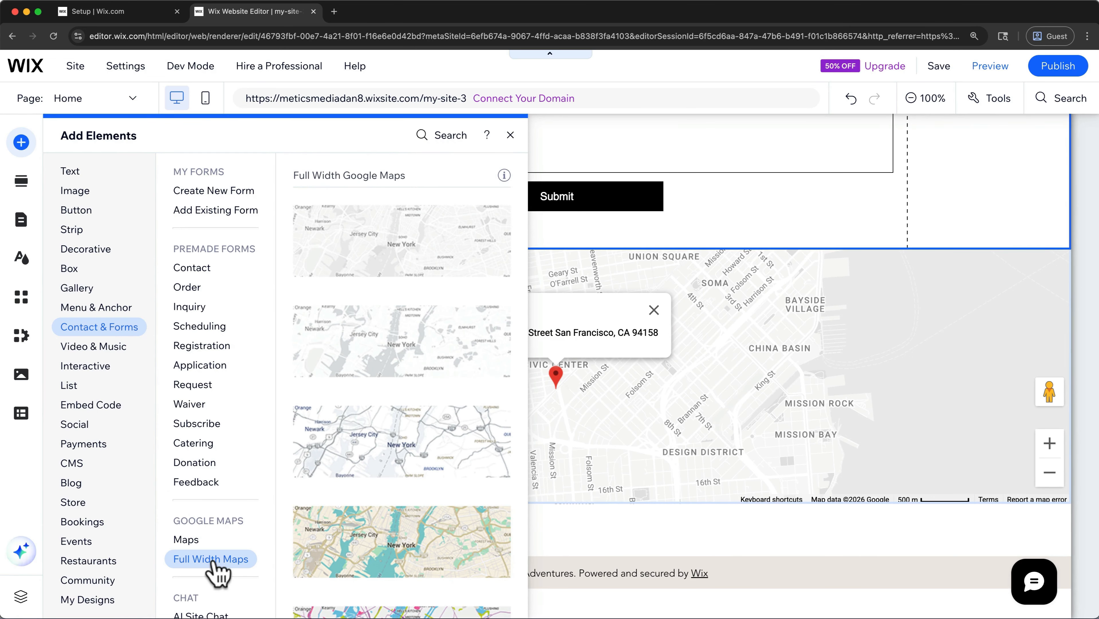
scroll(358, 481, down, 2)
scroll(359, 489, down, 10)
scroll(359, 490, down, 2)
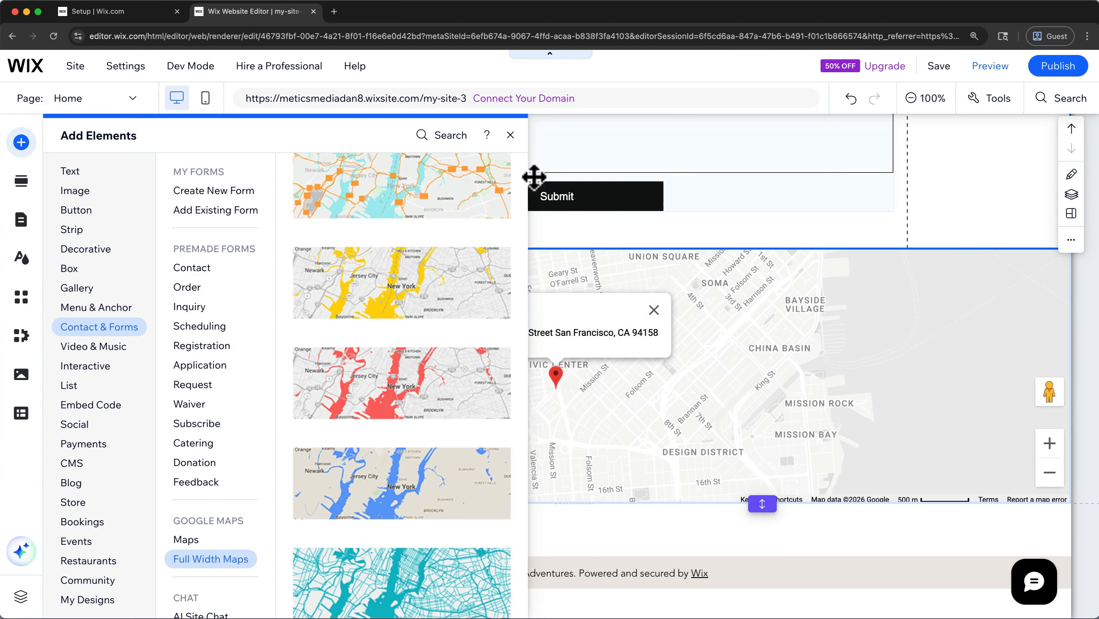
click(511, 137)
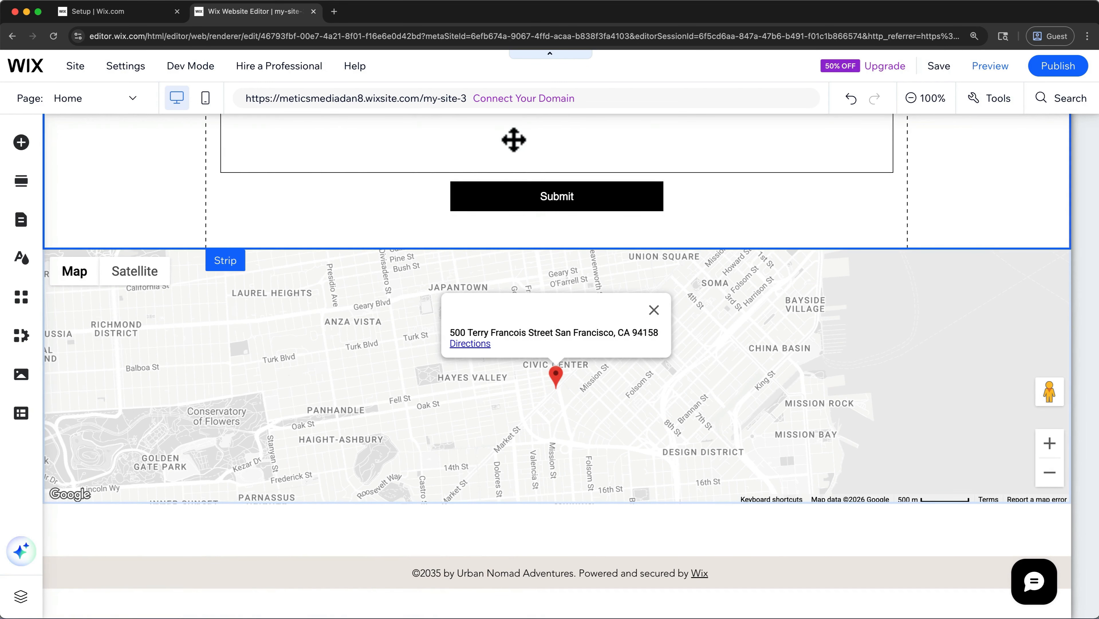
- Set the Google map below the contact form to the New York office's street address and title the location New York Office
click(370, 371)
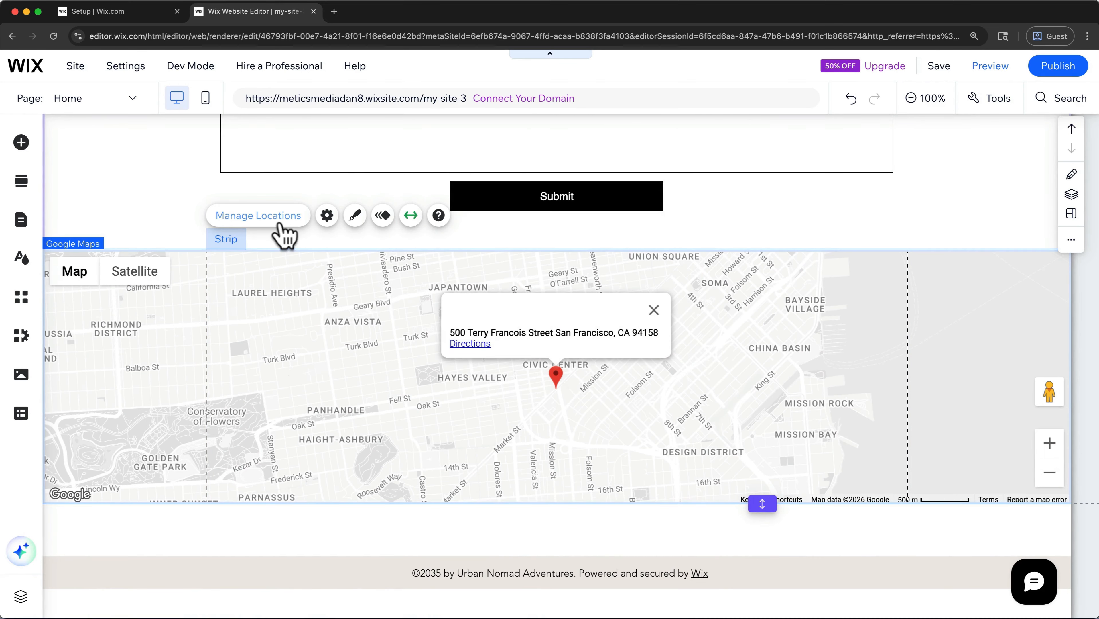
click(260, 217)
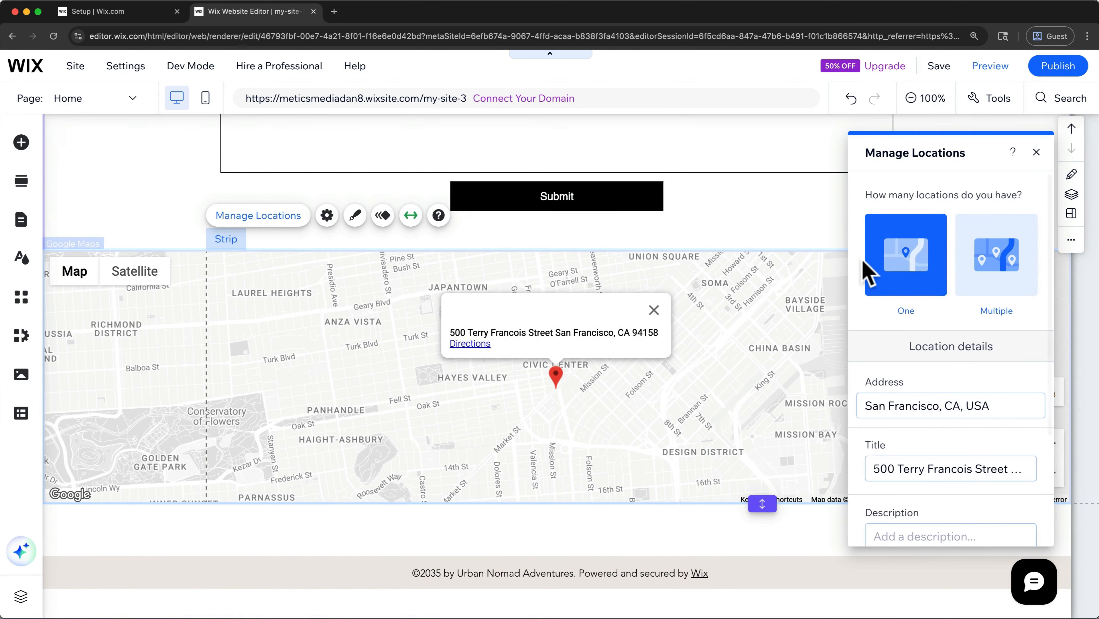
scroll(994, 275, down, 3)
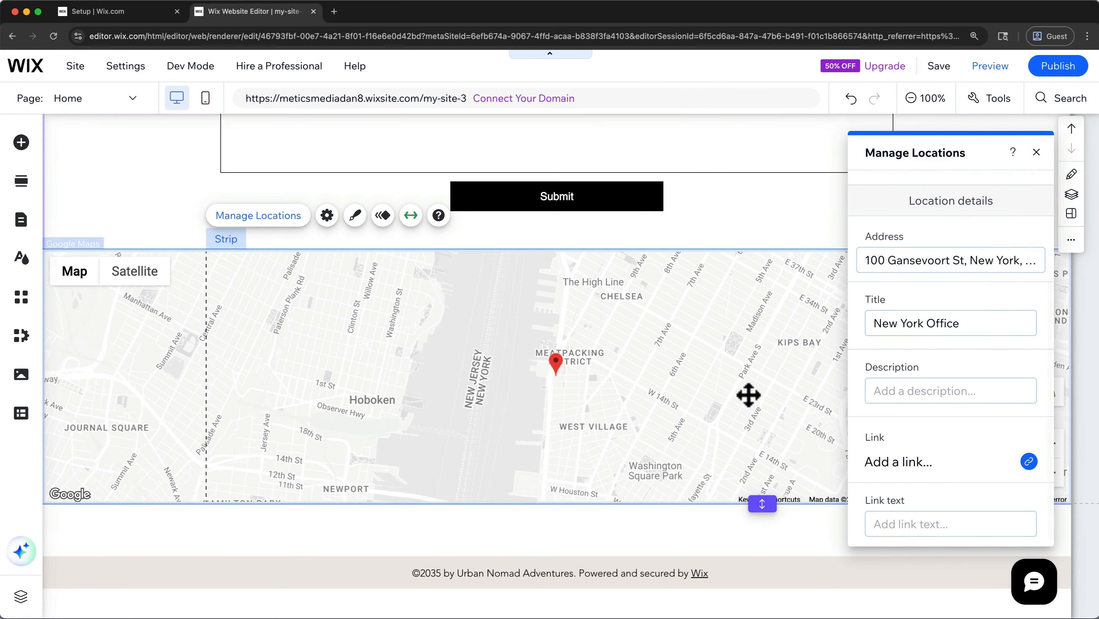
click(1036, 152)
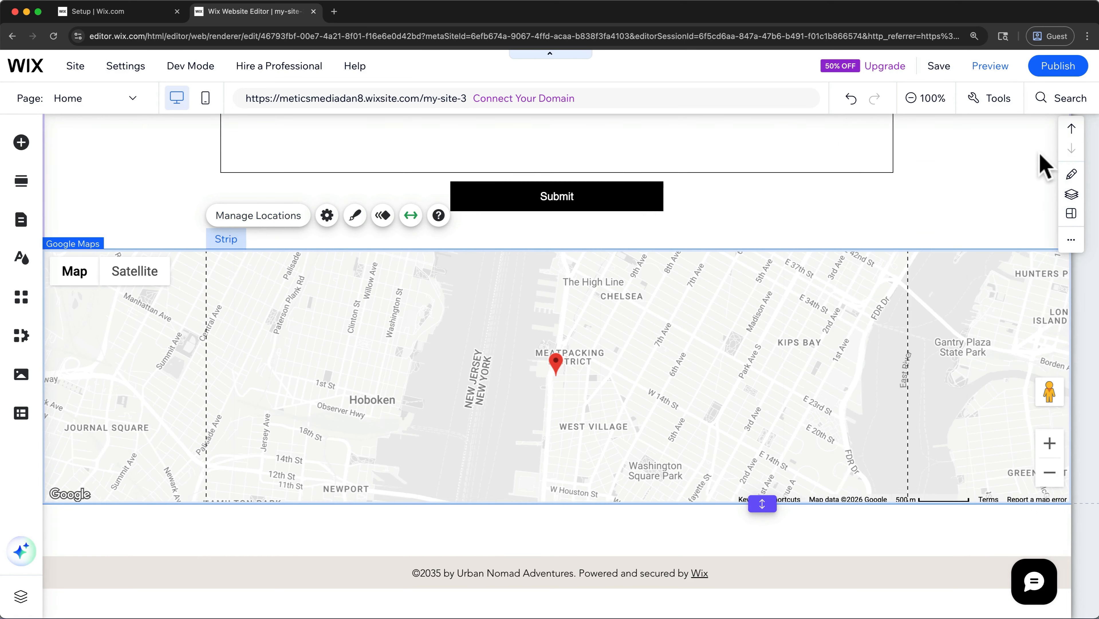
- Add a third column to the strip in the Home page's header
scroll(1044, 167, up, 15)
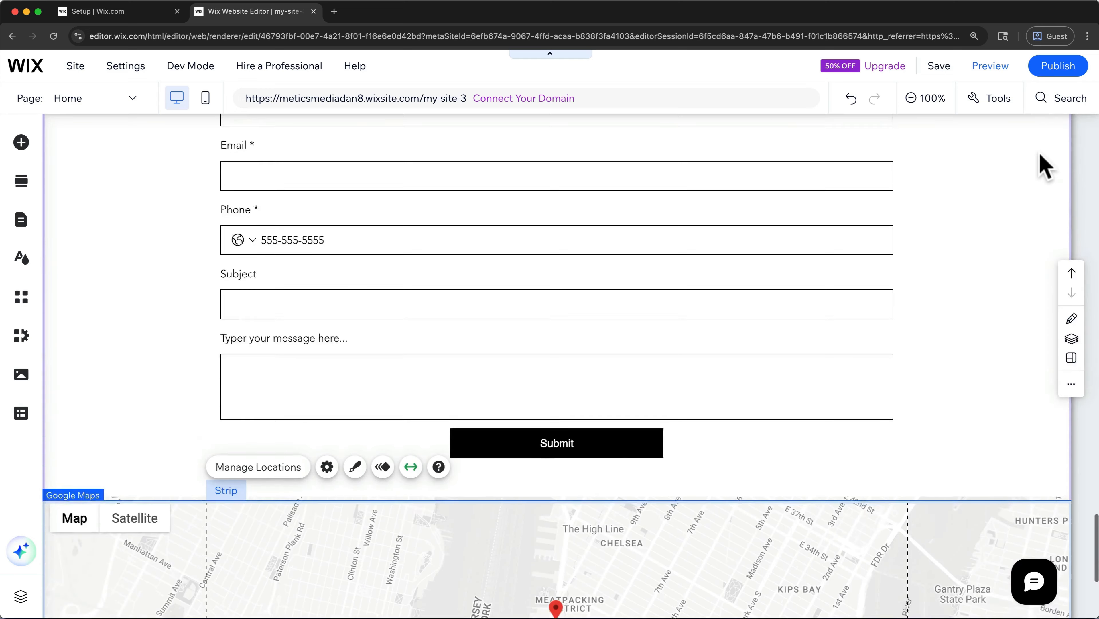
scroll(1043, 165, up, 20)
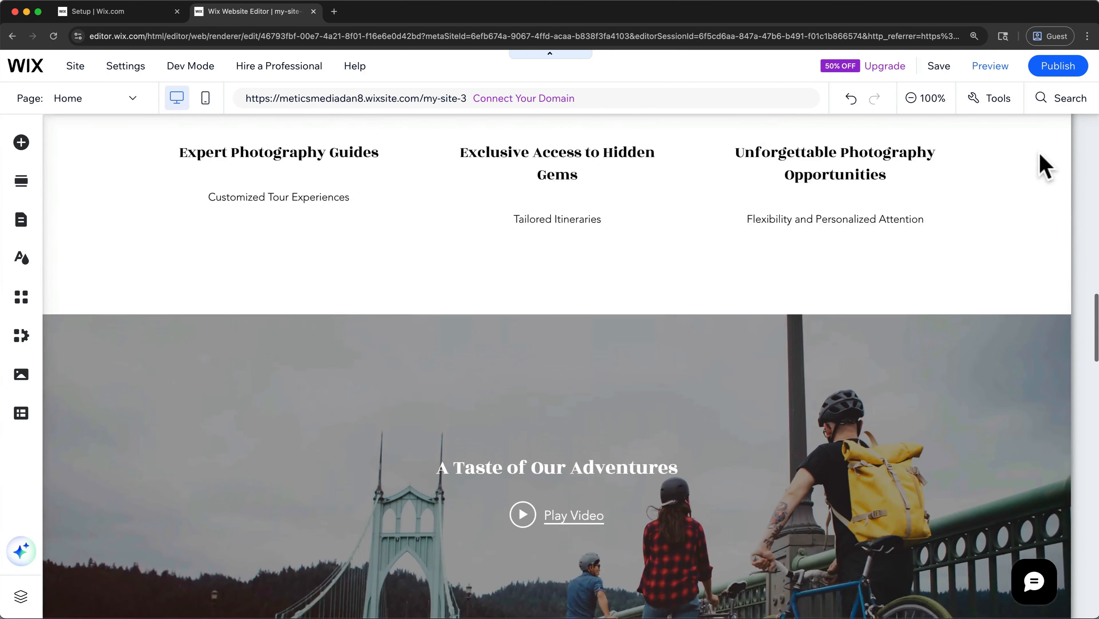
scroll(1044, 164, up, 3)
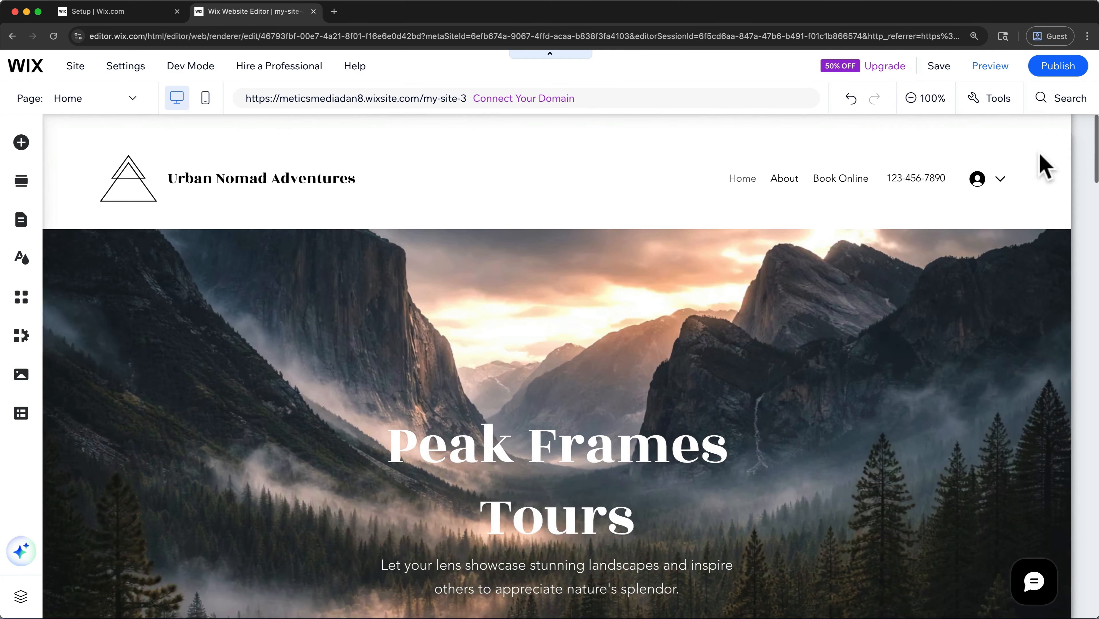
click(1040, 156)
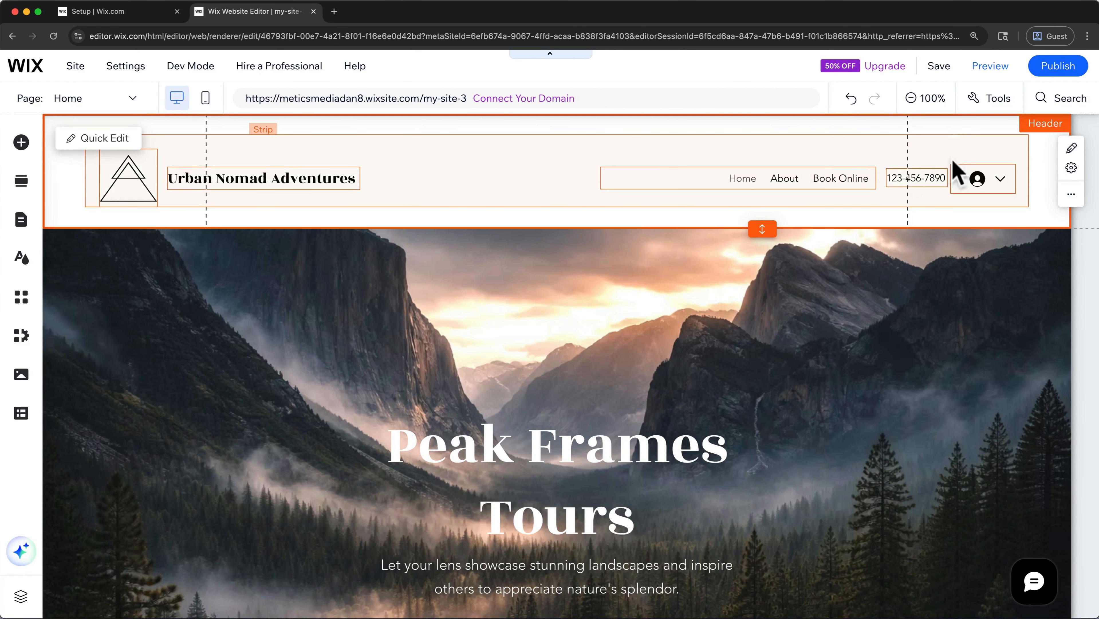
click(873, 159)
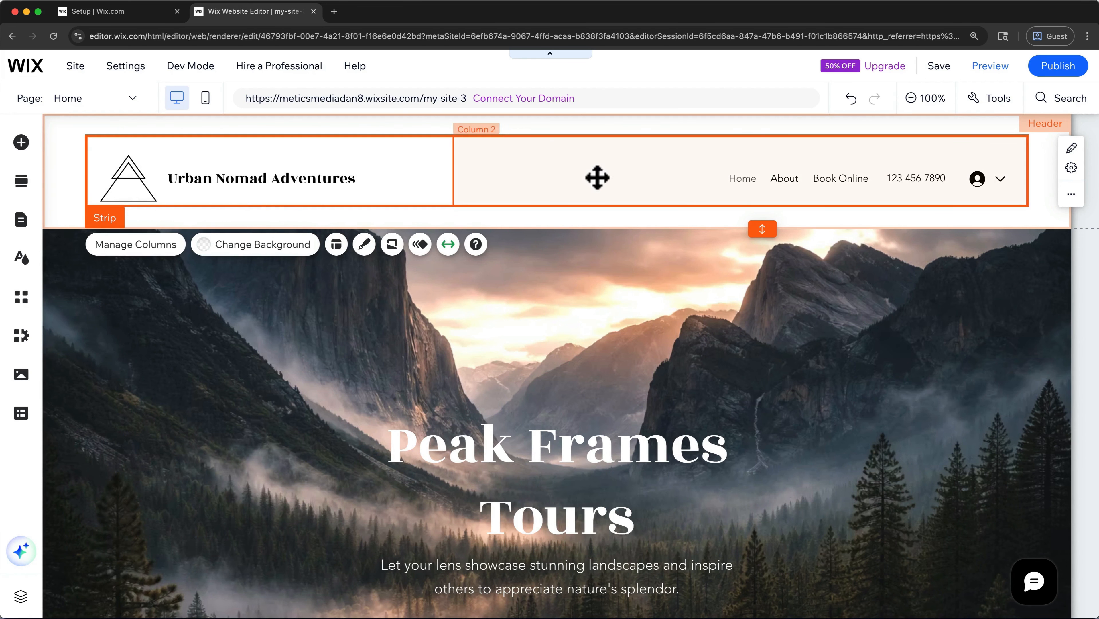
click(156, 245)
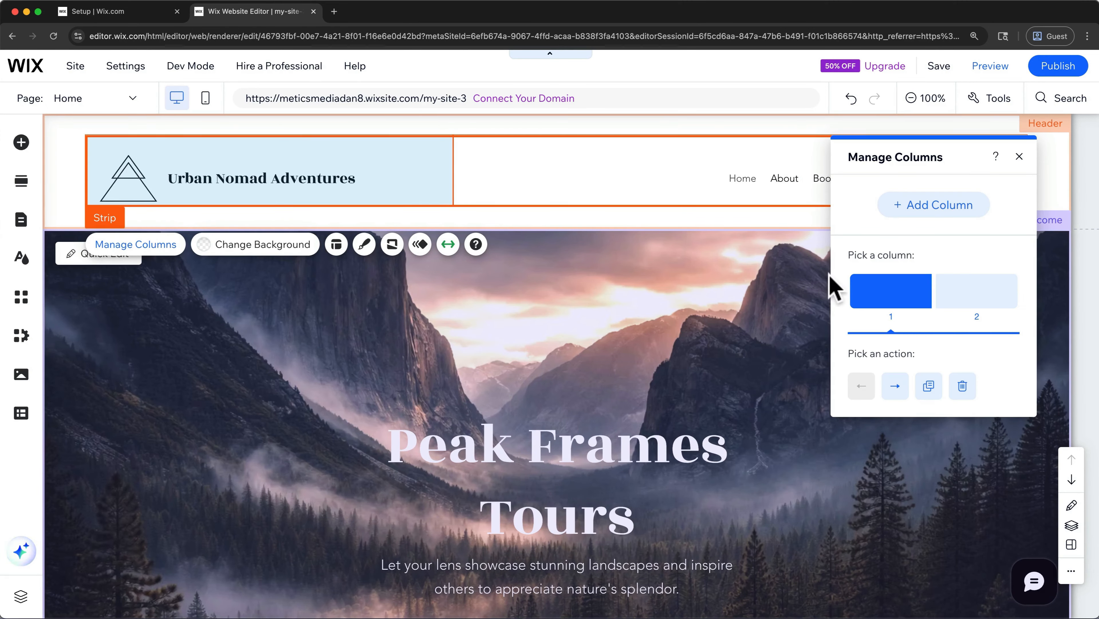
click(965, 291)
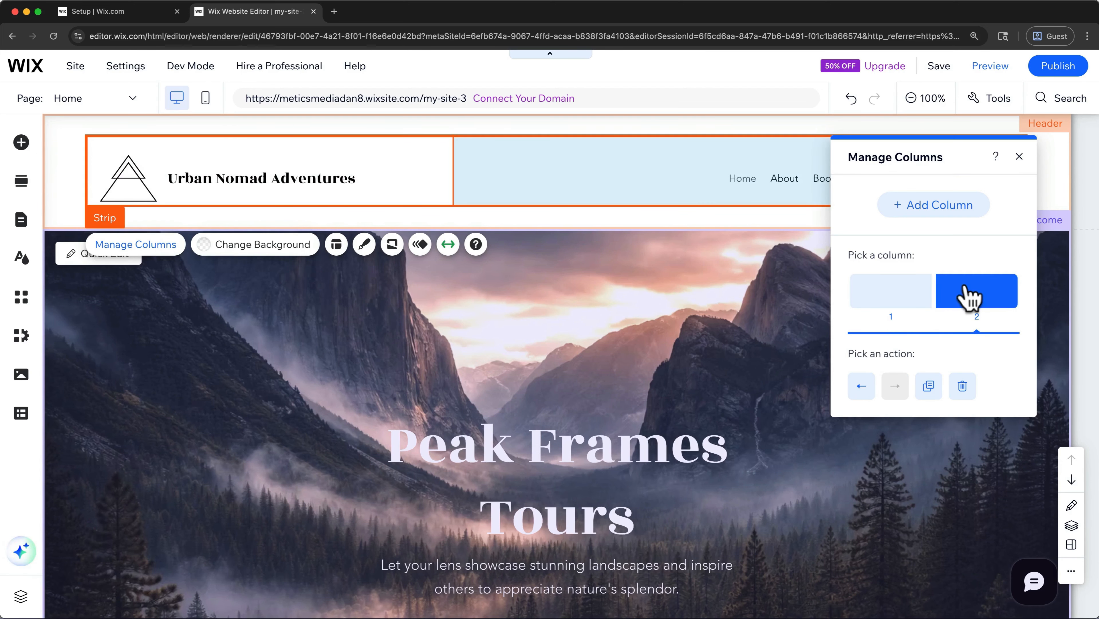
click(911, 290)
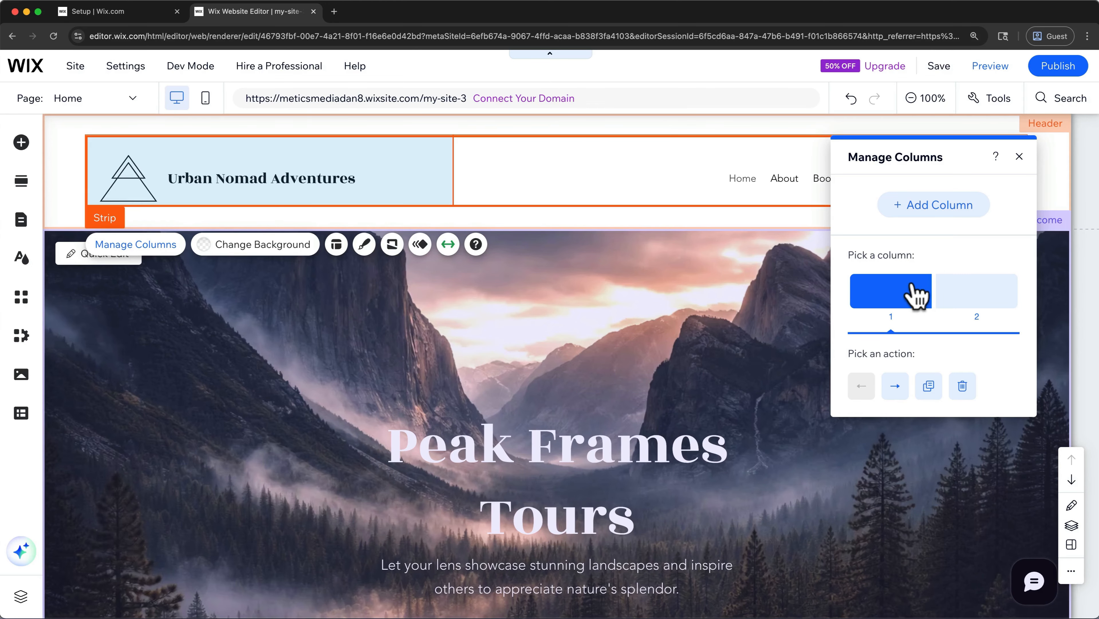
click(935, 204)
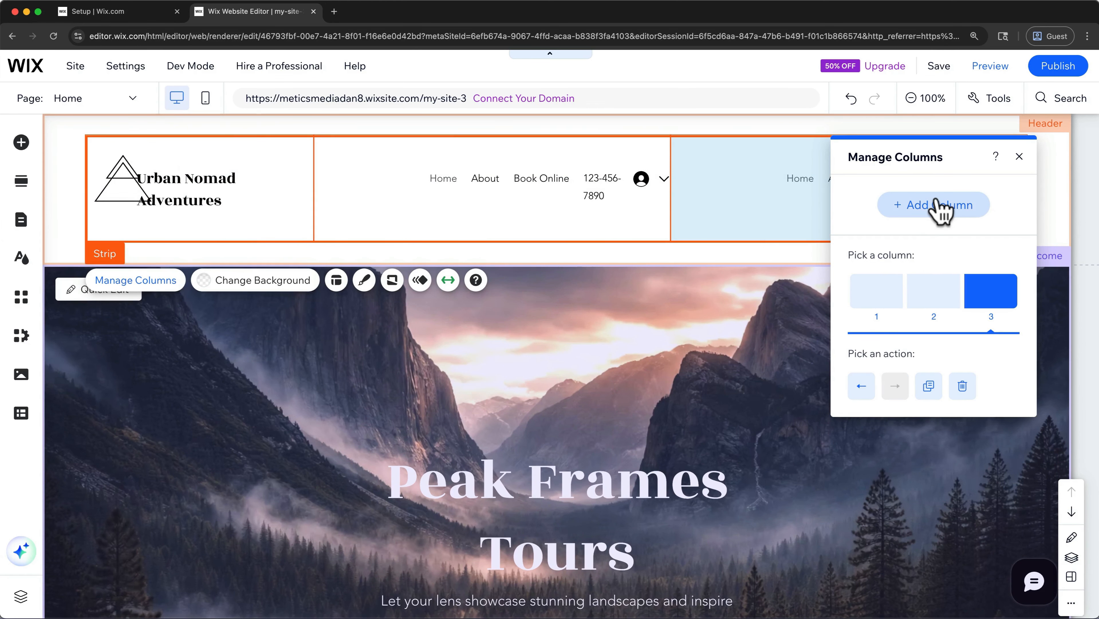
click(1019, 156)
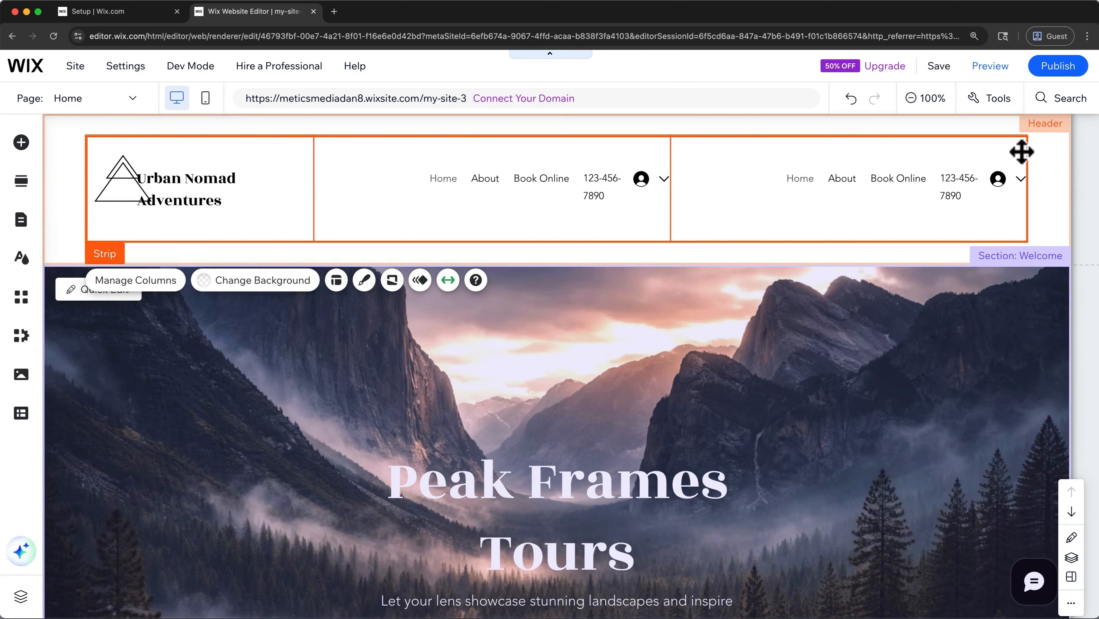
- Try the header strip's column proportion presets and reversed layout, and set the proportions to 25-25-50
click(1021, 151)
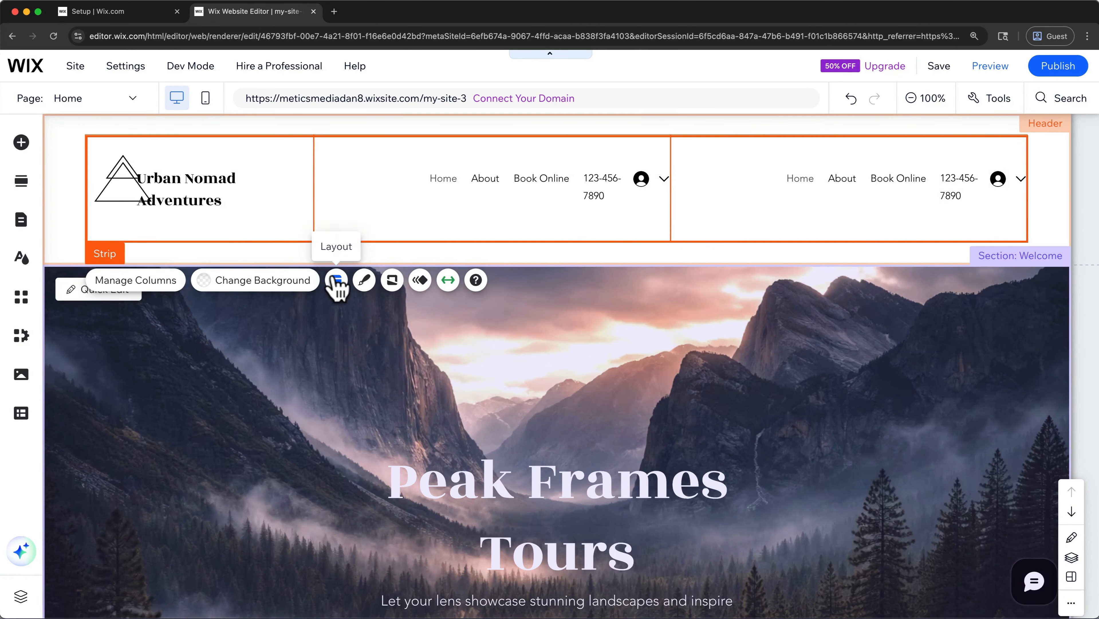
click(336, 281)
click(967, 239)
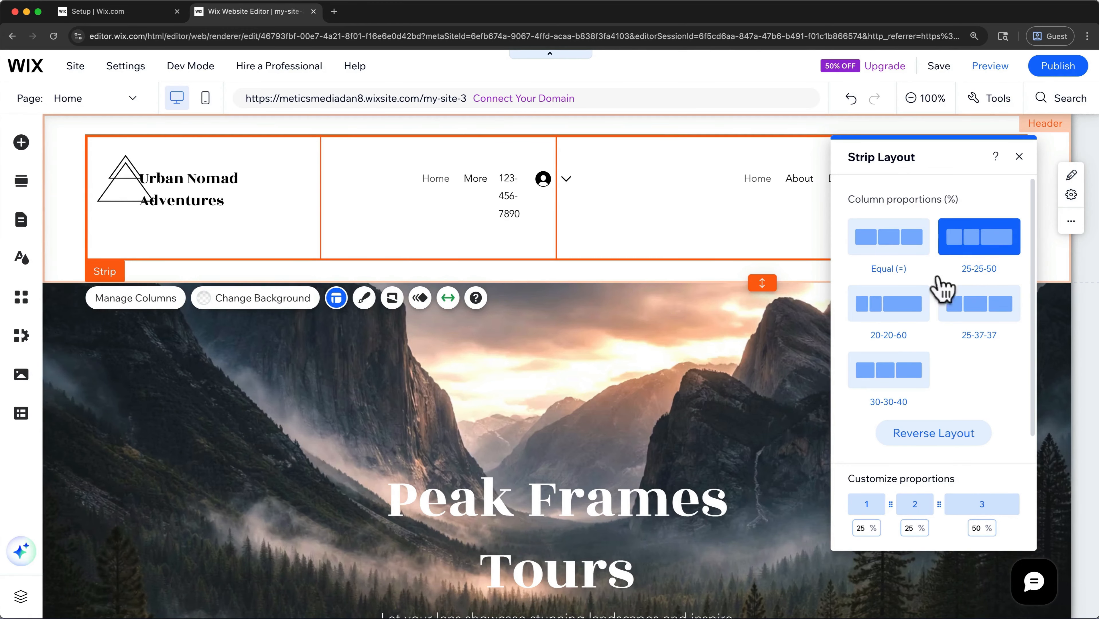
click(896, 313)
click(955, 314)
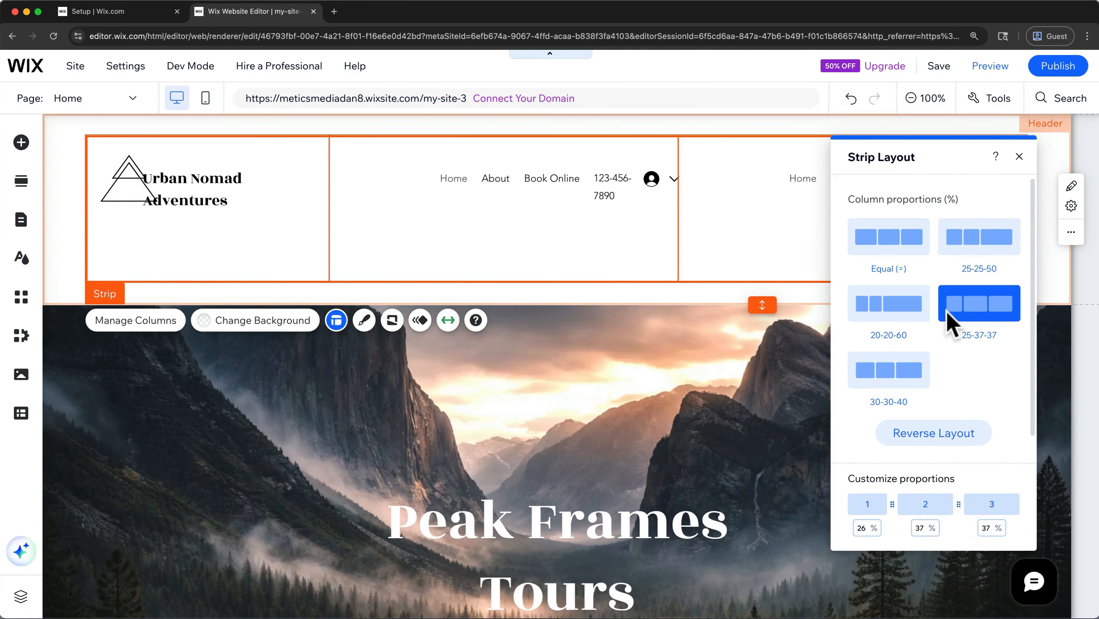
click(899, 368)
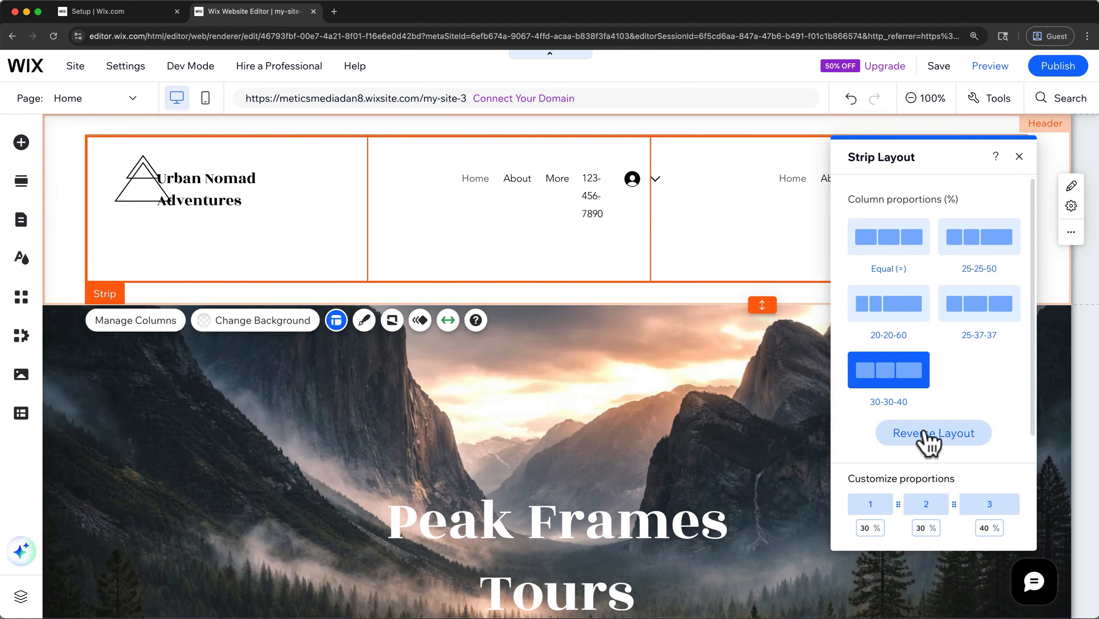
click(927, 438)
click(927, 439)
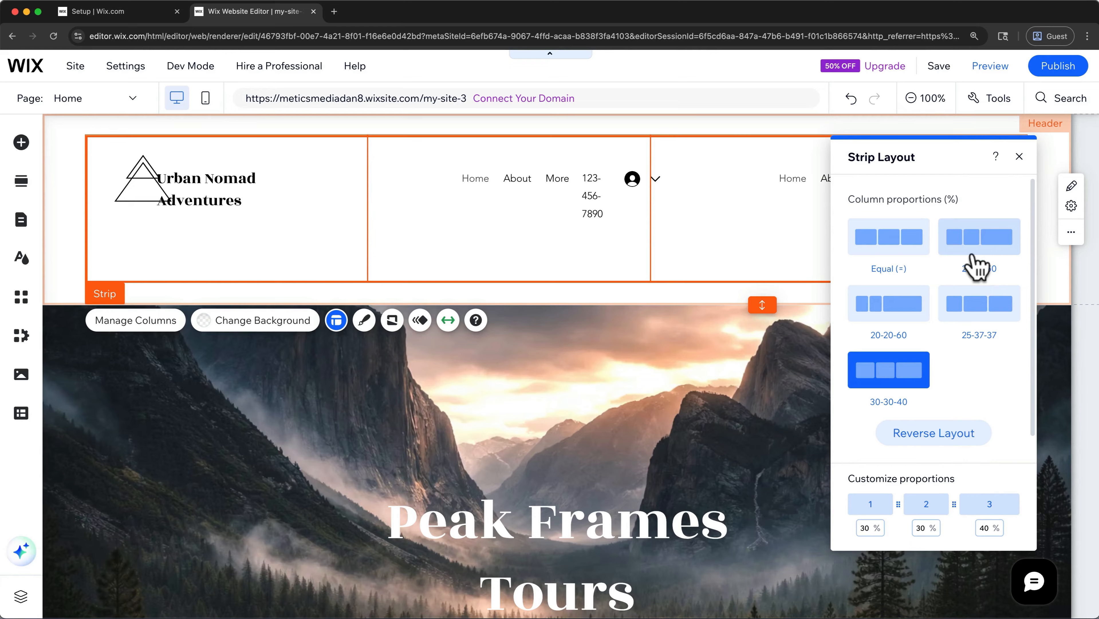
click(977, 265)
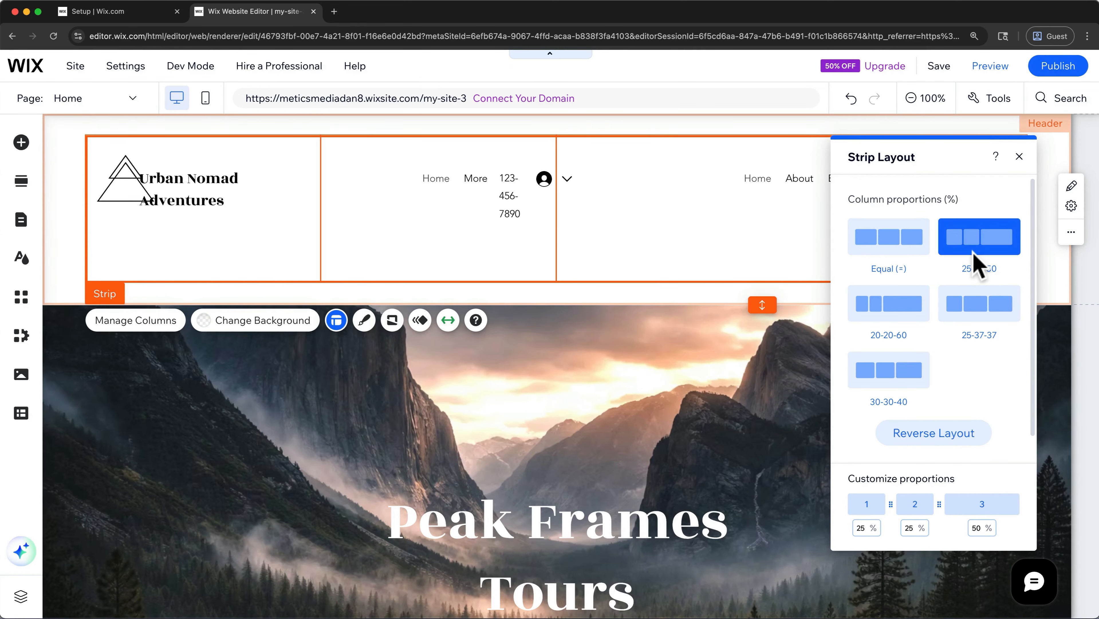
click(1019, 157)
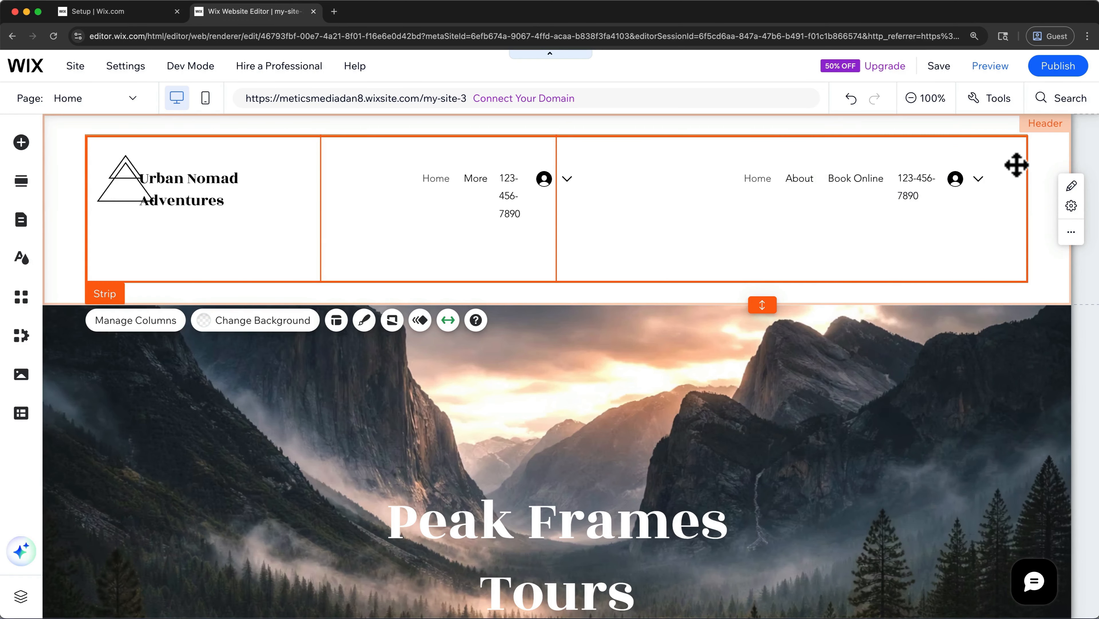
- Delete the phone number text and the login bar from the header strip's second column, leaving the login bar unrestored
click(530, 246)
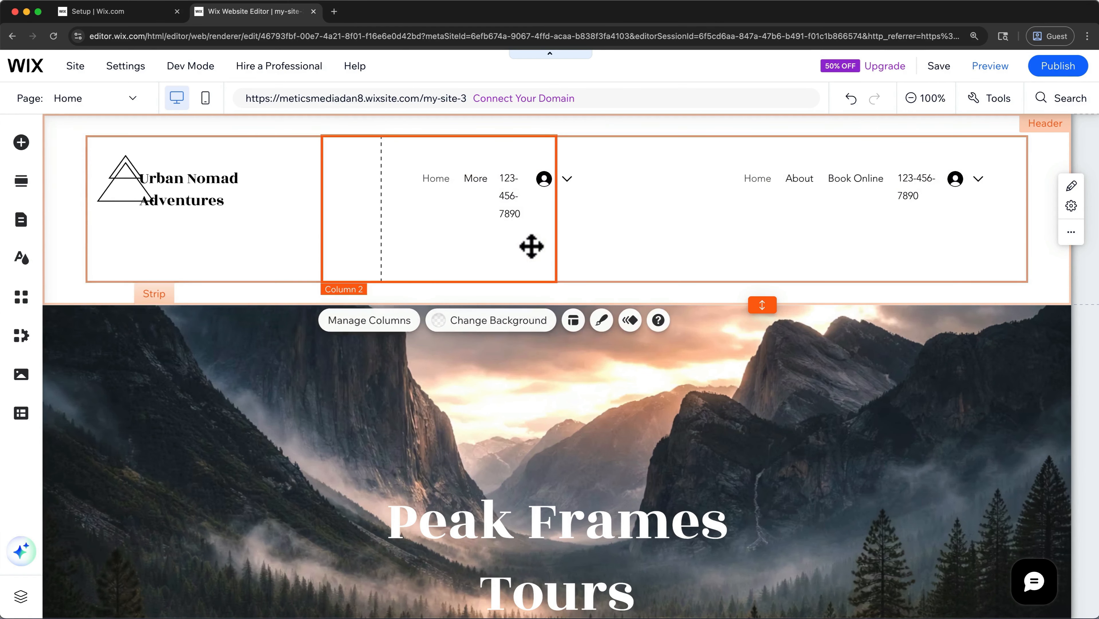
click(505, 191)
right_click(503, 196)
mouse_move(510, 277)
click(534, 380)
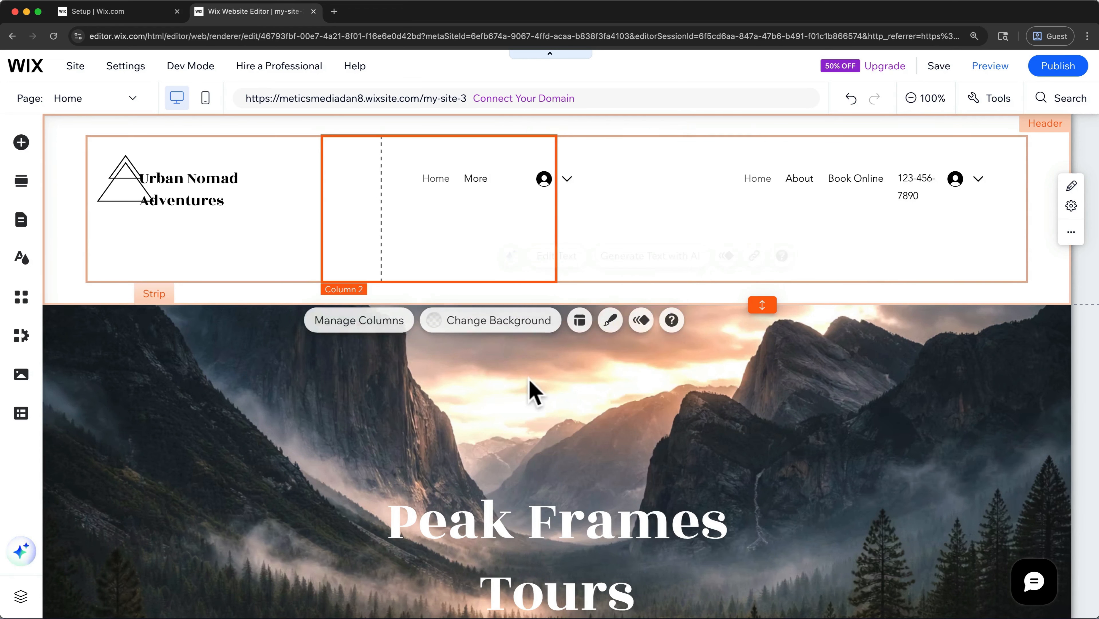
right_click(542, 180)
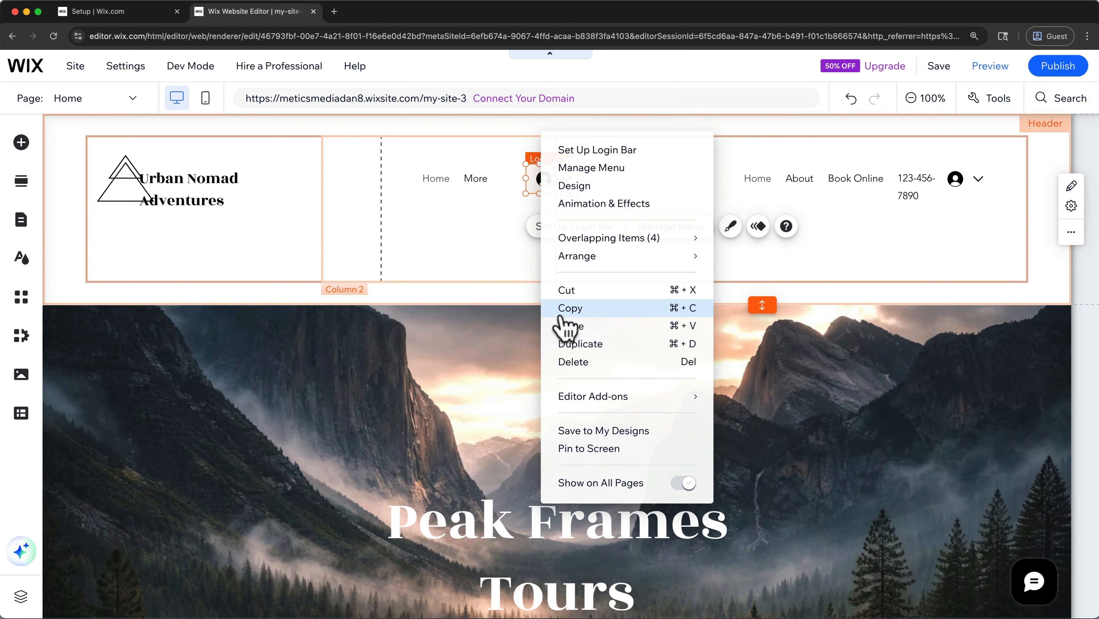
click(570, 363)
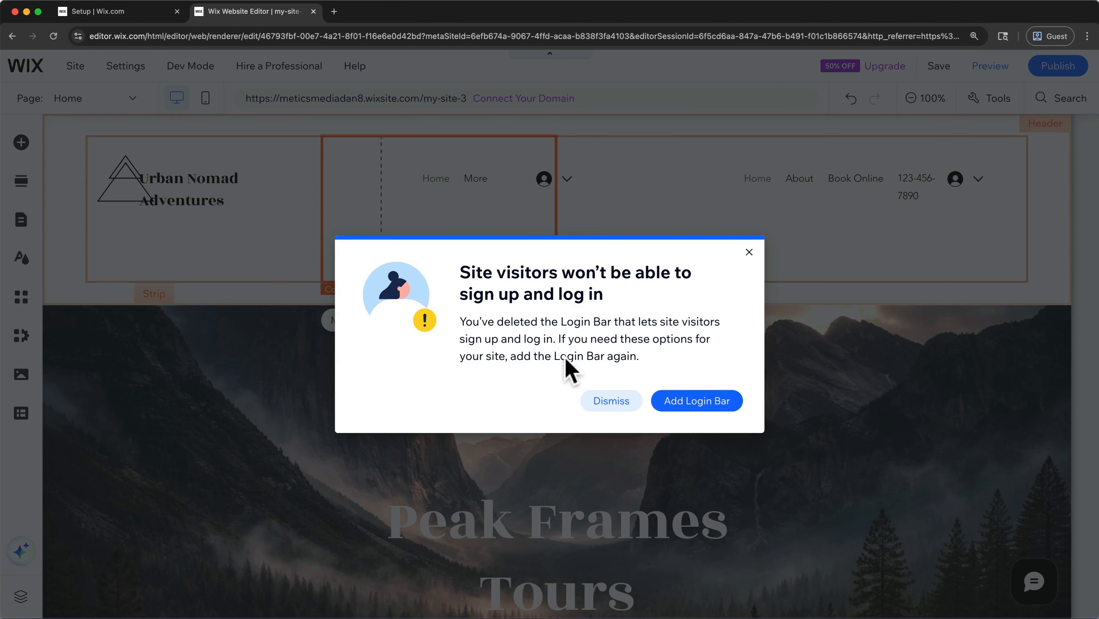
click(597, 400)
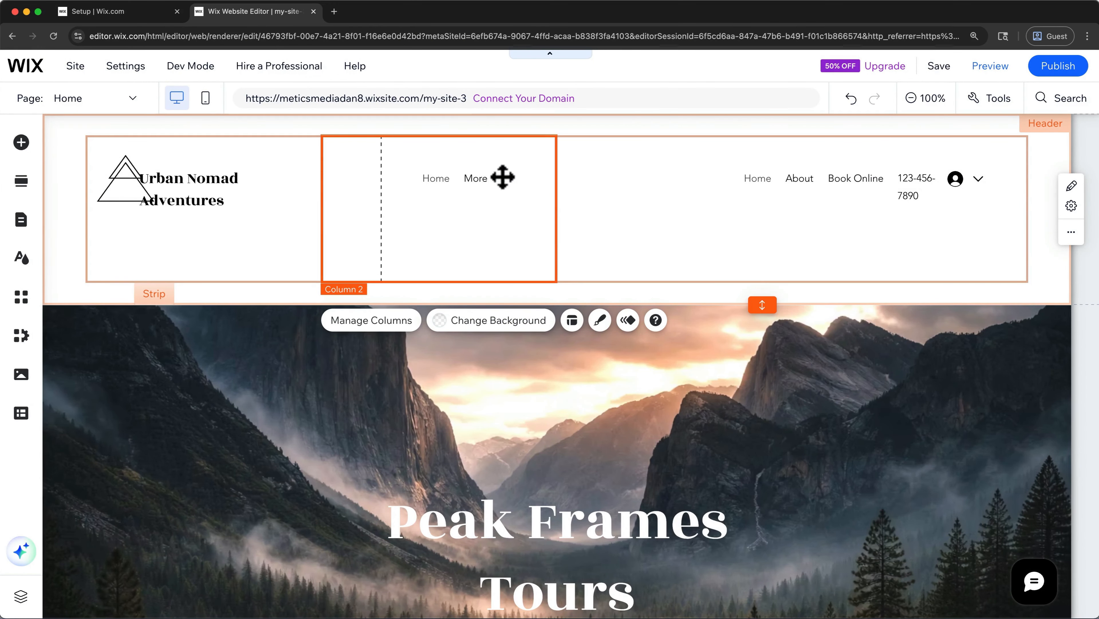
click(501, 181)
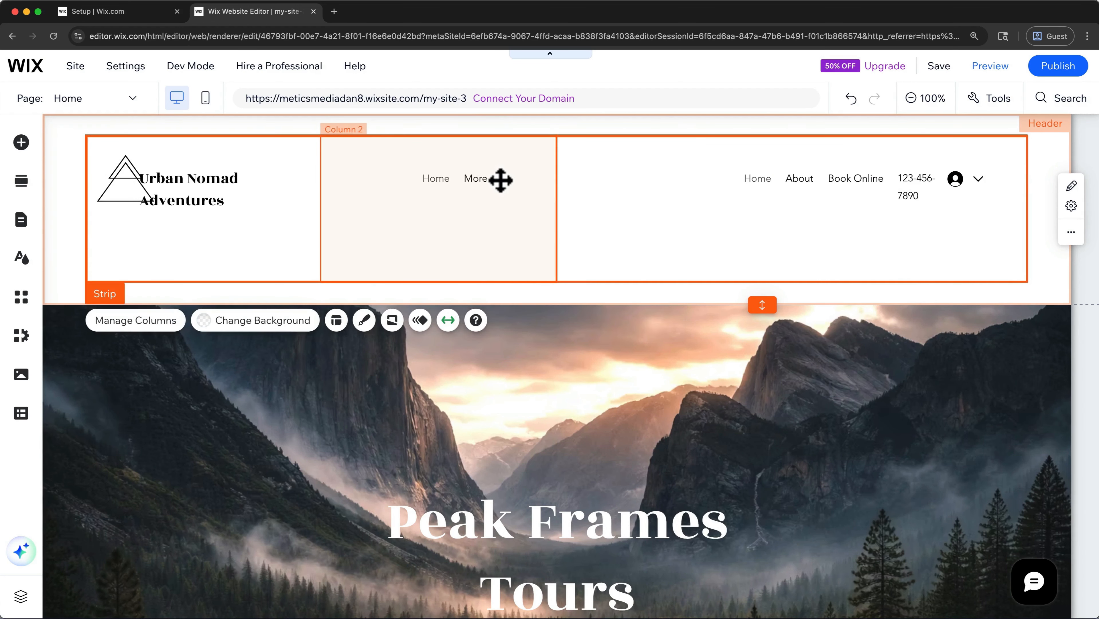
- Customize the header strip's column proportions to 20% for the first column, 40% for the second and 40% for the third
click(336, 320)
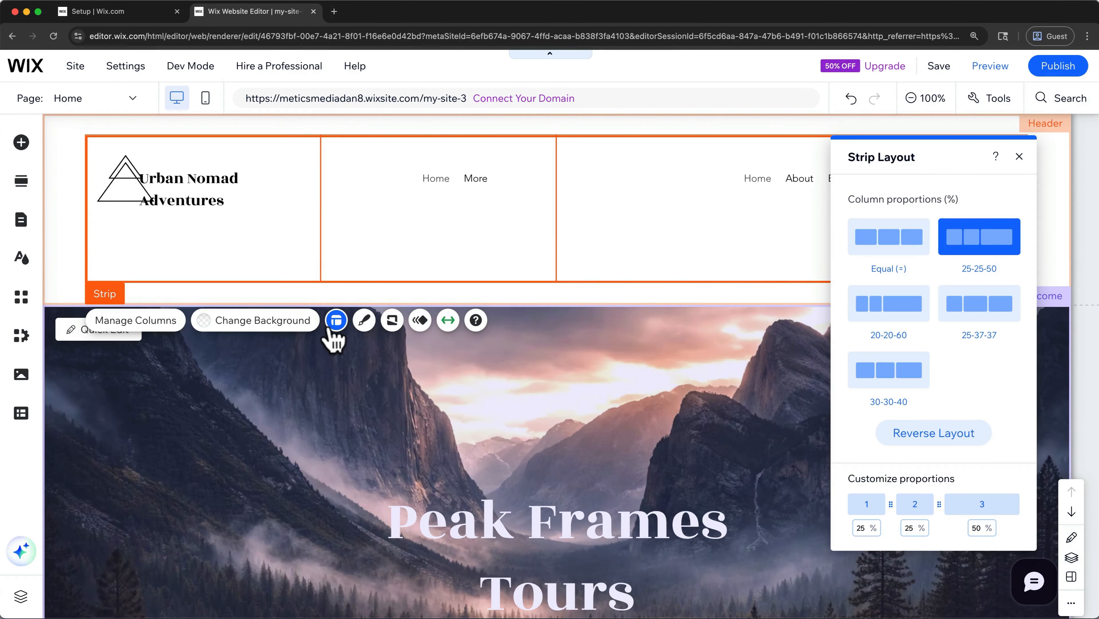
click(864, 528)
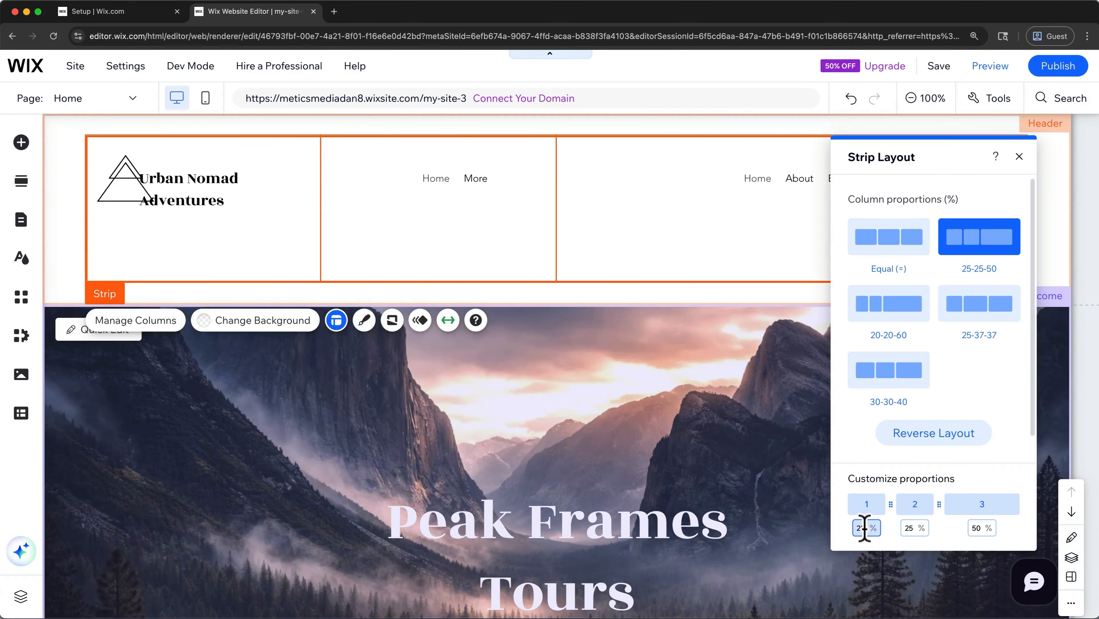
double_click(864, 528)
text(20)
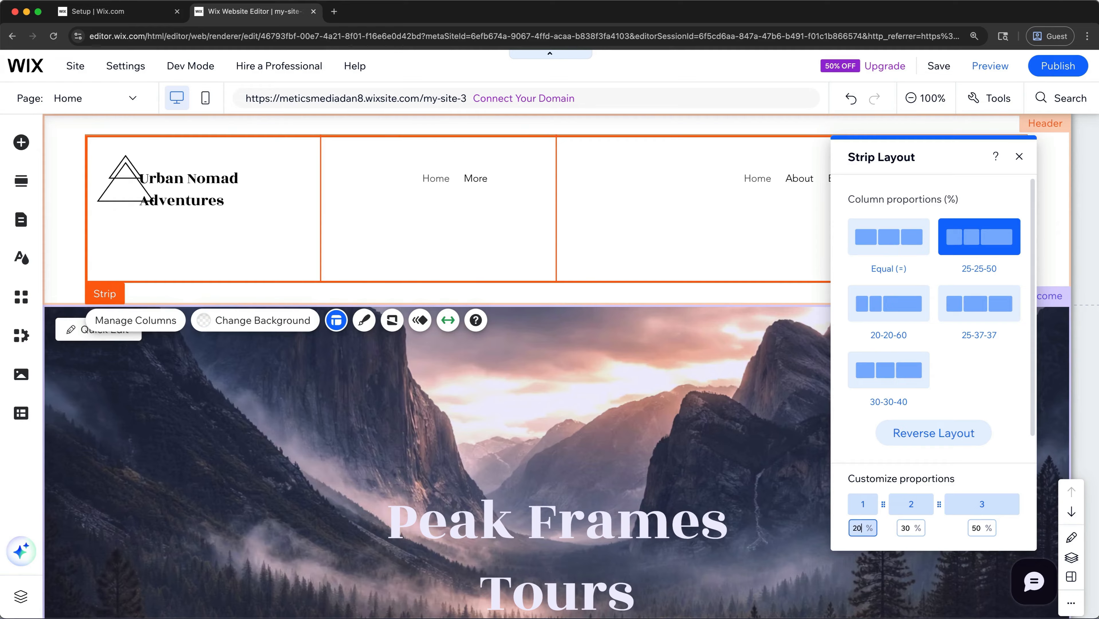
double_click(912, 528)
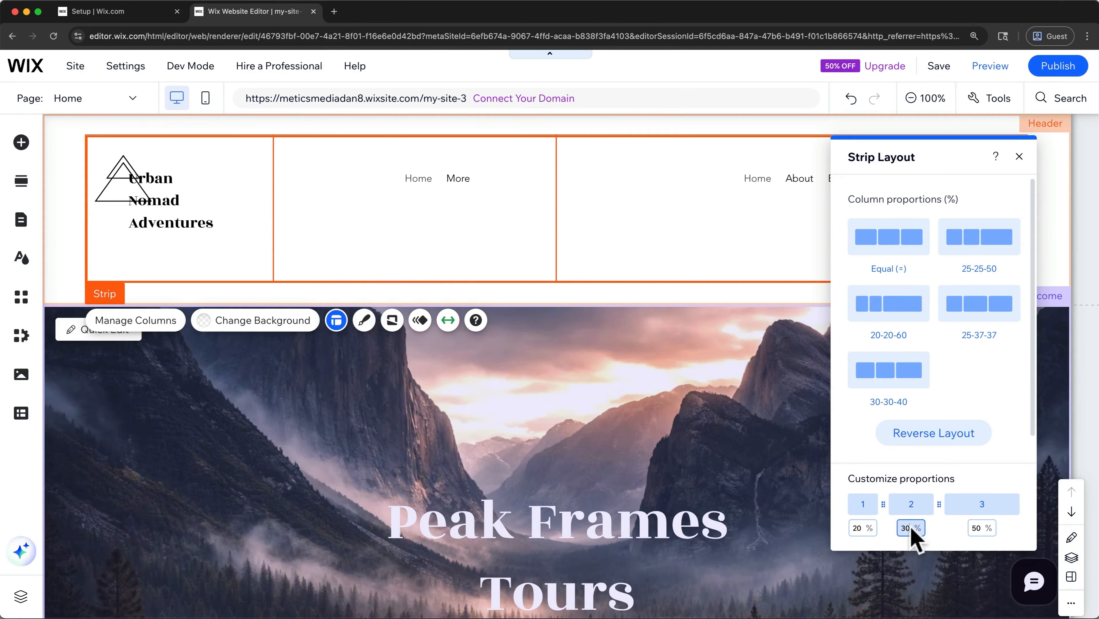
text(40)
key(Tab)
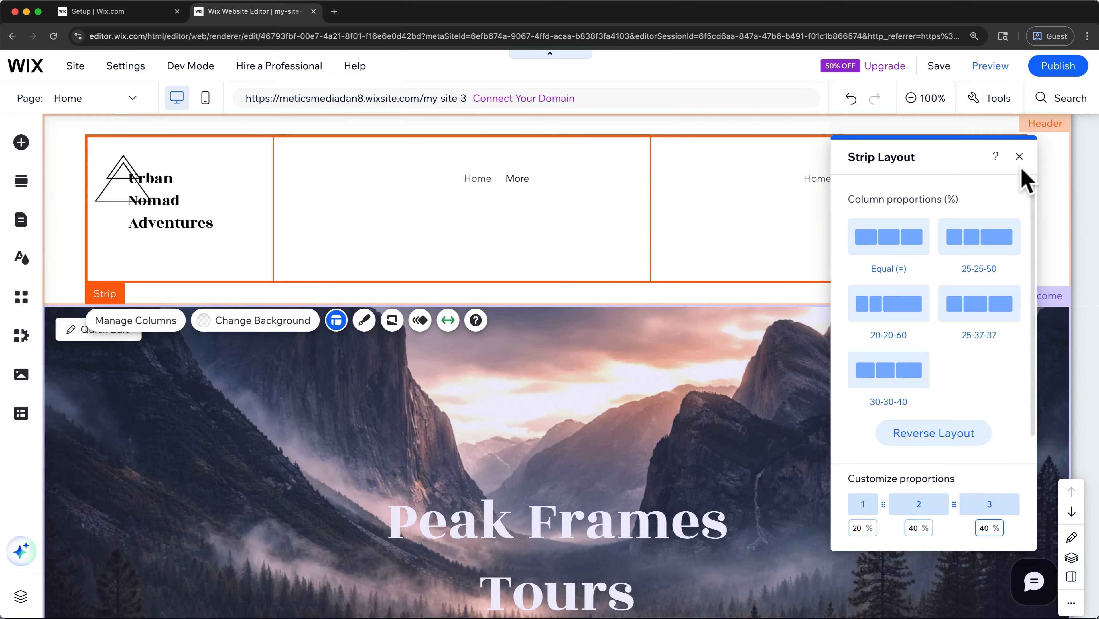
click(1020, 157)
click(1023, 157)
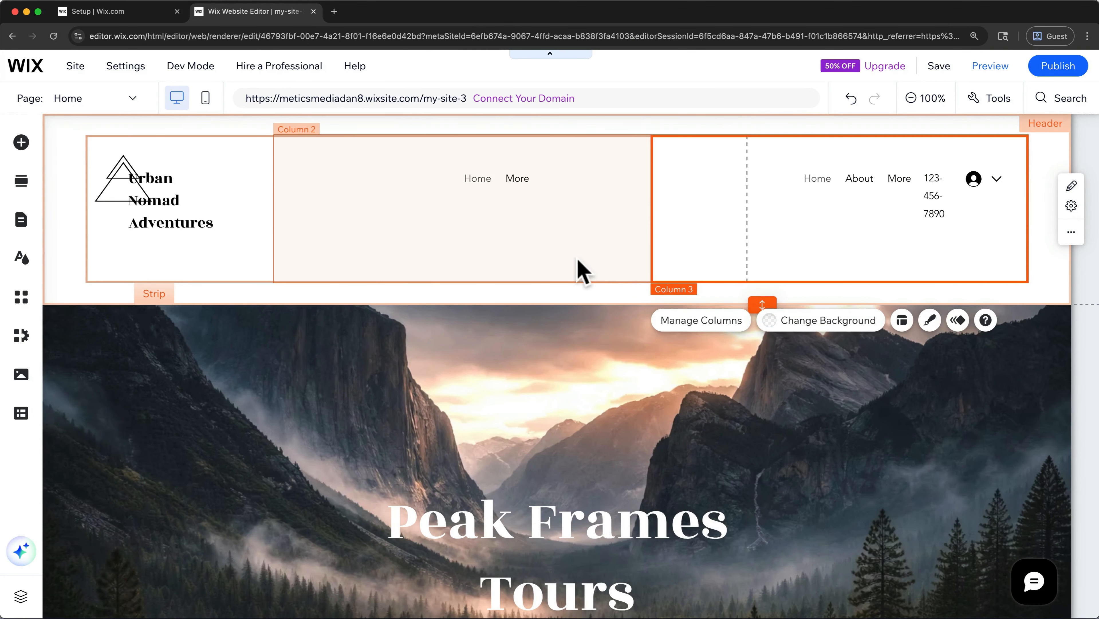
- Widen the horizontal menu in the header's second column to fit Home, About and Book Online, and move it slightly lower
click(582, 270)
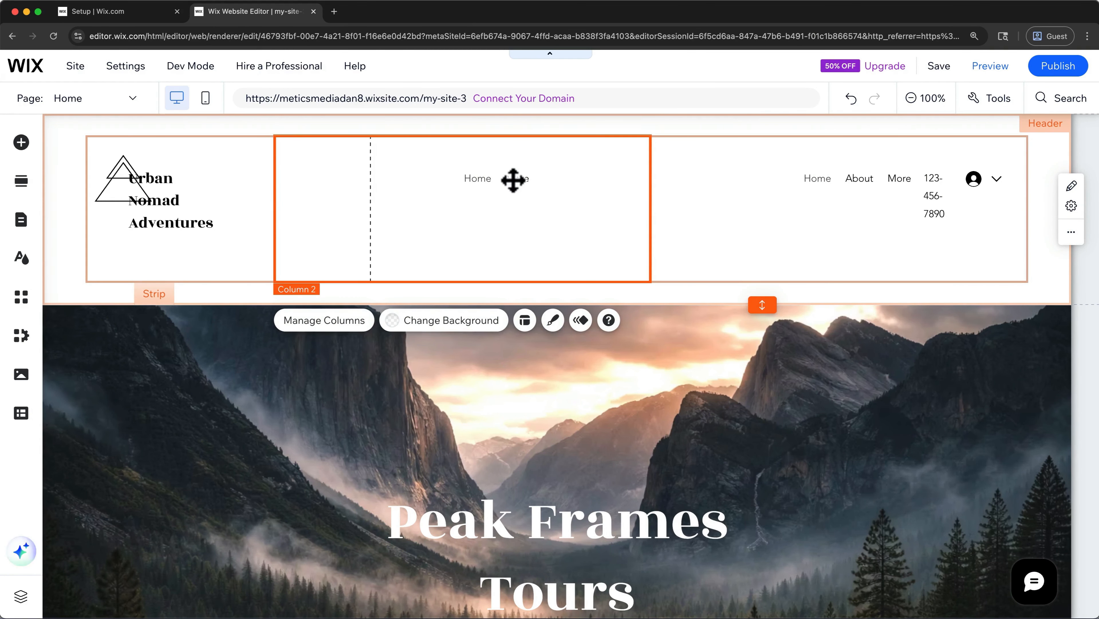
click(493, 179)
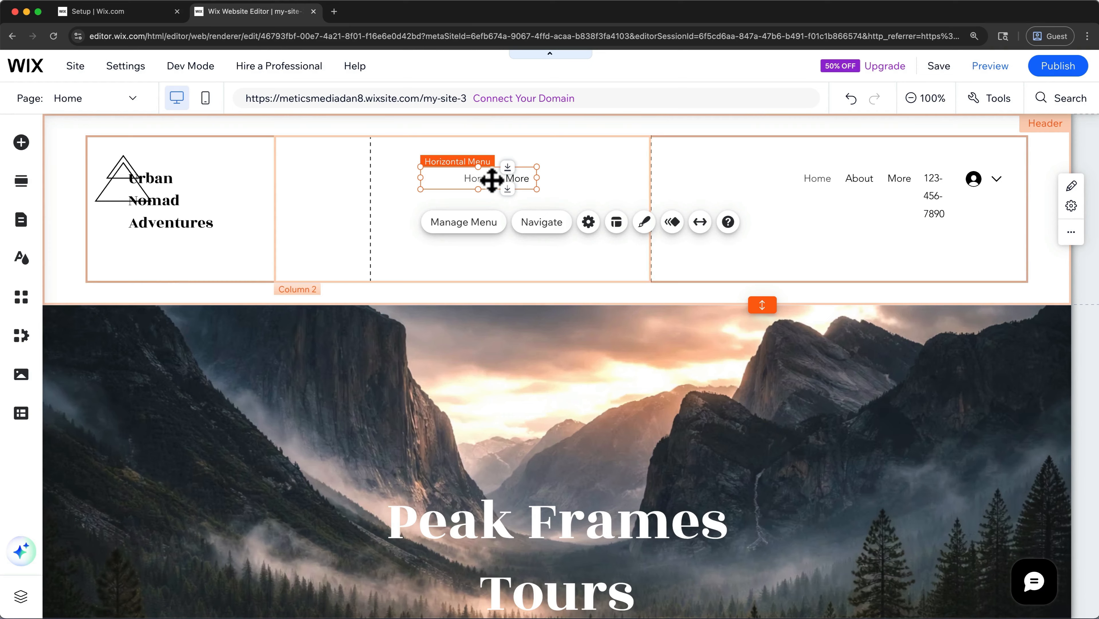
drag(537, 178, 643, 172)
mouse_move(523, 176)
mouse_down()
mouse_move(436, 179)
mouse_move(520, 188)
mouse_up()
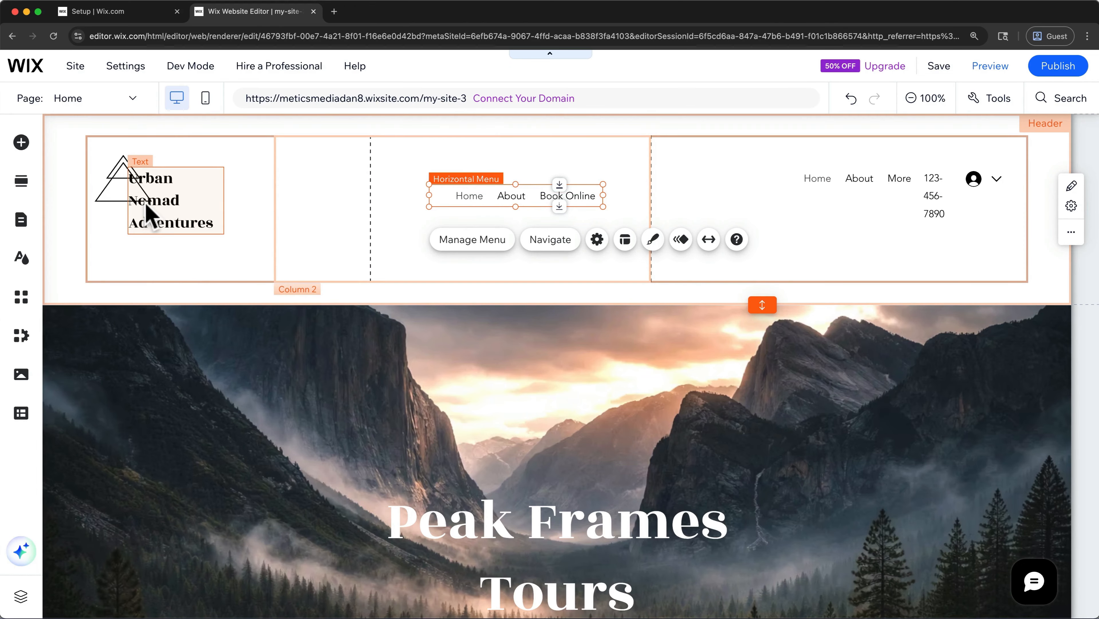
- Open the image category of the elements that can be added to the site
click(24, 143)
click(76, 193)
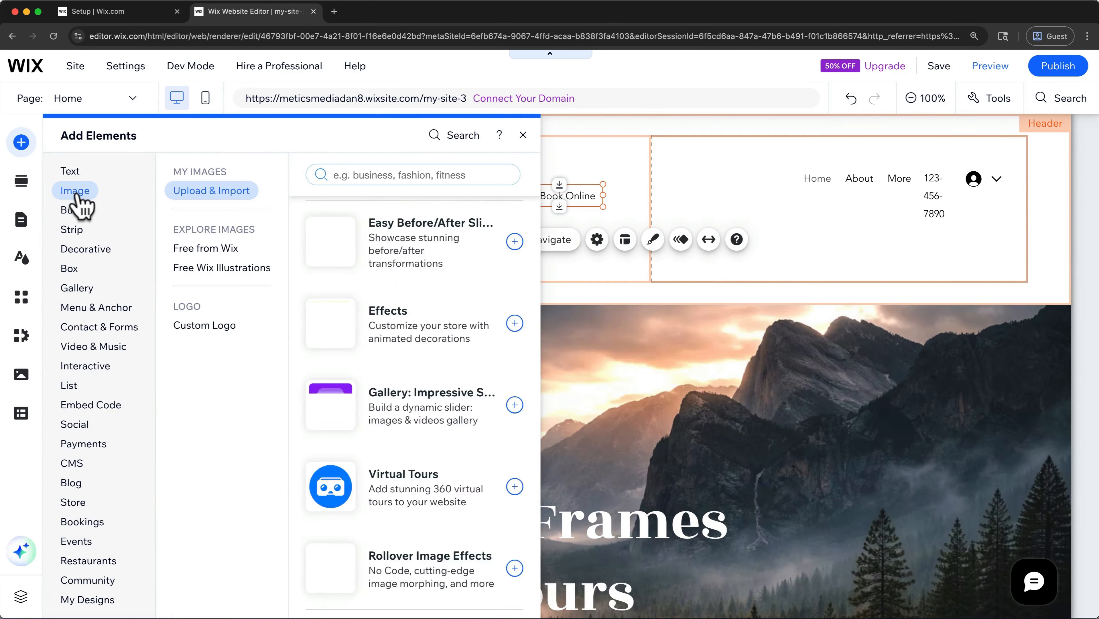
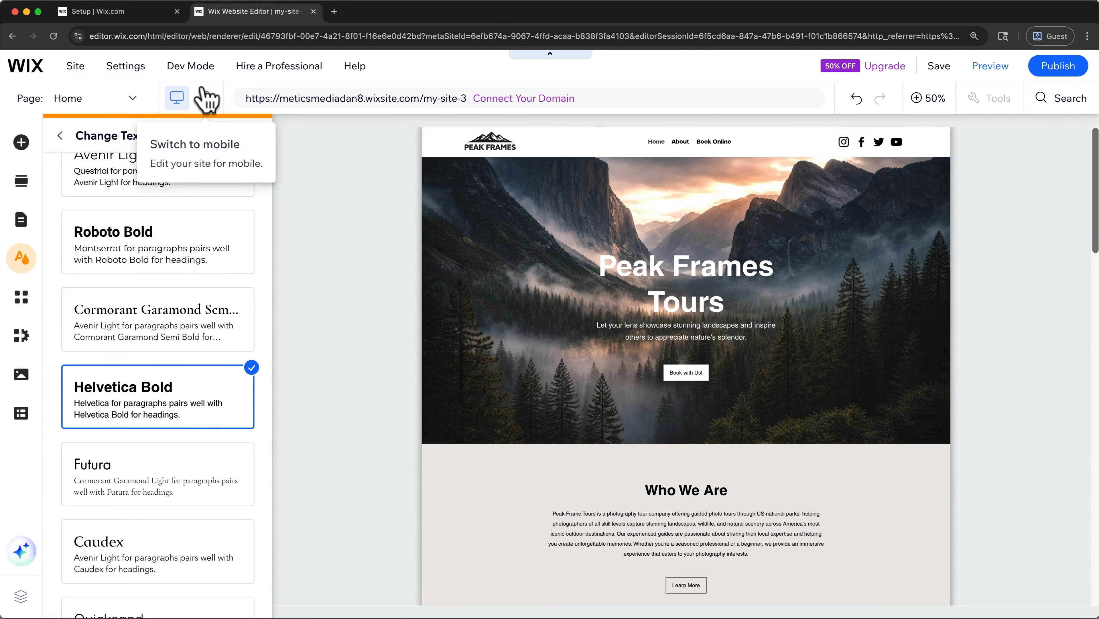
- Switch to the mobile version of the site, delete the social icons from the mobile header and reduce the header's height
click(206, 98)
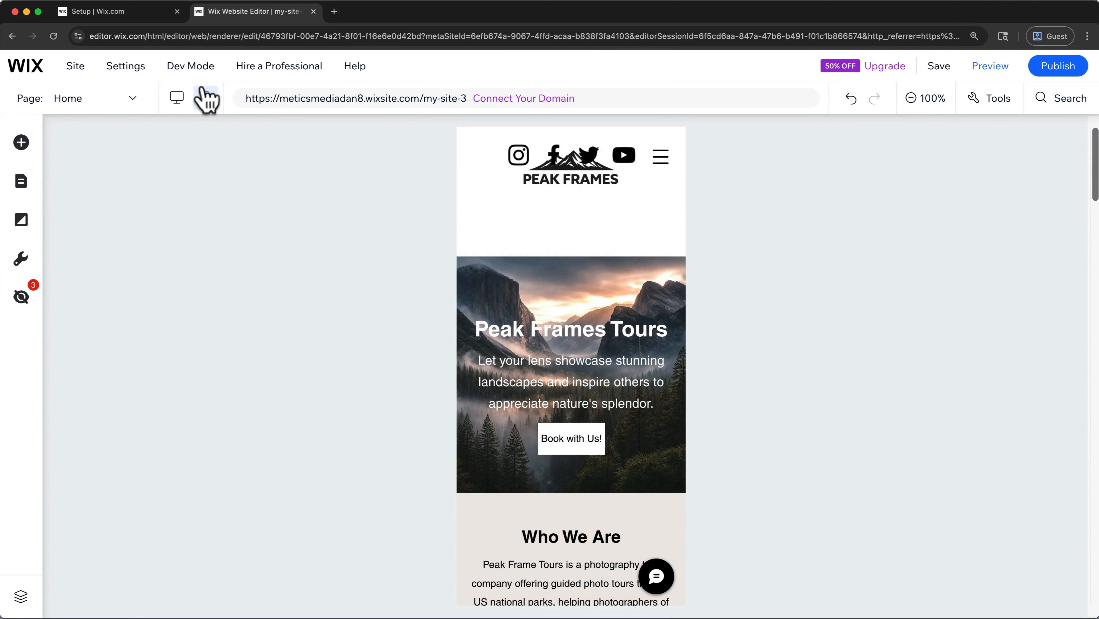
click(572, 155)
key(Delete)
click(568, 220)
drag(569, 253, 569, 239)
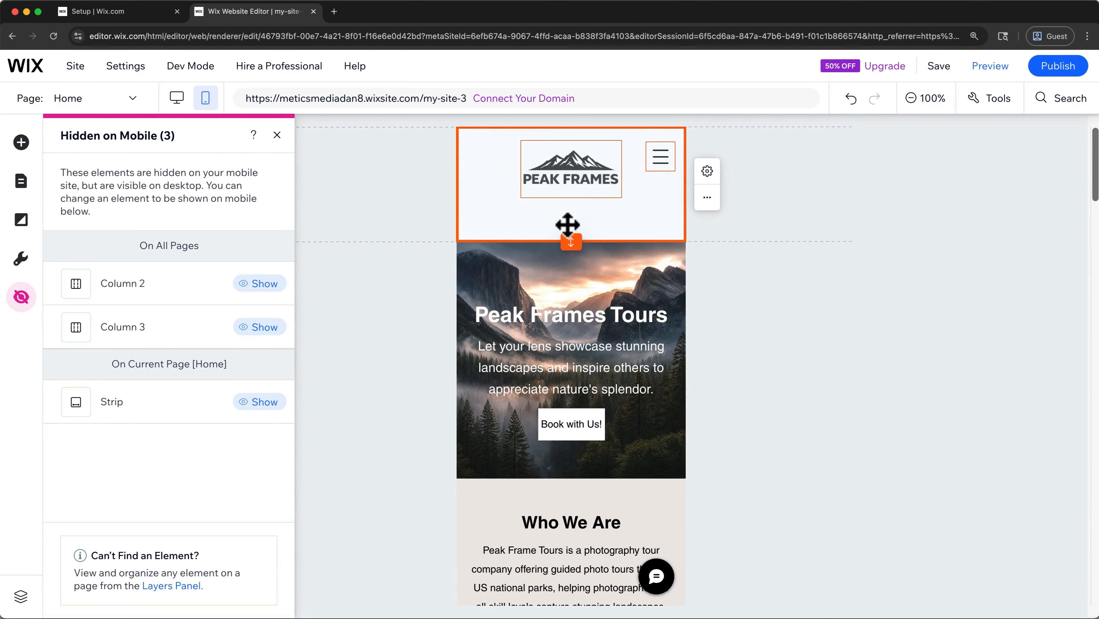
- Widen the Book with Us! button in the mobile Welcome section
click(589, 307)
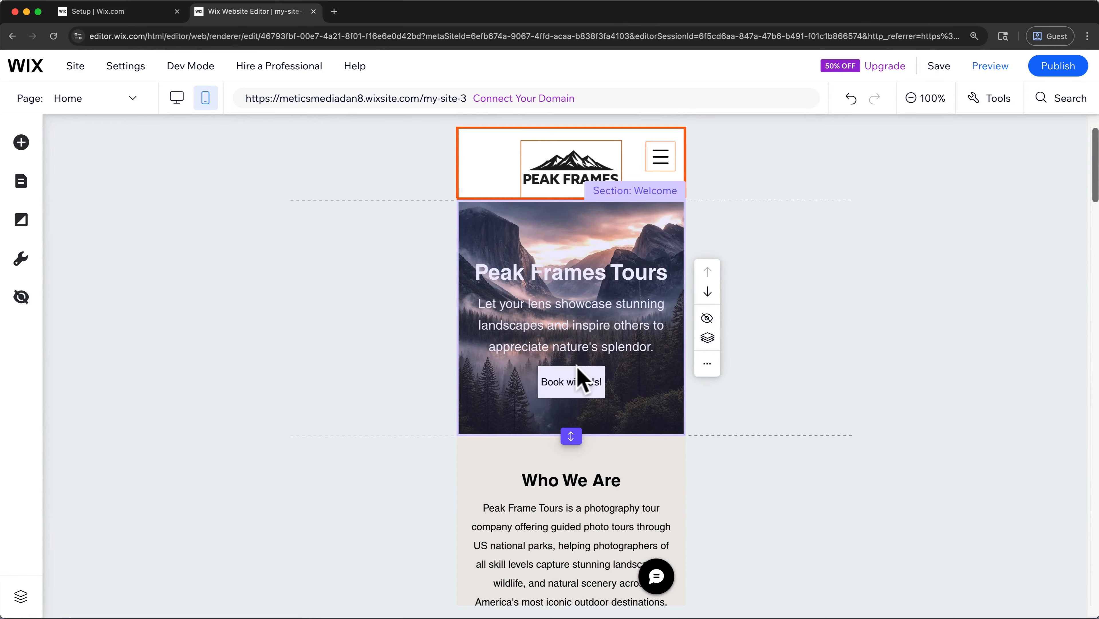
click(580, 376)
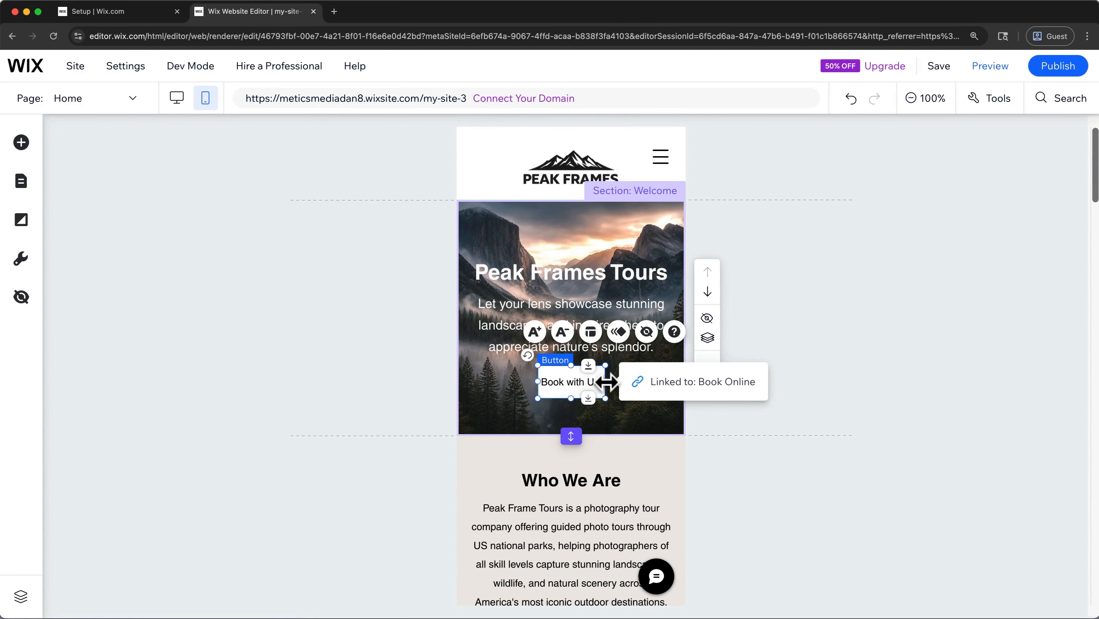
- Add a Phone action to the mobile site's Quick Action Bar
scroll(583, 391, down, 10)
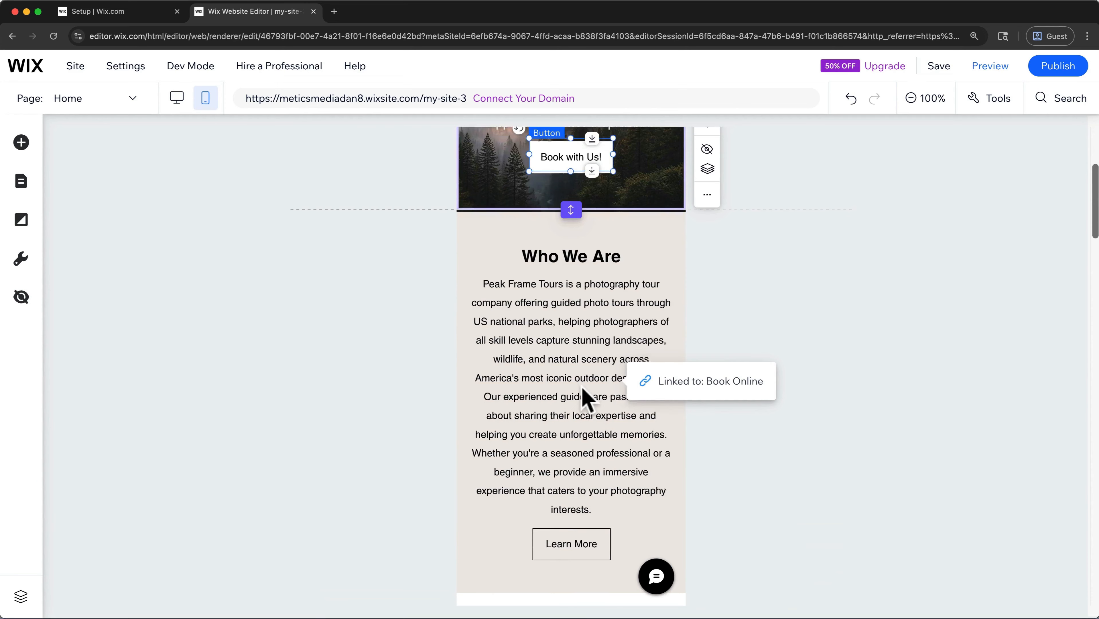
scroll(583, 390, down, 4)
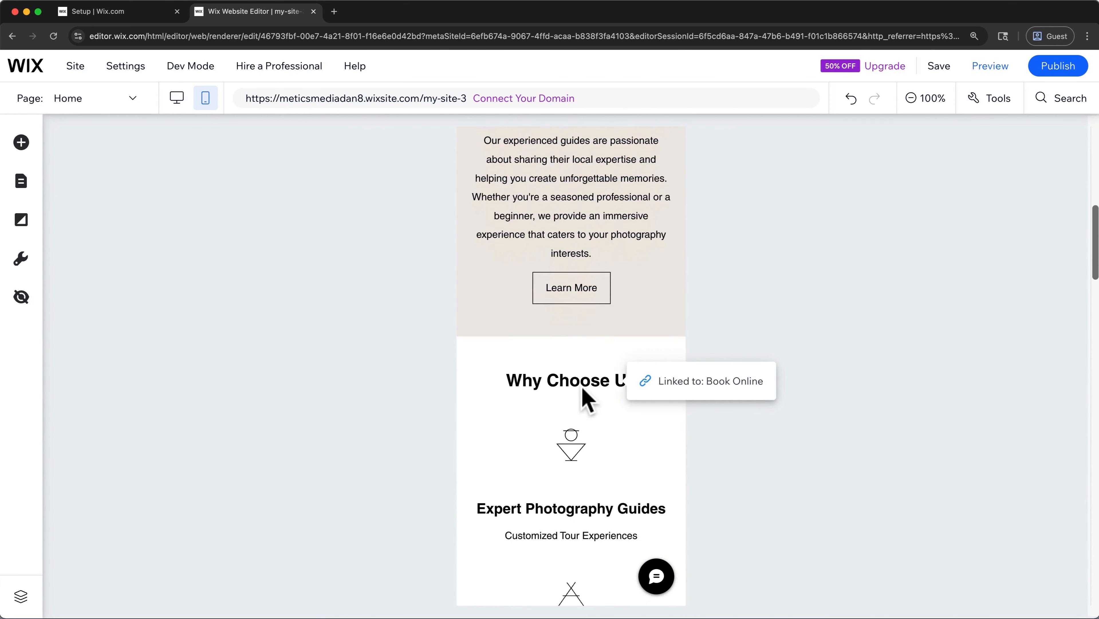
scroll(582, 390, down, 7)
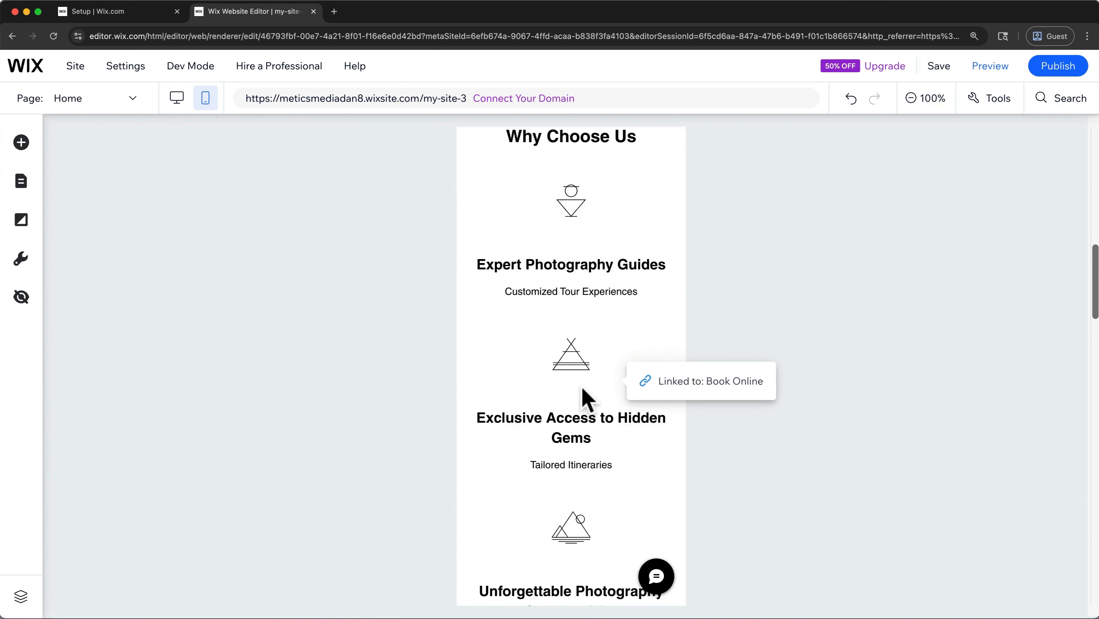
scroll(583, 391, down, 20)
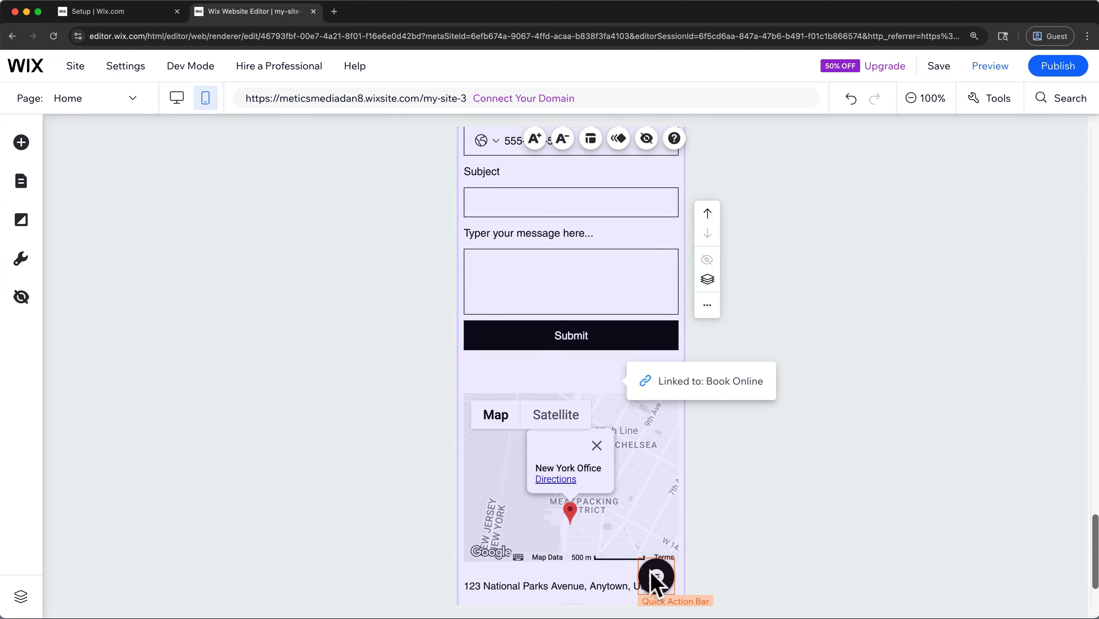
click(656, 577)
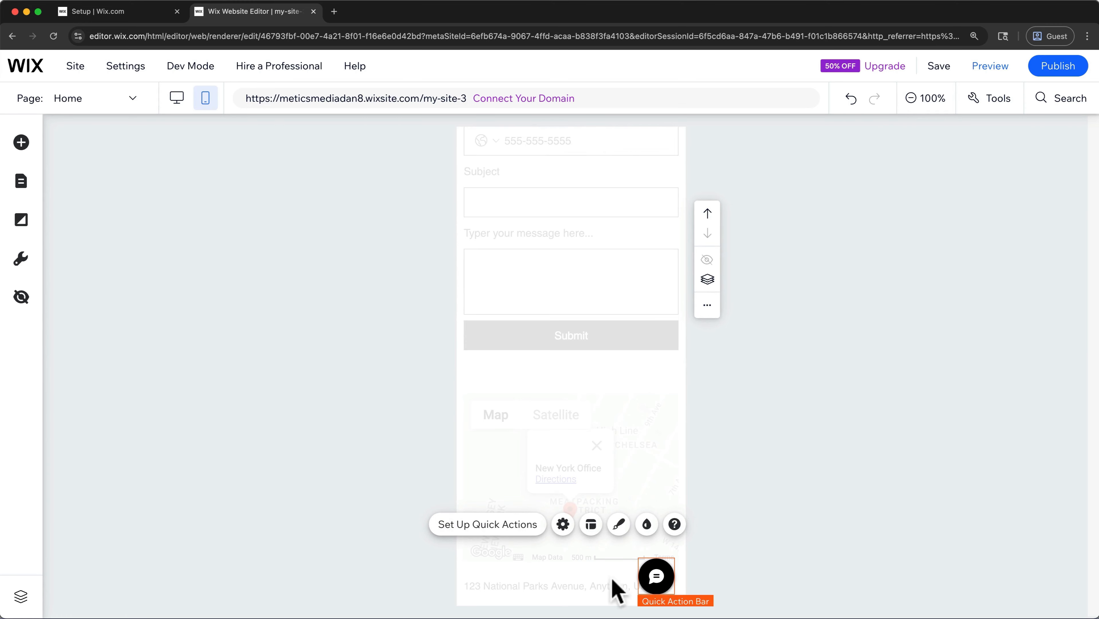
click(524, 524)
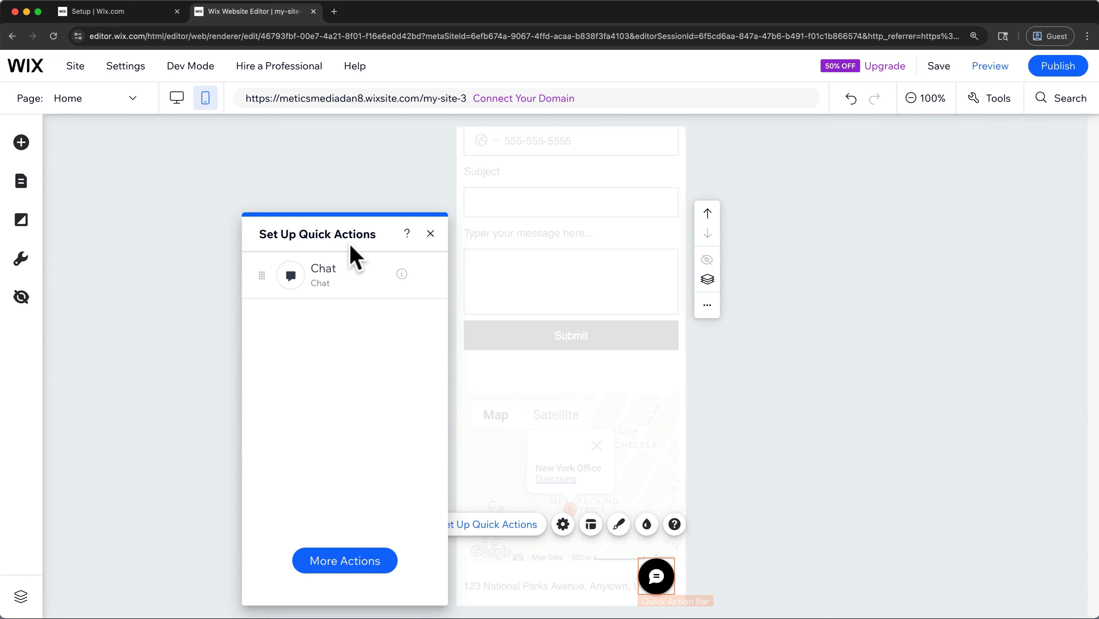
click(340, 559)
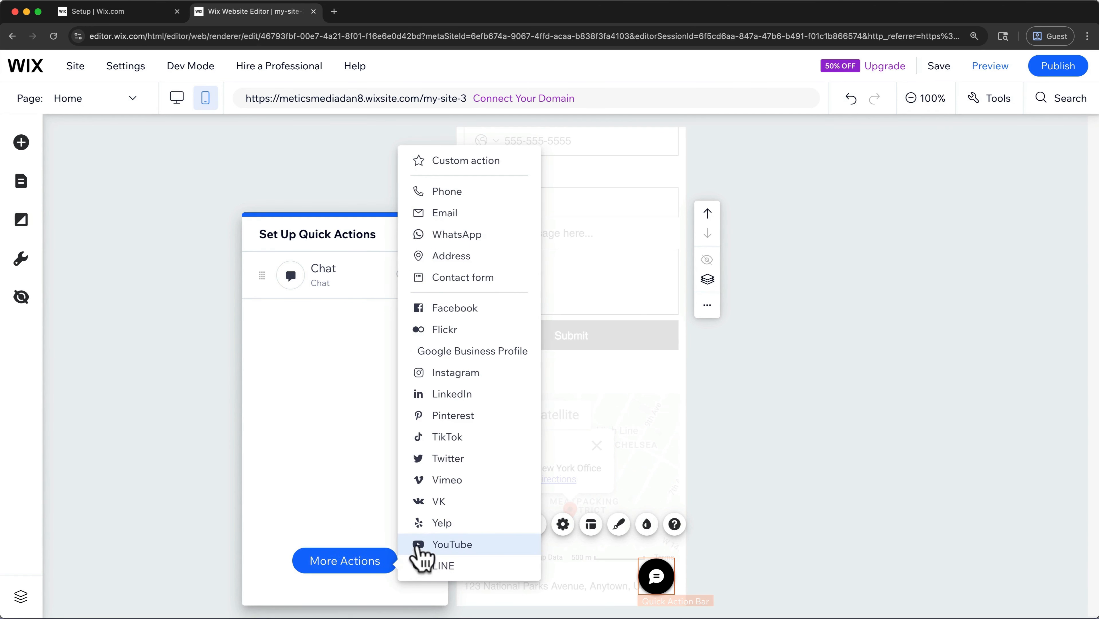
click(466, 193)
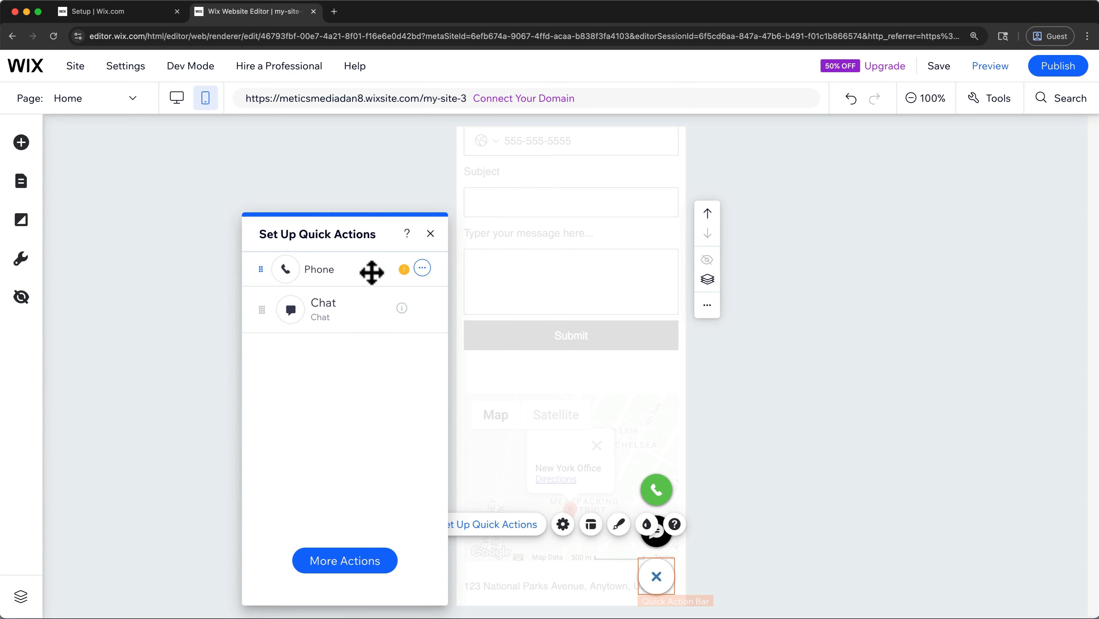
- Link the Phone quick action to the business phone number with country and area code, and finish the quick actions setup
click(423, 269)
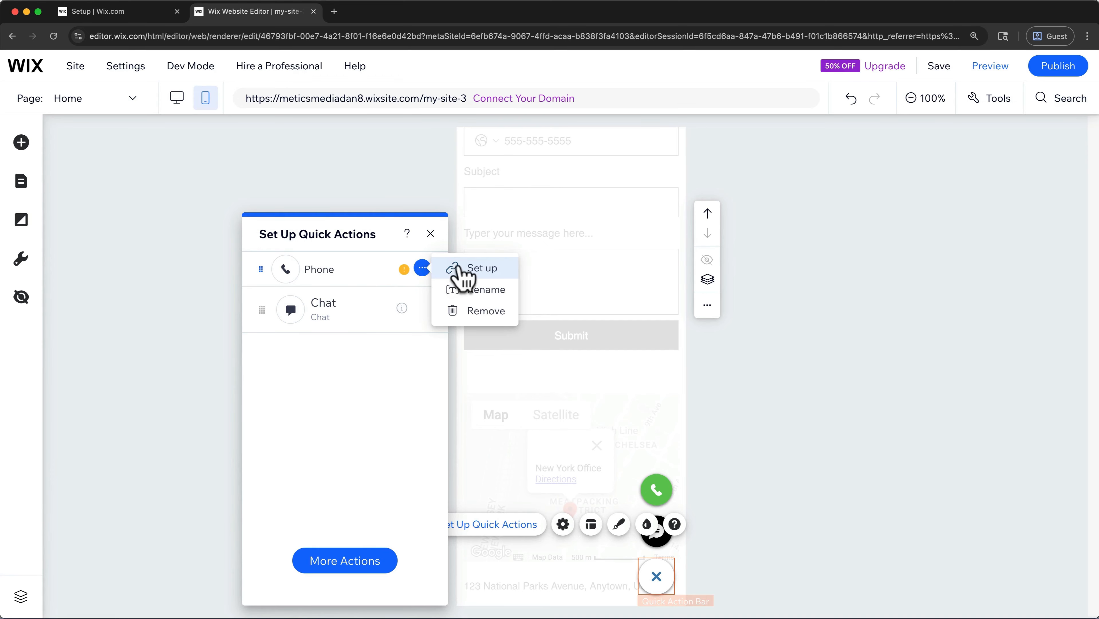
click(462, 273)
key(super+v)
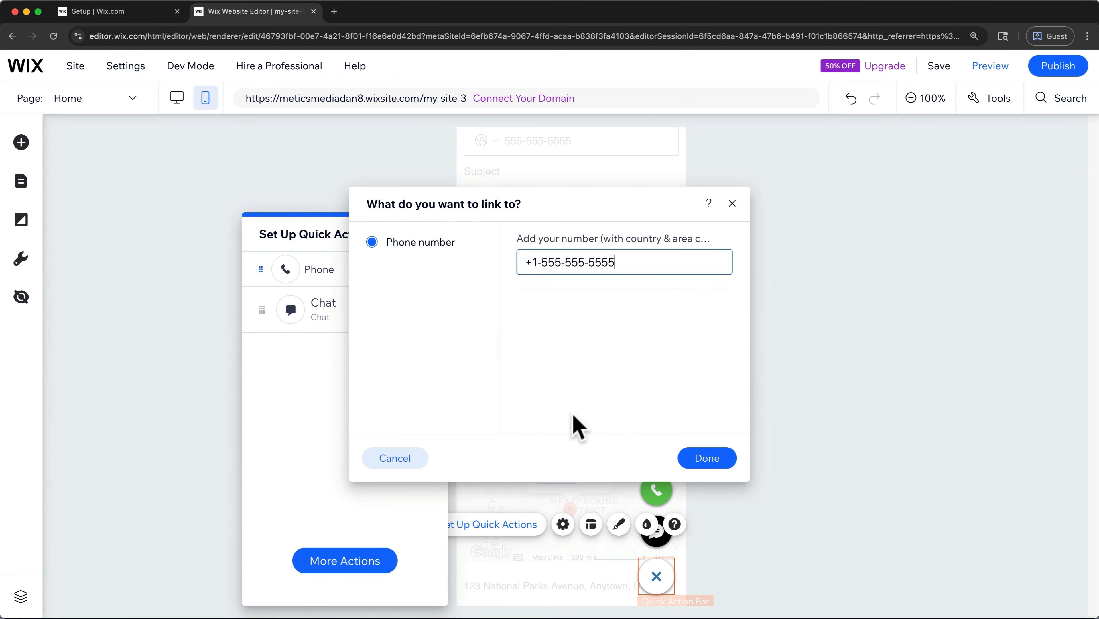
click(706, 462)
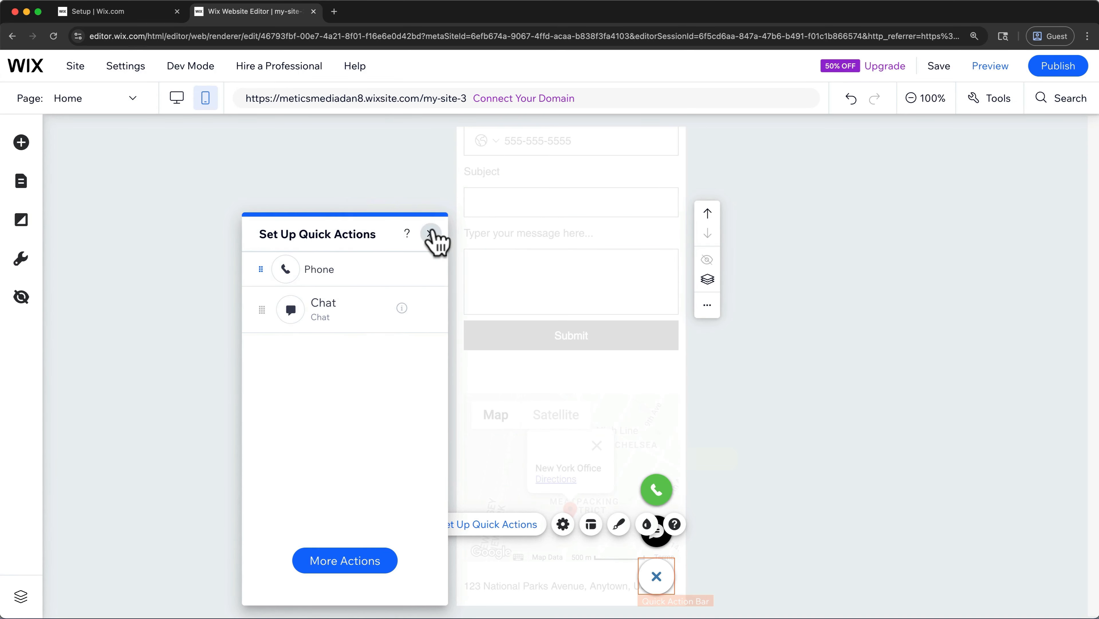
click(430, 233)
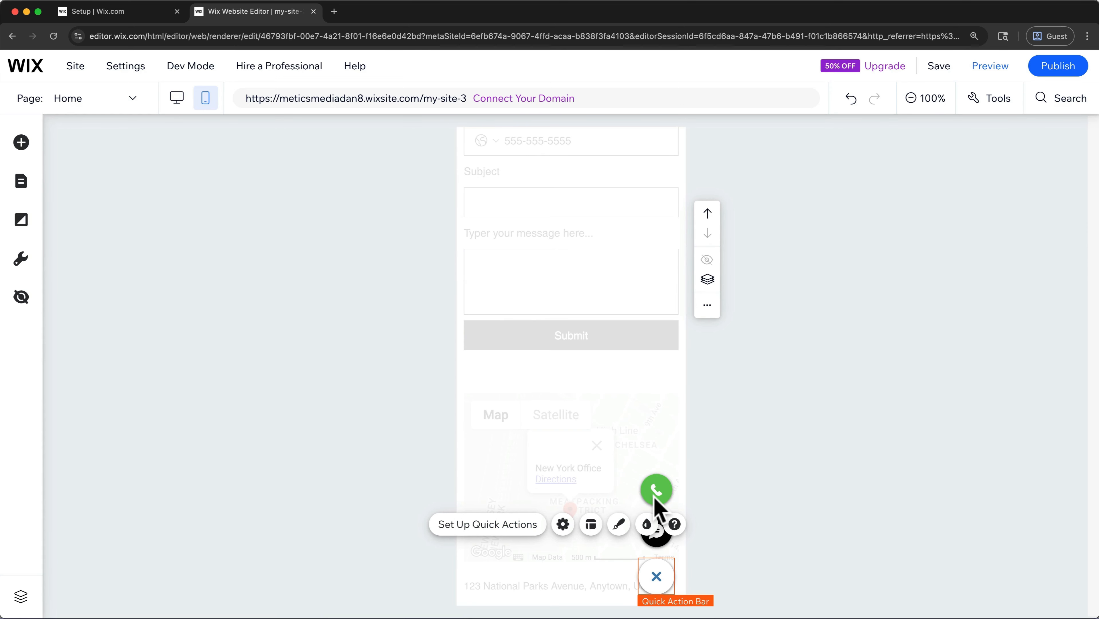
click(699, 569)
scroll(710, 561, up, 20)
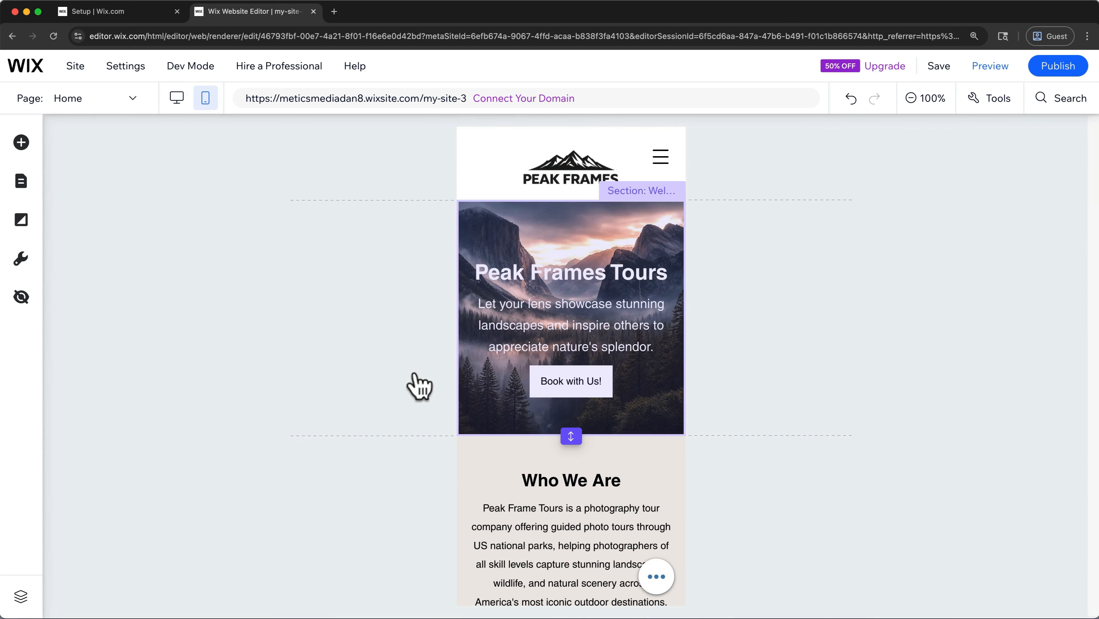
- Return to the desktop version of the site and open the App Market through the site's dashboard
click(183, 100)
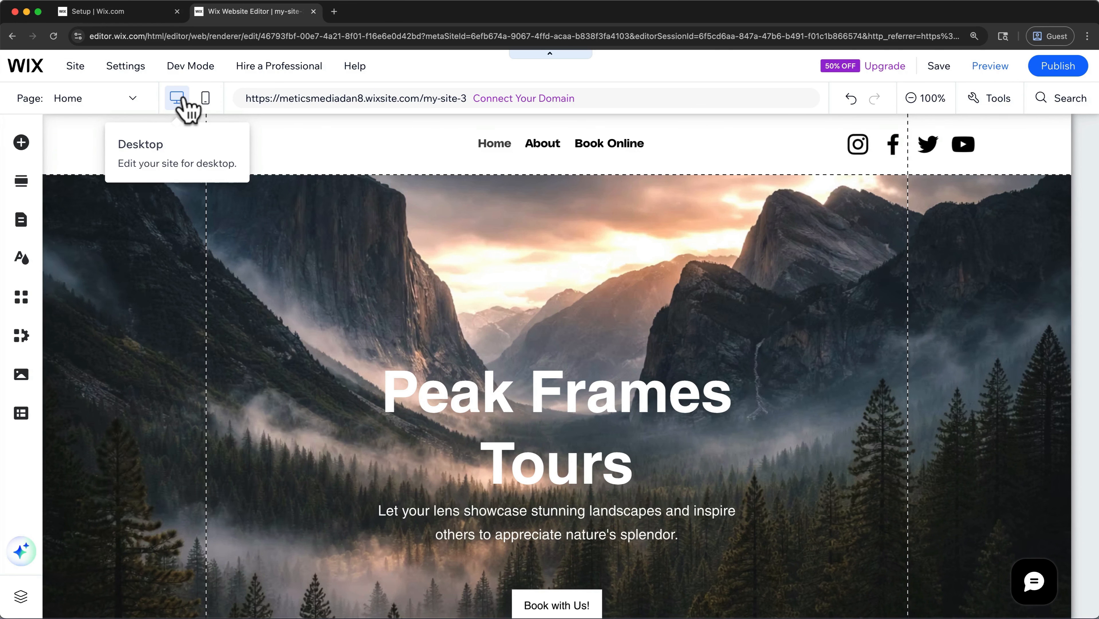
mouse_move(36, 80)
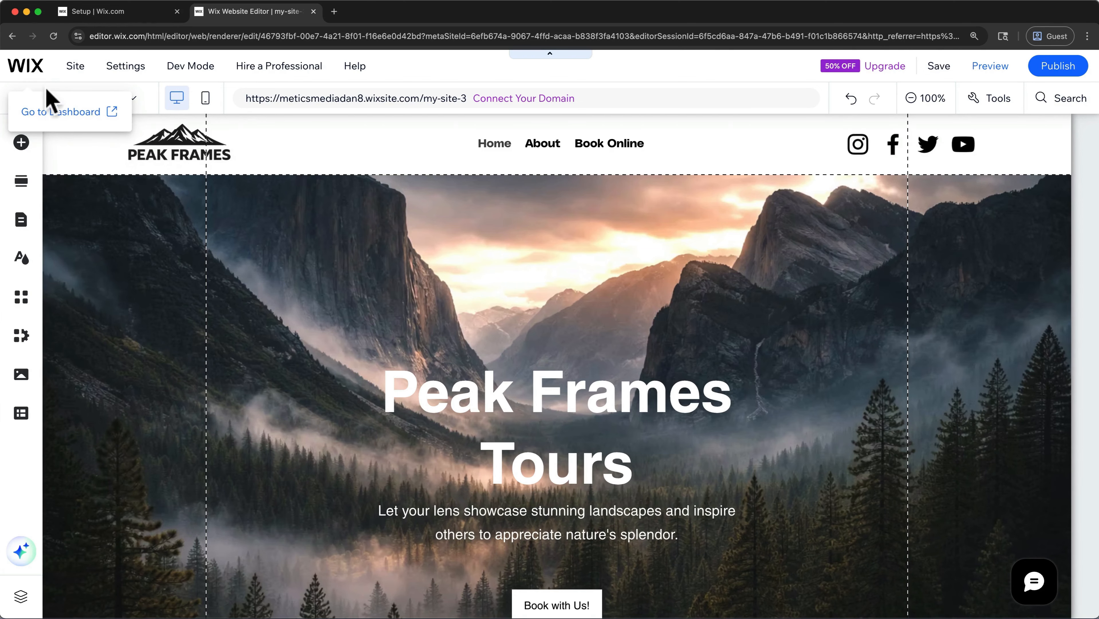
click(51, 112)
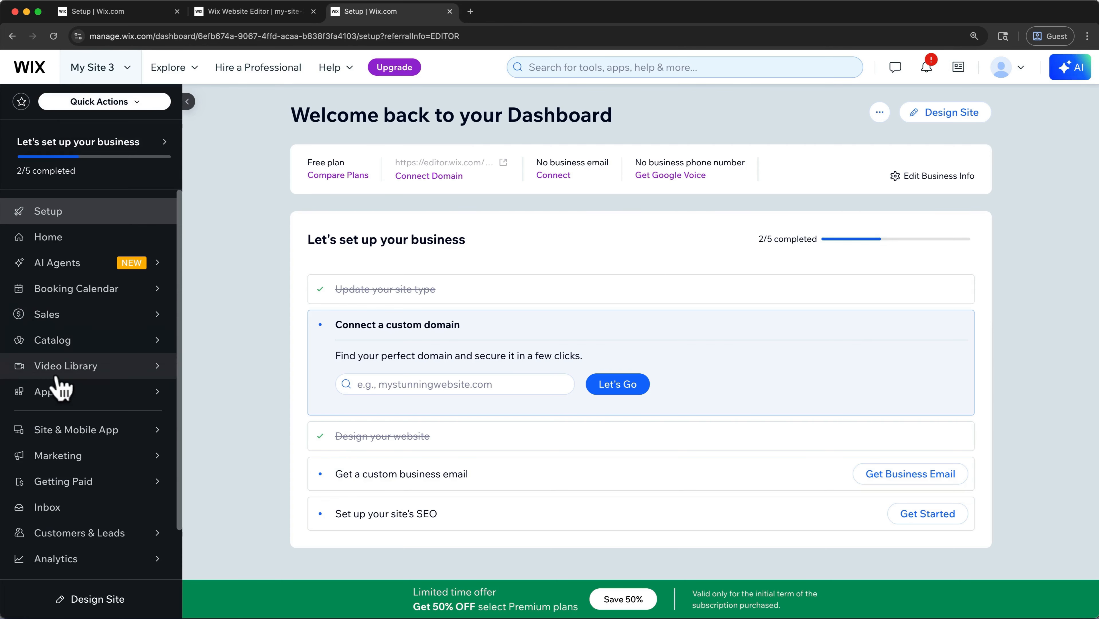
mouse_move(52, 391)
click(213, 384)
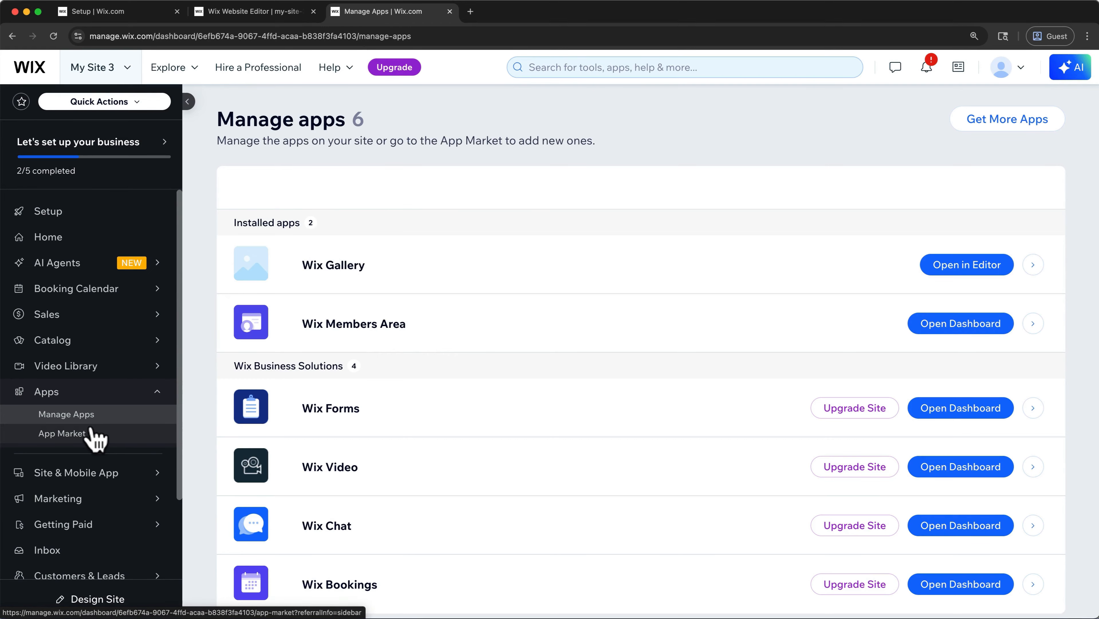
click(95, 435)
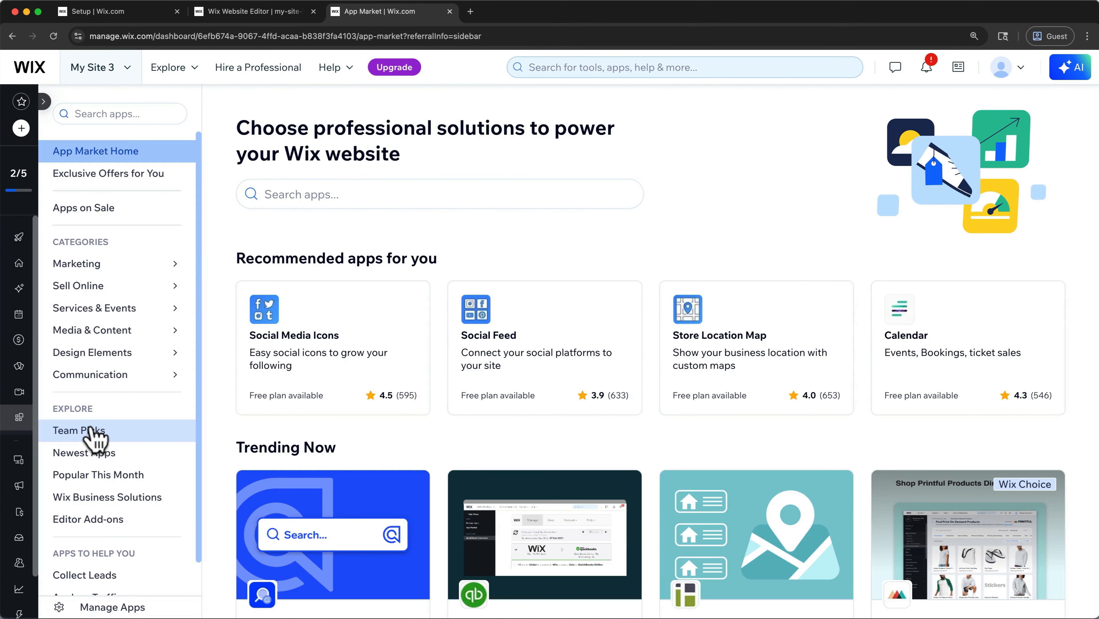
- Browse the Photography apps in the App Market's Media & Content category, then return to the site editor
mouse_move(152, 288)
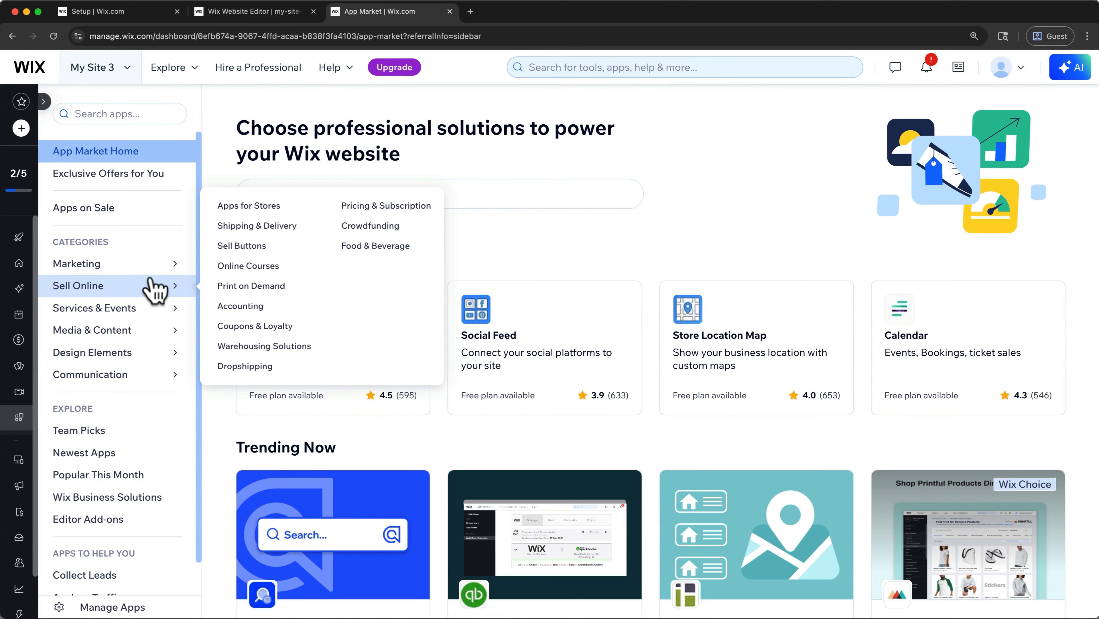
mouse_move(153, 337)
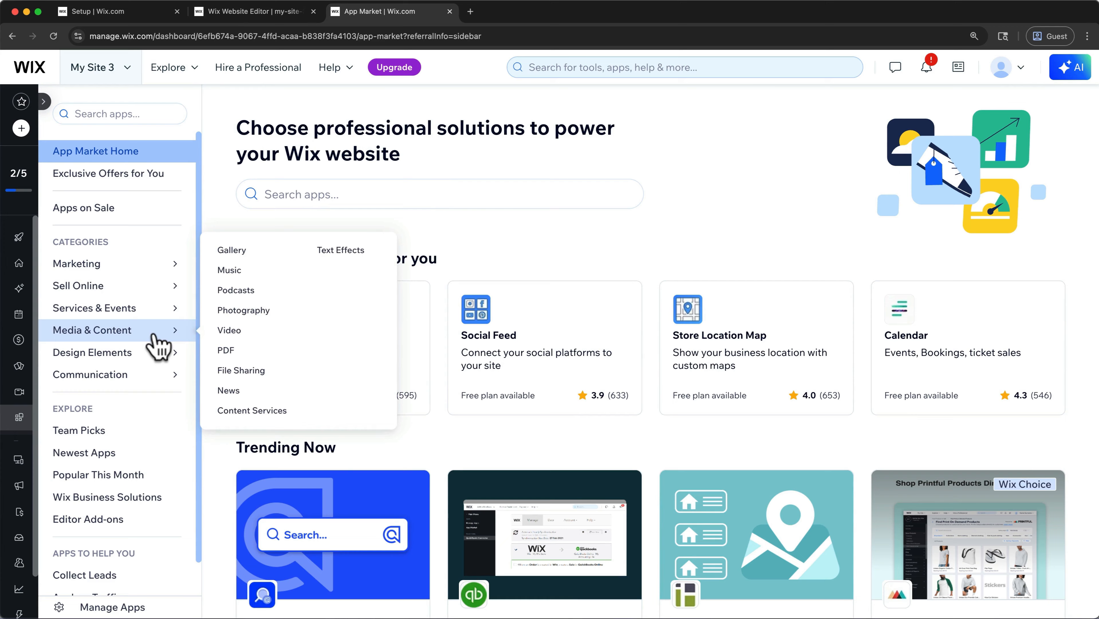
click(246, 312)
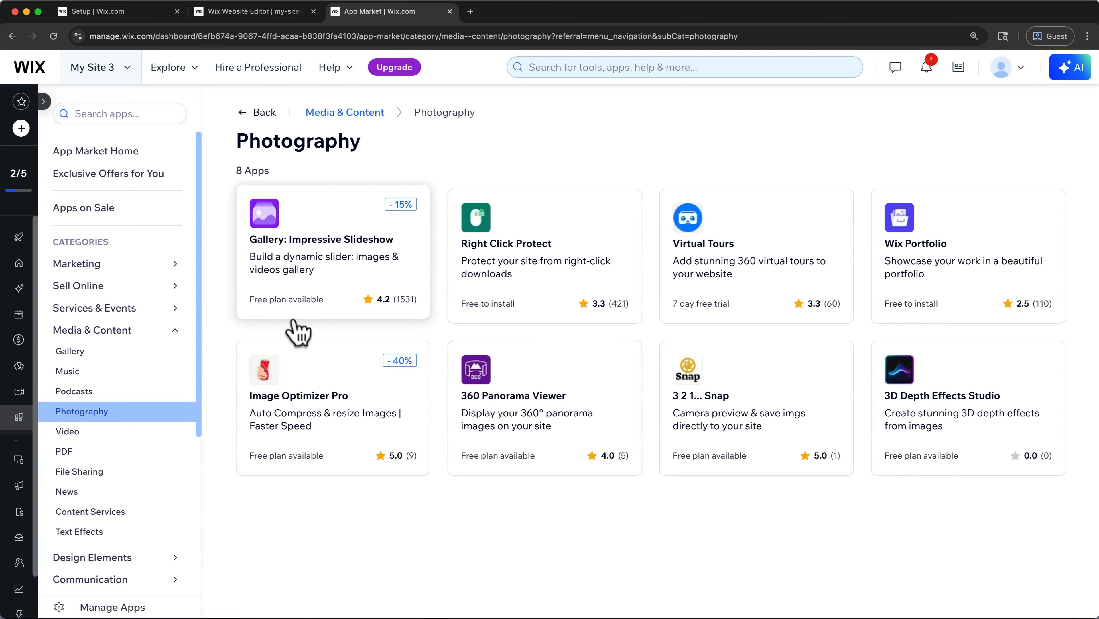
click(449, 11)
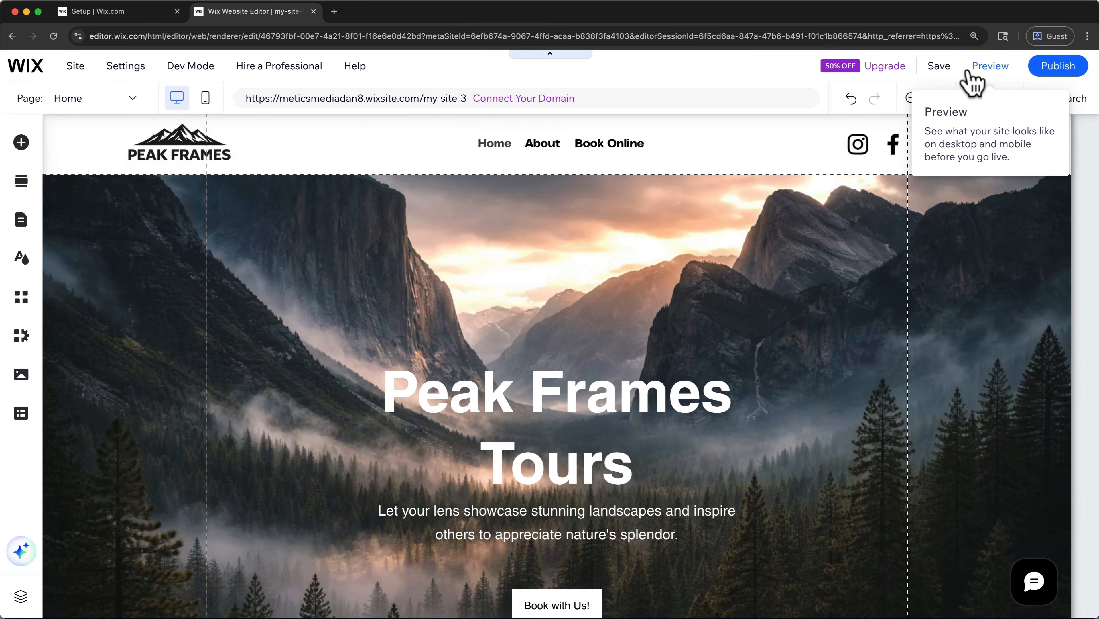
- Preview the desktop Home page, check its sections and return to editing
click(972, 83)
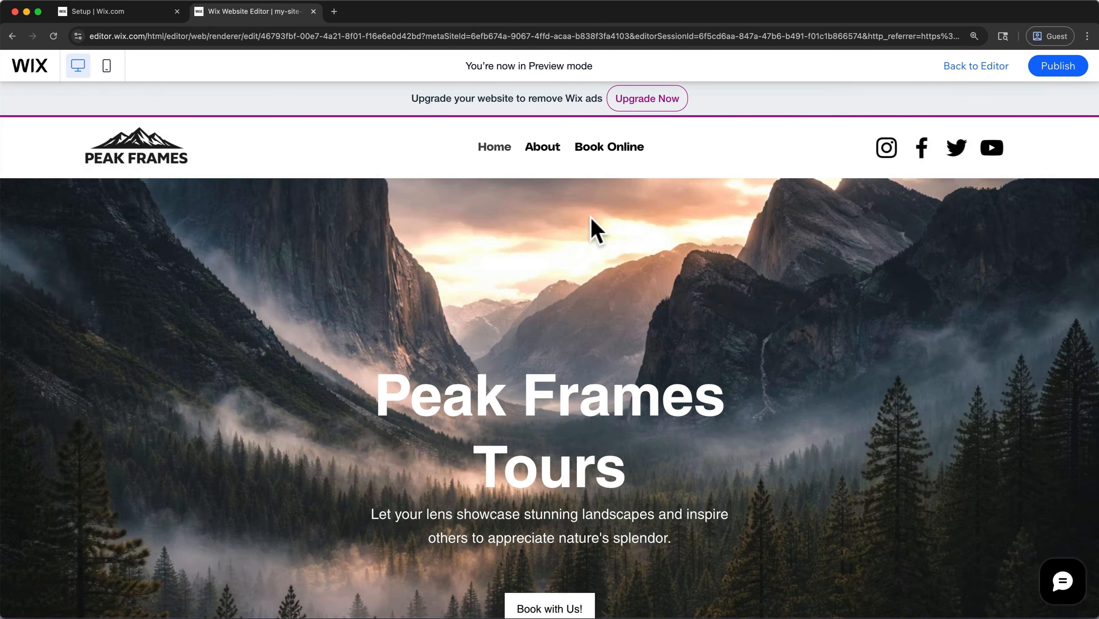
scroll(593, 229, down, 5)
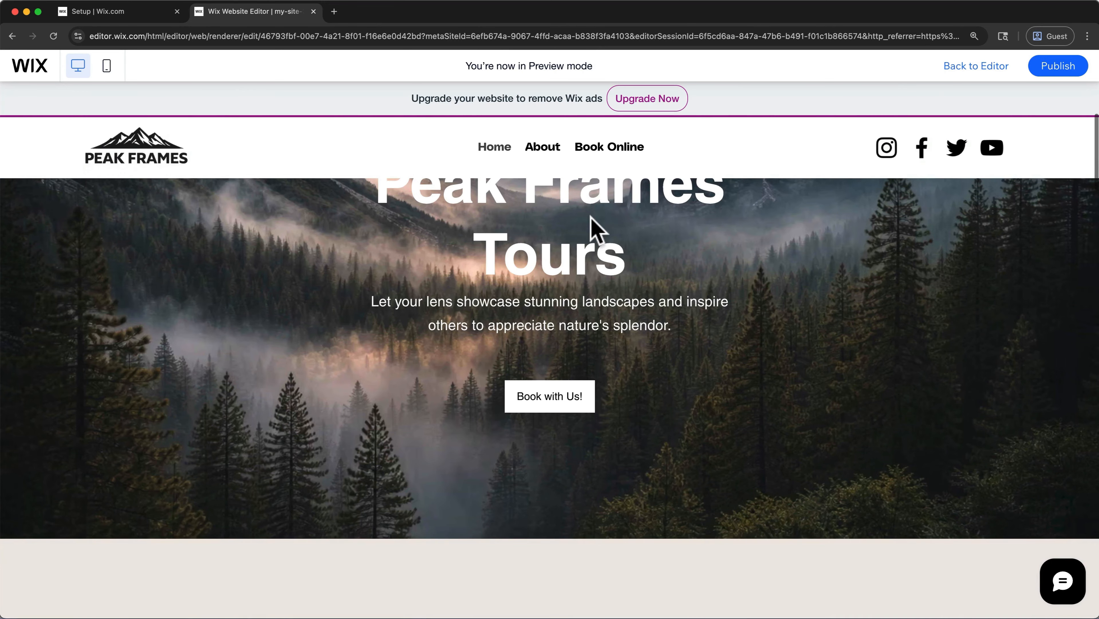
scroll(591, 216, down, 5)
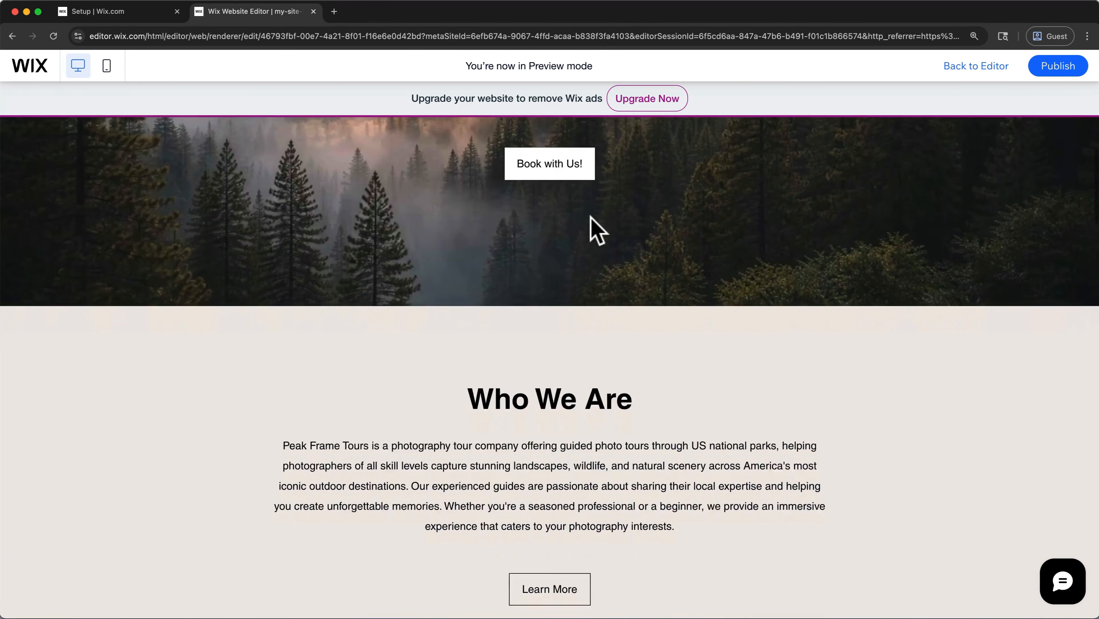
scroll(591, 216, down, 15)
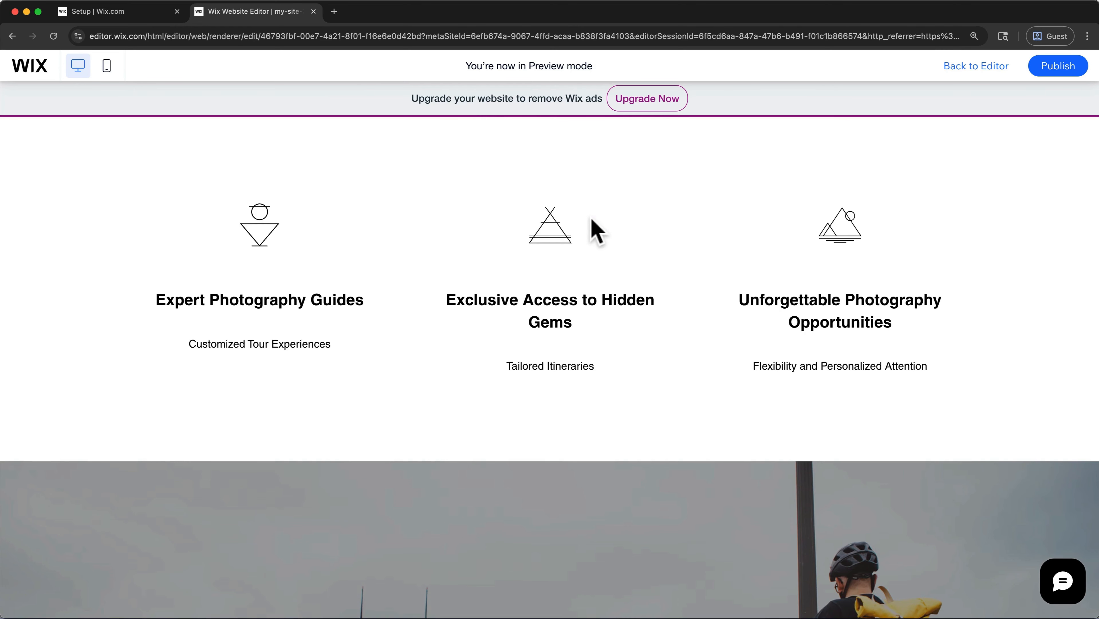
scroll(591, 219, up, 20)
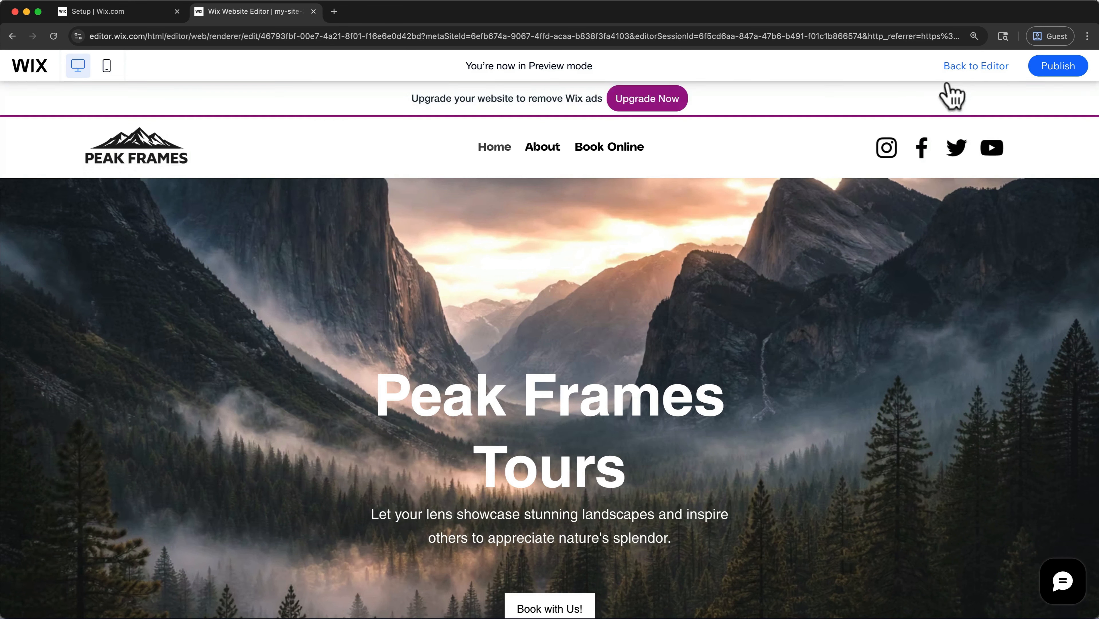
click(963, 66)
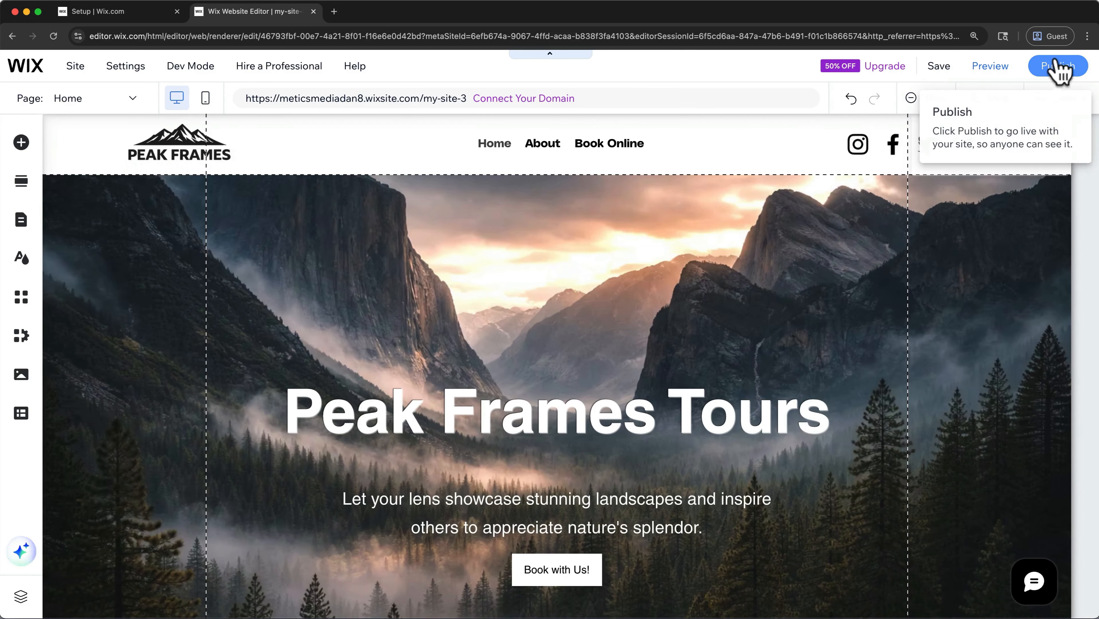
- Publish the site, open the live version and select its web address
click(1058, 67)
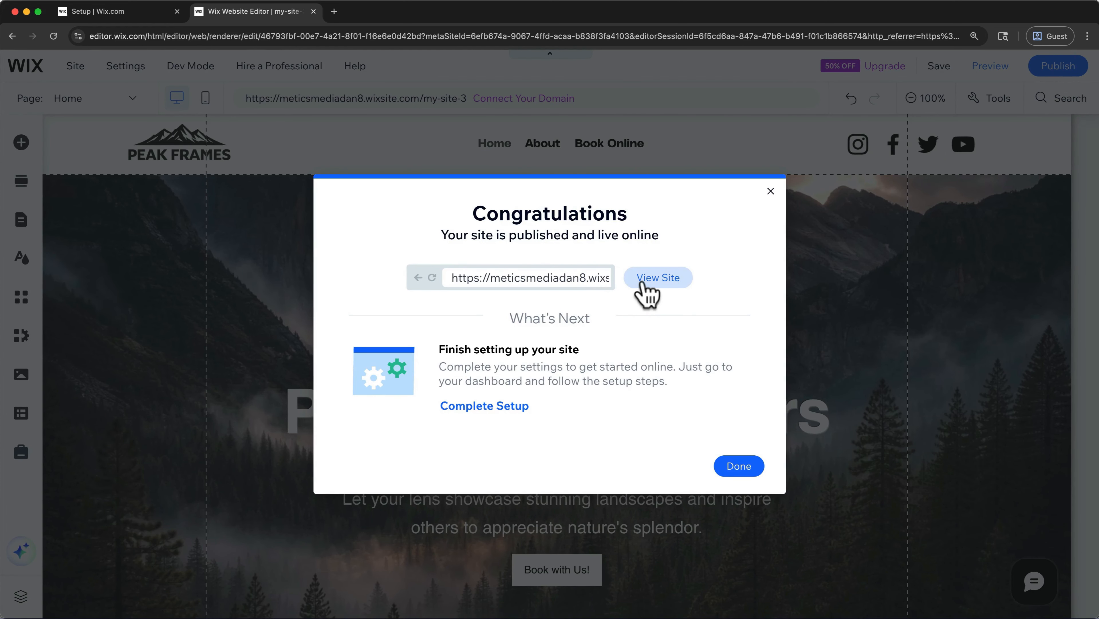
click(647, 283)
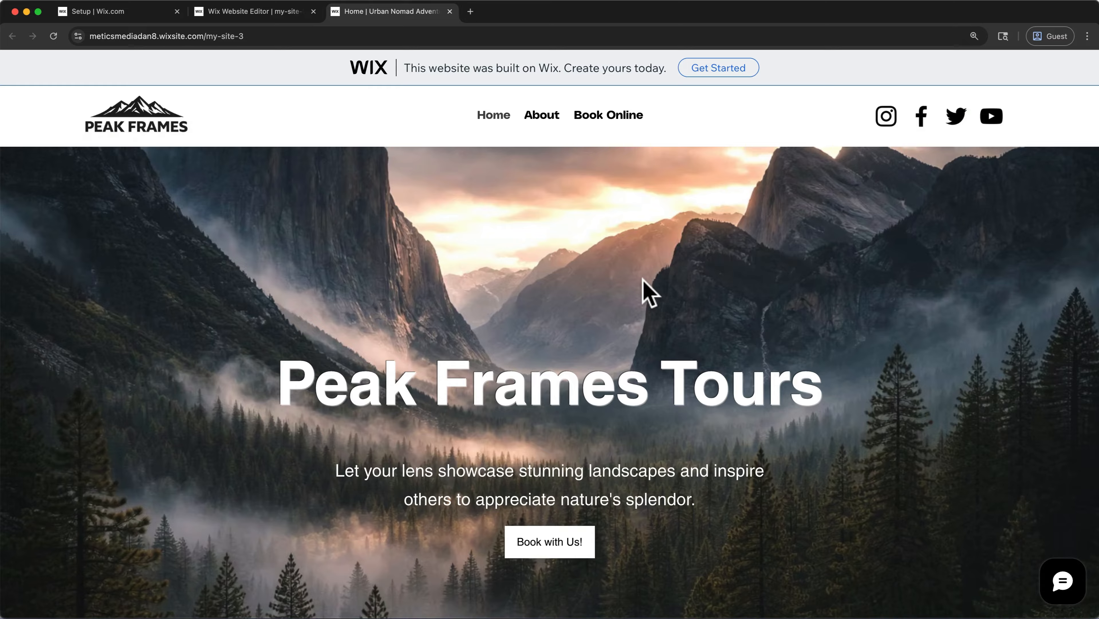
drag(267, 36, 93, 36)
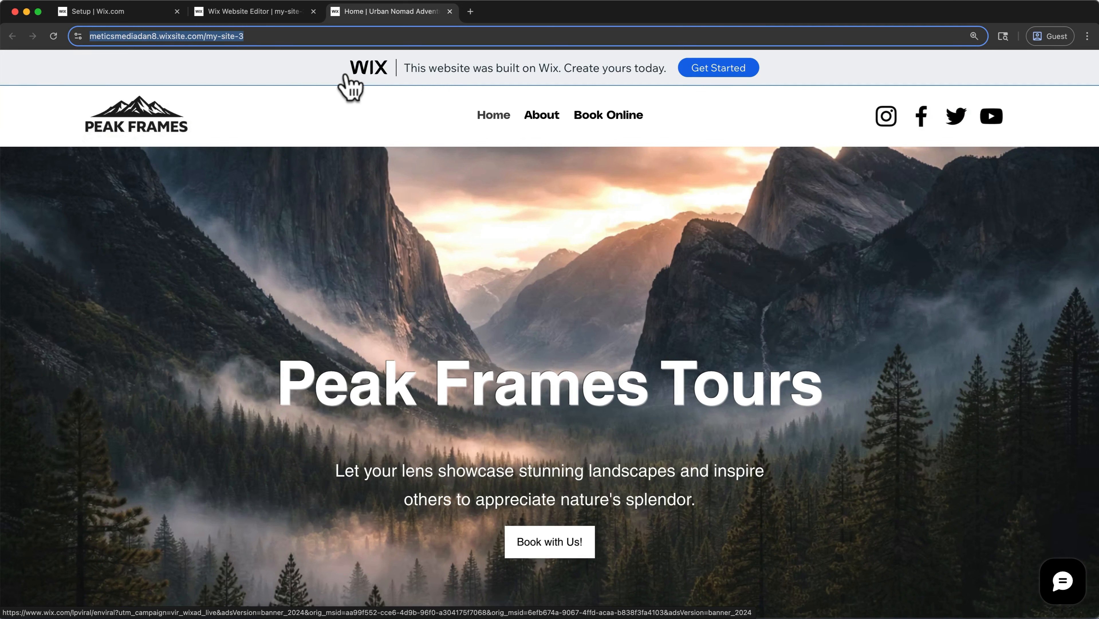
- Close the live site and the publishing confirmation, and open the domain connection page through the site's dashboard
click(449, 12)
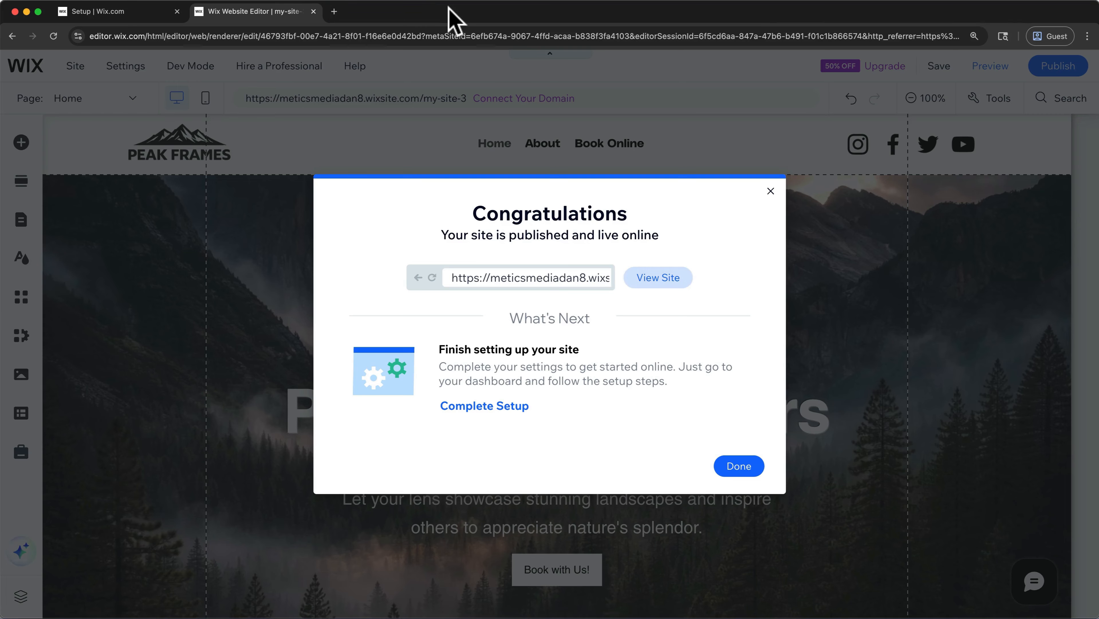
click(769, 192)
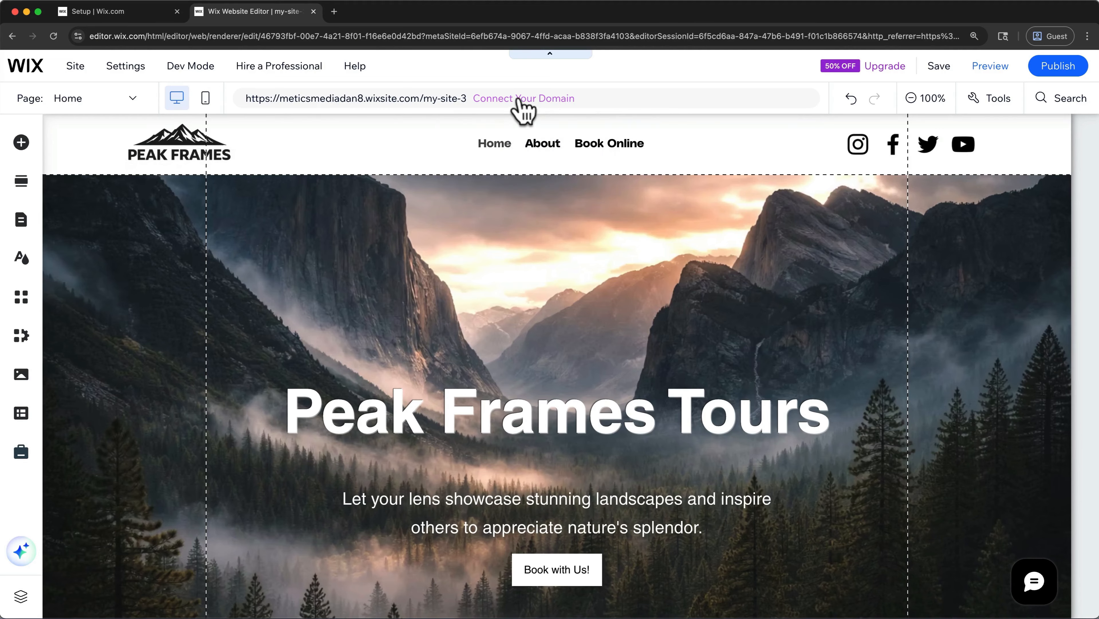
mouse_move(29, 72)
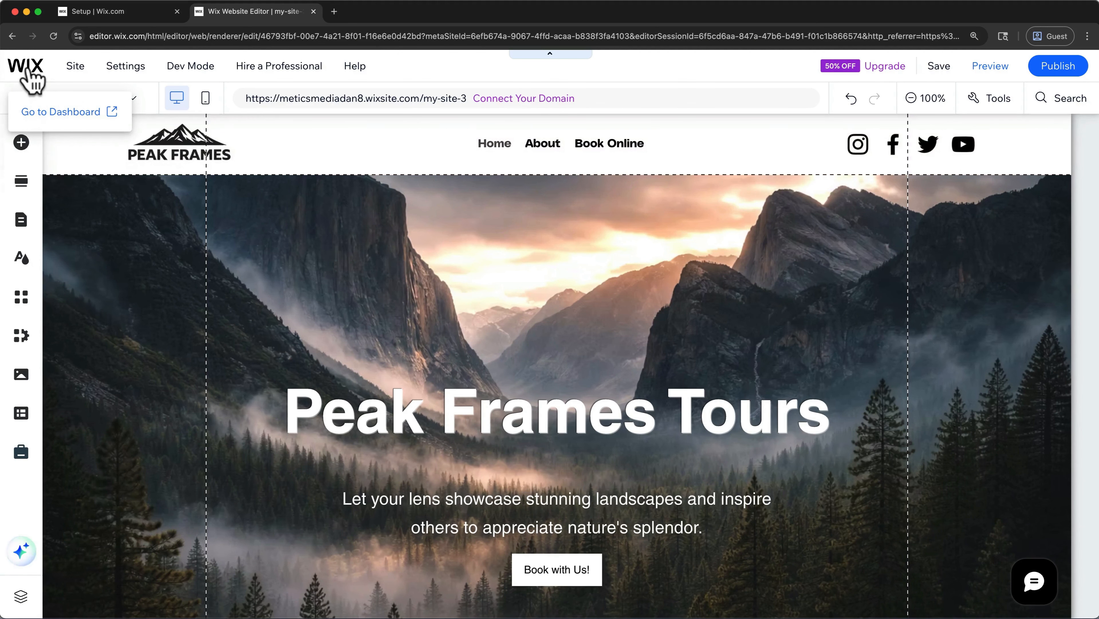
click(43, 112)
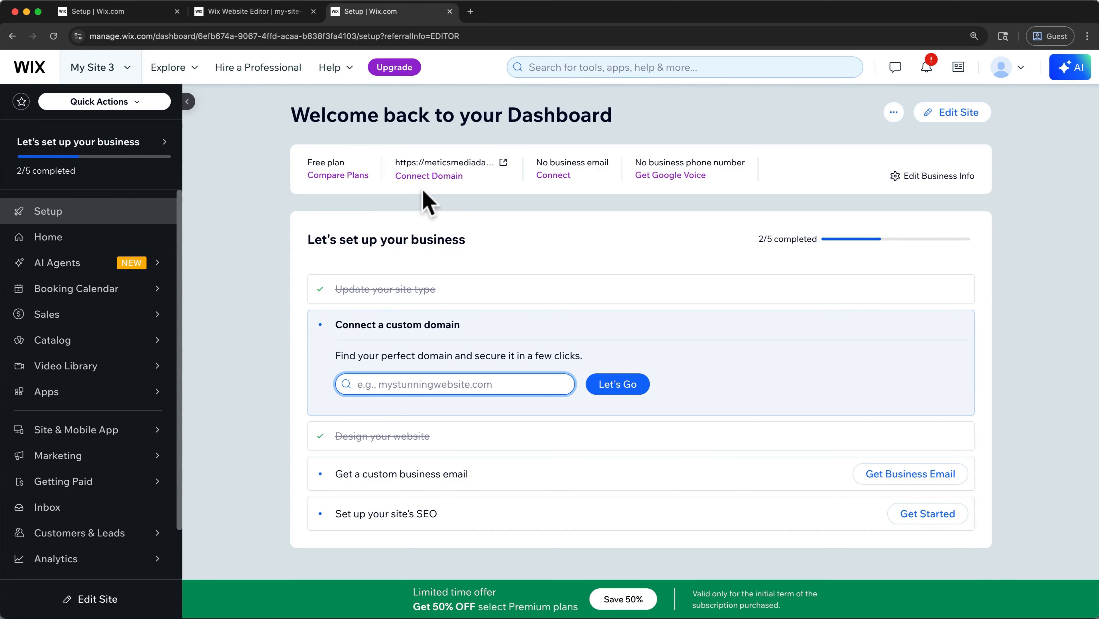
click(429, 175)
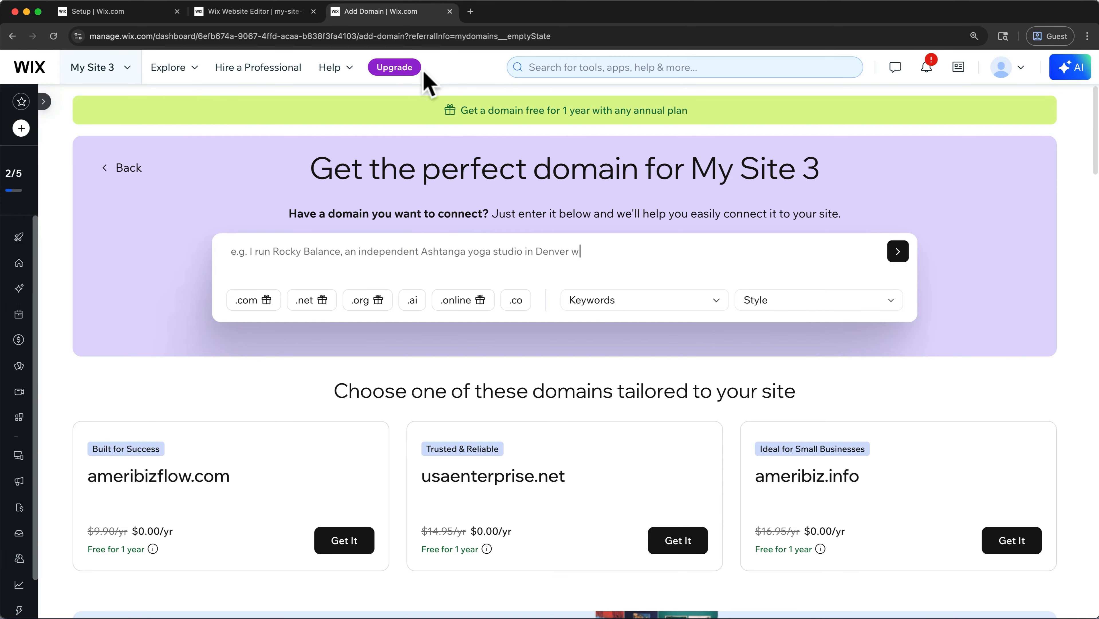
- Choose the Light Premium plan with the Yearly billing cycle and continue to checkout
click(415, 68)
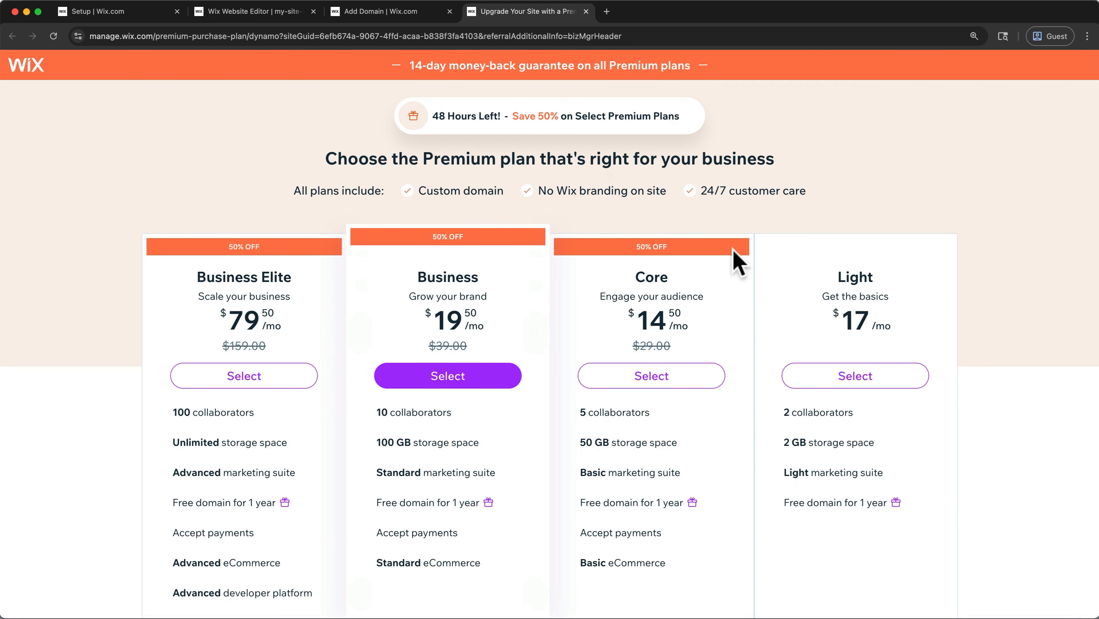
click(837, 376)
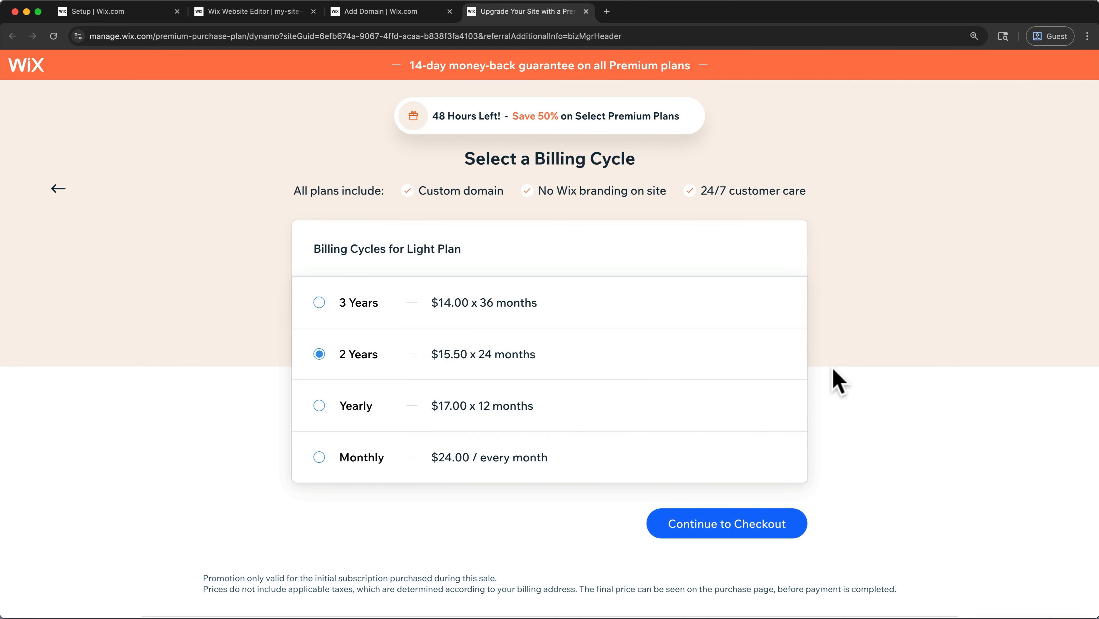
click(320, 405)
click(704, 538)
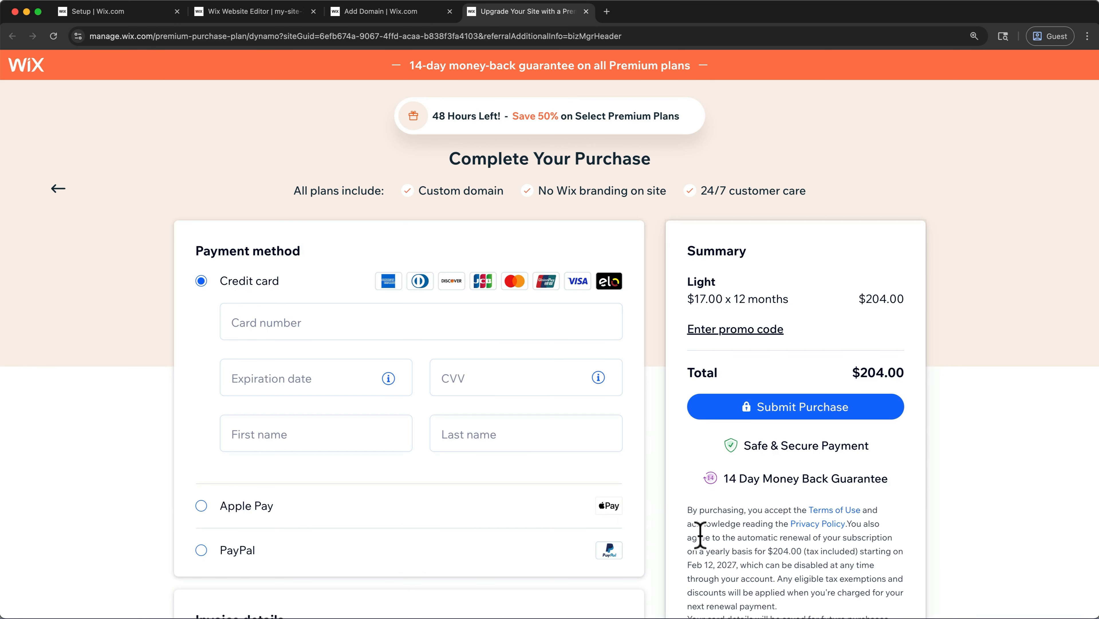
- Fill in the credit card number, expiration date, CVV and cardholder's name, apply promo code TAKE10 and submit the purchase
click(549, 326)
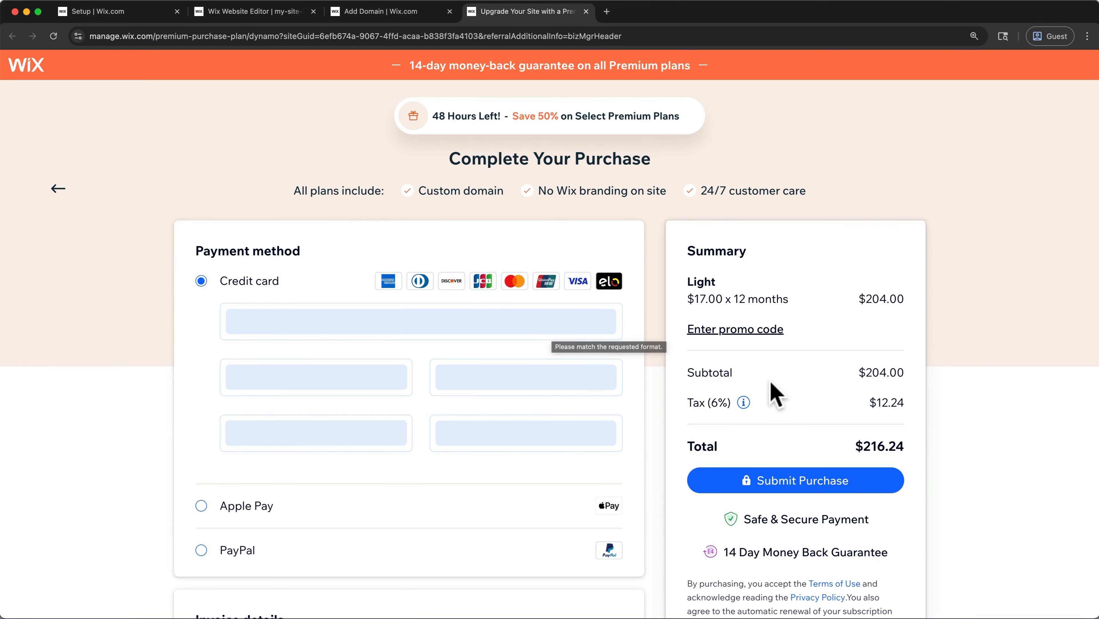
click(725, 330)
text(TAKE10)
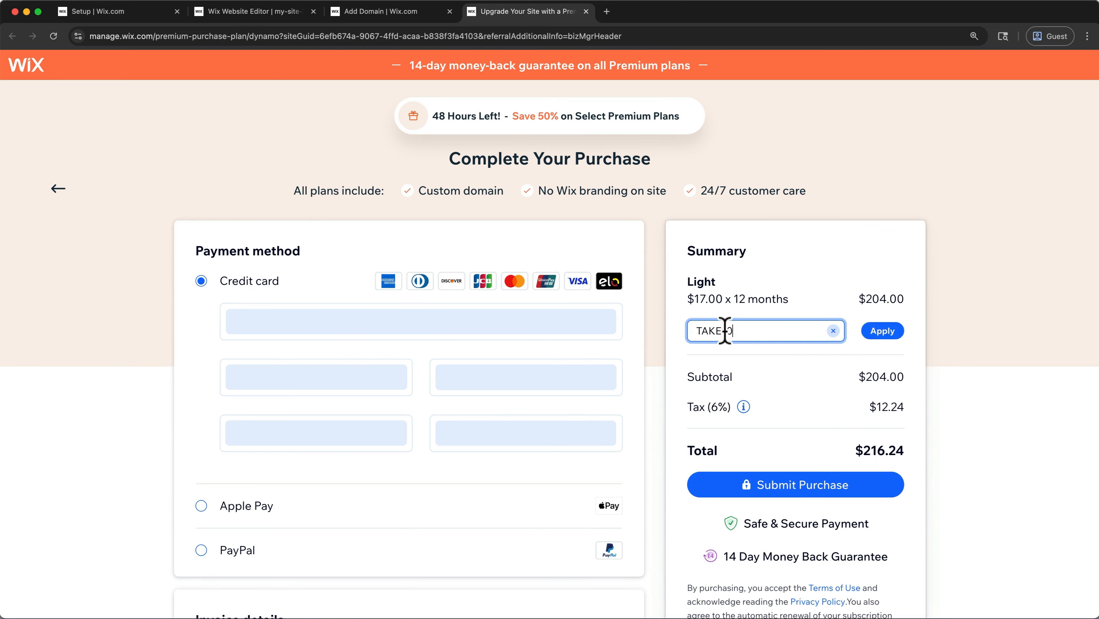
click(880, 332)
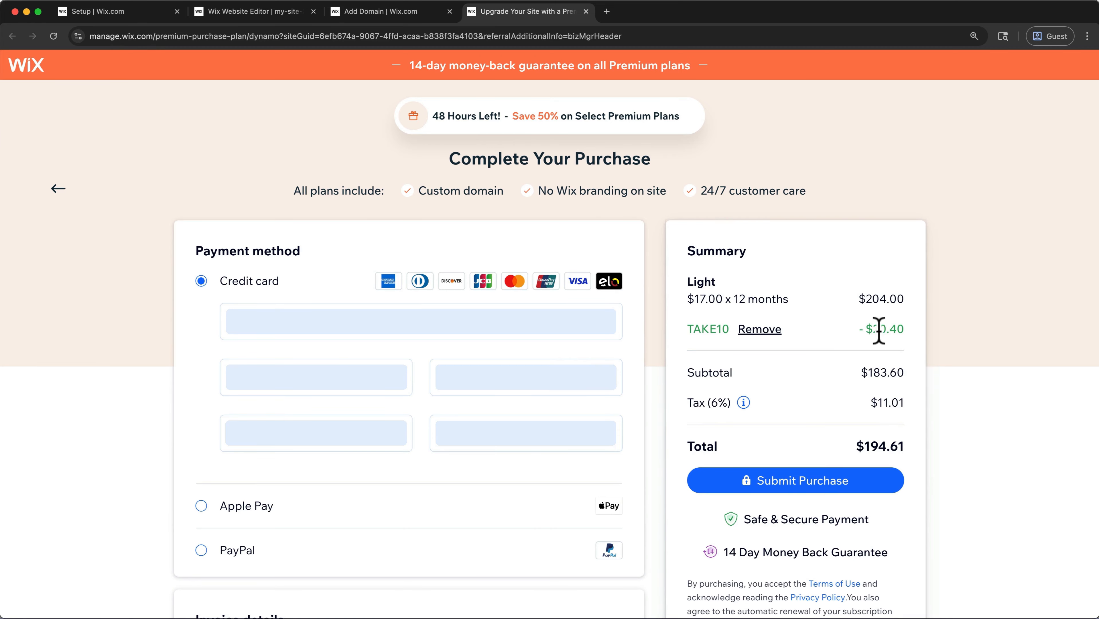
click(864, 485)
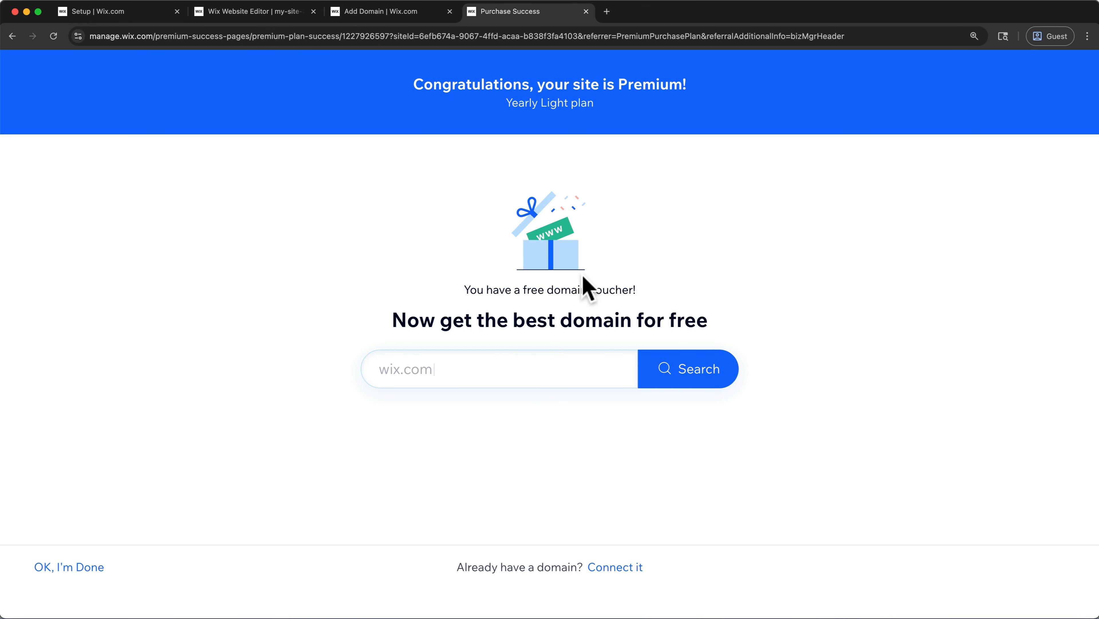
- Search for the free voucher domain peakframestours.com, get it and select a 1 Year registration period
click(547, 368)
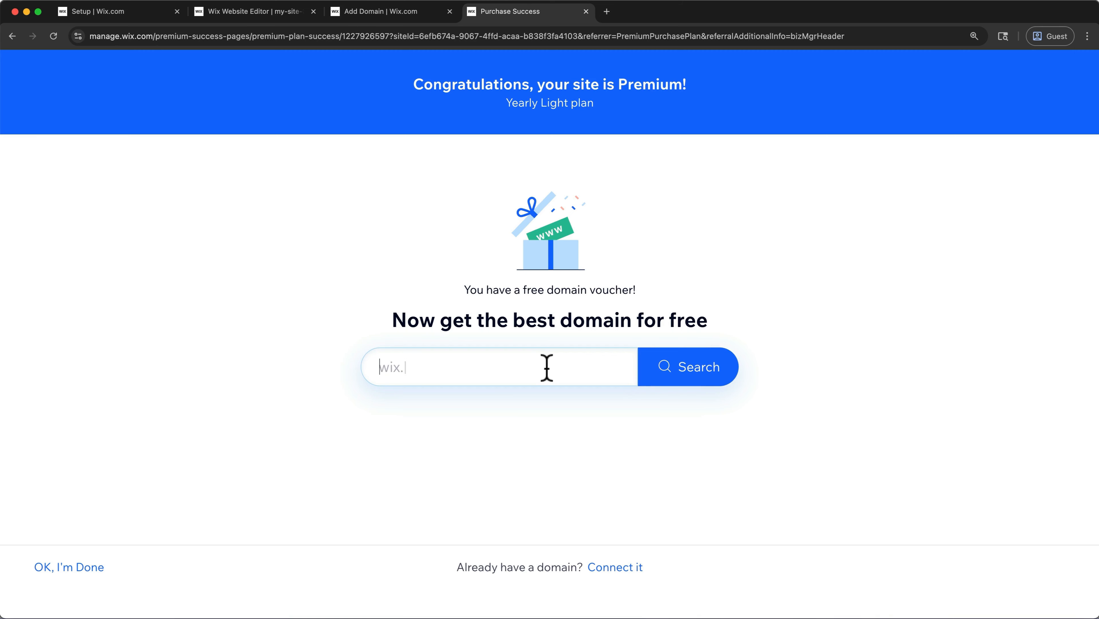
text(peakframestours.com)
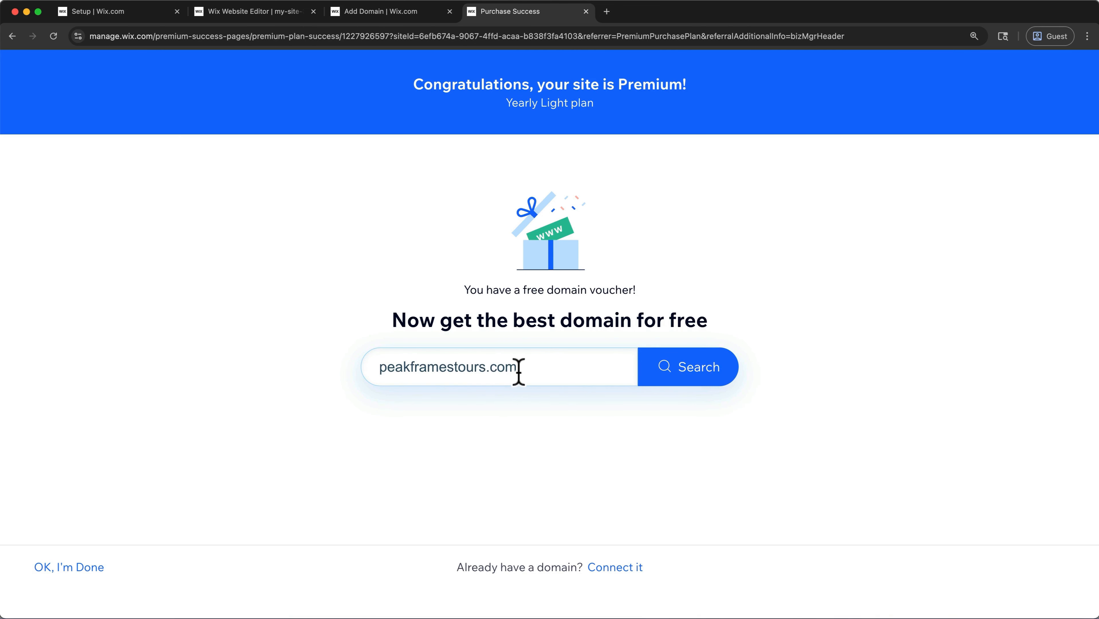
click(687, 368)
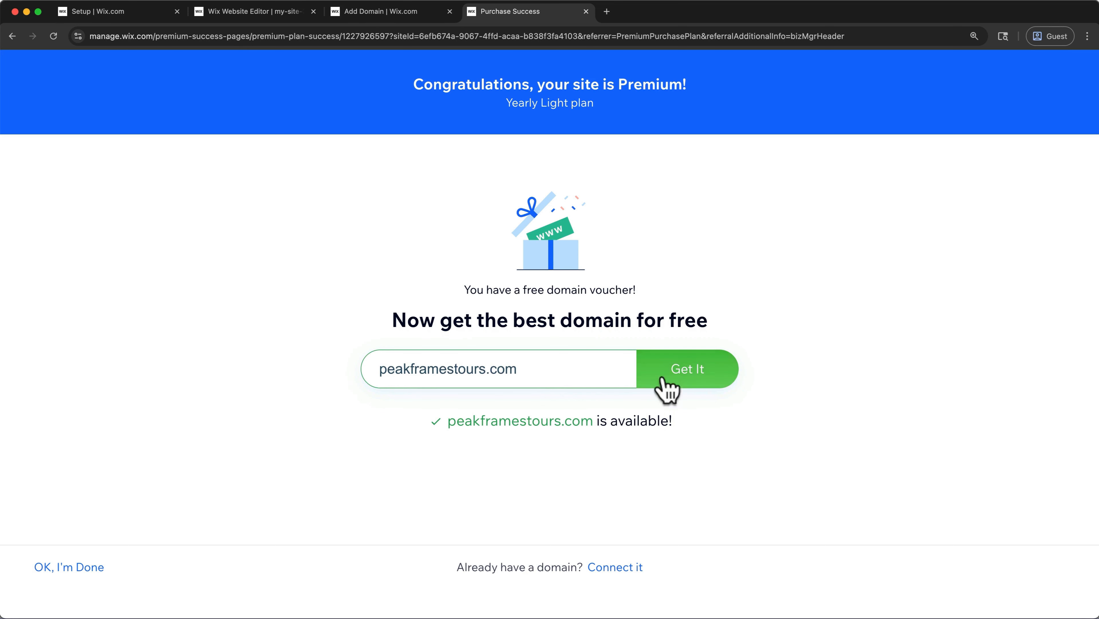
click(670, 368)
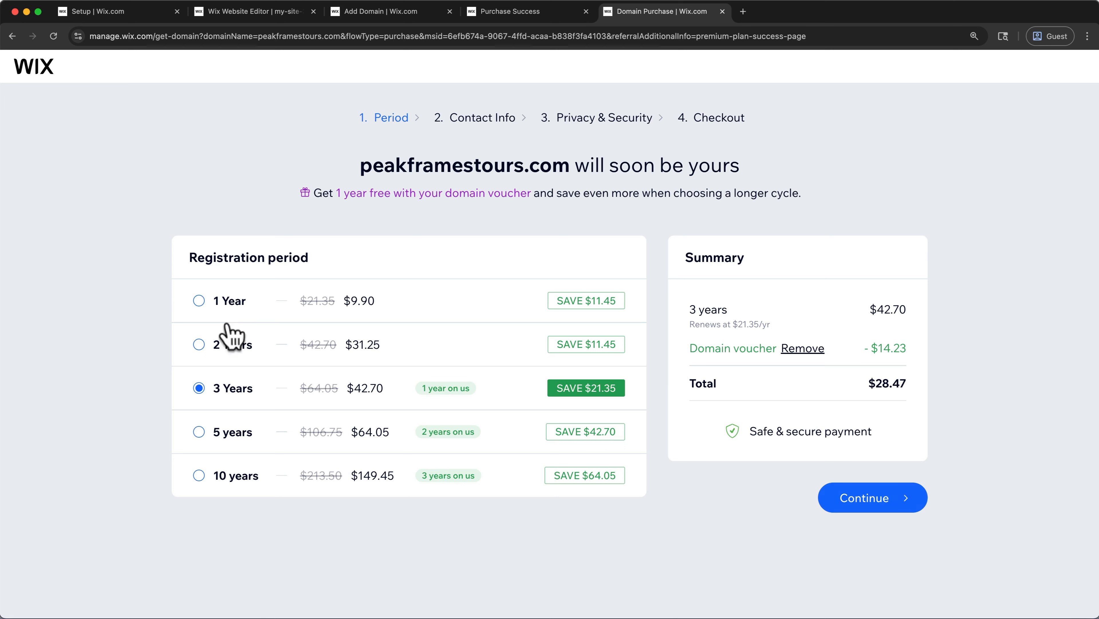
click(201, 302)
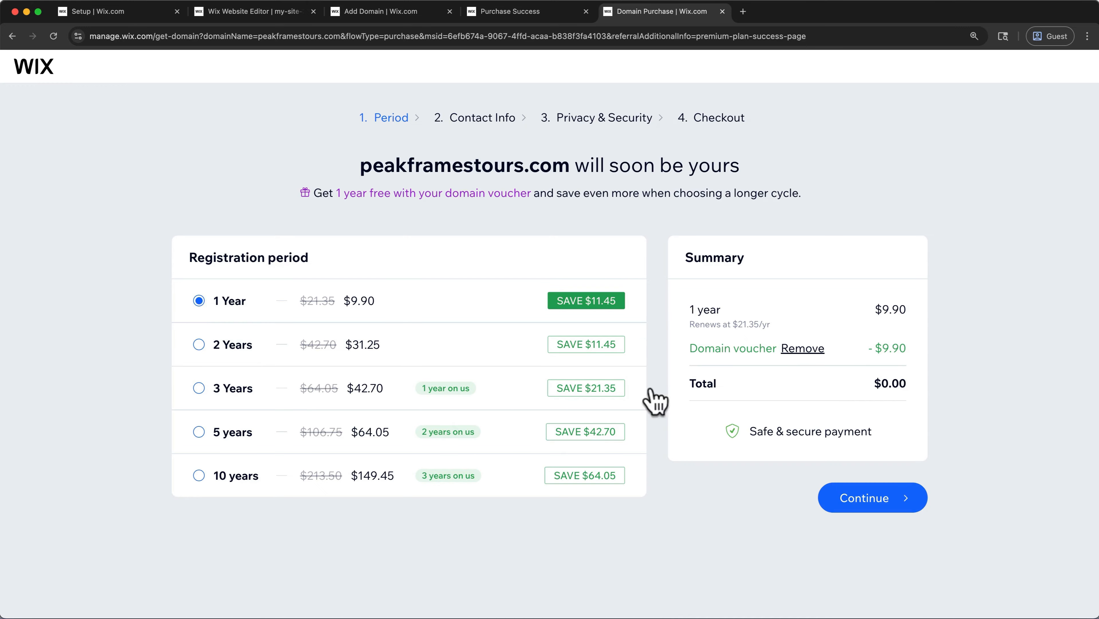